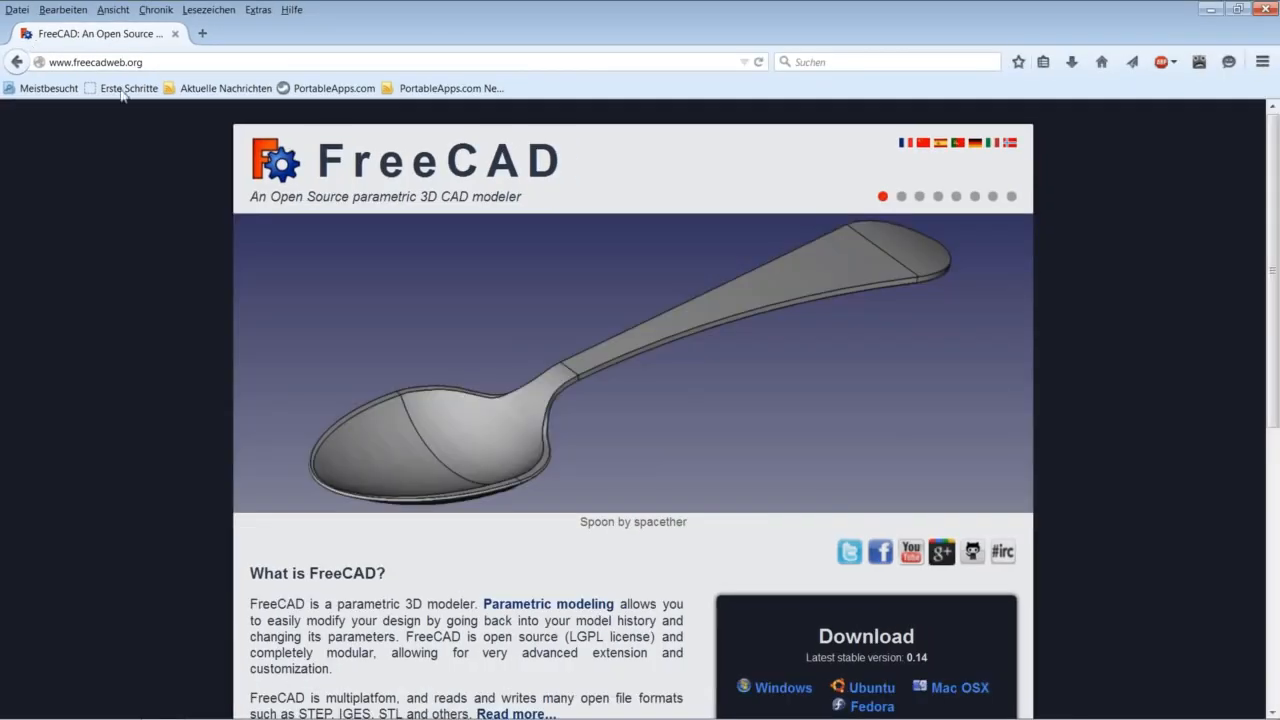
Scroll down the freecadweb.org page in Firefox.
scroll(964, 377, "down", 3)
scroll(963, 374, "down", 1)
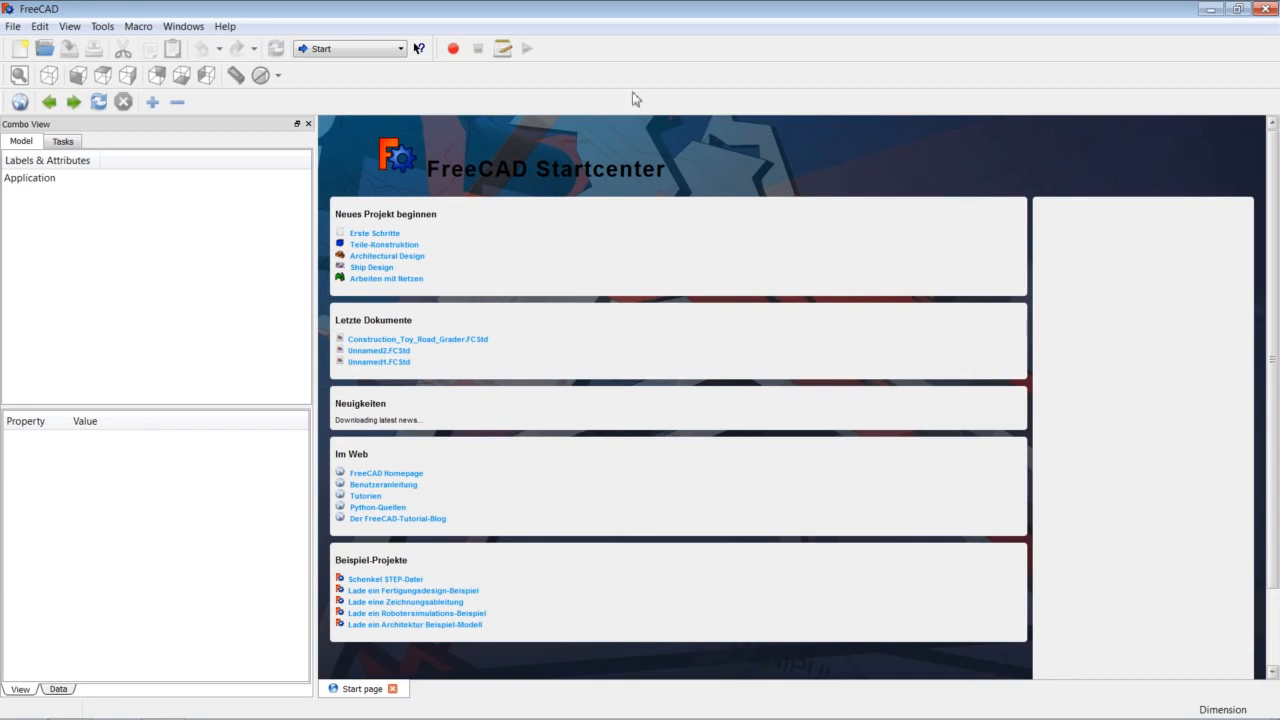
left_click(219, 30)
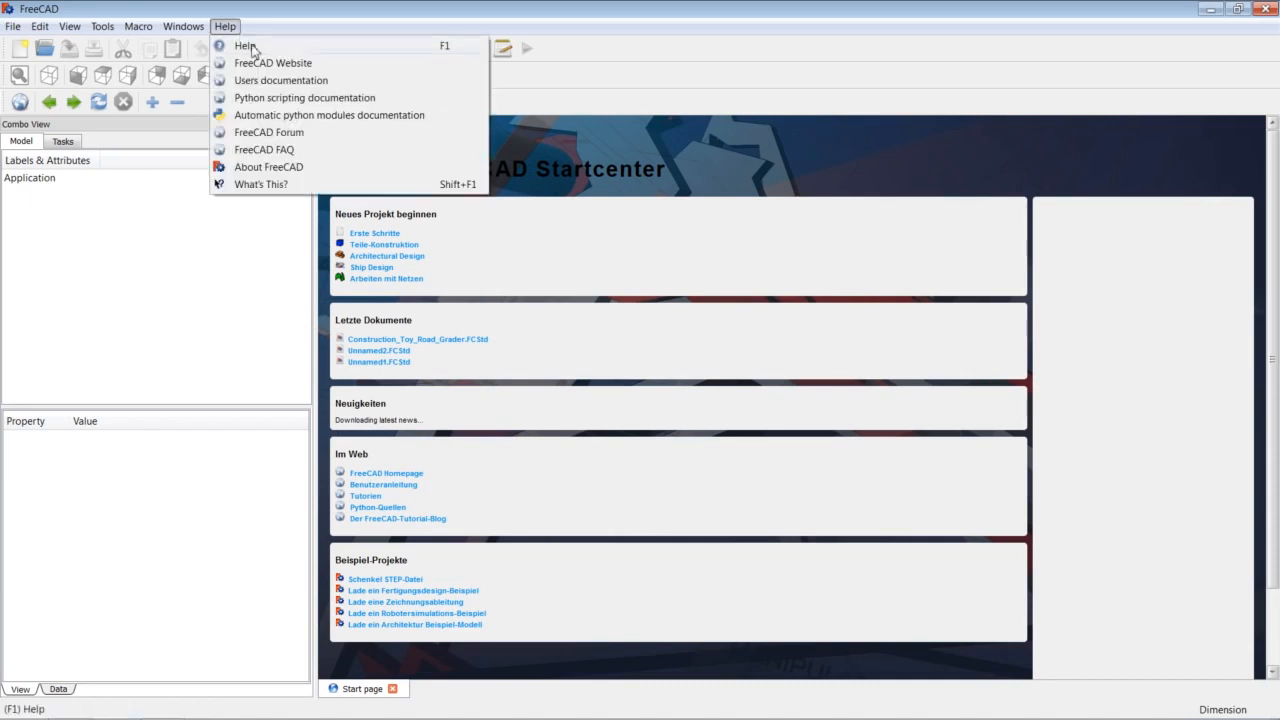
left_click(267, 167)
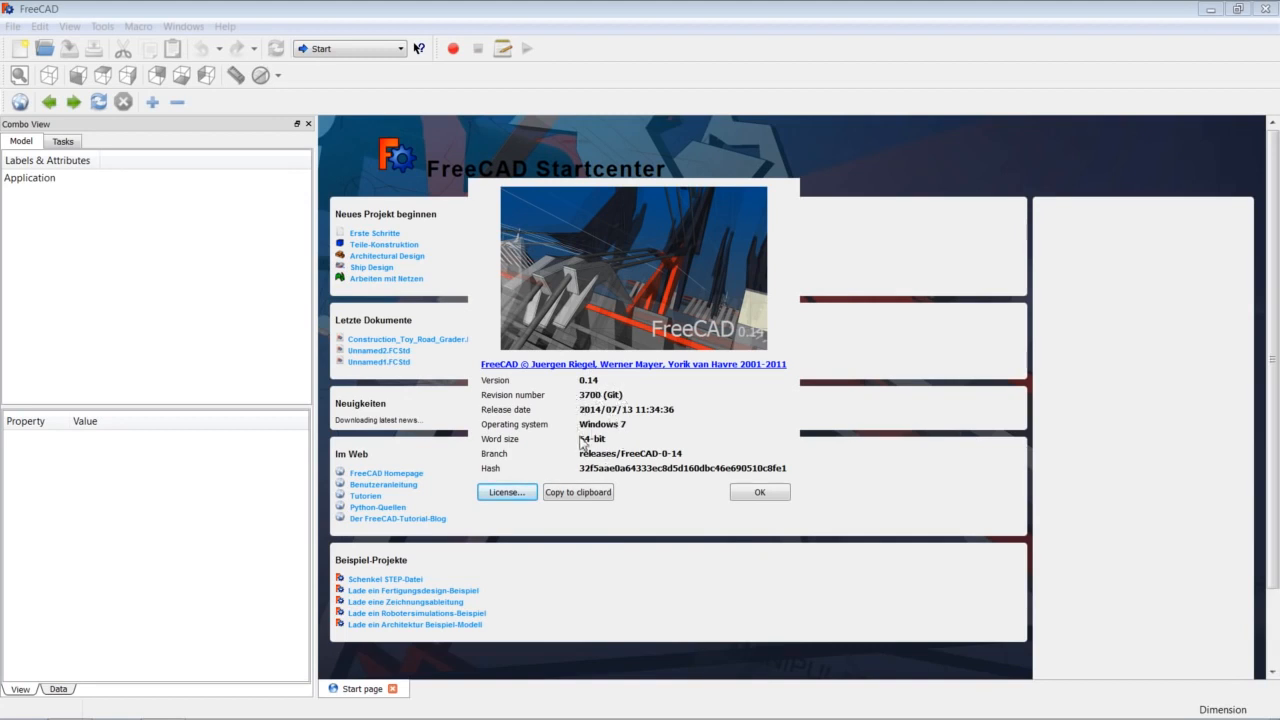
left_click(760, 494)
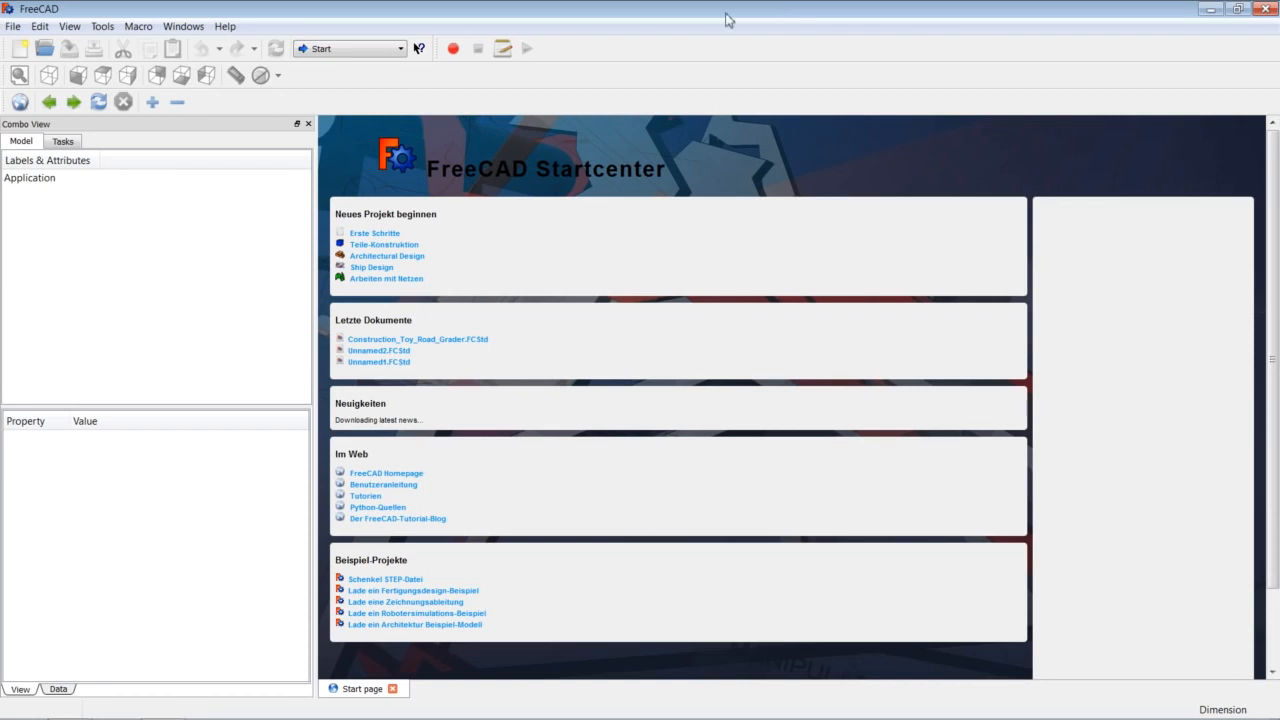
left_click(388, 48)
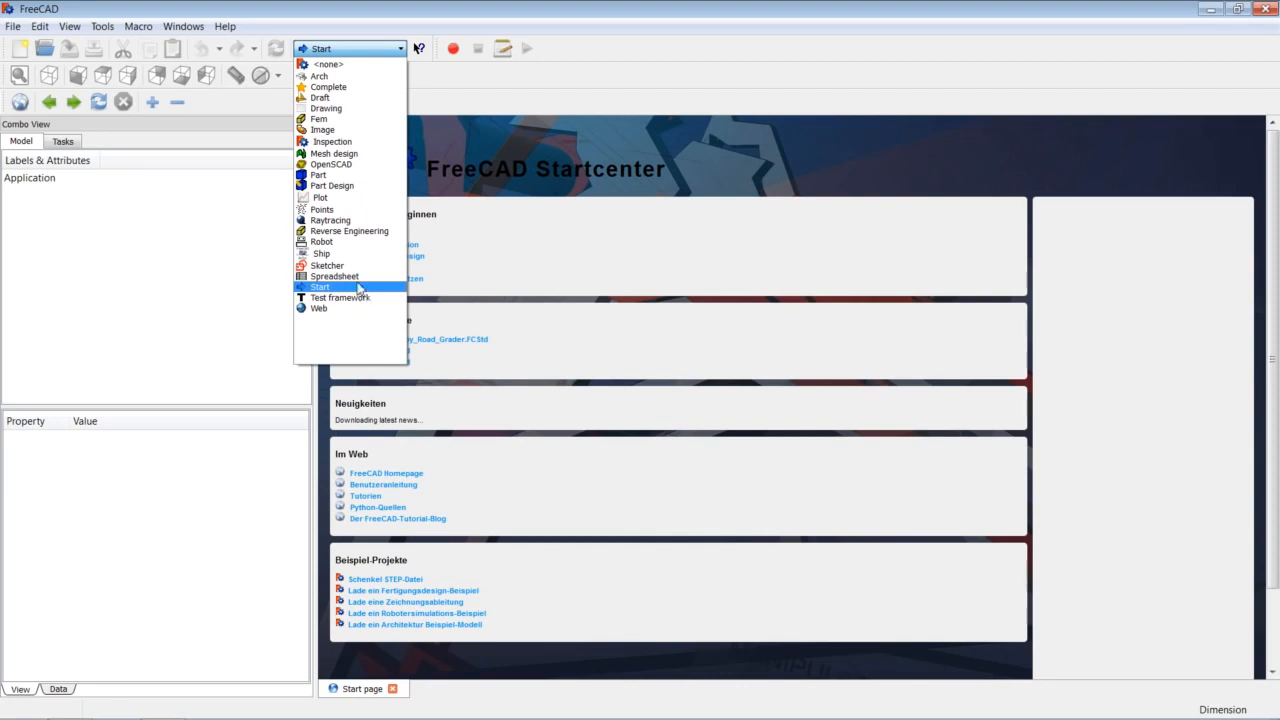
left_click(462, 90)
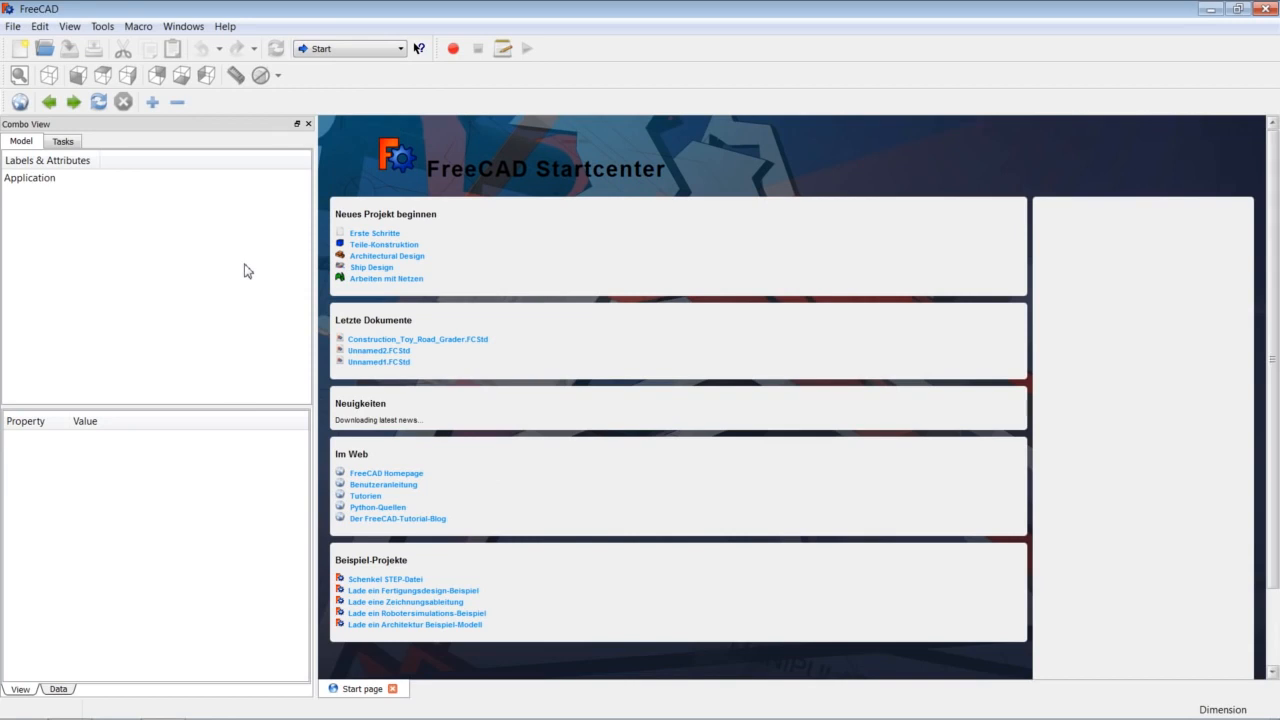
left_click(69, 27)
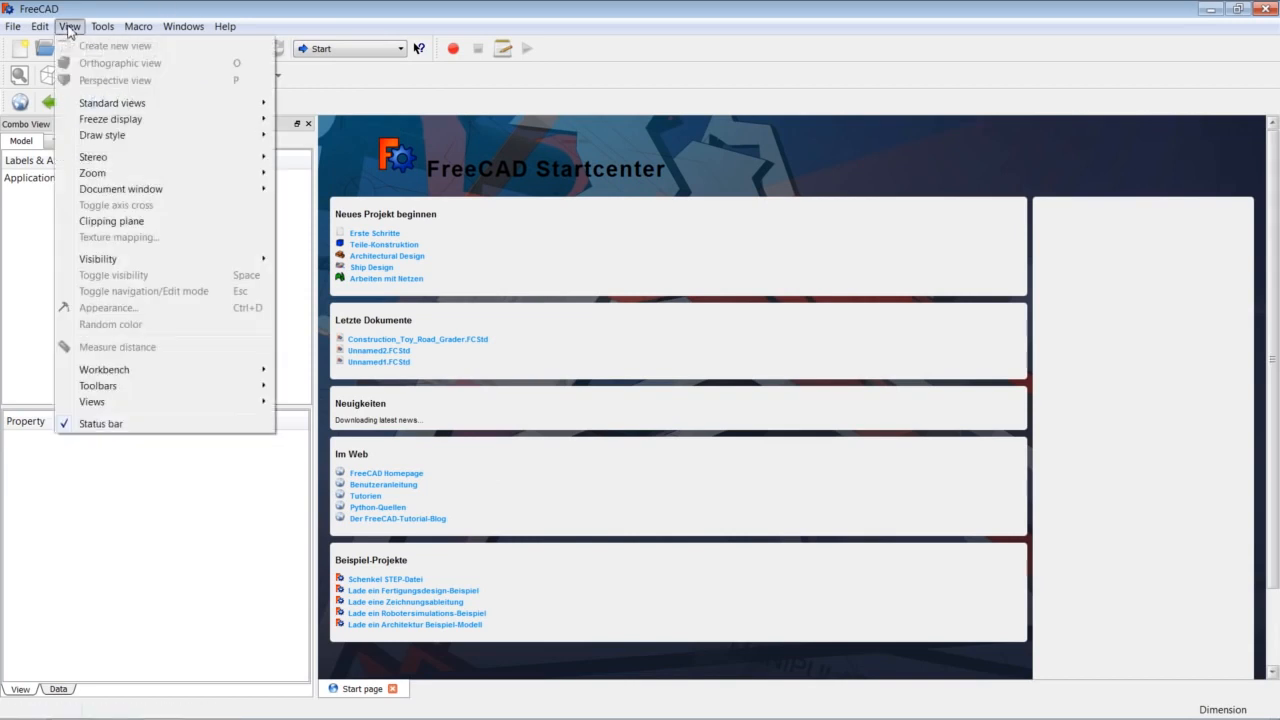
mouse_move(167, 405)
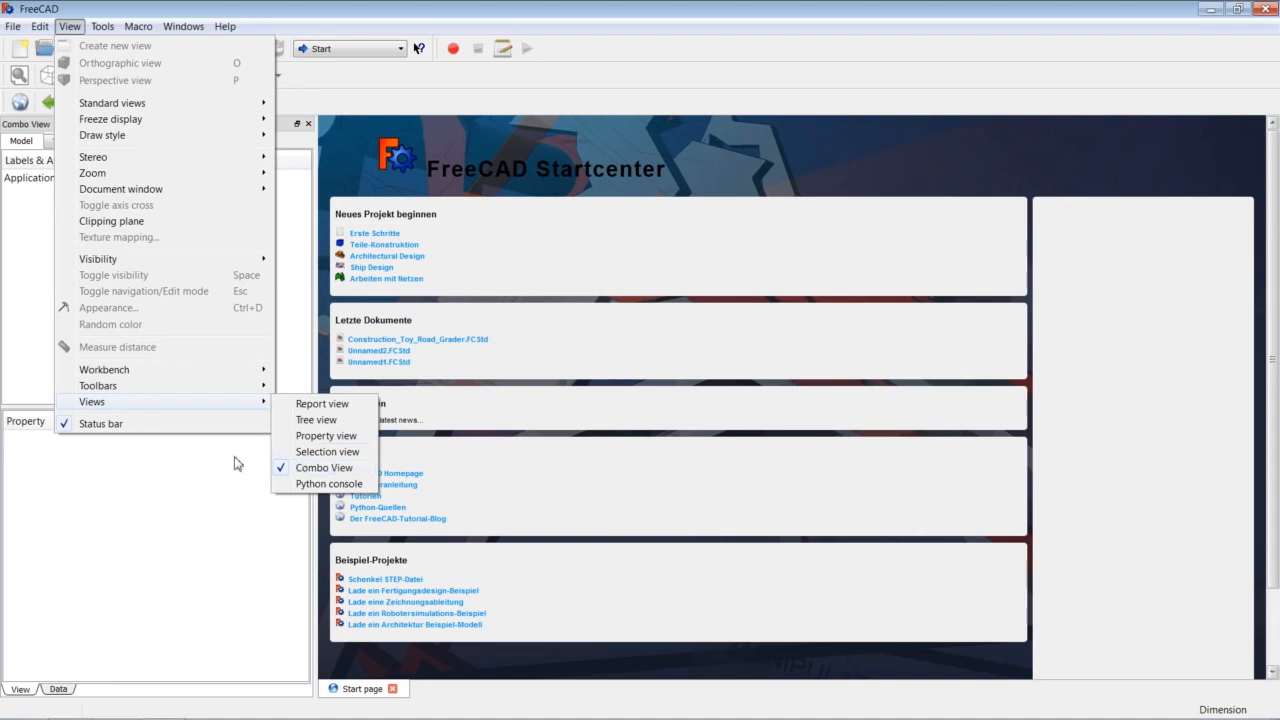
left_click(200, 475)
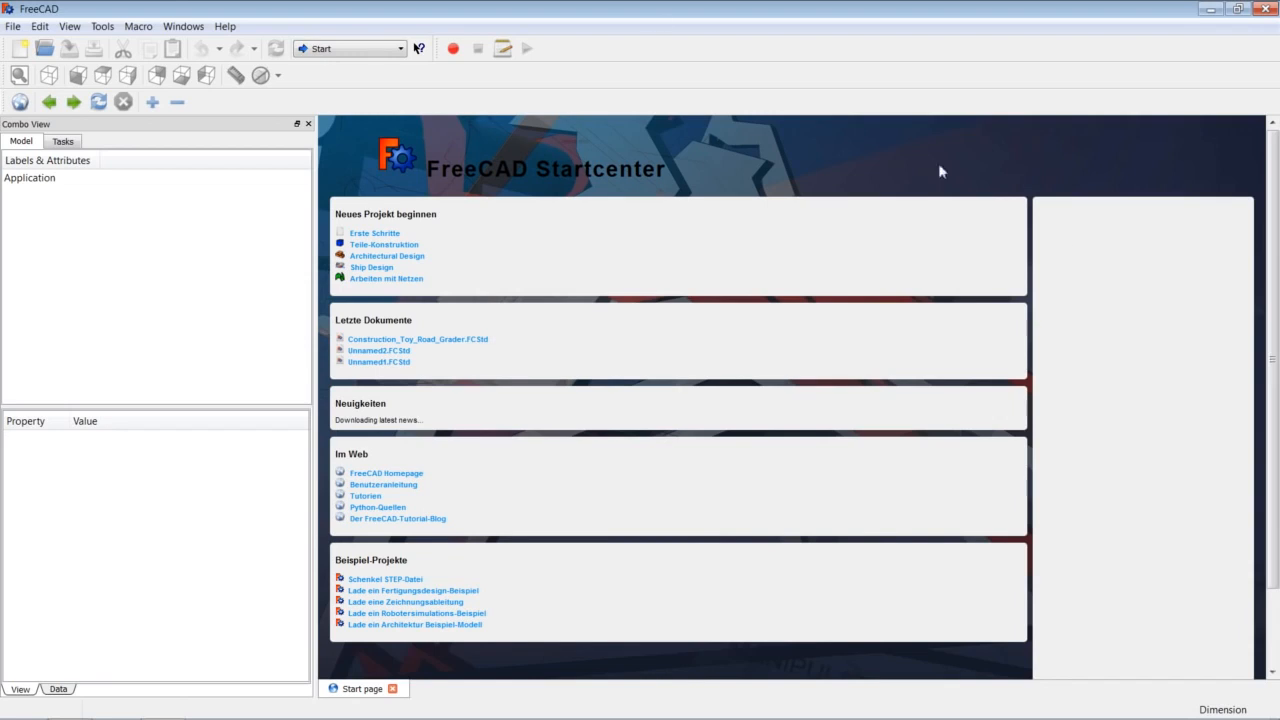
left_click(39, 26)
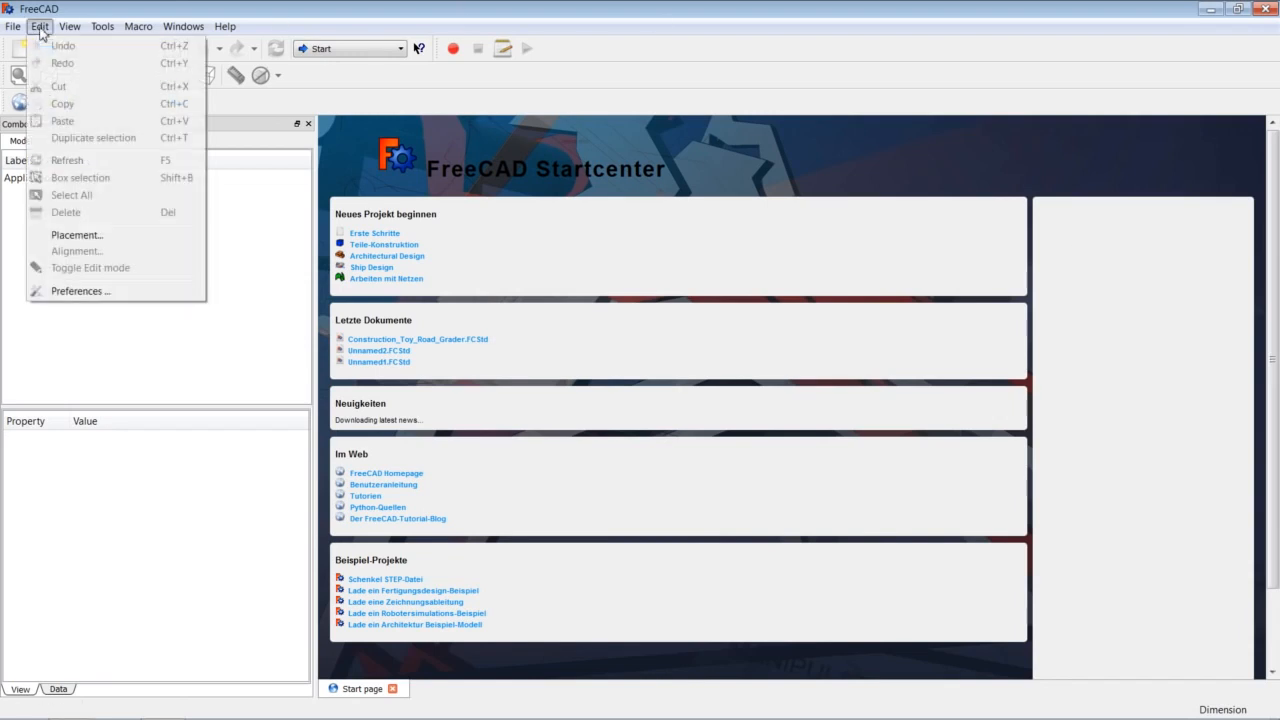
left_click(113, 294)
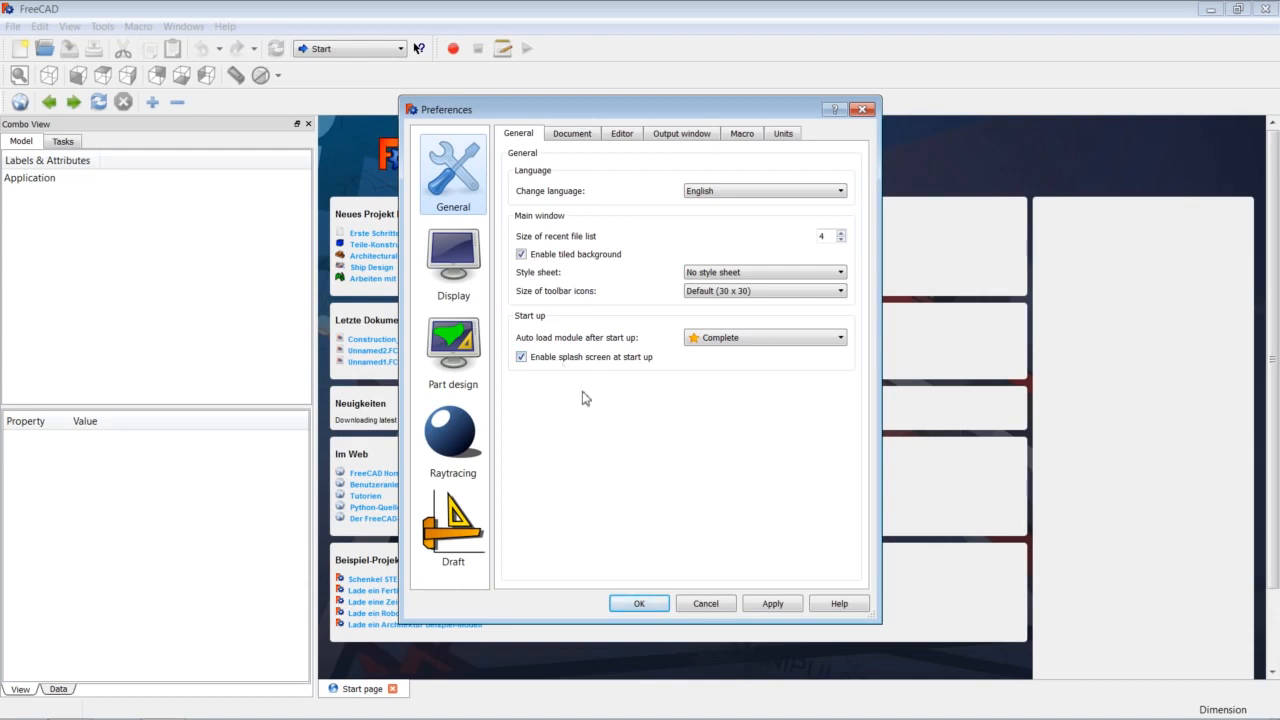
left_click(462, 276)
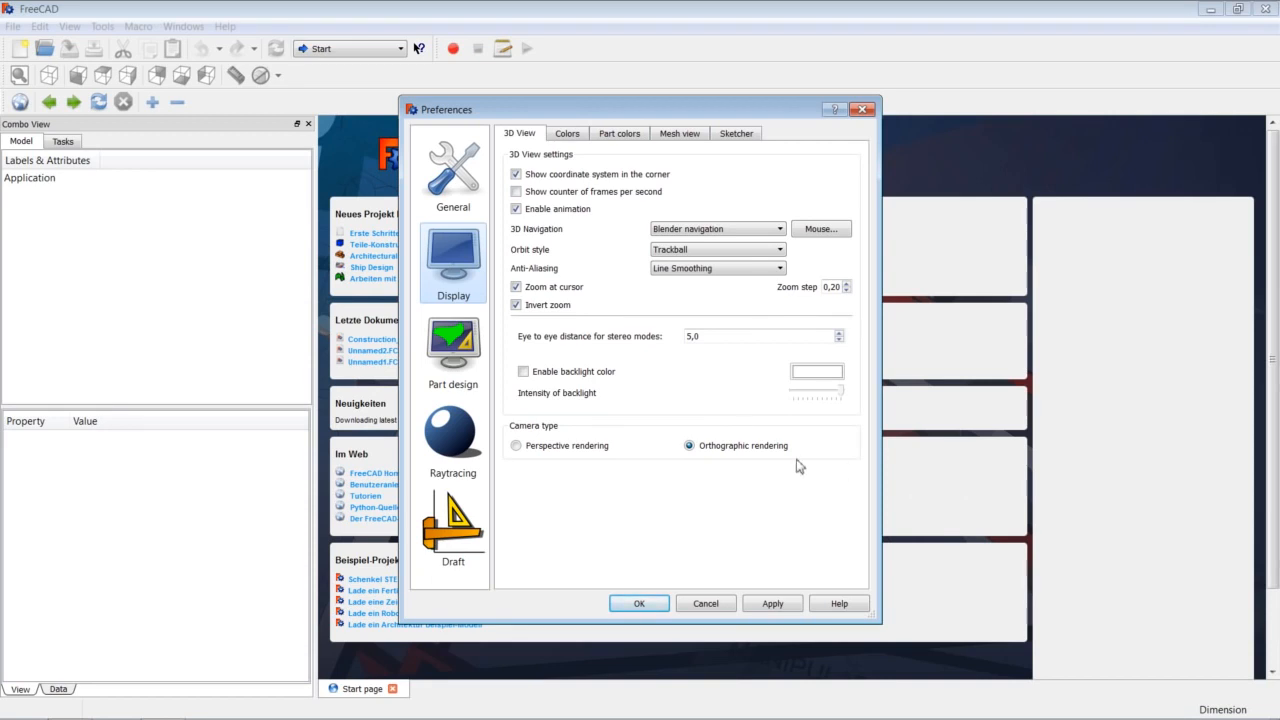
left_click(645, 604)
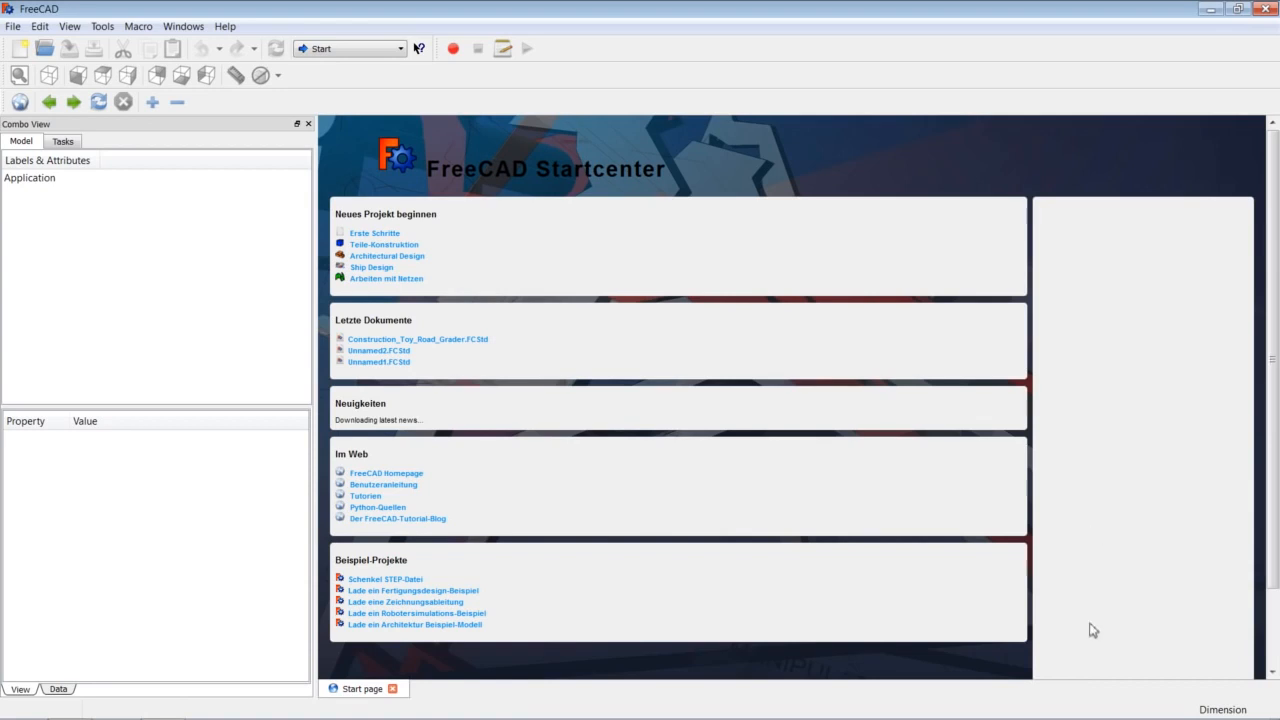
Close the Start page, create a new document, switch to Part, and add a Cube and Cylinder.
left_click(392, 689)
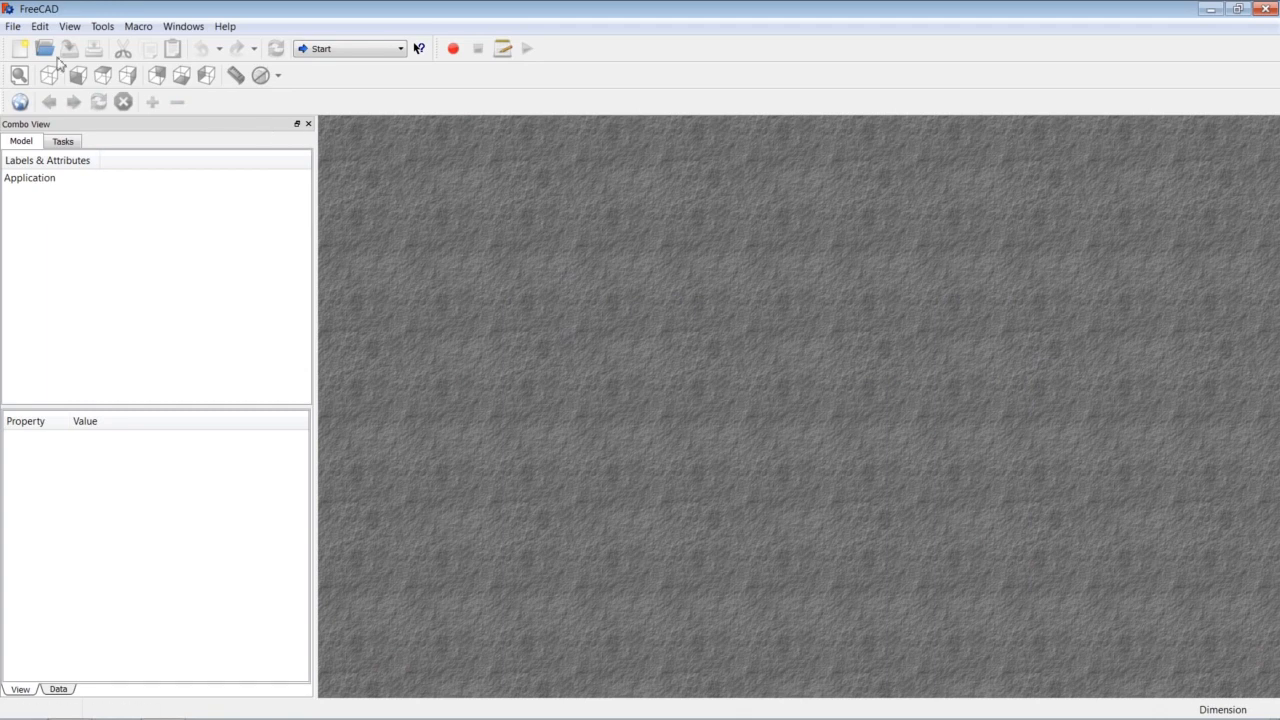
left_click(21, 51)
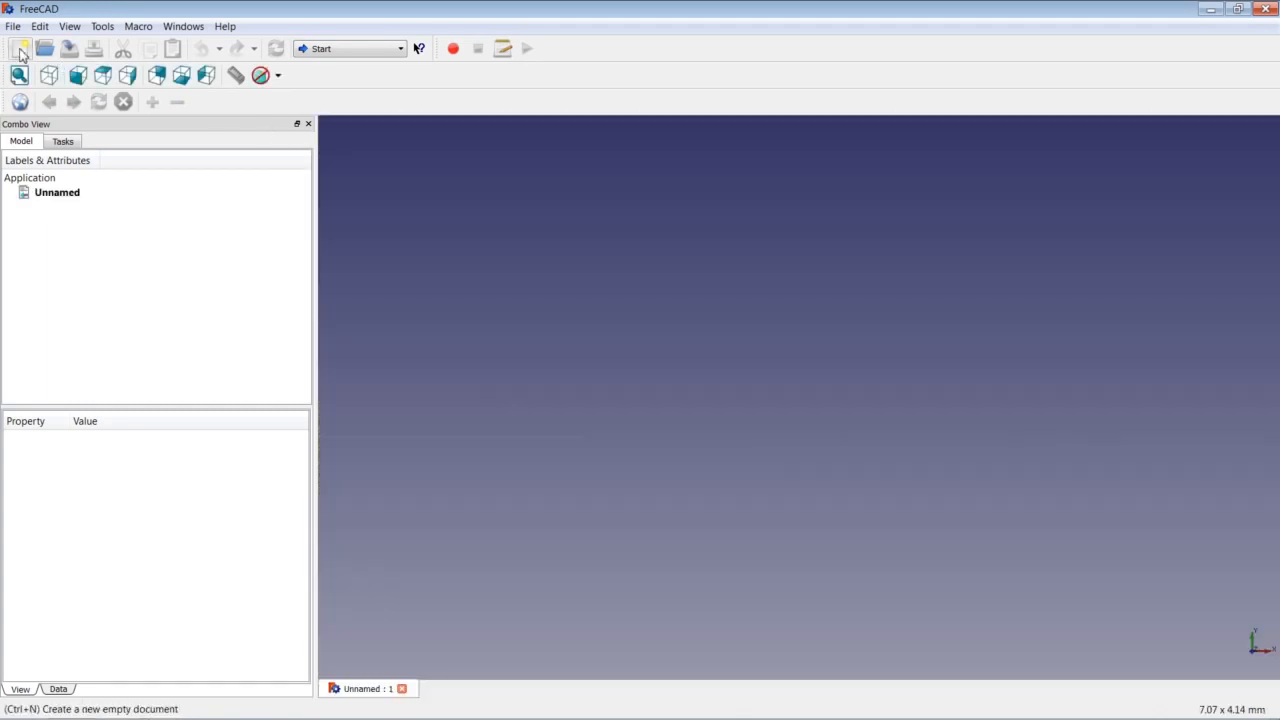
left_click(349, 49)
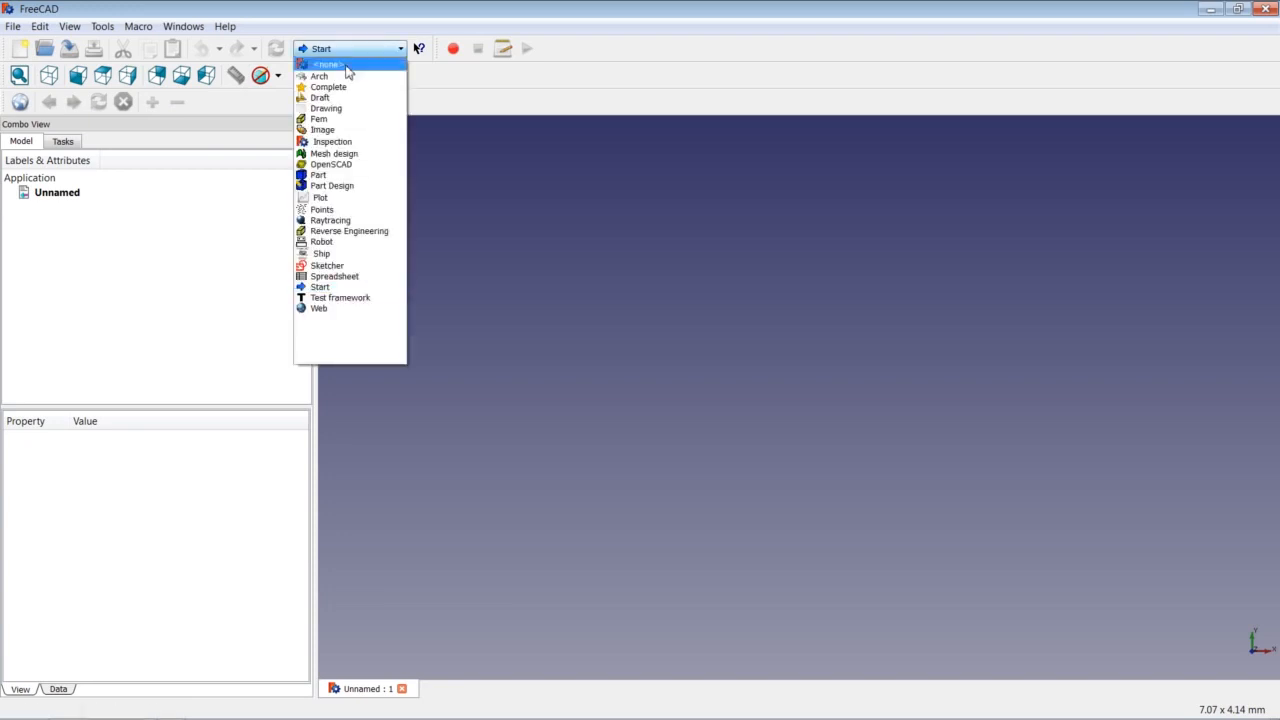
left_click(328, 175)
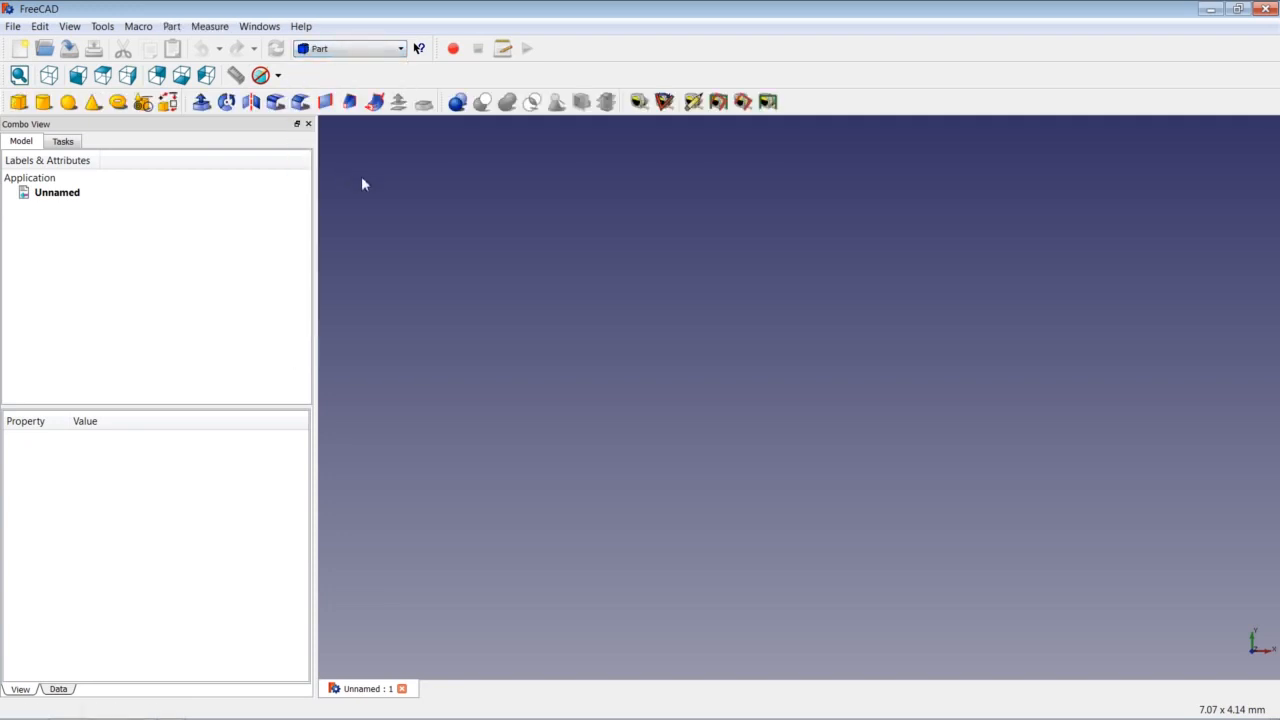
left_click(22, 103)
left_click(43, 102)
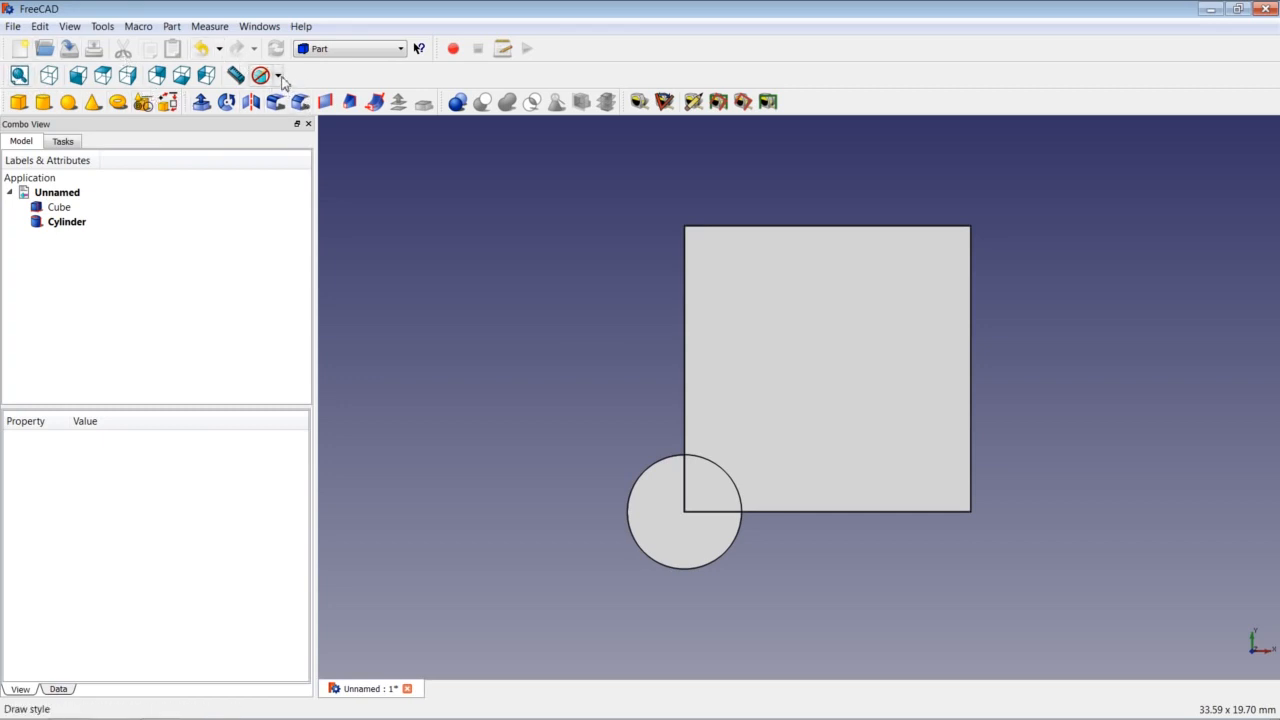
View the model from front, top, right, rear and left, returning to isometric.
left_click(49, 77)
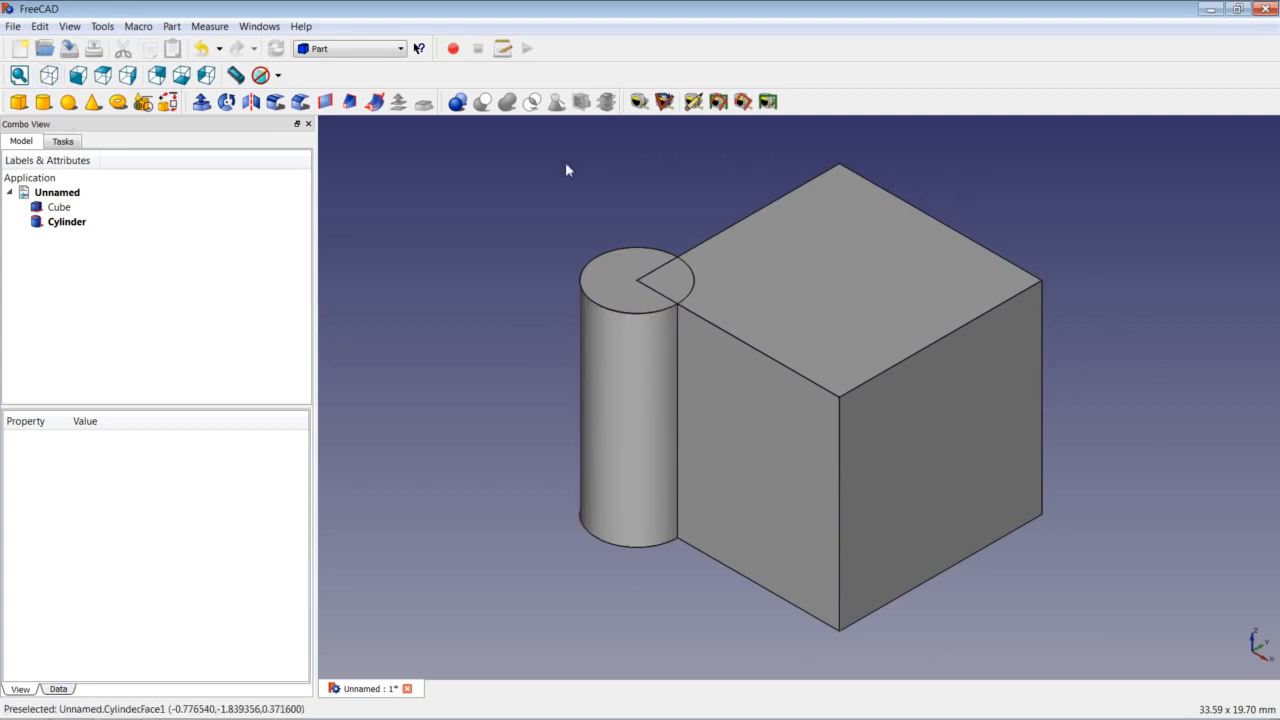
left_click(80, 80)
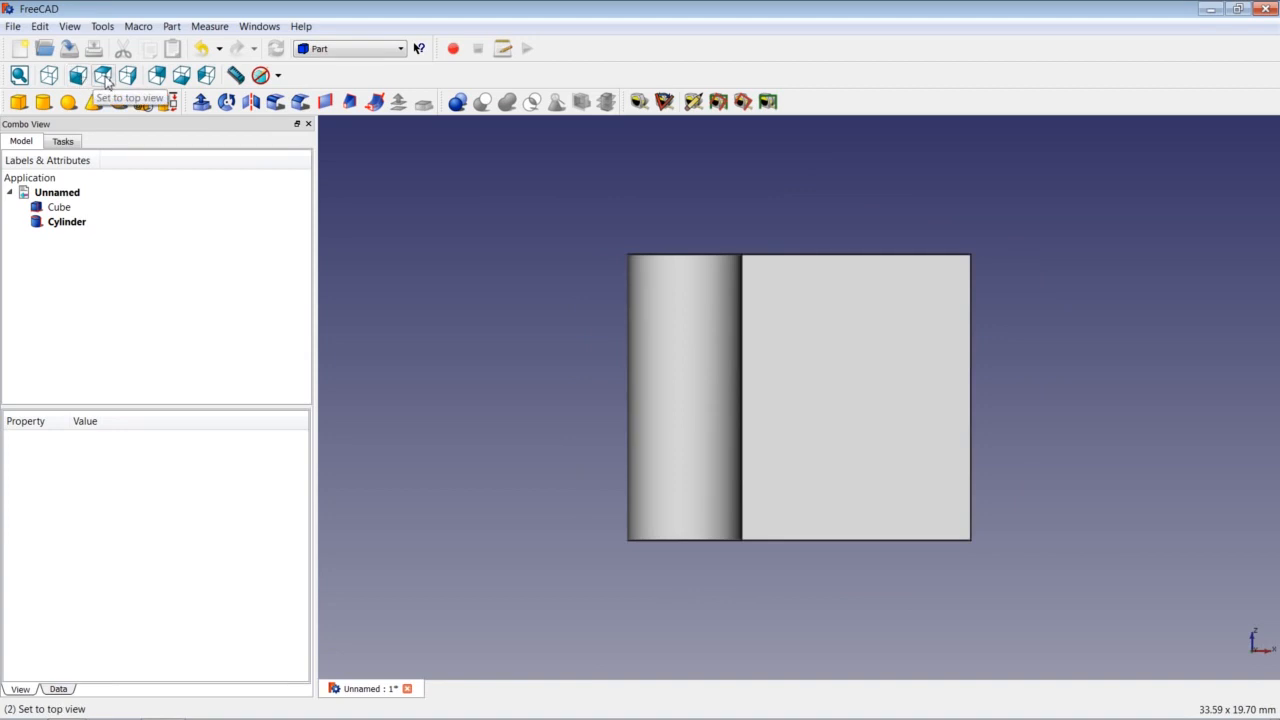
left_click(104, 78)
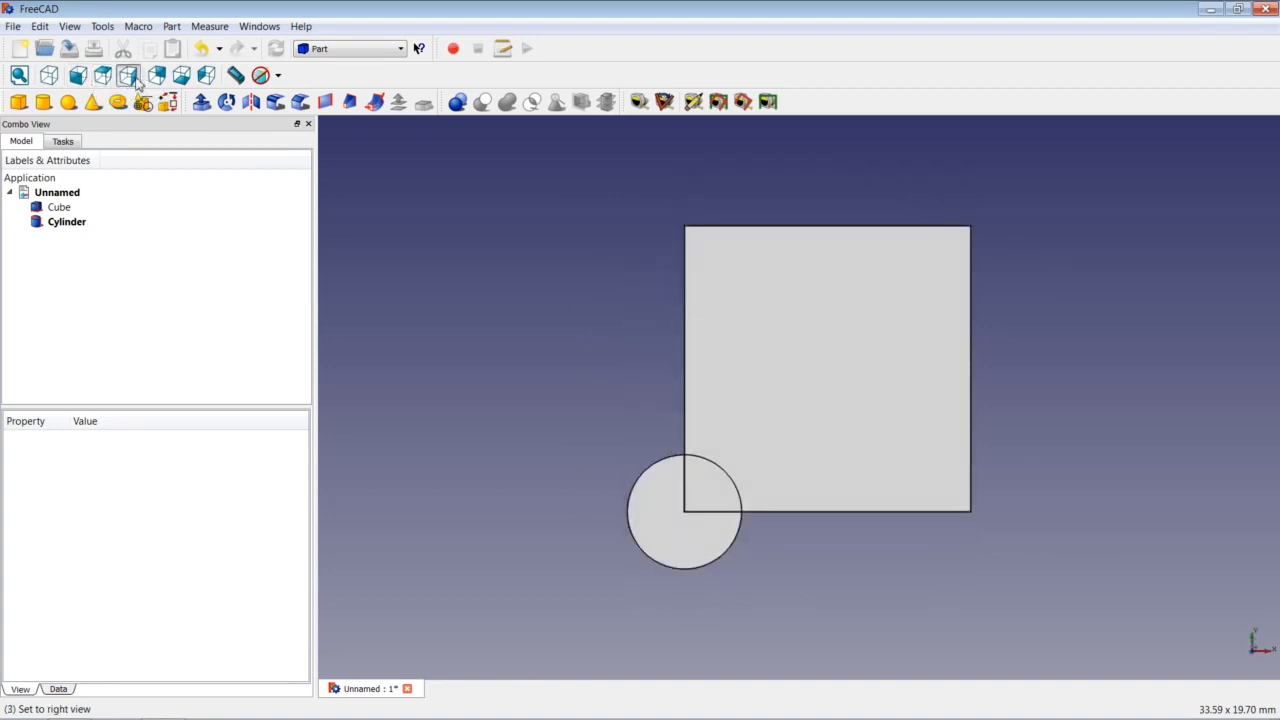
left_click(135, 82)
left_click(158, 80)
left_click(182, 80)
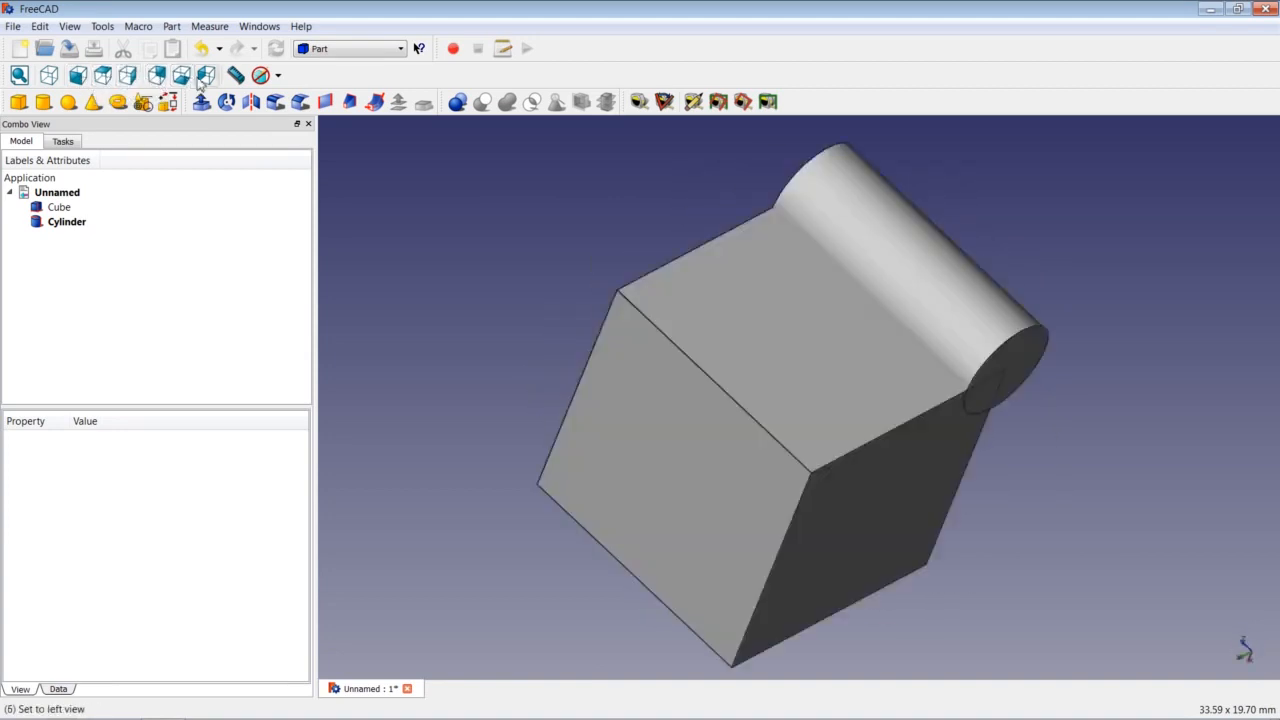
left_click(207, 77)
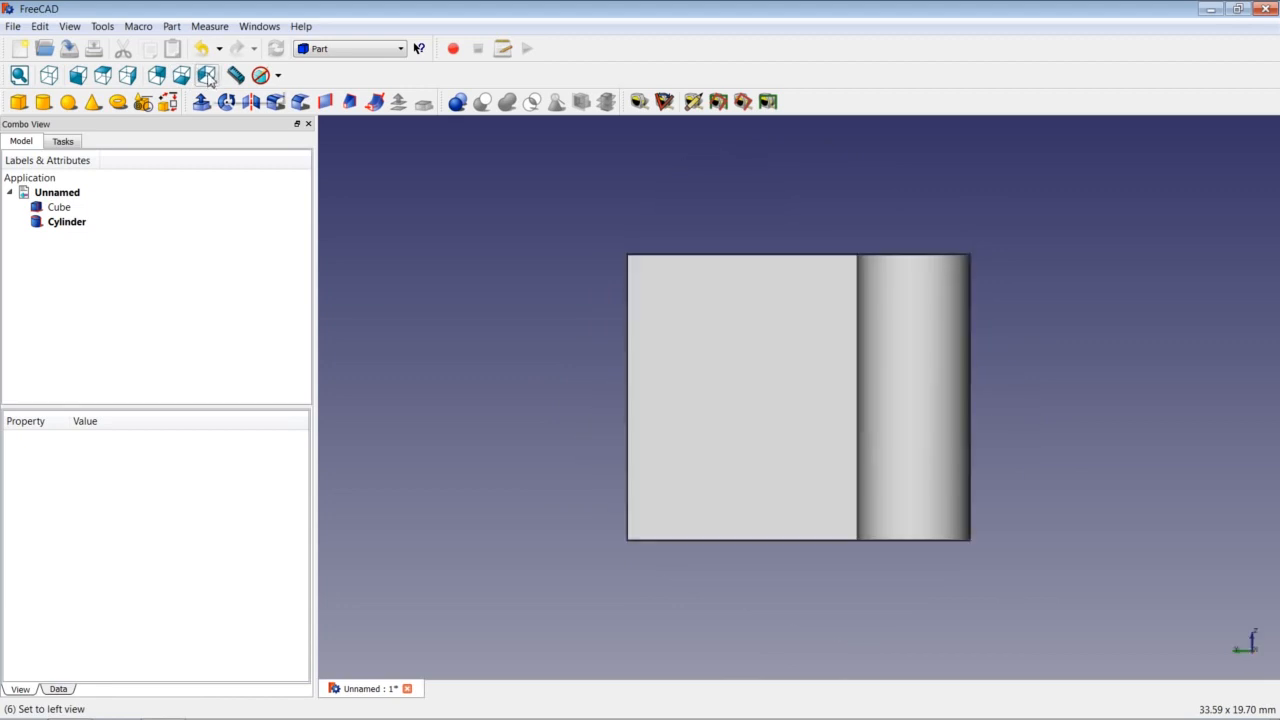
left_click(49, 76)
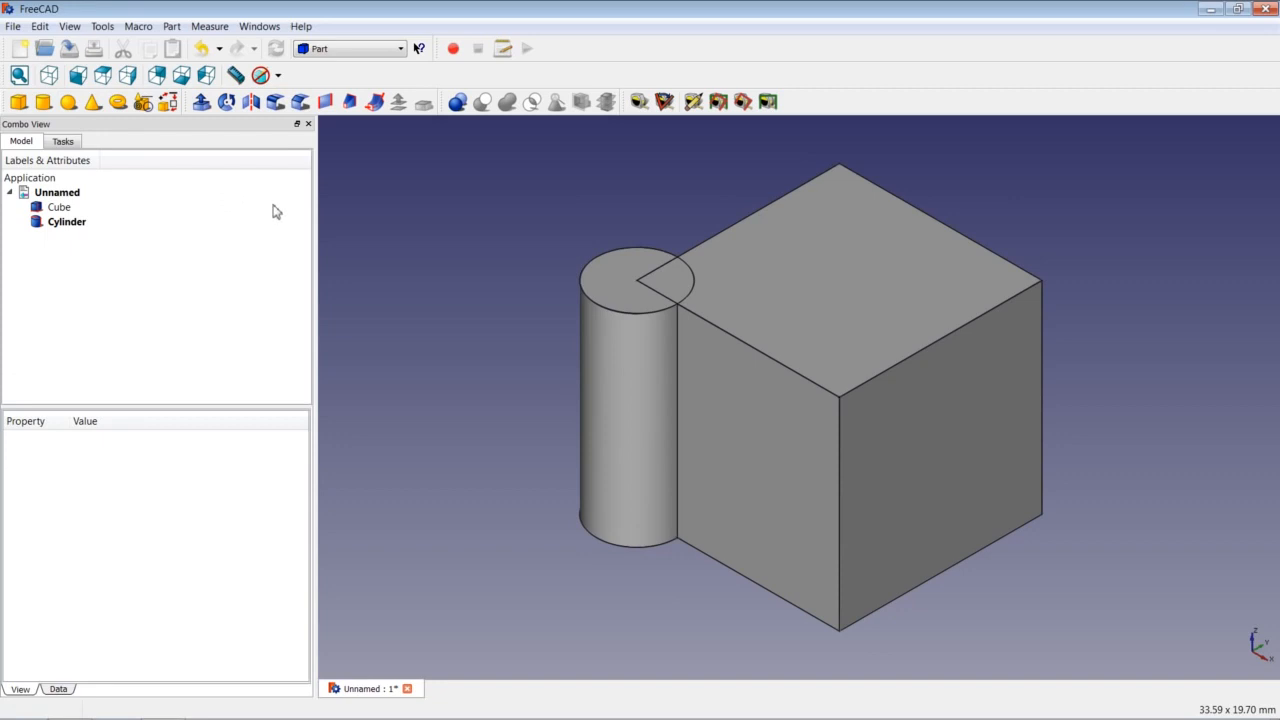
right_click(443, 296)
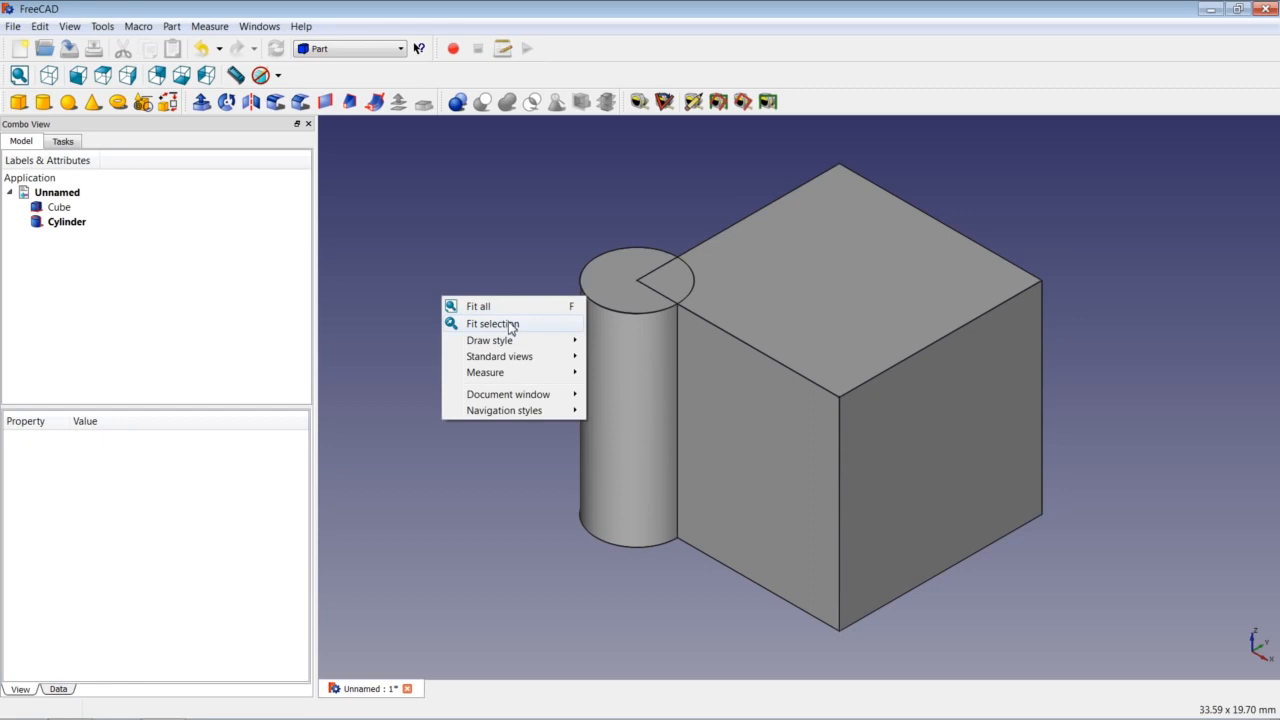
mouse_move(522, 341)
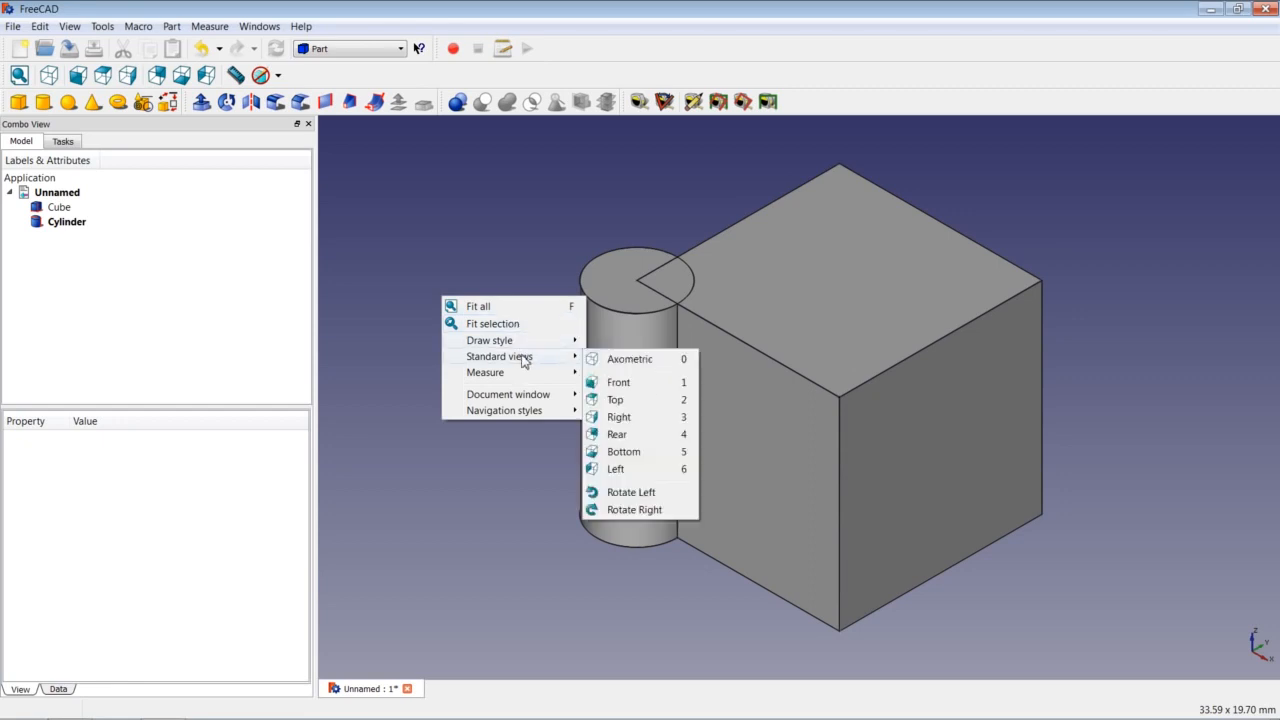
mouse_move(524, 375)
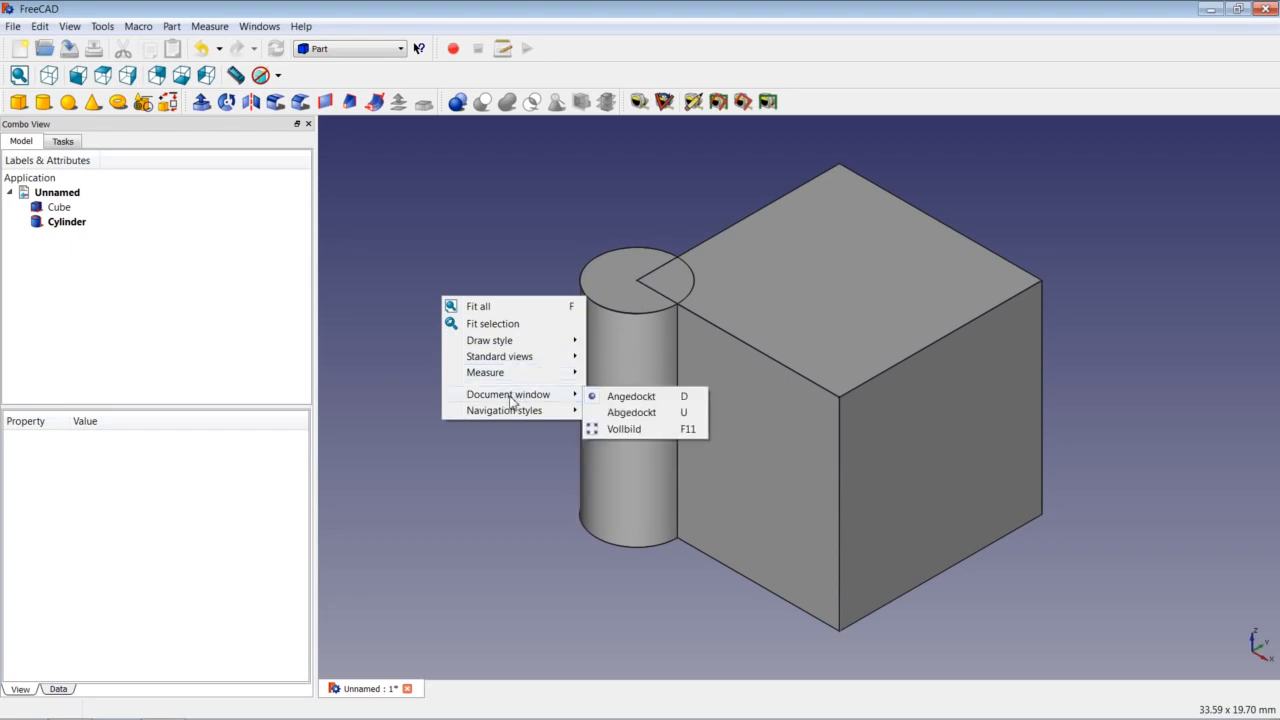
mouse_move(509, 416)
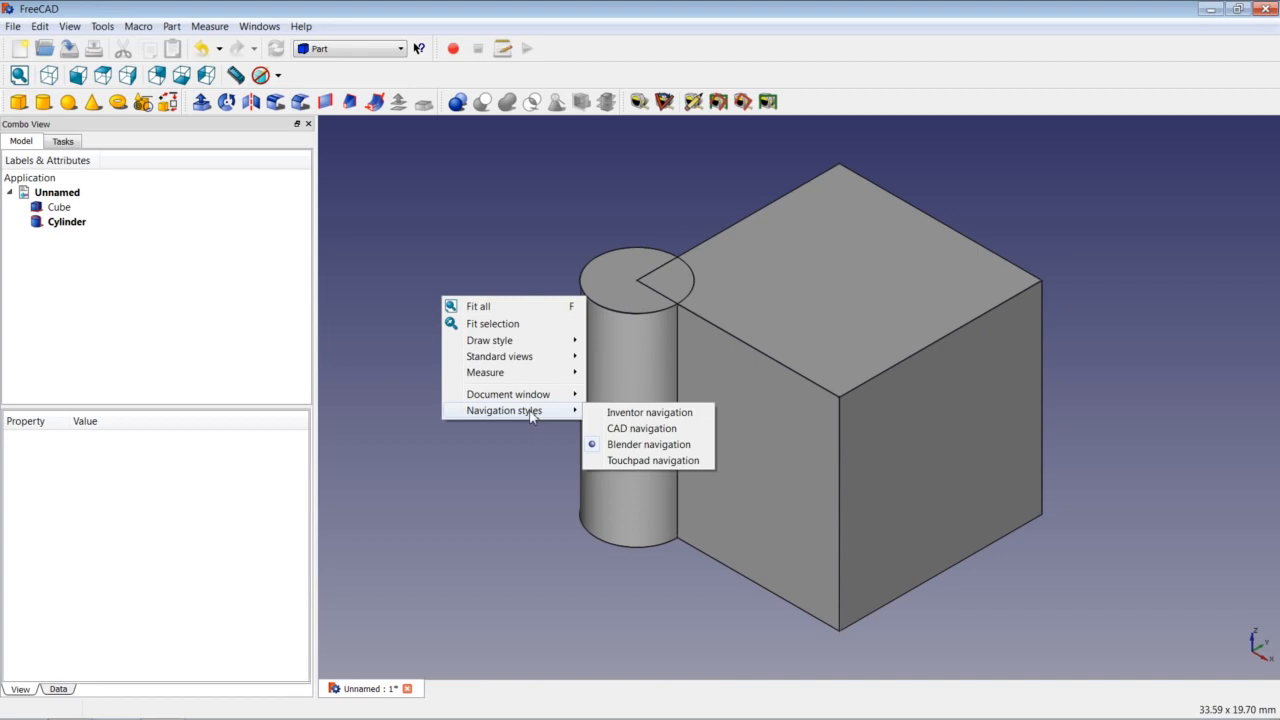
left_click(472, 203)
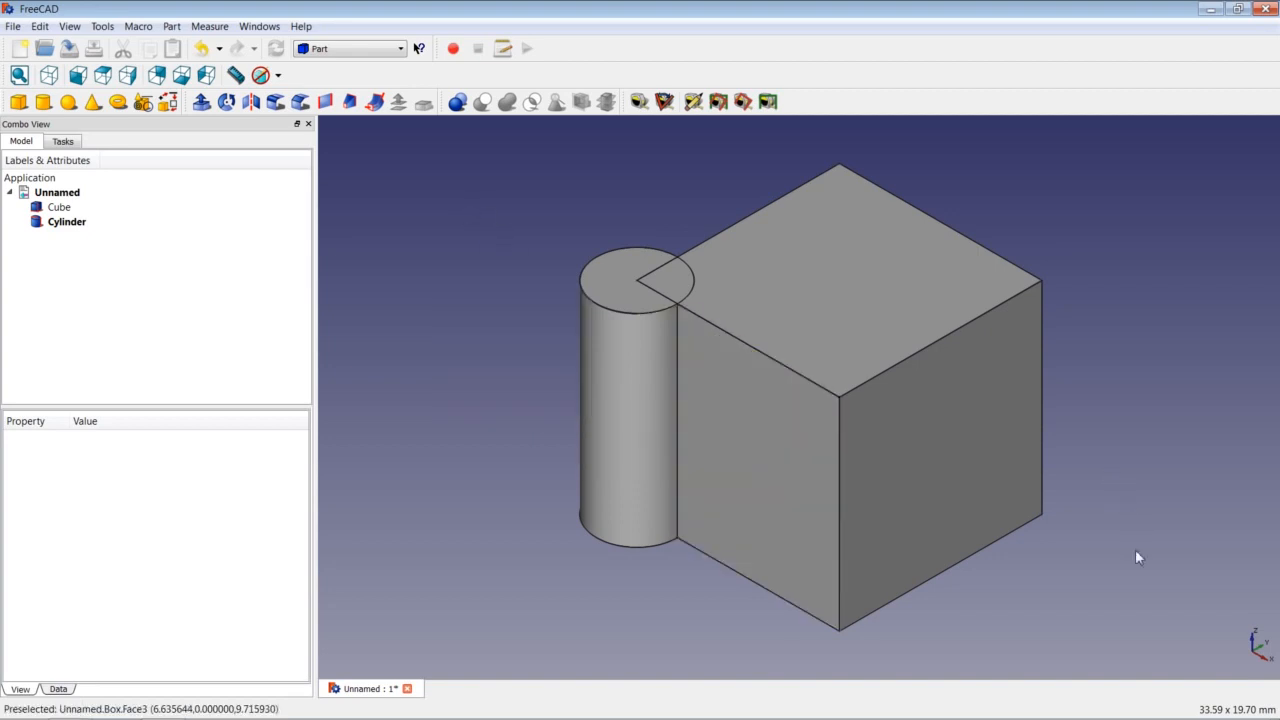
Cycle the draw style through Shaded, Wireframe and As is, leaving the model in Wireframe.
middle_click_drag(1136, 557, 1178, 548)
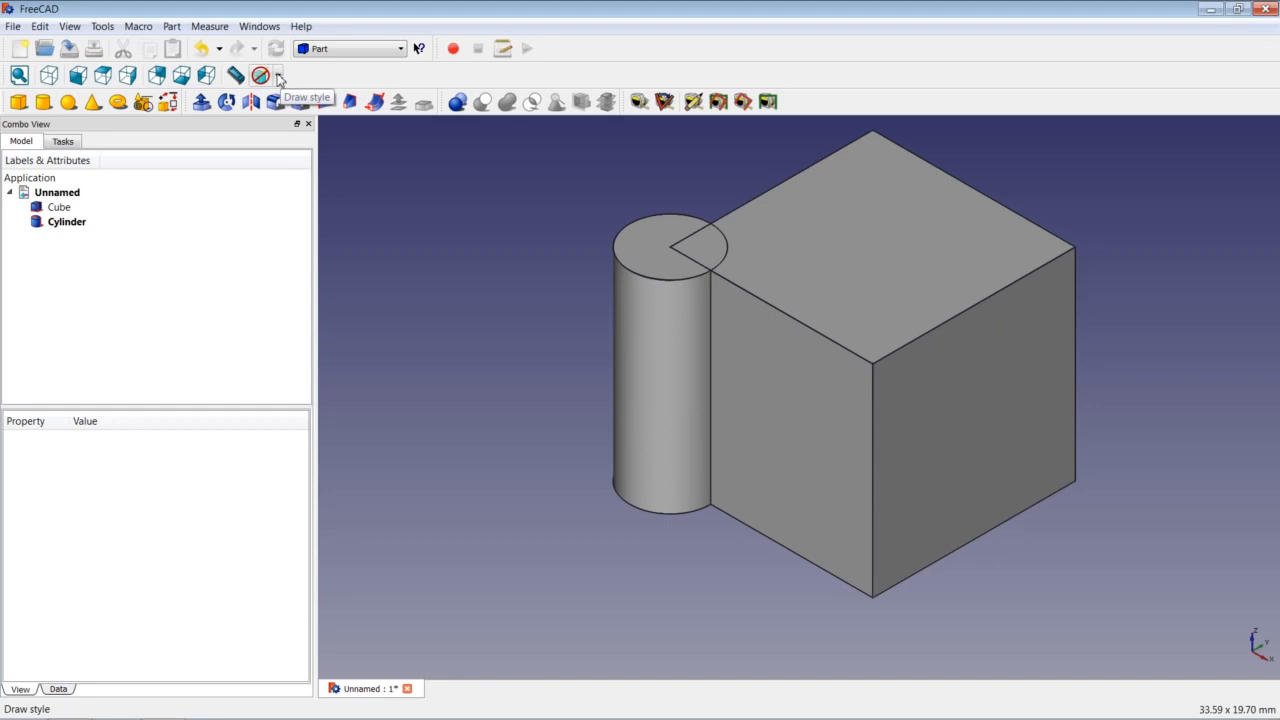
left_click(279, 77)
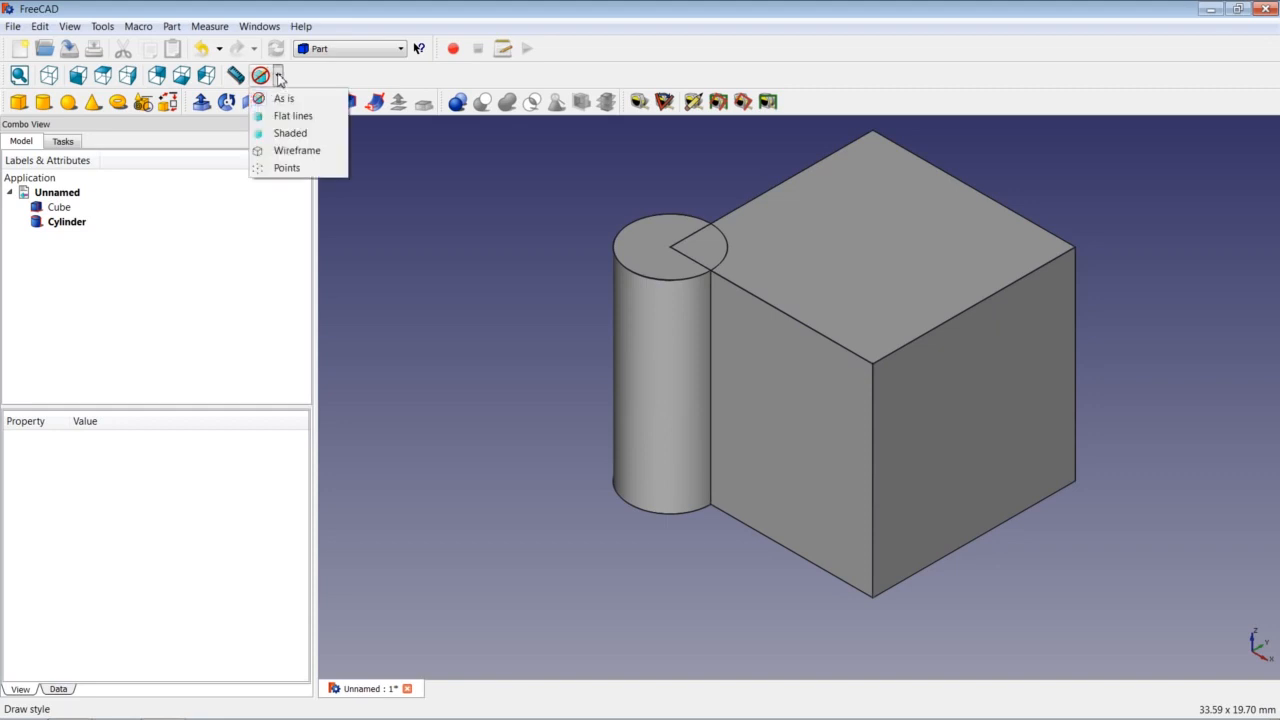
left_click(291, 134)
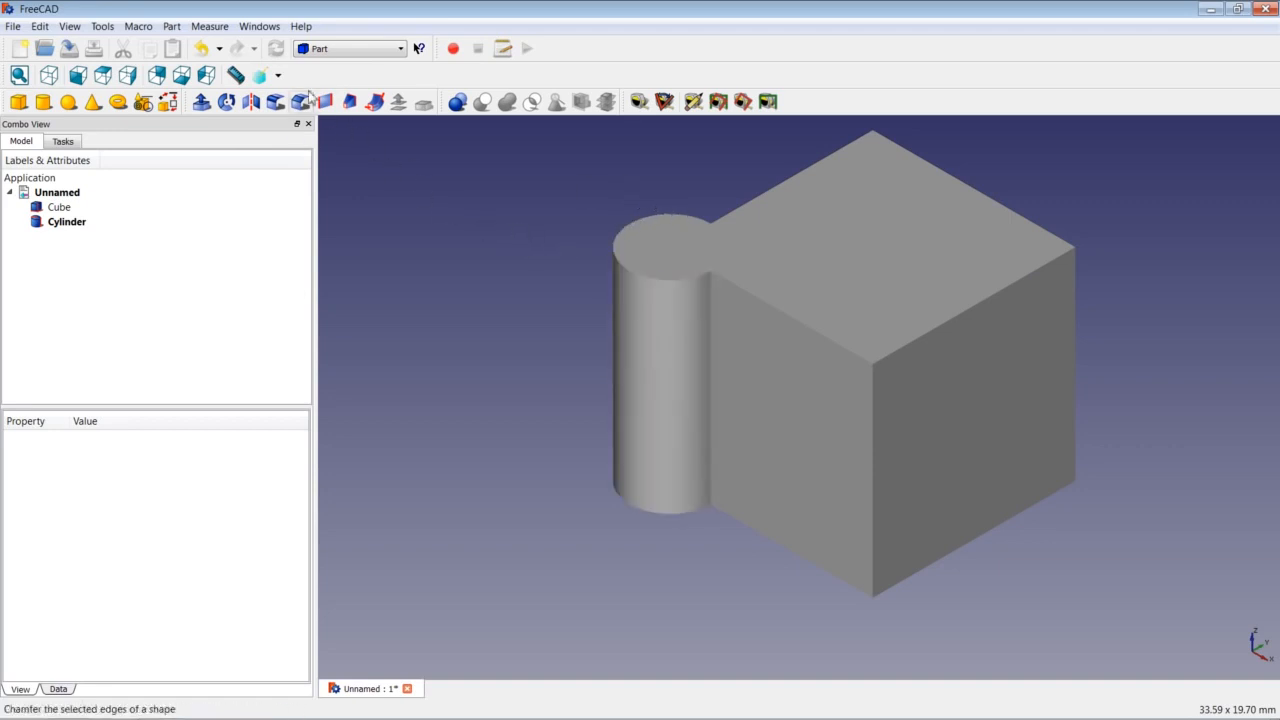
left_click(277, 76)
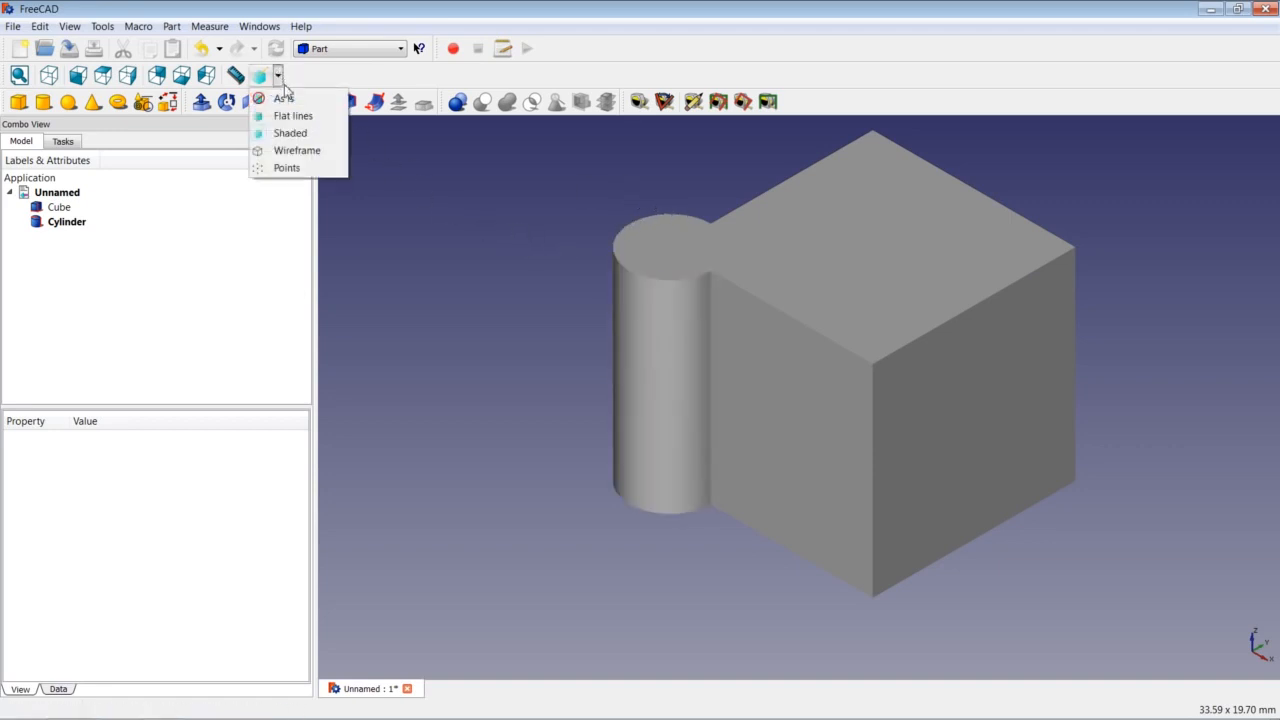
left_click(296, 150)
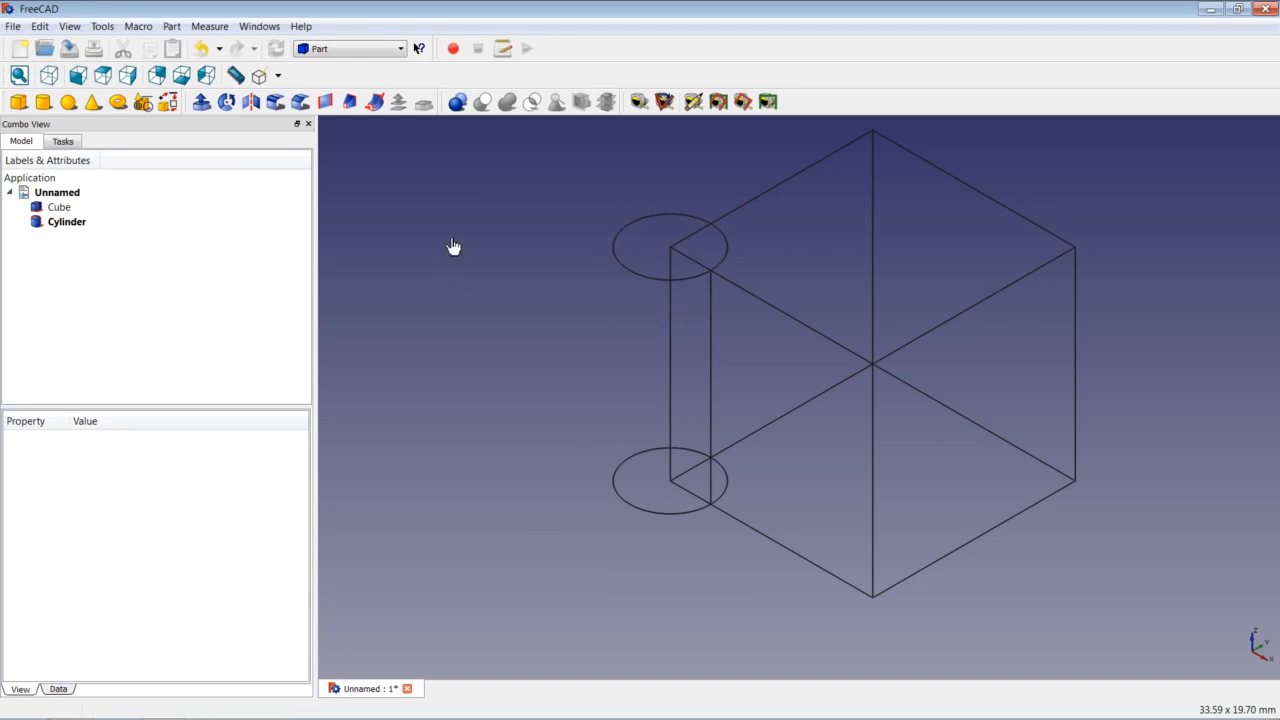
left_click(278, 76)
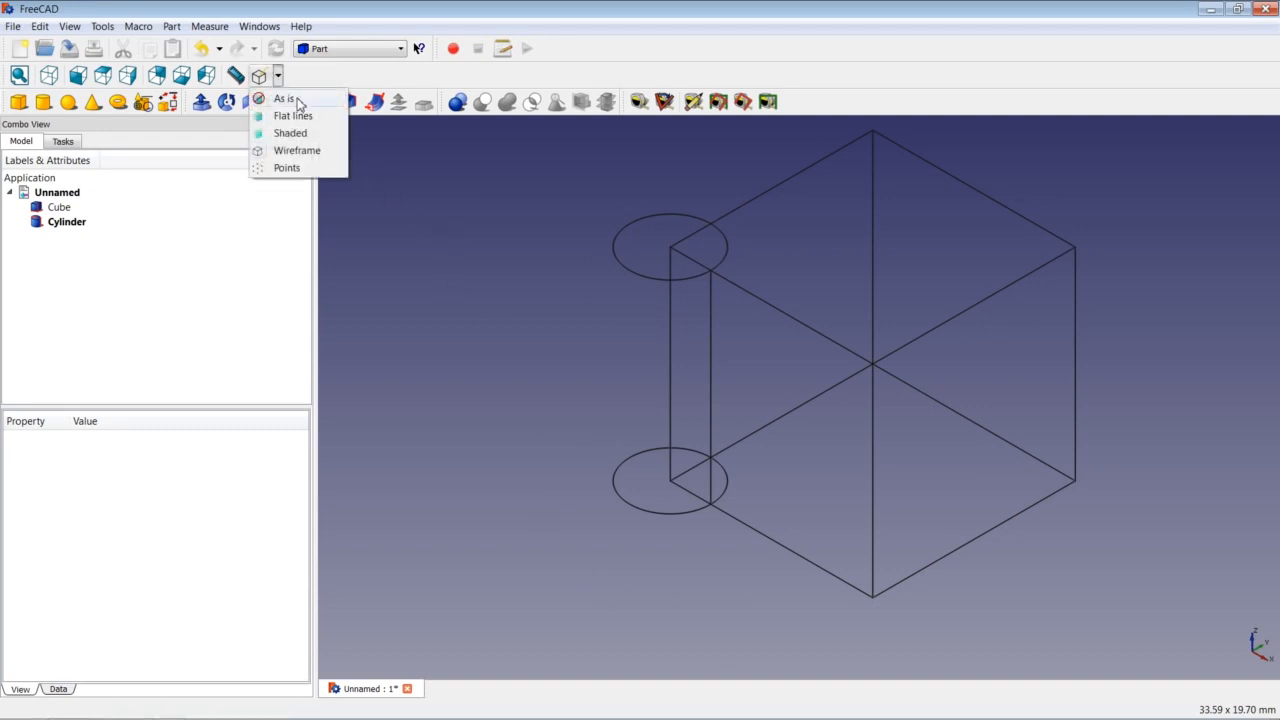
left_click(298, 103)
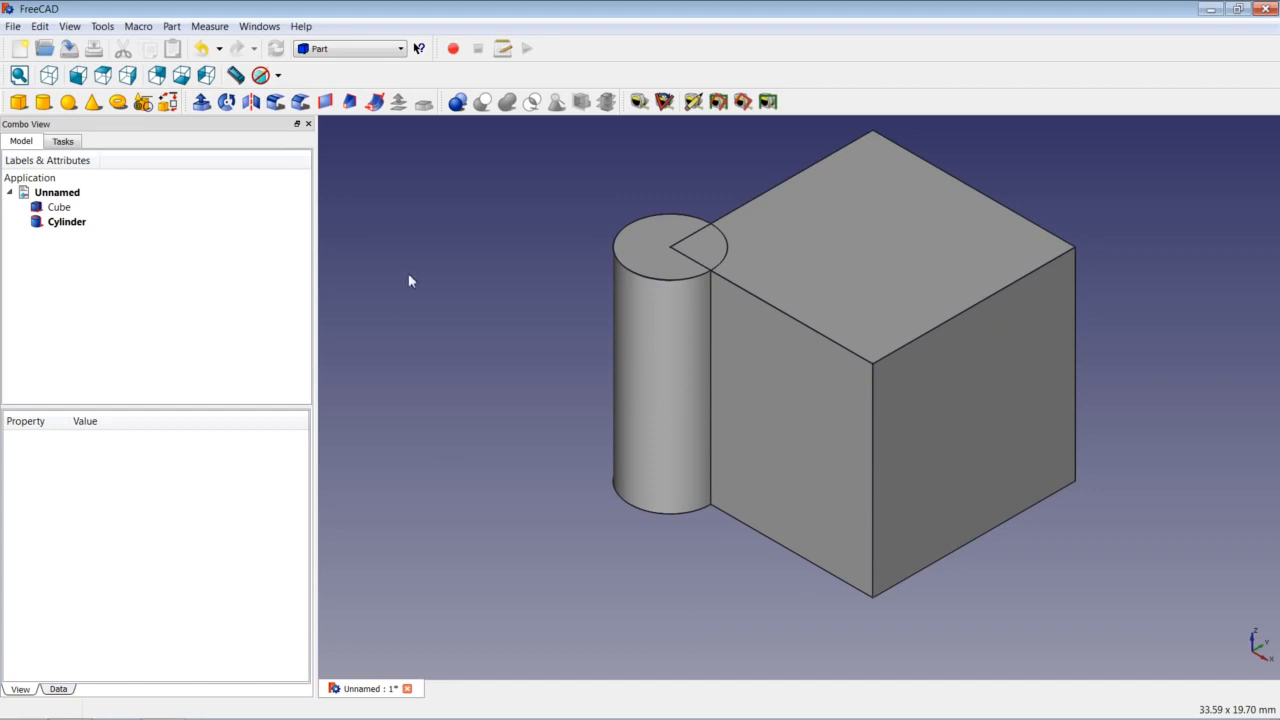
left_click(278, 75)
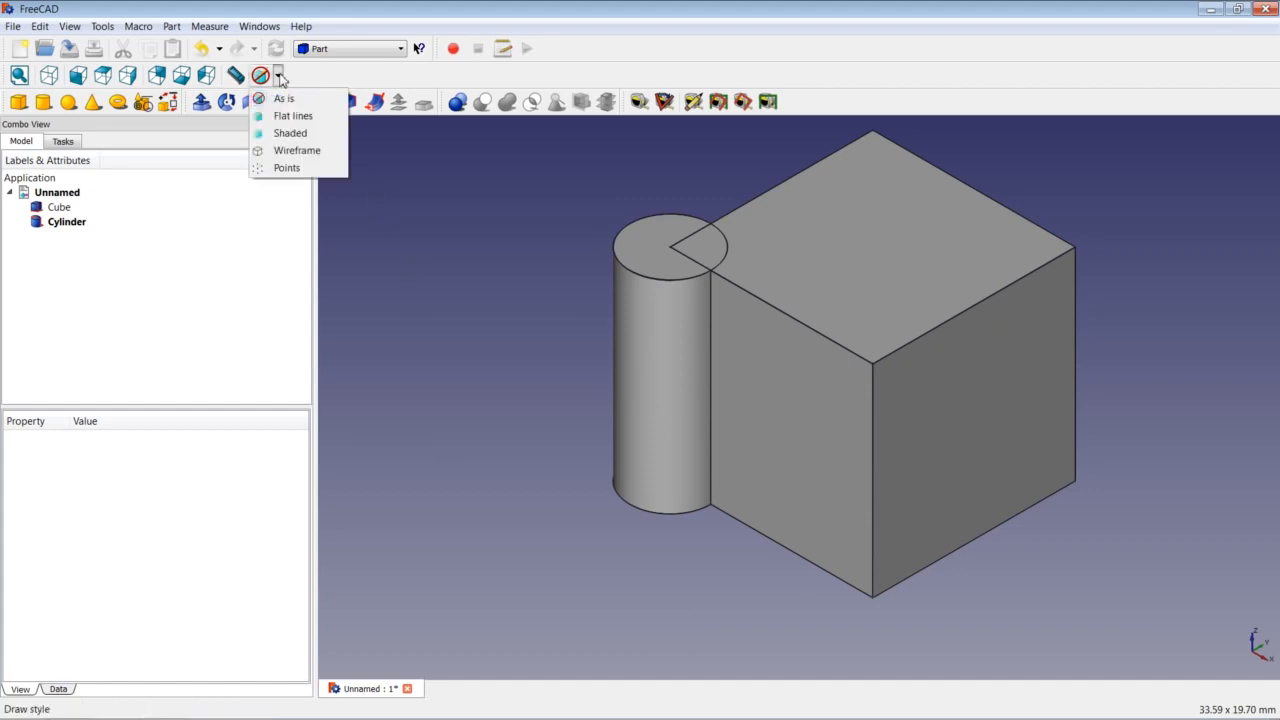
left_click(297, 151)
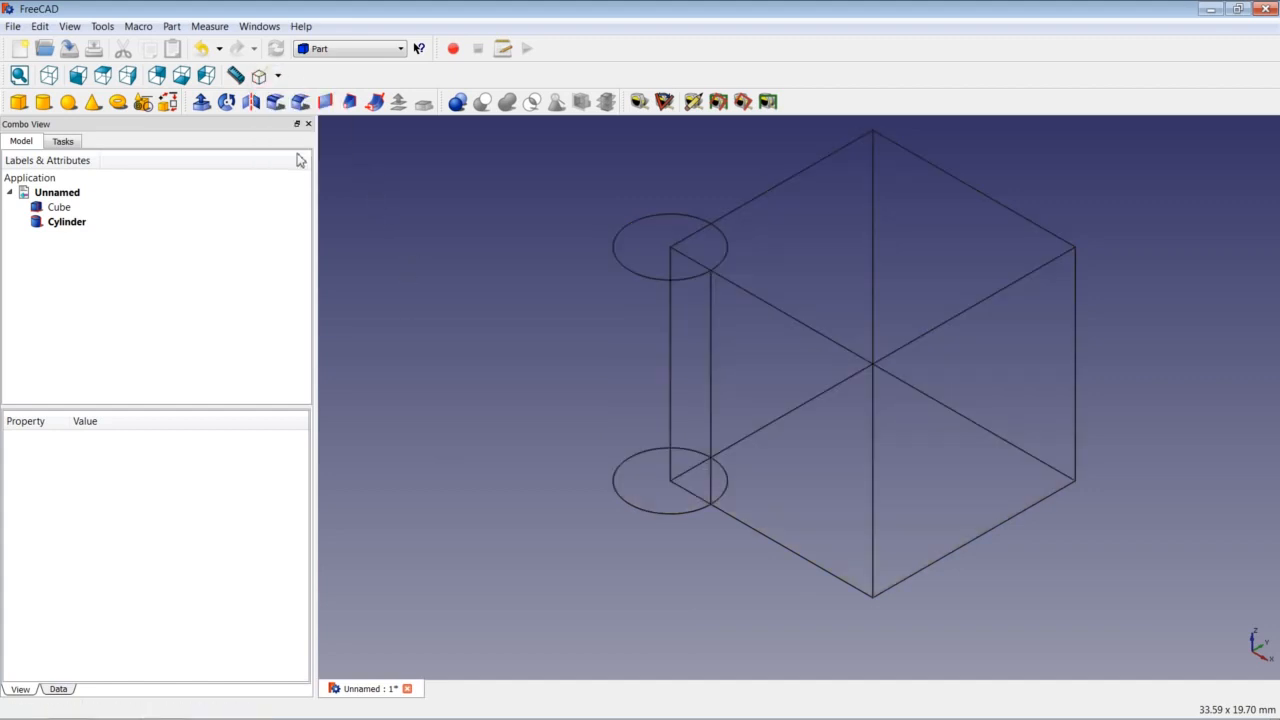
left_click(71, 27)
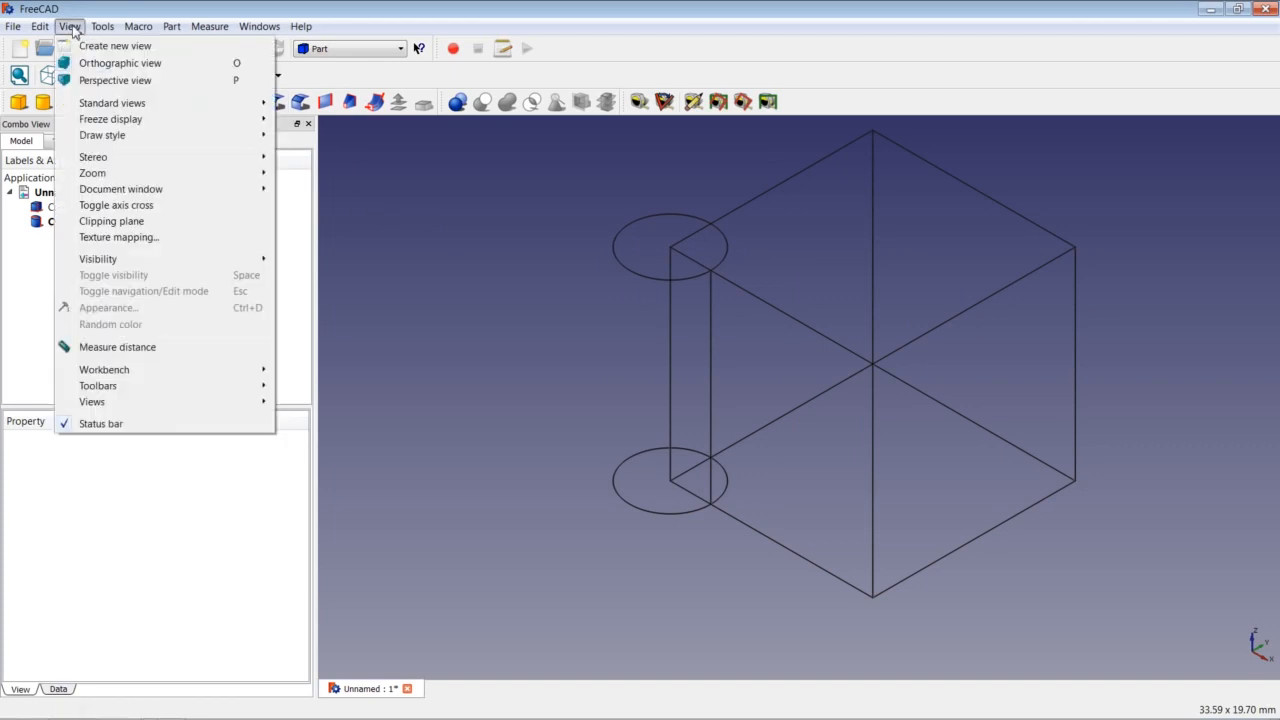
Show then hide the axis cross, and set the draw style to Flat lines.
left_click(151, 208)
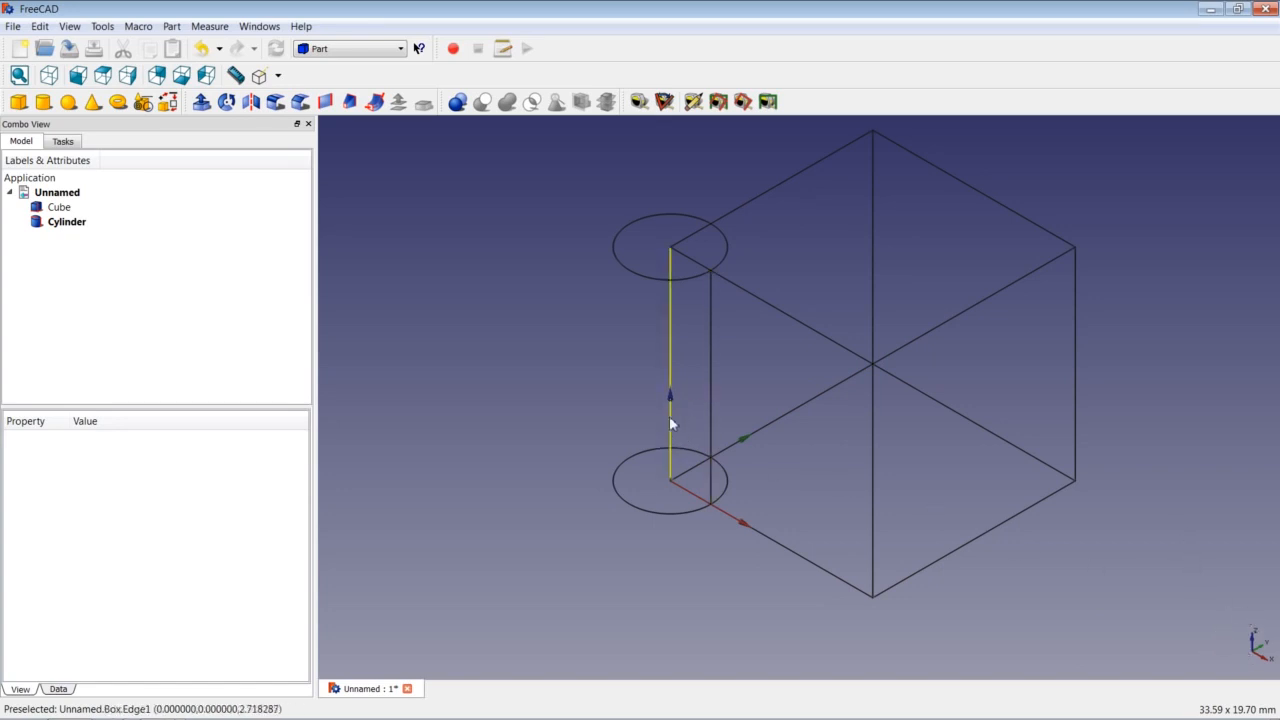
left_click(68, 27)
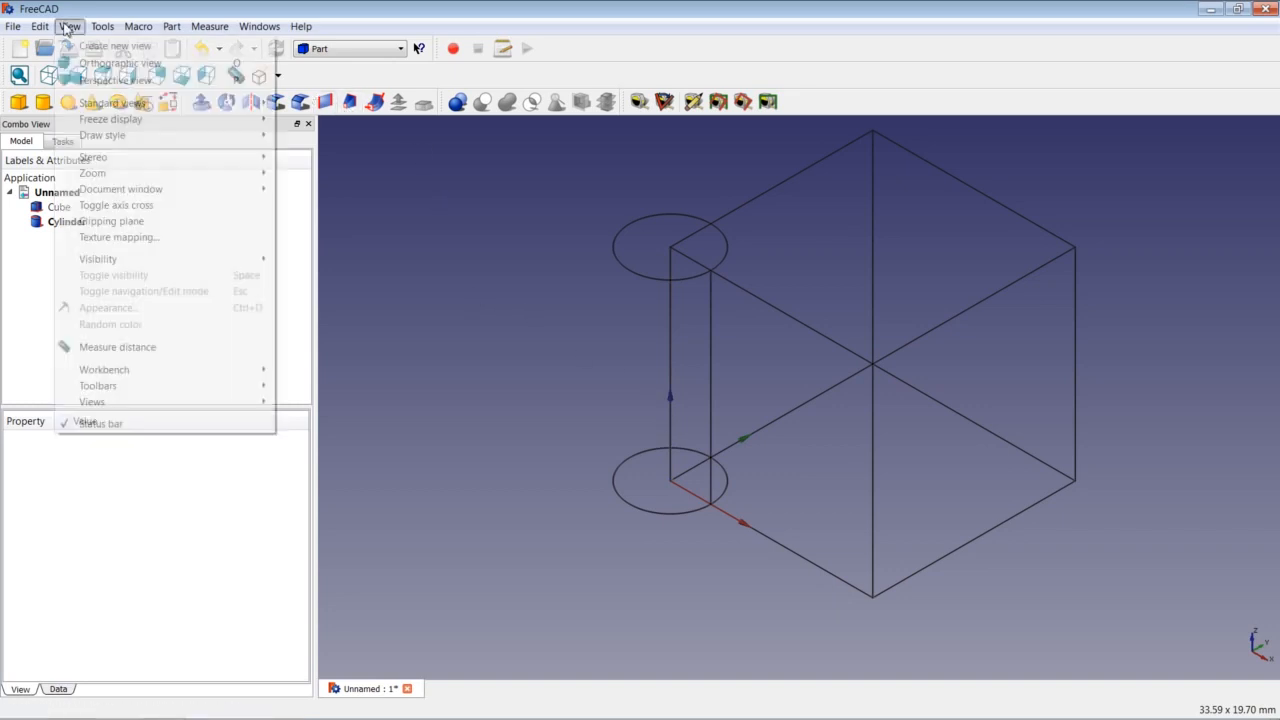
left_click(128, 207)
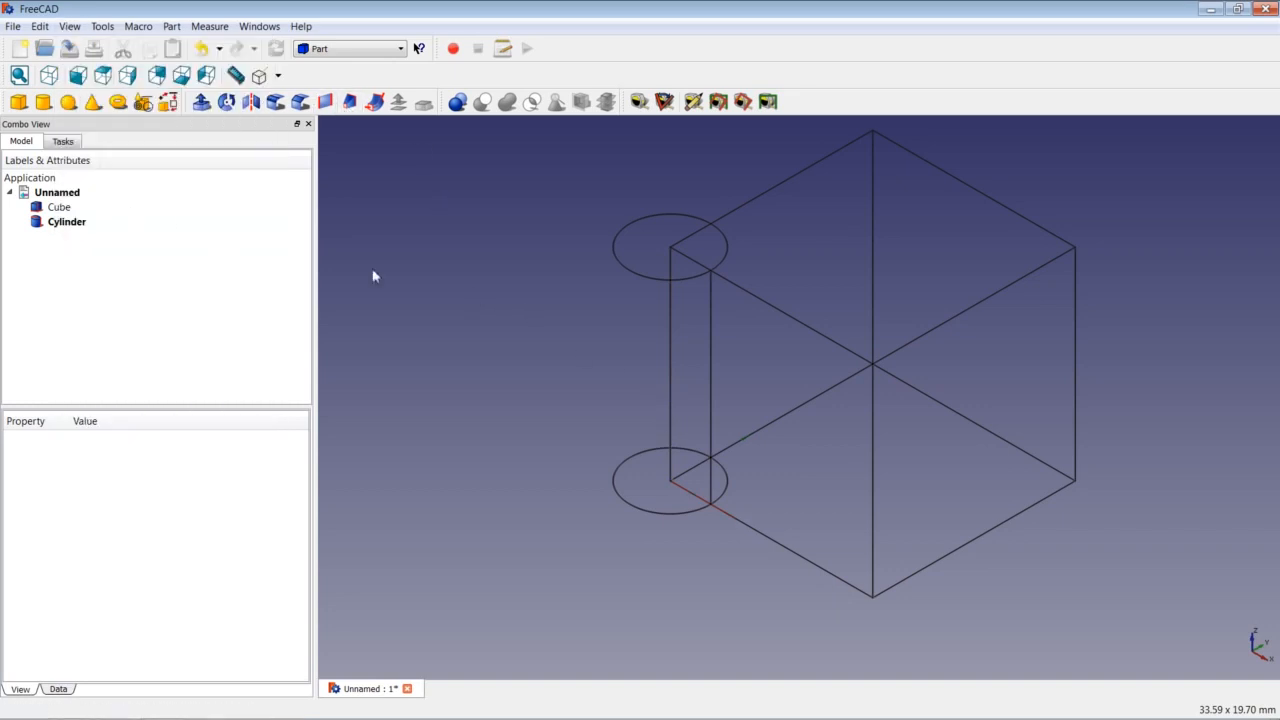
left_click(279, 76)
left_click(295, 114)
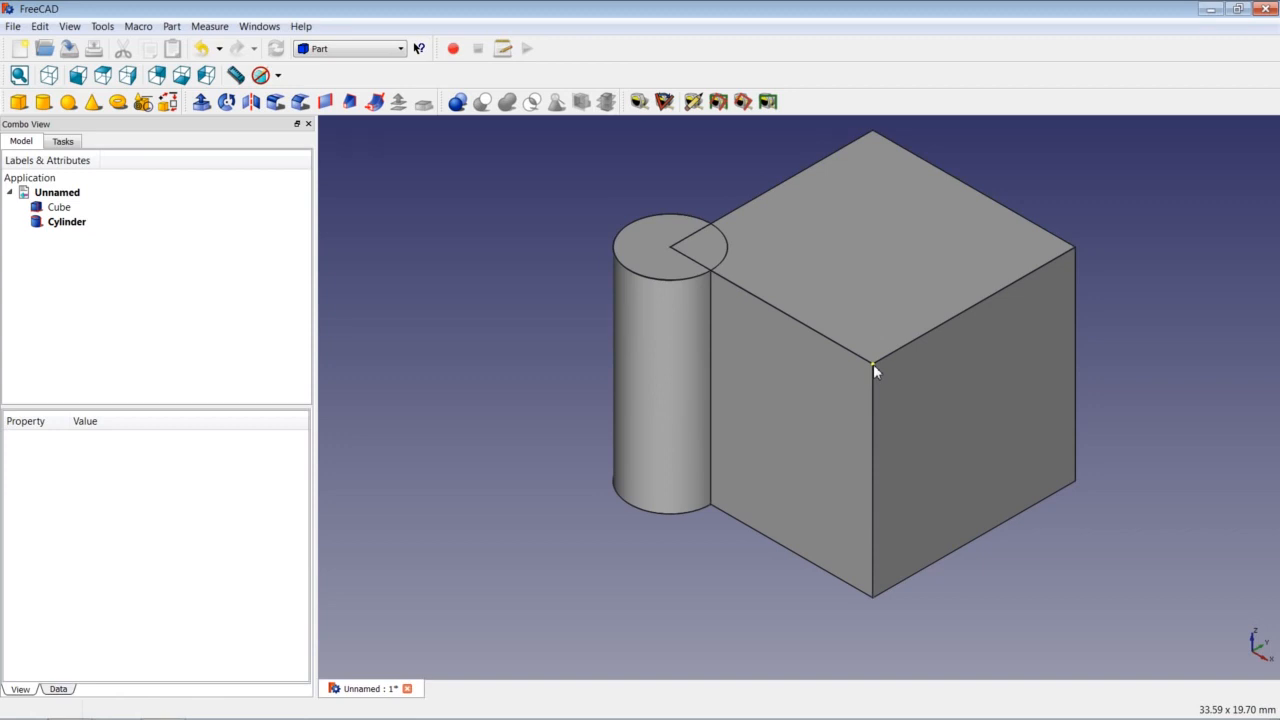
Zoom out and orbit slightly so the whole cube and cylinder are framed.
scroll(873, 364, "down", 6)
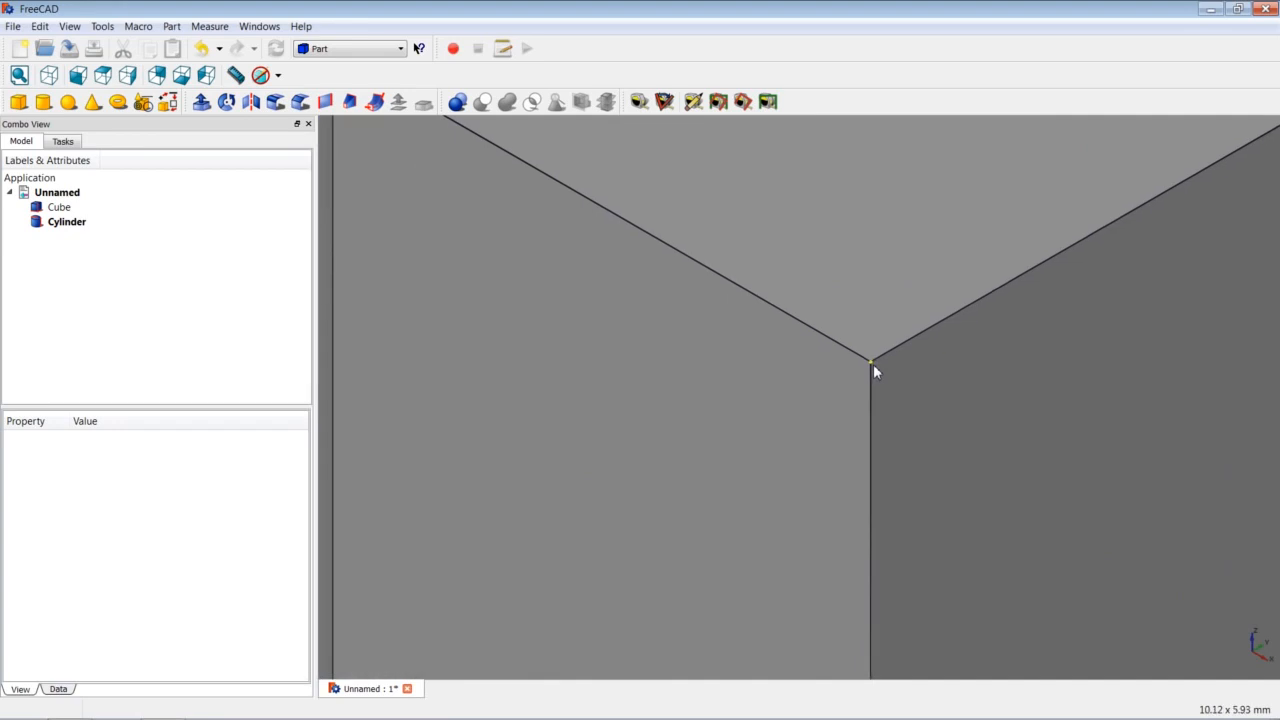
scroll(873, 364, "up", 6)
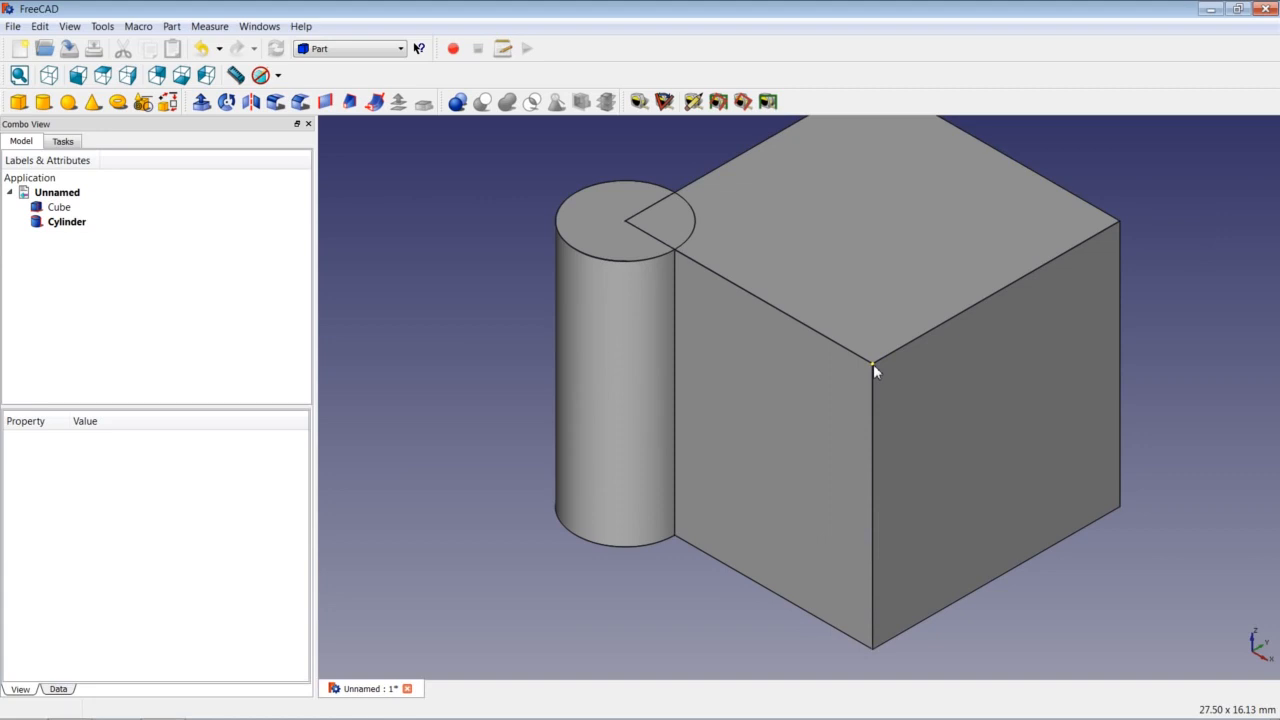
scroll(873, 364, "up", 4)
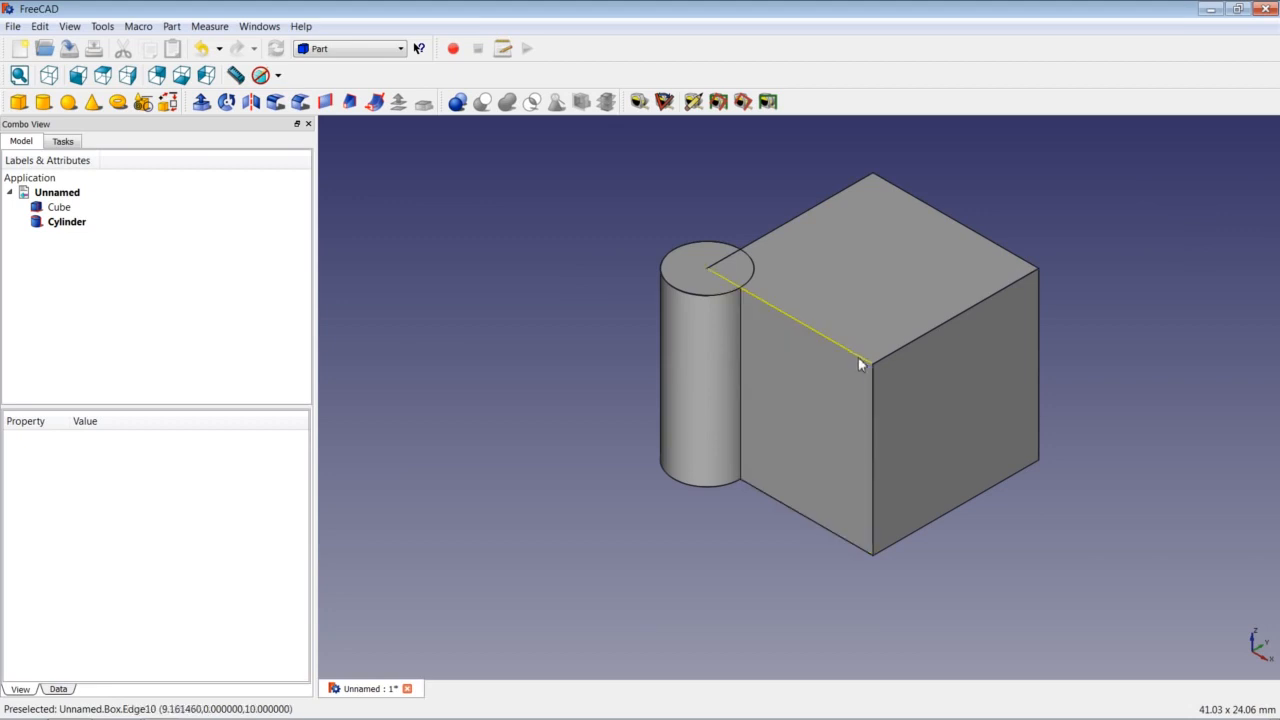
middle_click_drag(866, 373, 877, 331)
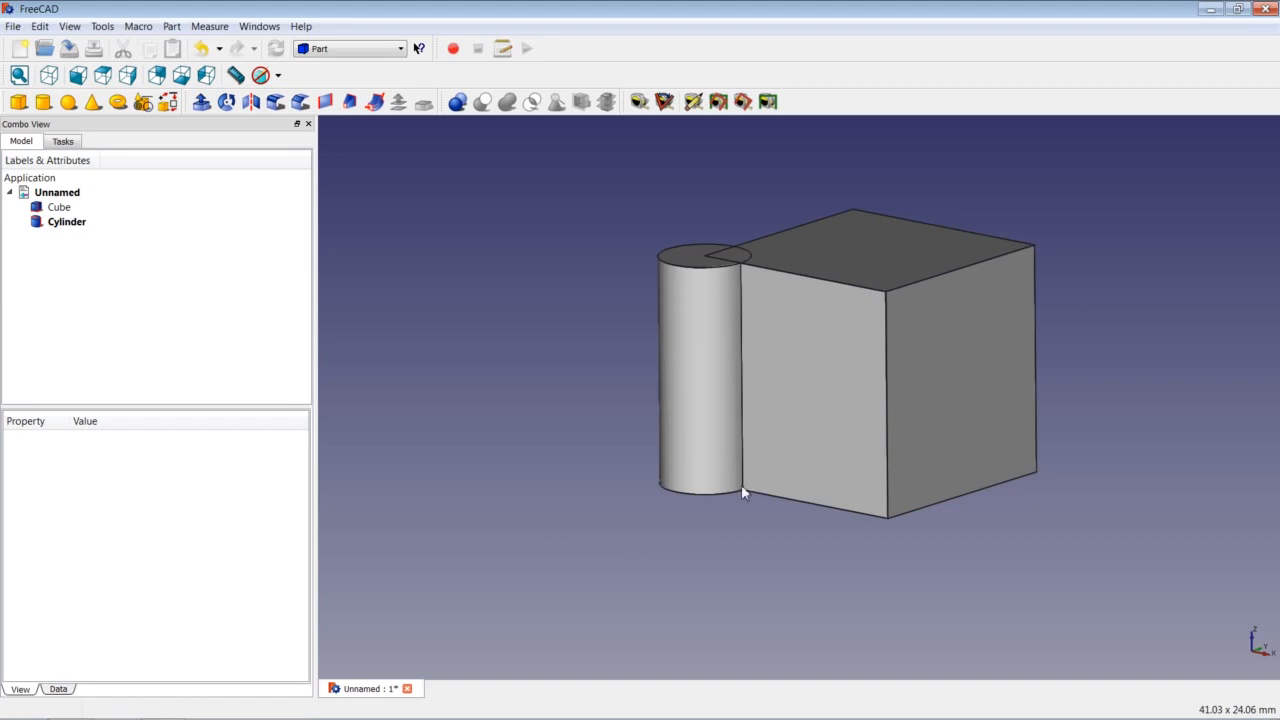
Pan the view to shift the cube and cylinder slightly left and up.
middle_click_drag(874, 418, 872, 414)
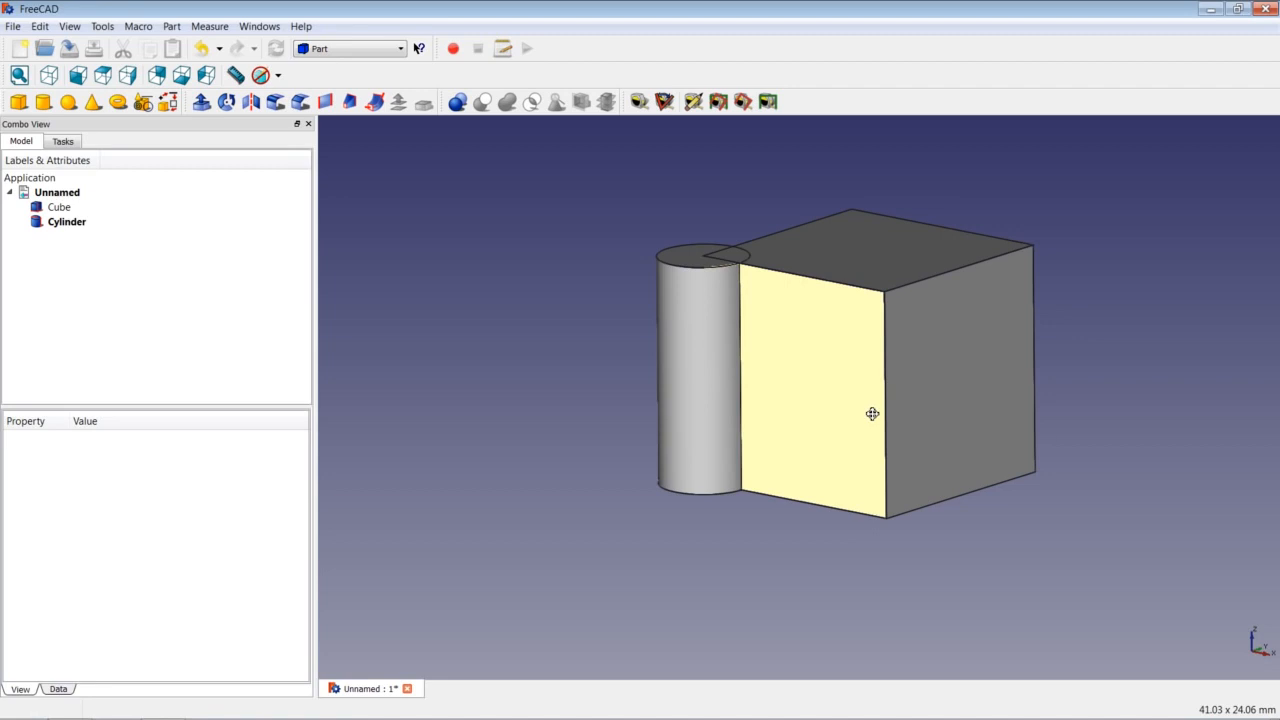
mouse_move(872, 414)
middle_mouse_down()
mouse_move(786, 440)
mouse_move(968, 441)
mouse_move(852, 388)
mouse_move(756, 426)
mouse_move(886, 480)
mouse_move(863, 407)
mouse_move(743, 451)
mouse_move(903, 420)
mouse_move(869, 414)
middle_mouse_up()
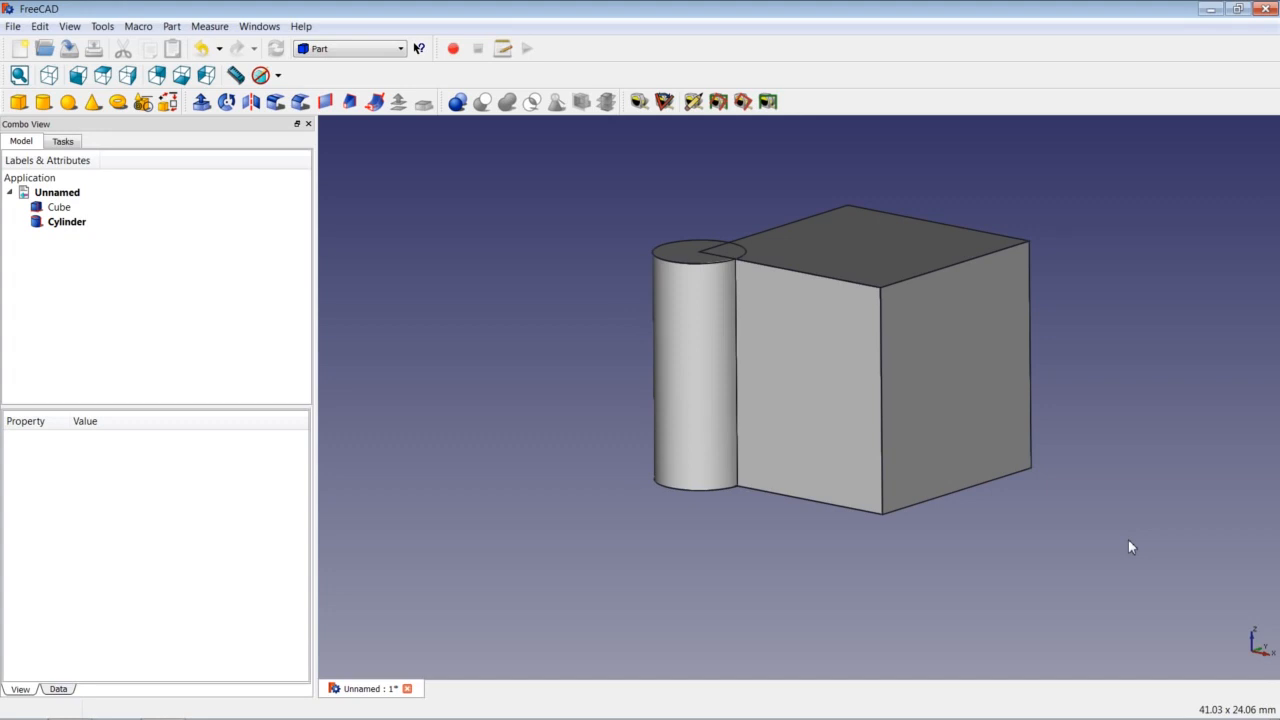
Show the workbench selector list from the toolbar.
left_click(373, 52)
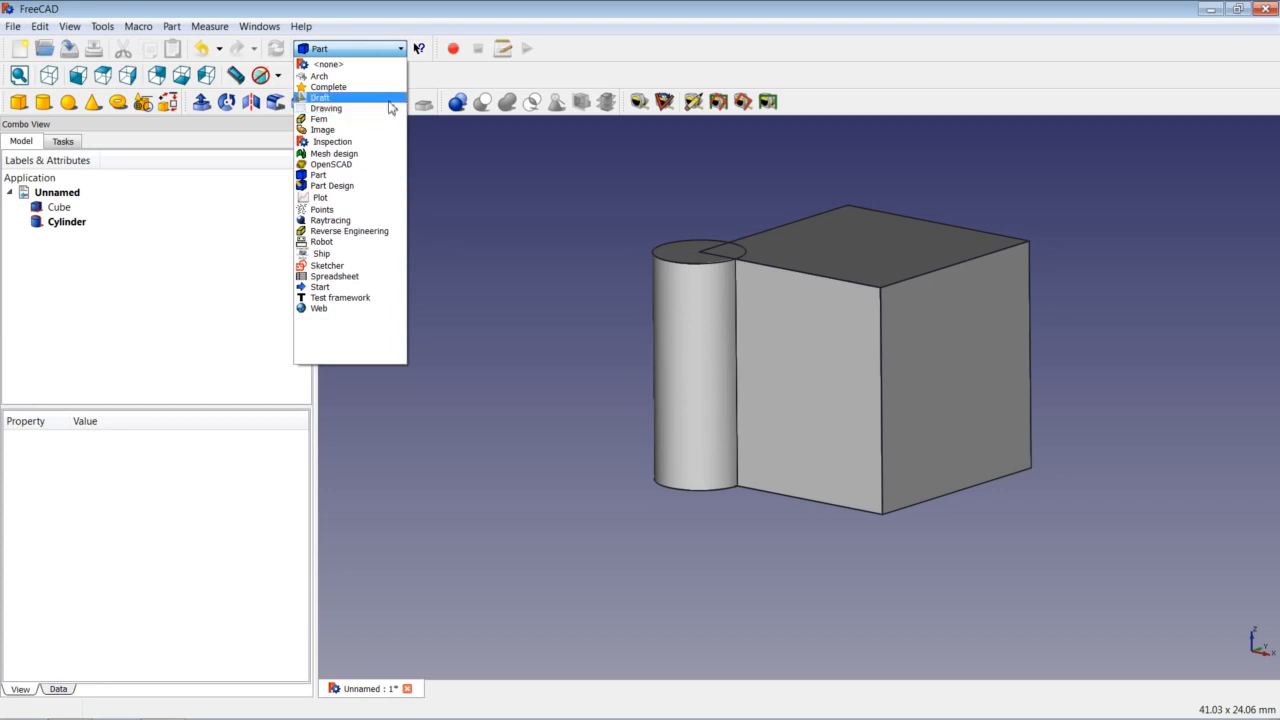
Dismiss the workbench list by clicking the empty 3D canvas, keeping Part active.
left_click(1110, 537)
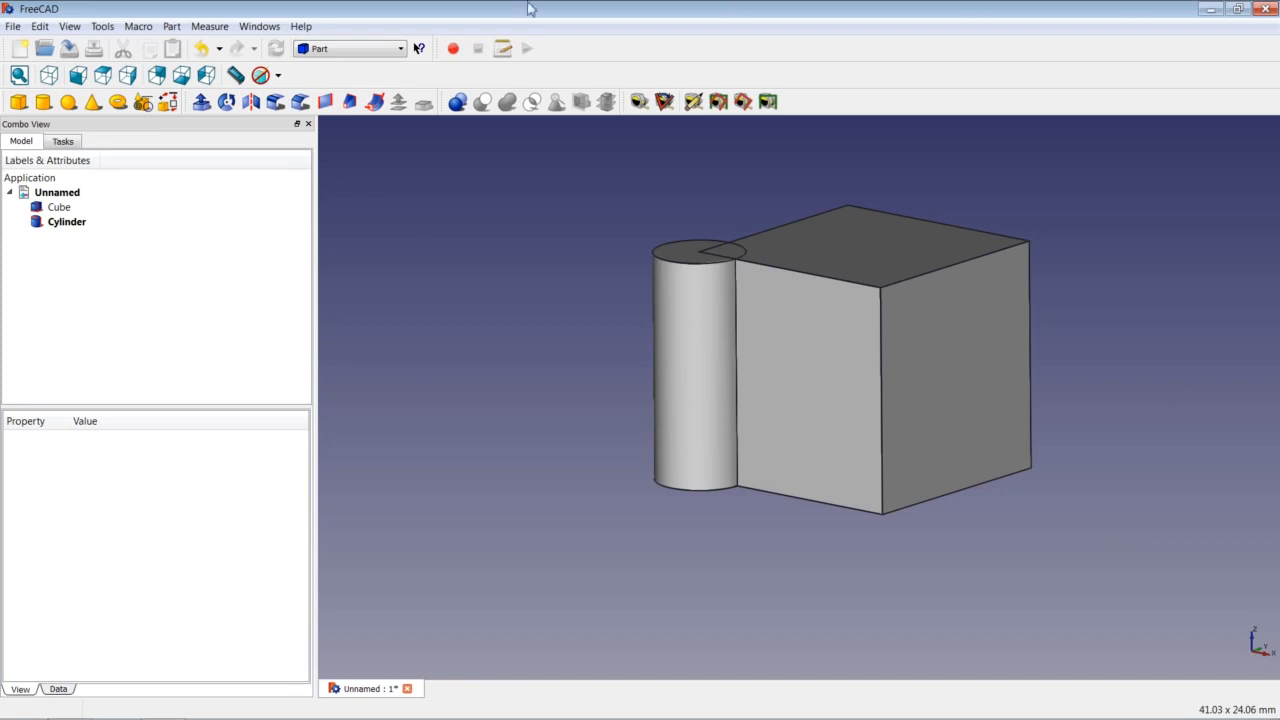
left_click(40, 27)
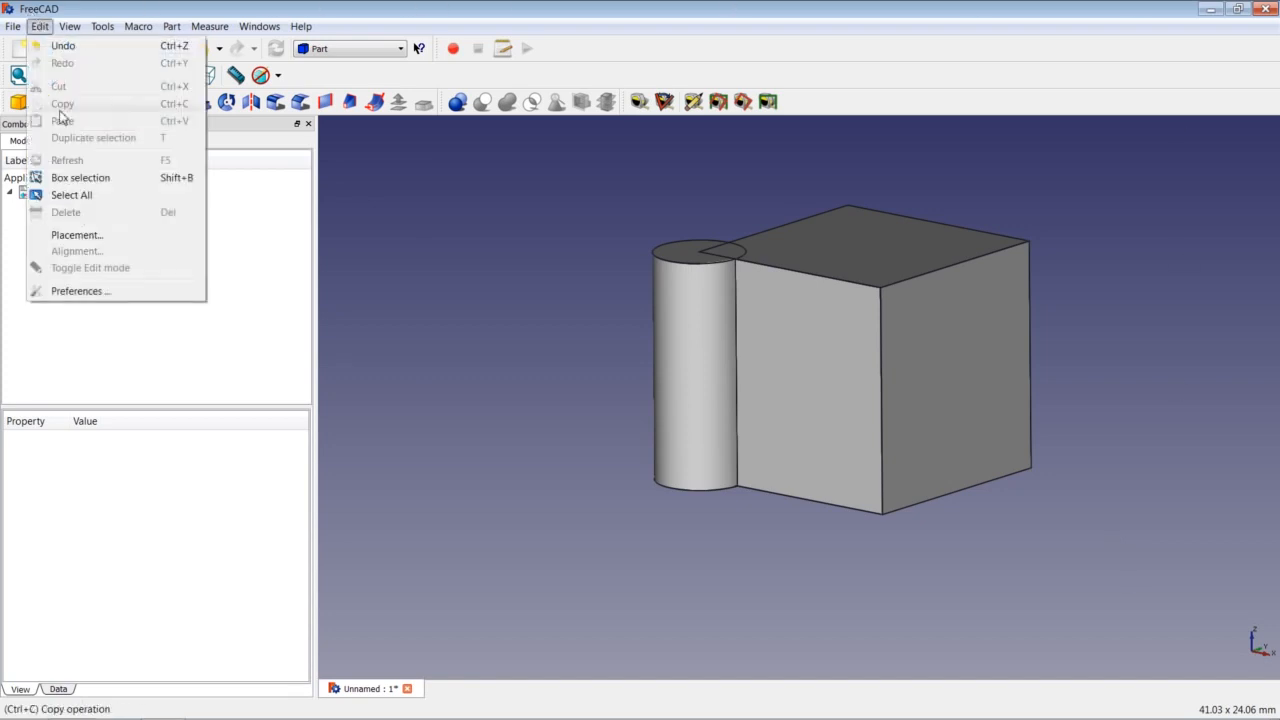
left_click(80, 291)
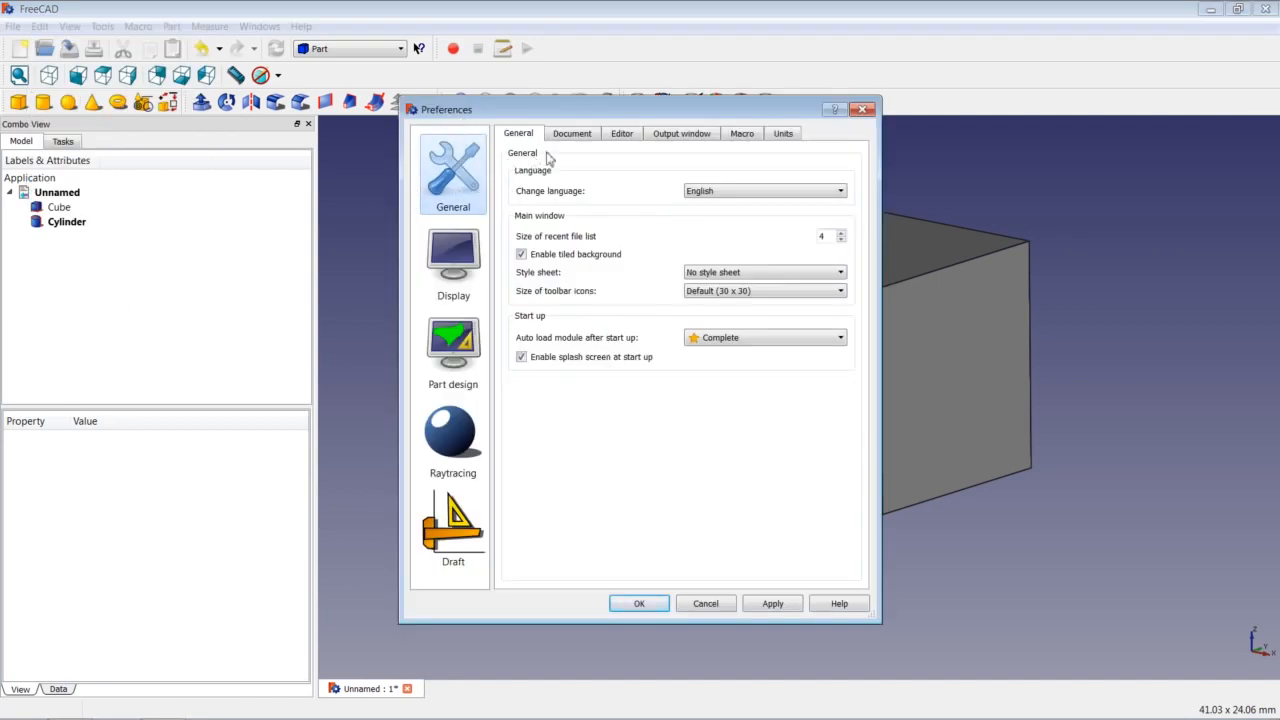
left_click(785, 134)
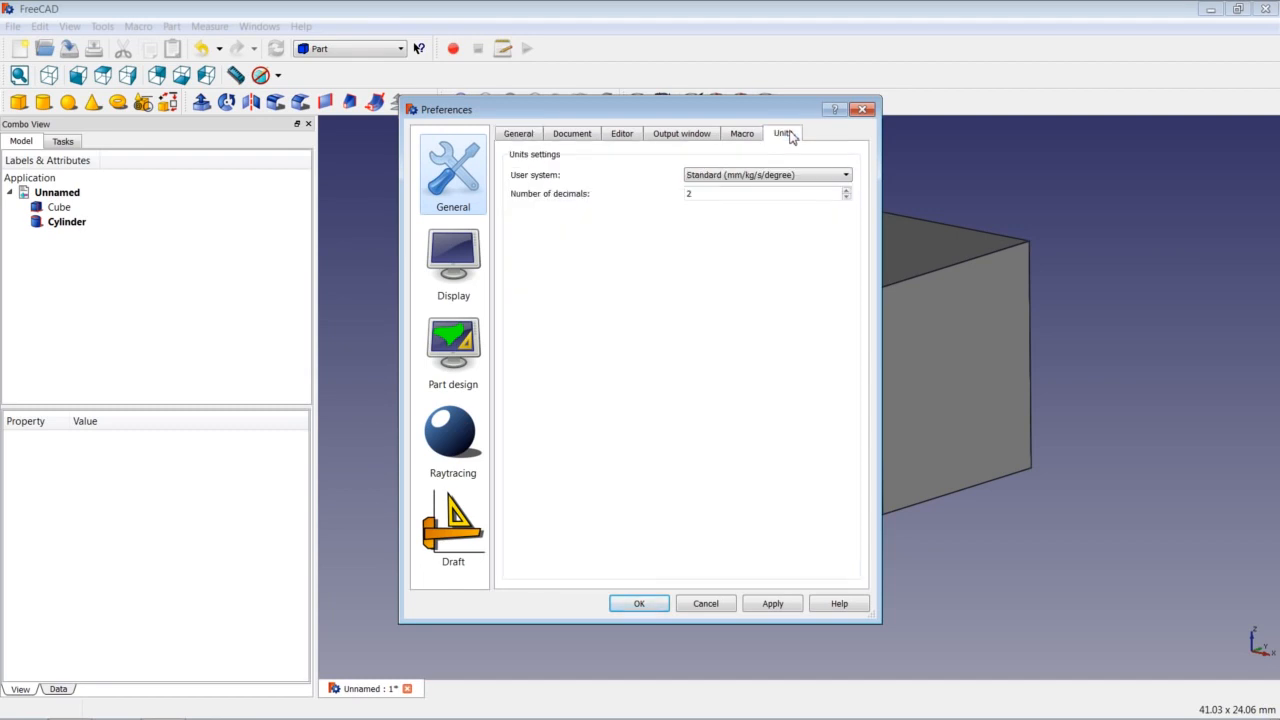
left_click(800, 176)
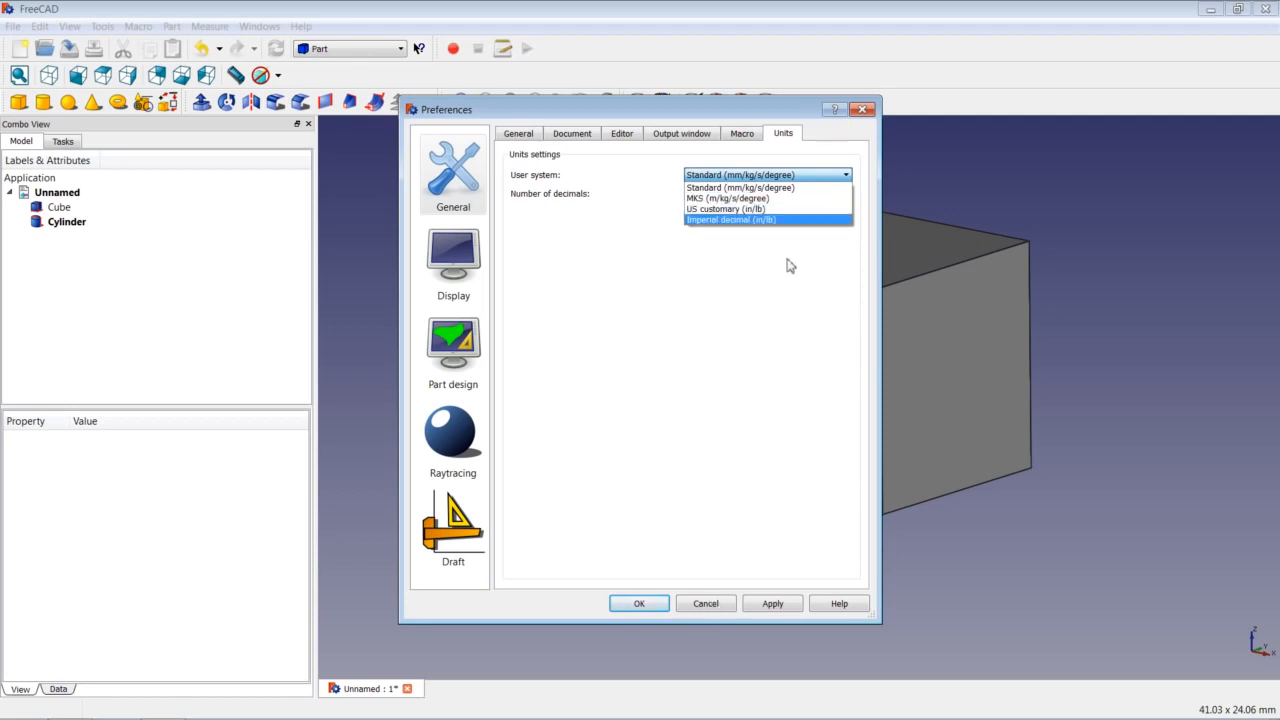
left_click(796, 188)
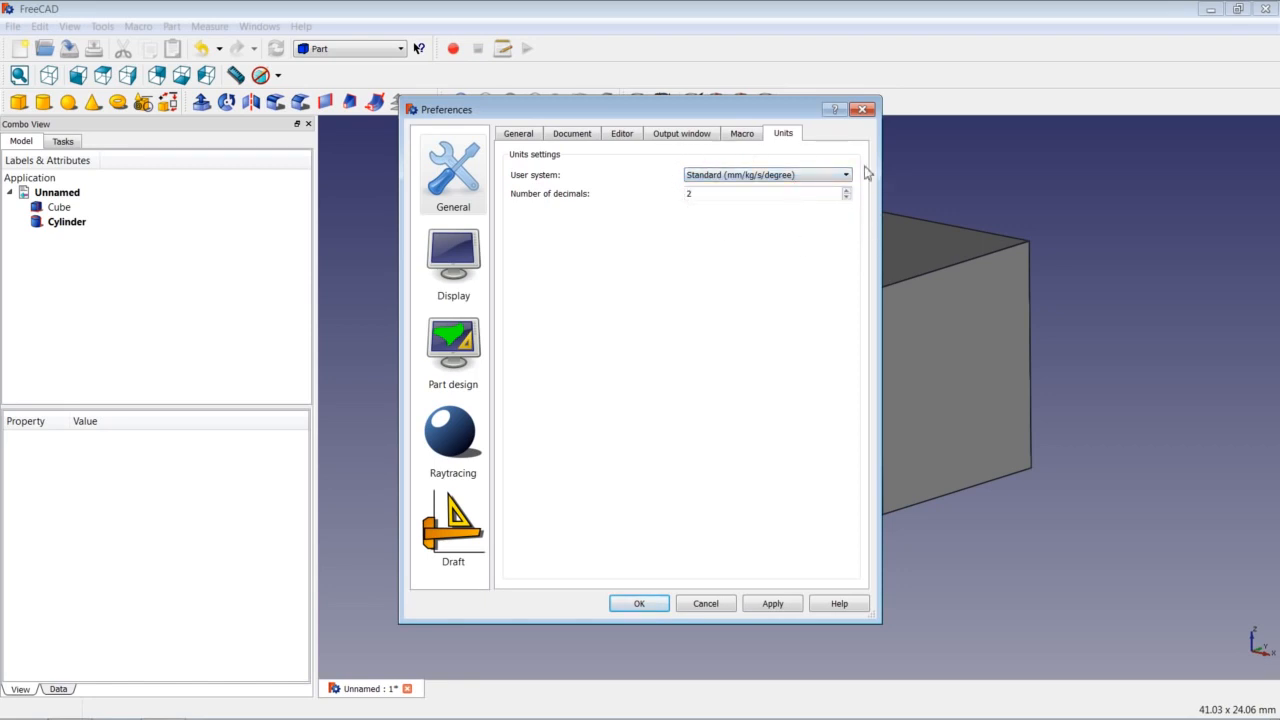
left_click(706, 606)
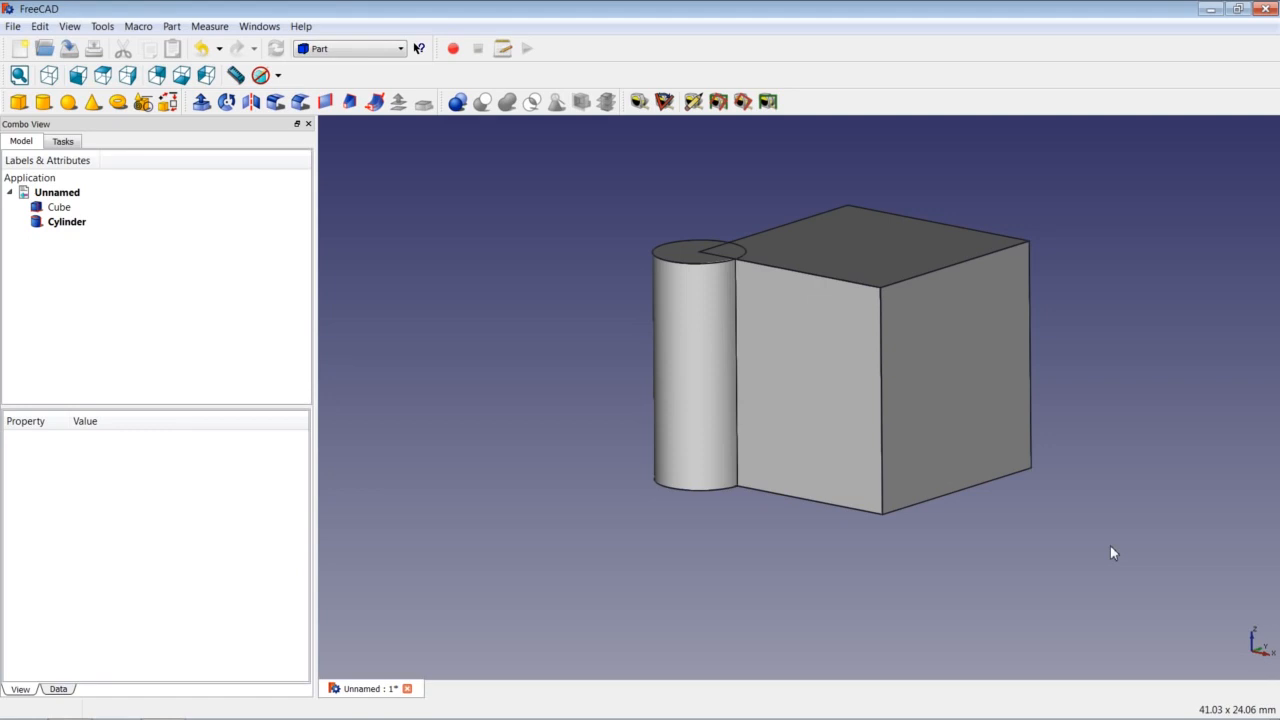
Close the Unnamed document without saving and open recent file T01_Turners_Cube.FCStd.
left_click(407, 689)
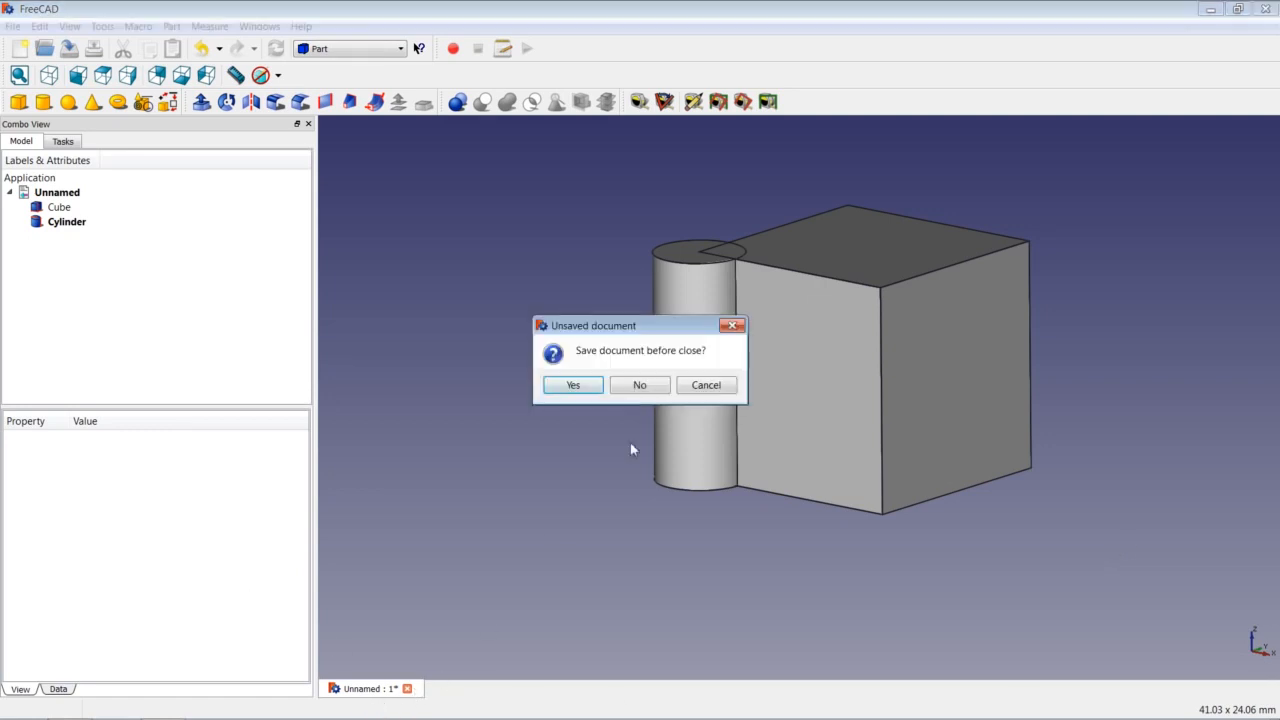
left_click(640, 385)
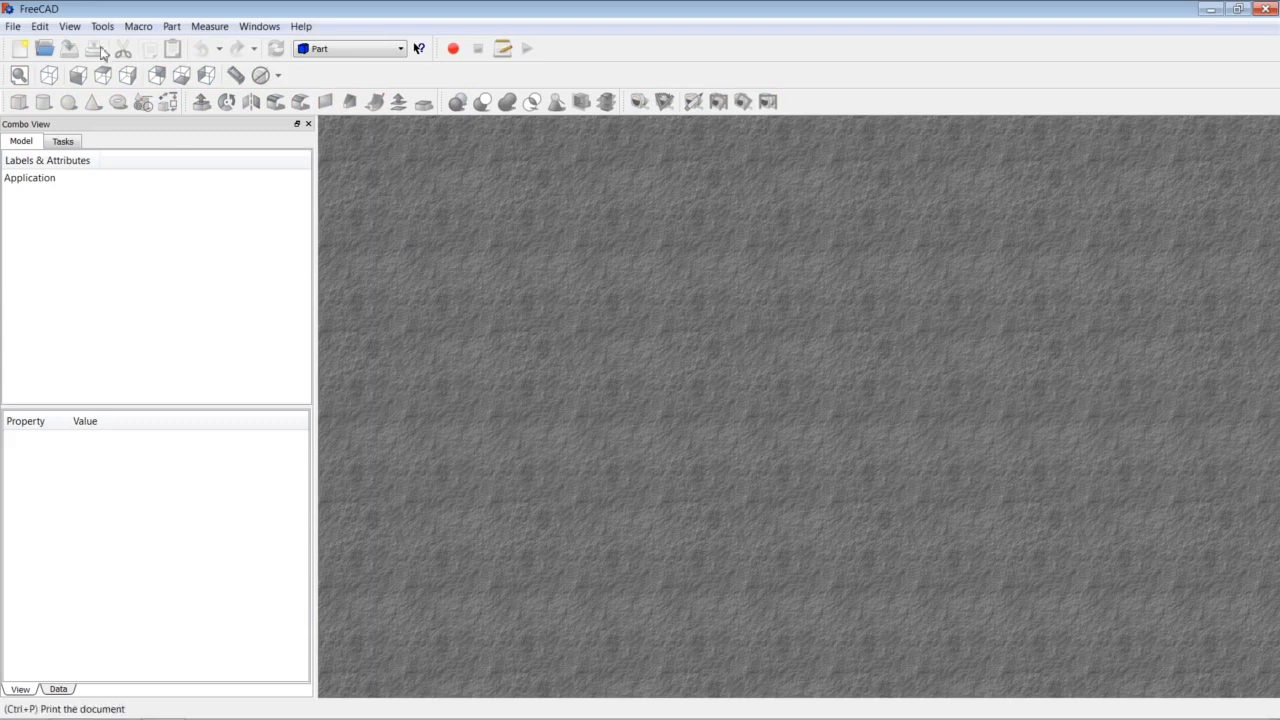
left_click(13, 26)
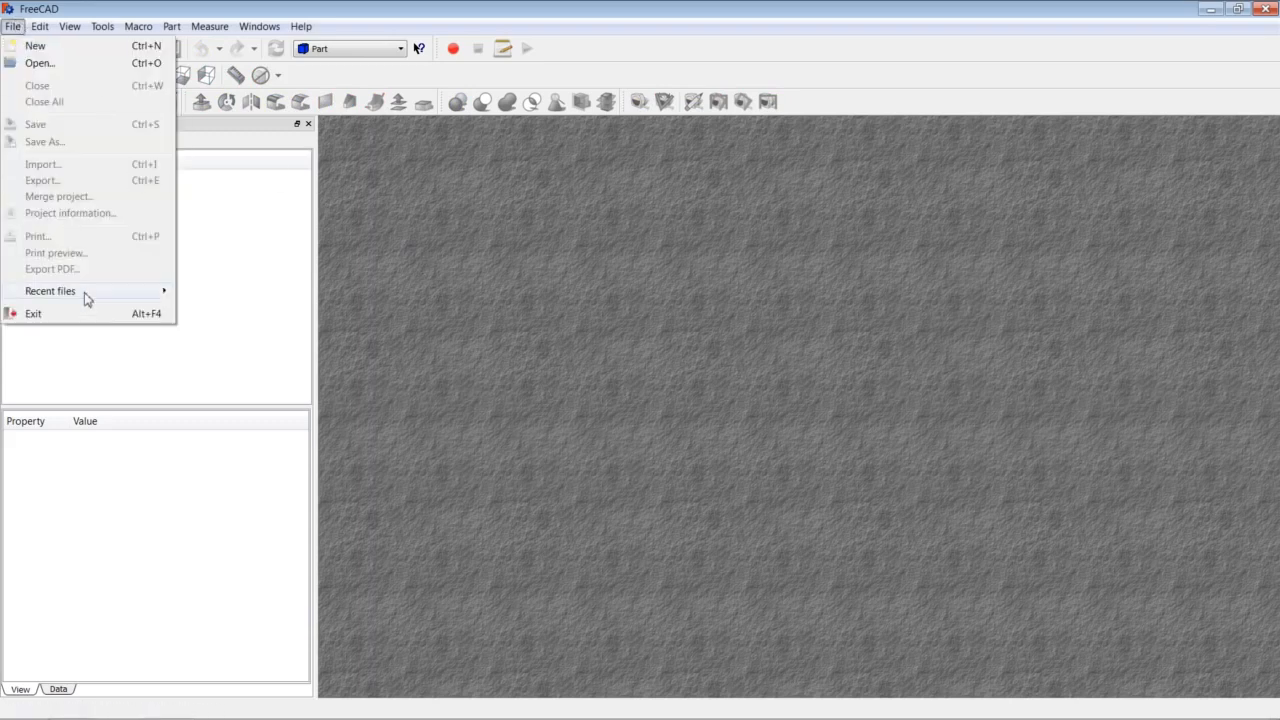
mouse_move(108, 291)
left_click(228, 292)
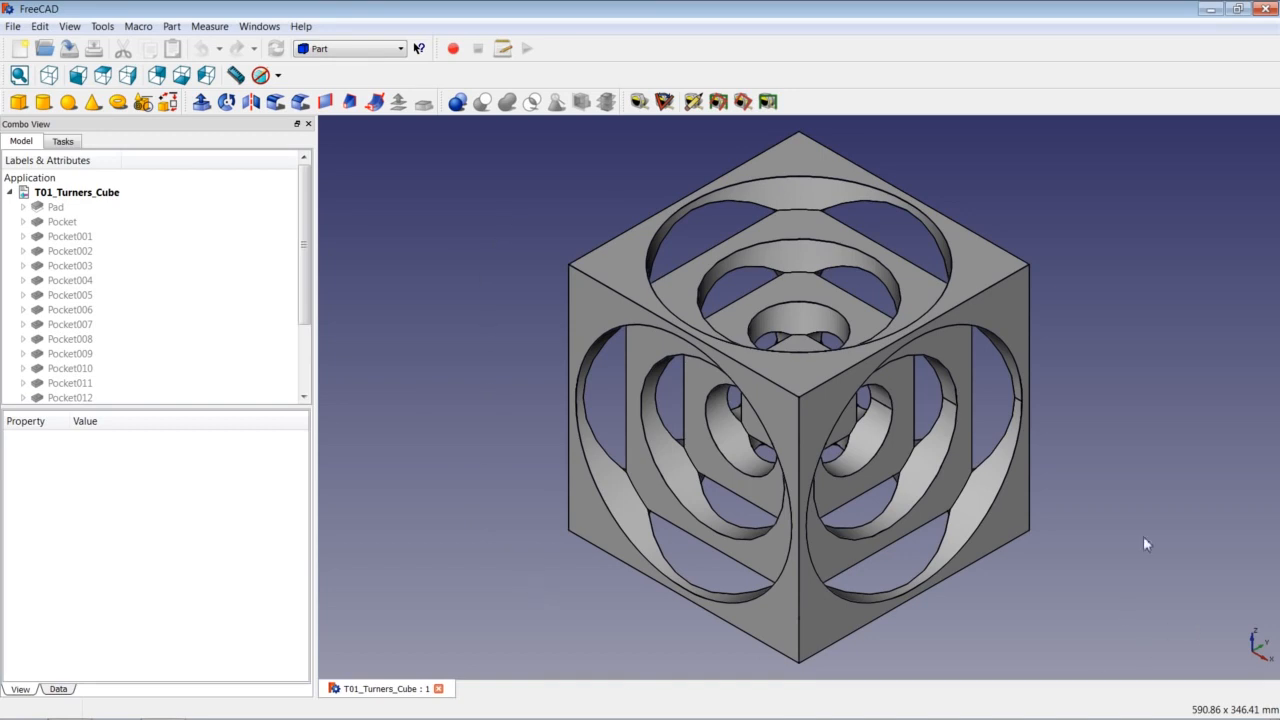
left_click(439, 689)
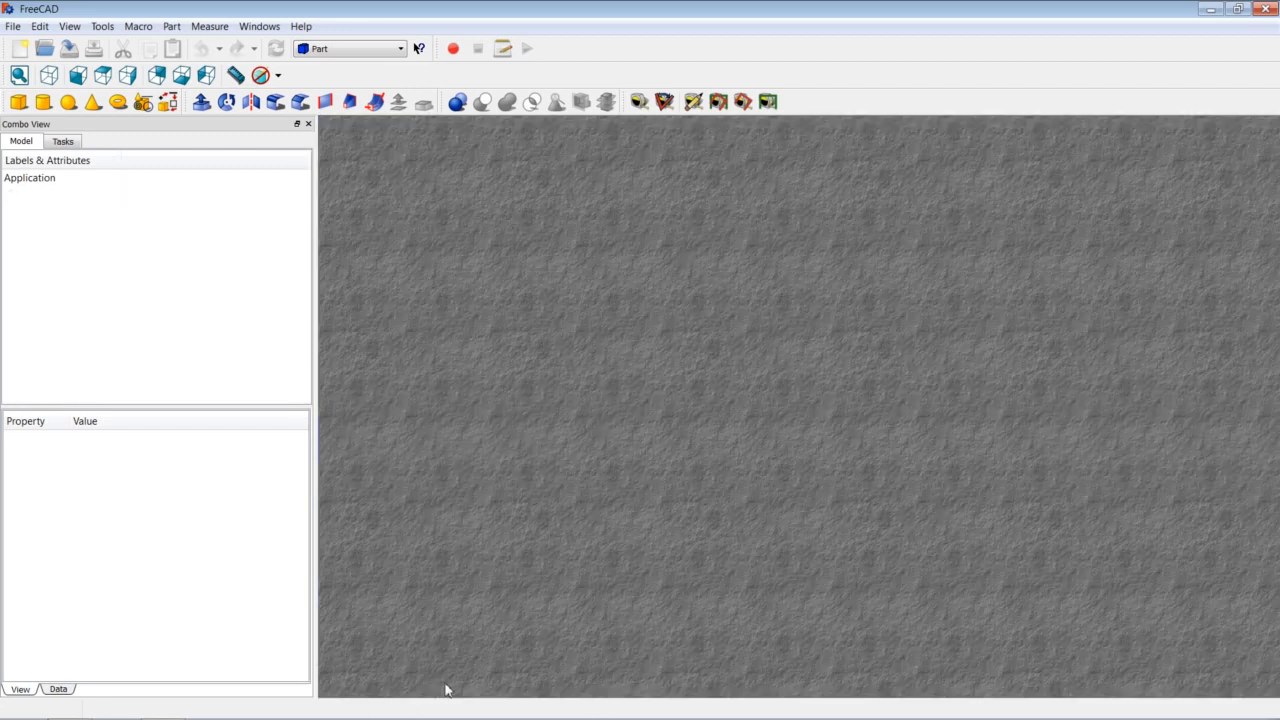
left_click(20, 49)
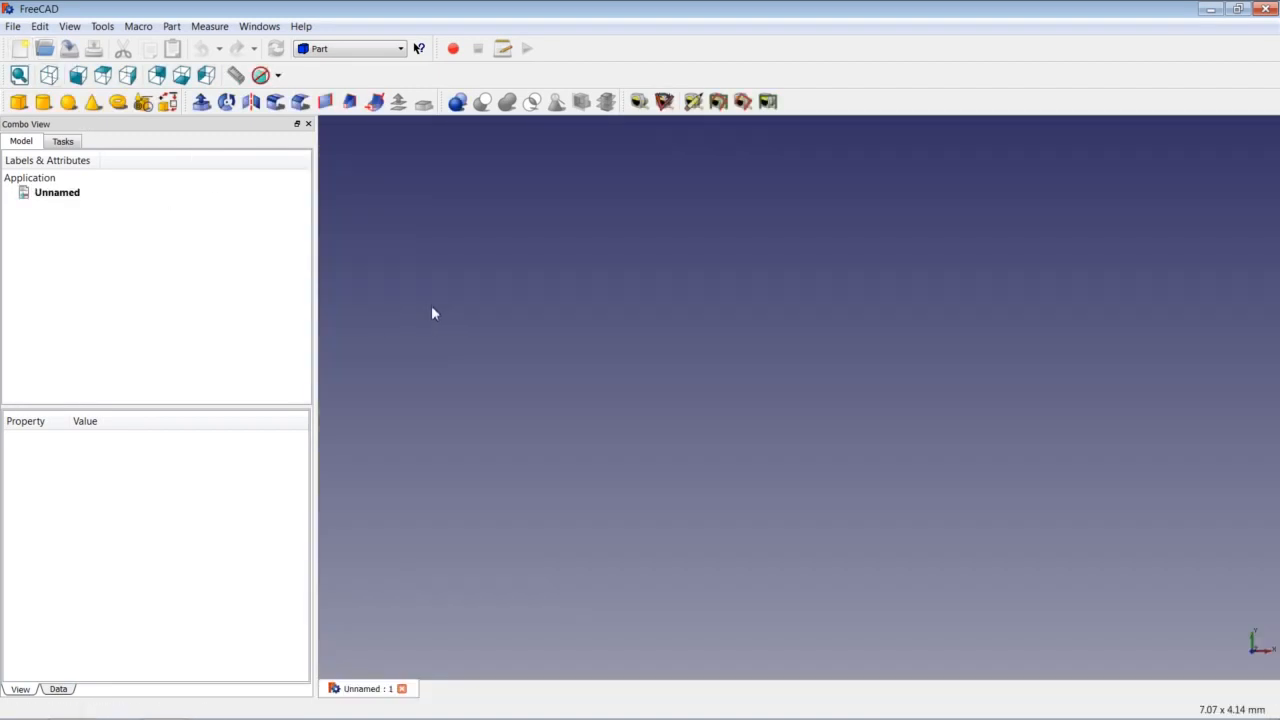
left_click(353, 50)
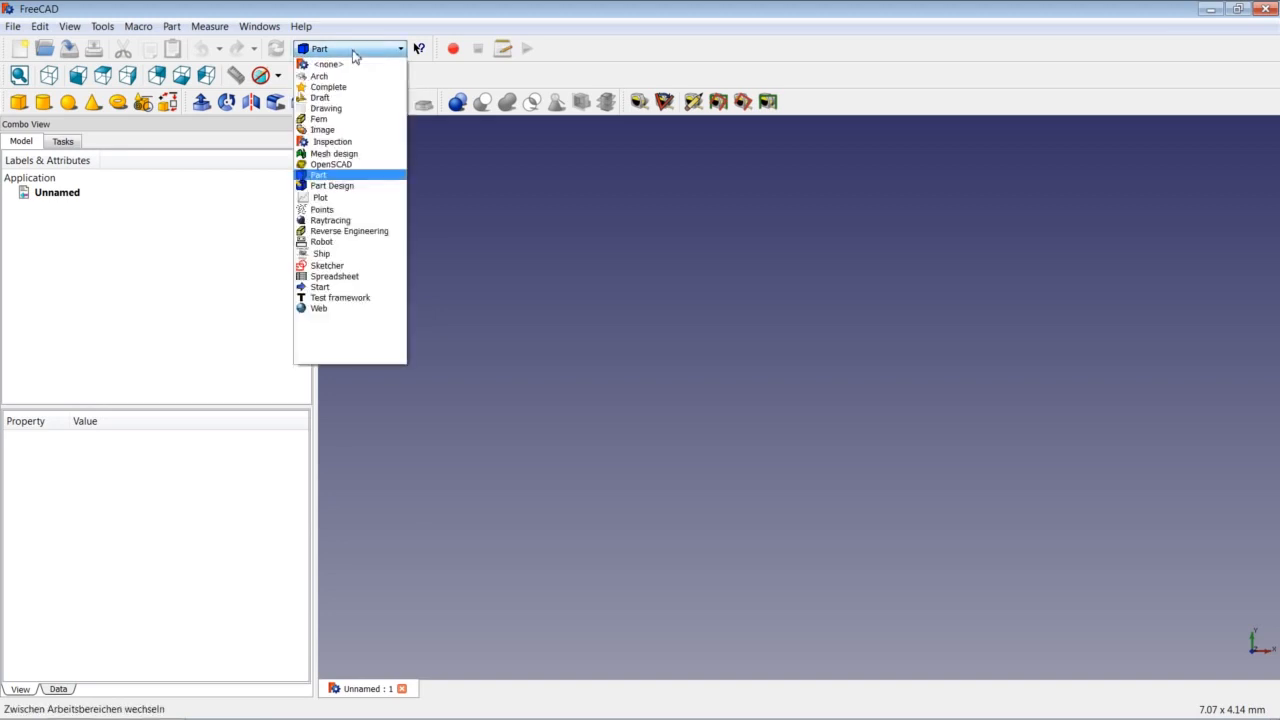
left_click(351, 190)
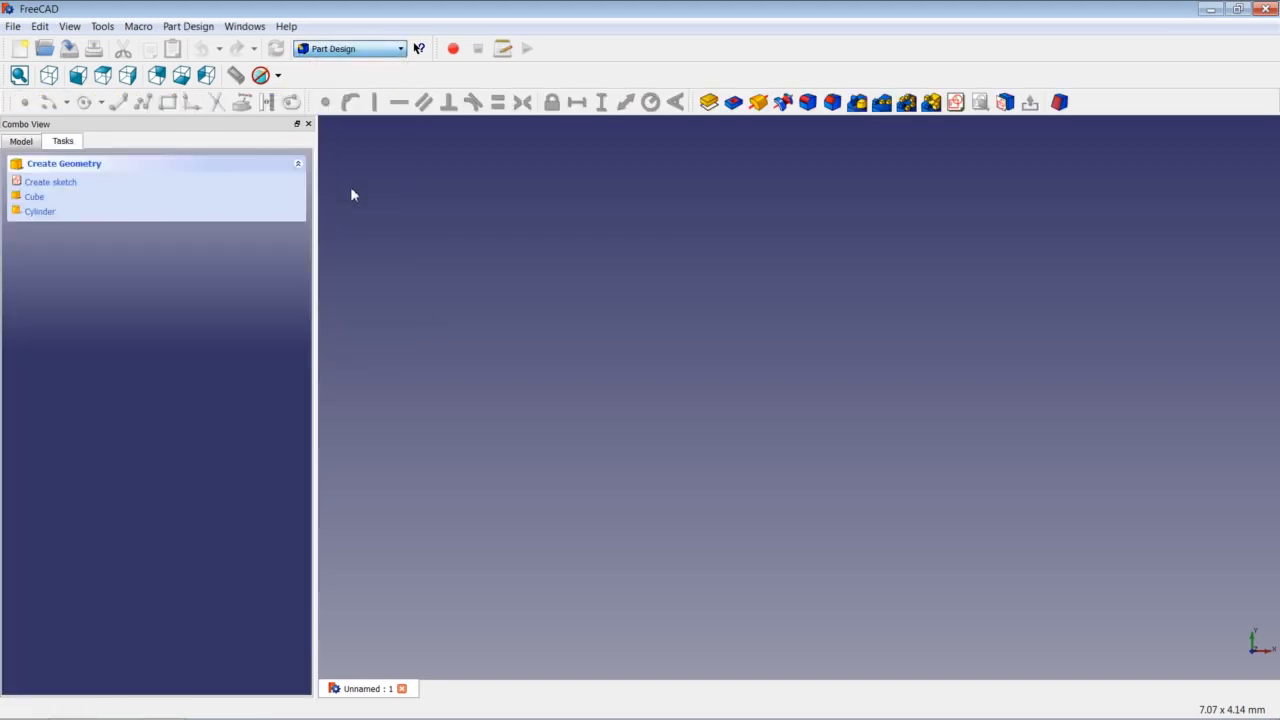
left_click(24, 145)
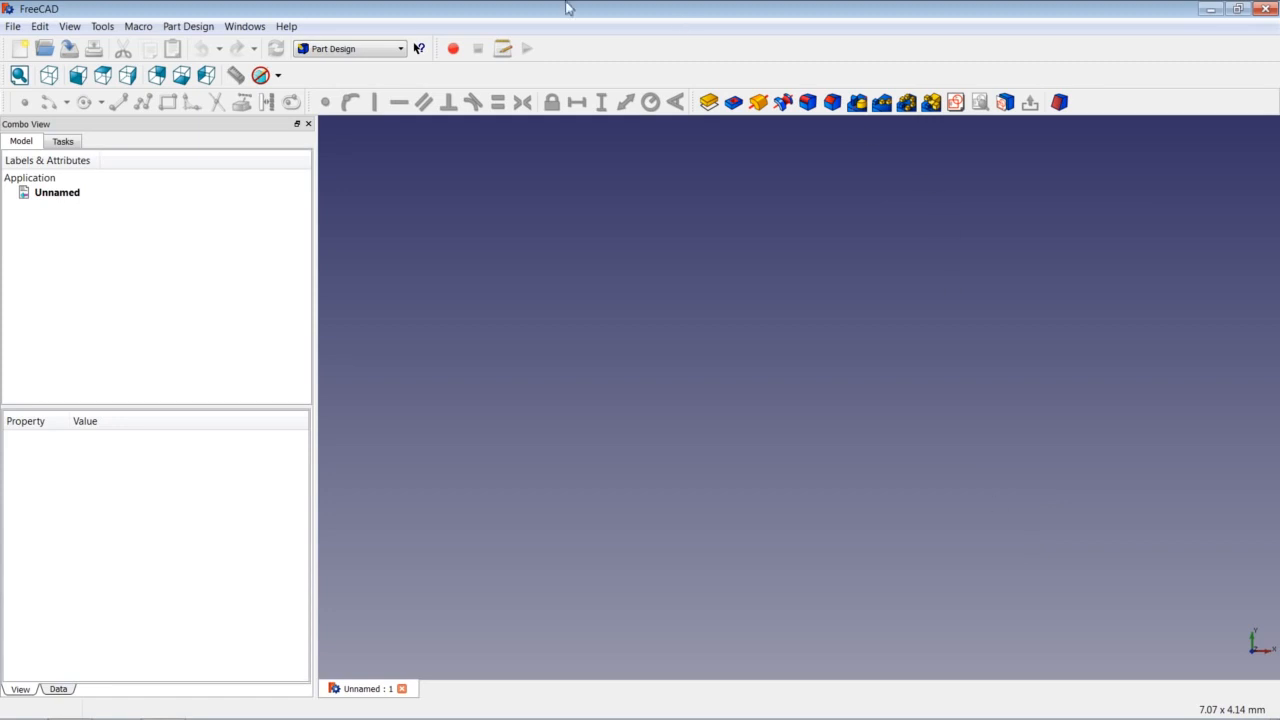
left_click(371, 48)
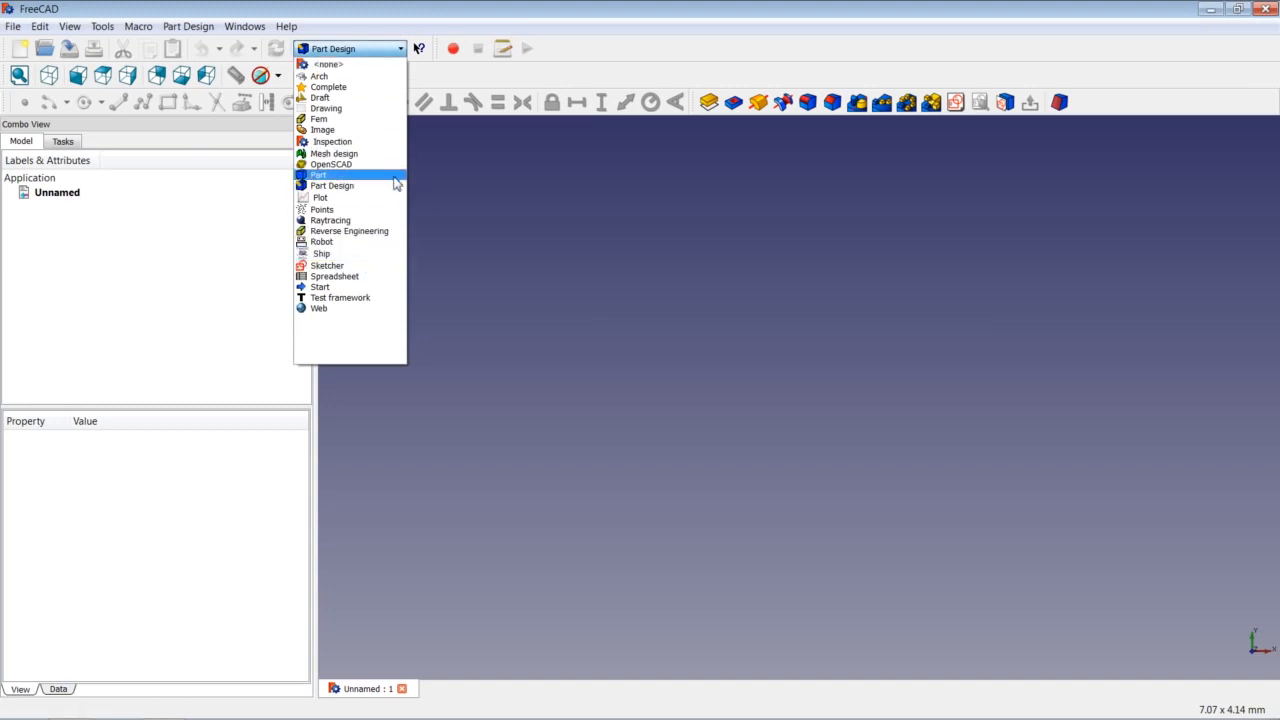
left_click(472, 191)
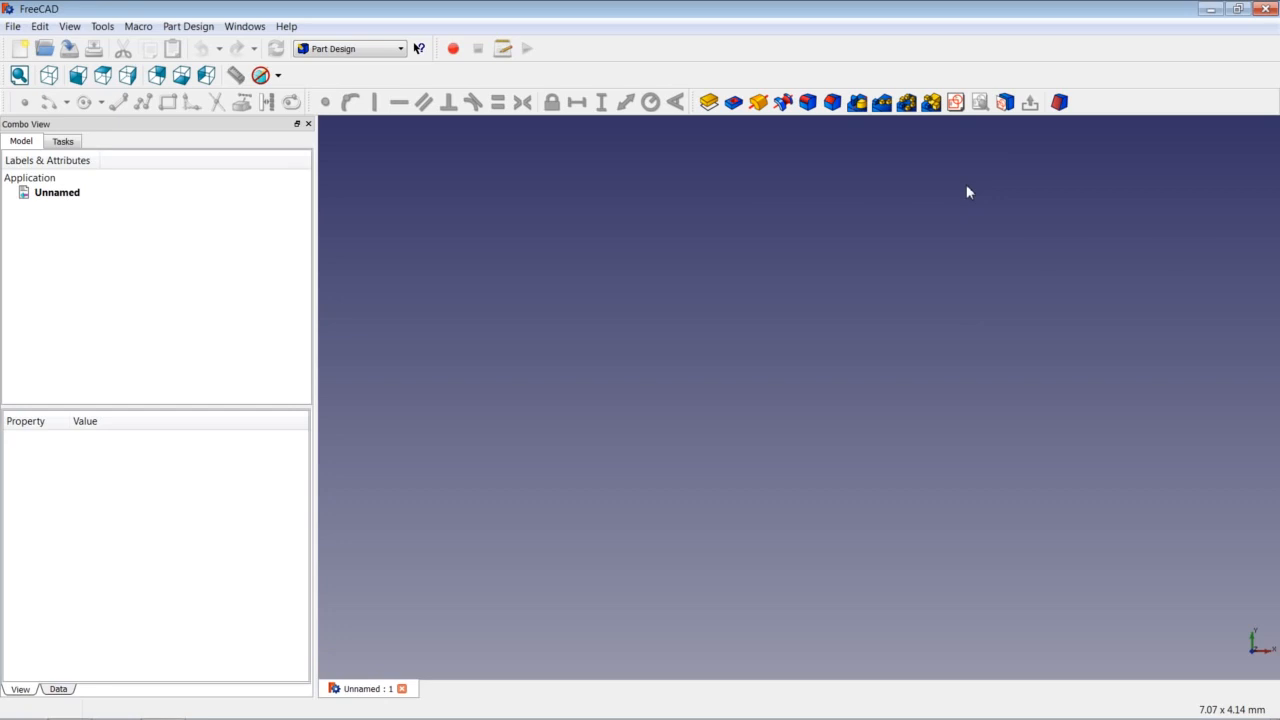
Create a new sketch on the XY-Plane in the Unnamed document.
left_click(955, 104)
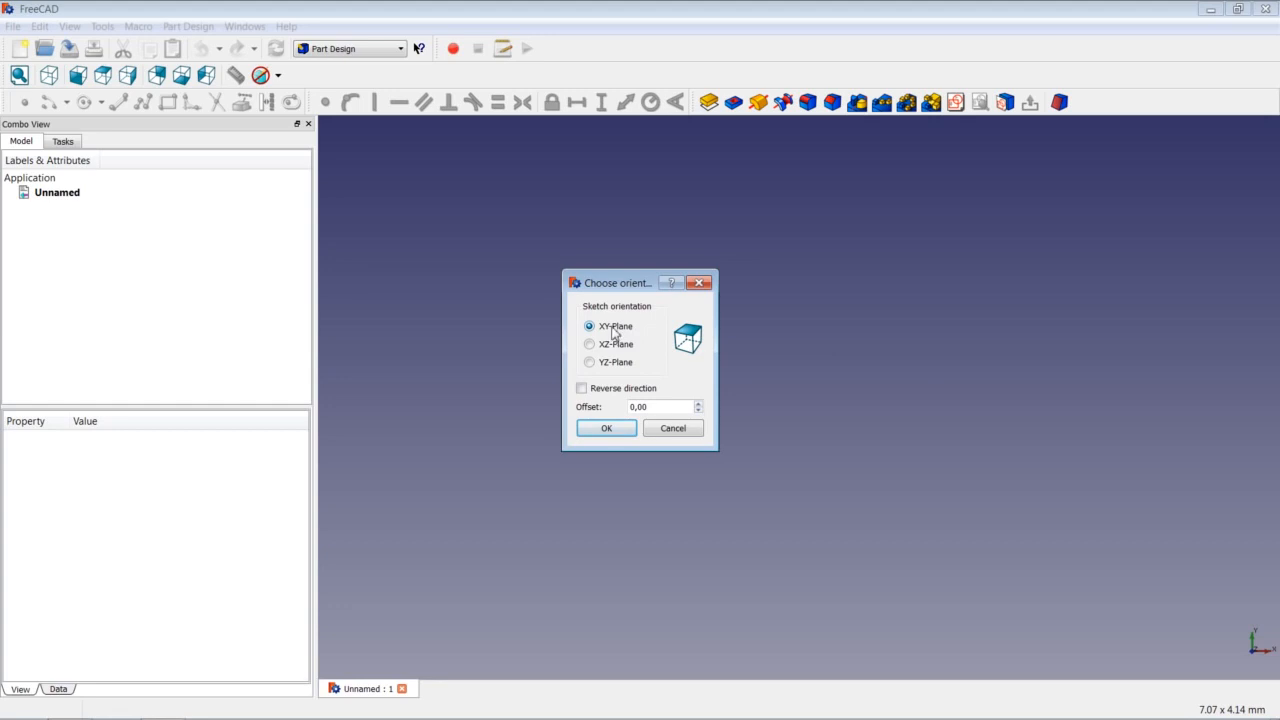
left_click(610, 429)
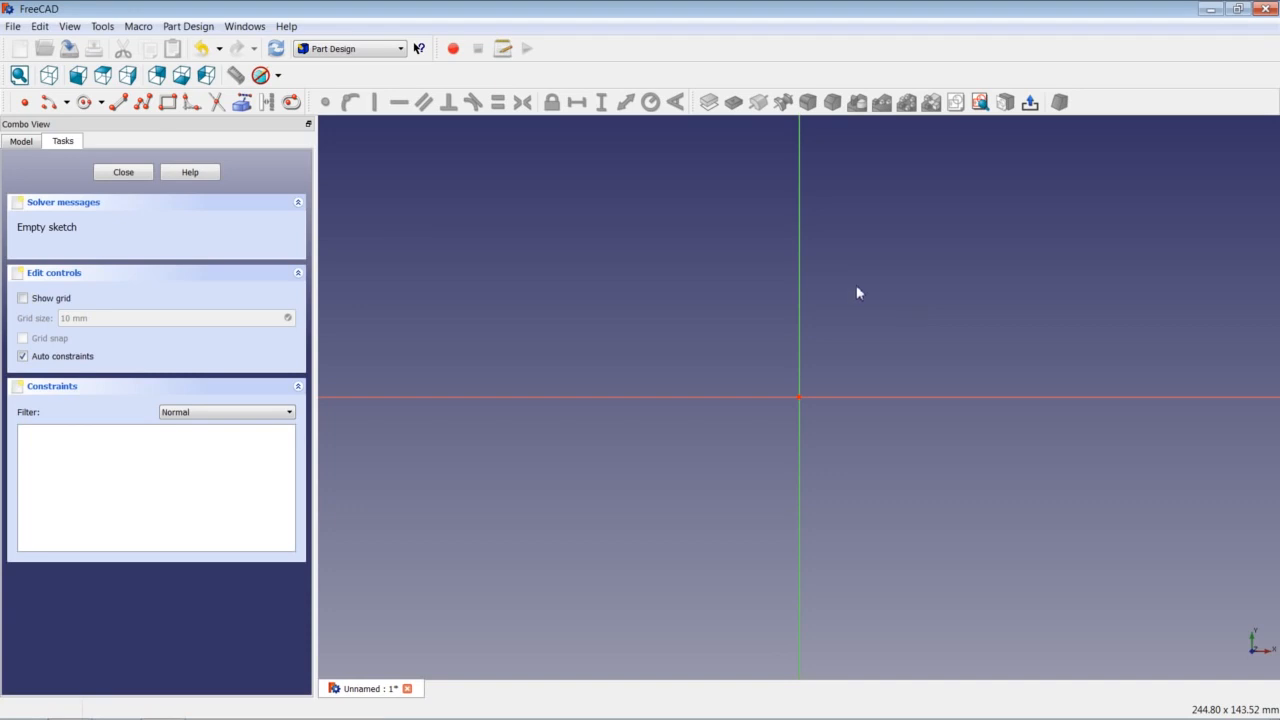
Draw a rectangle from a corner above-left of the origin to one below-right of it.
left_click(168, 104)
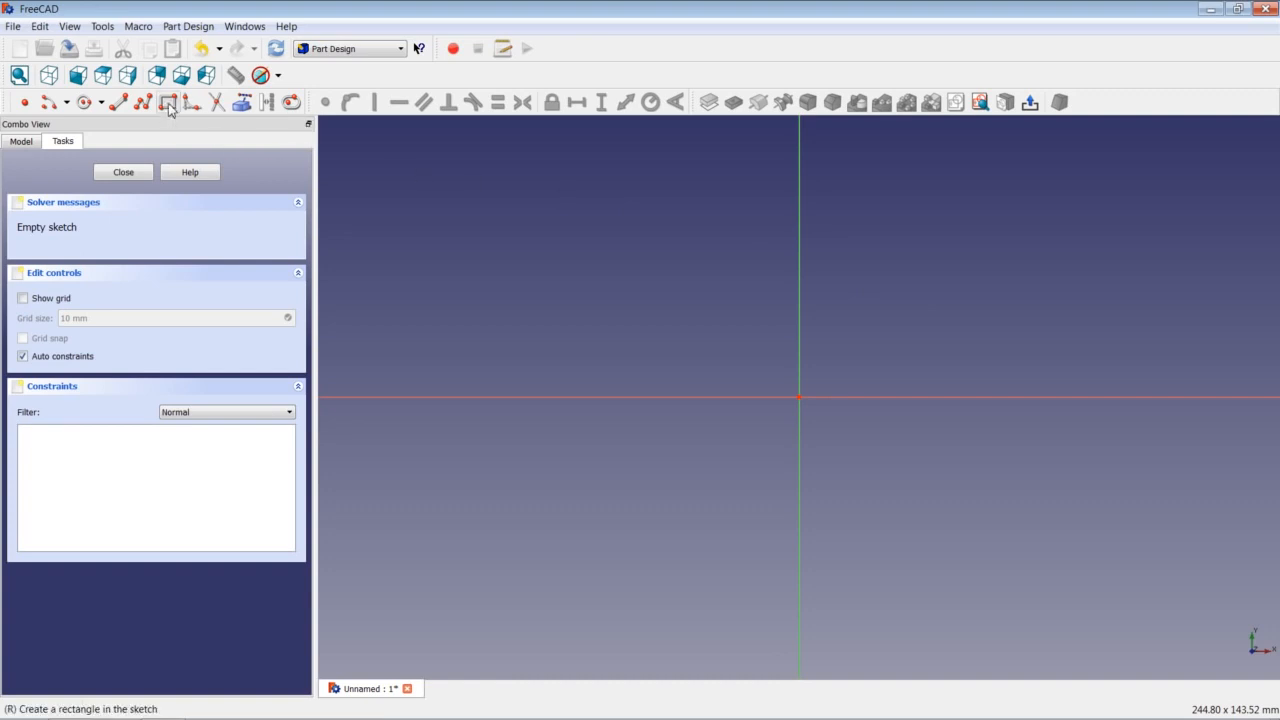
left_click(682, 285)
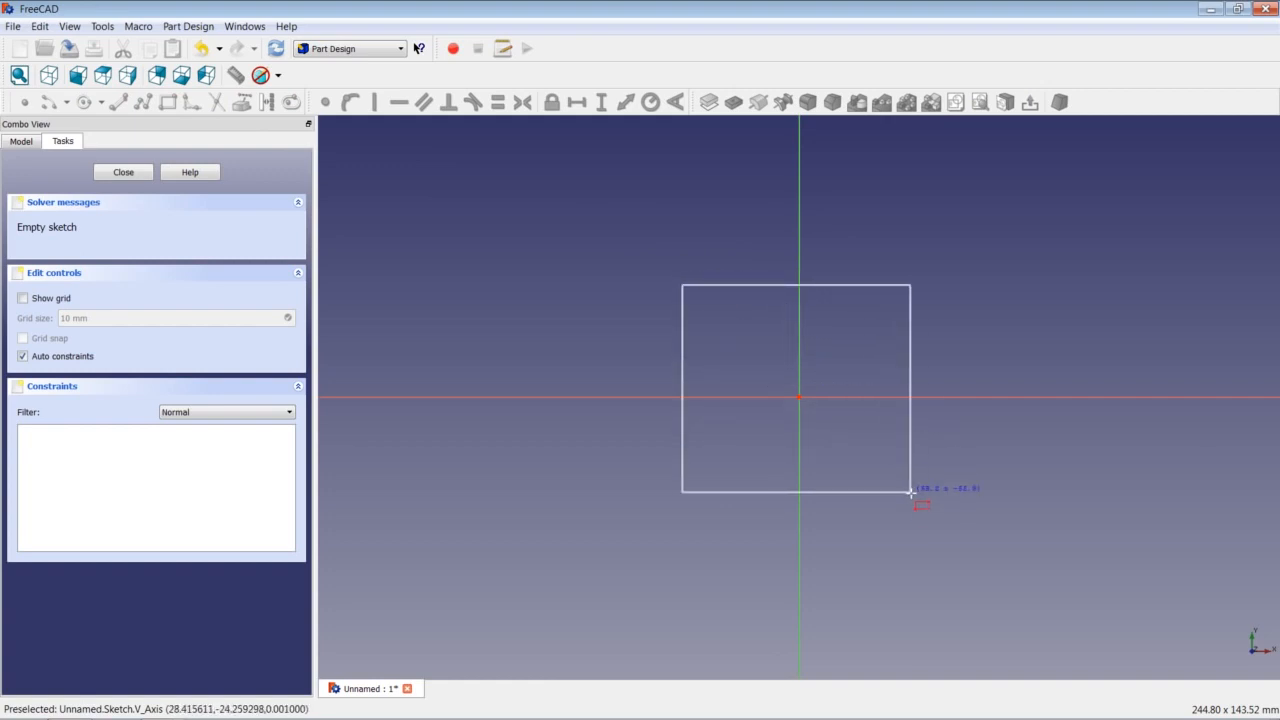
left_click(950, 545)
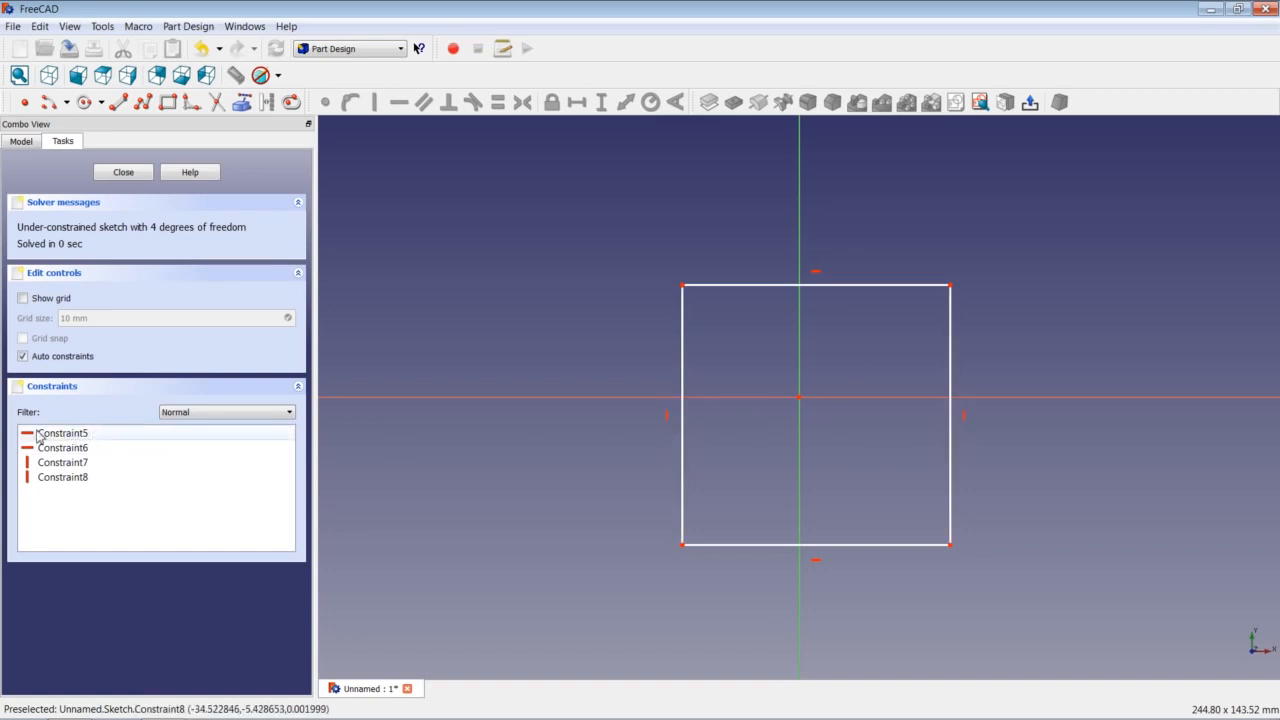
Set the Constraints filter to All to list Constraint1 through Constraint8.
left_click(194, 414)
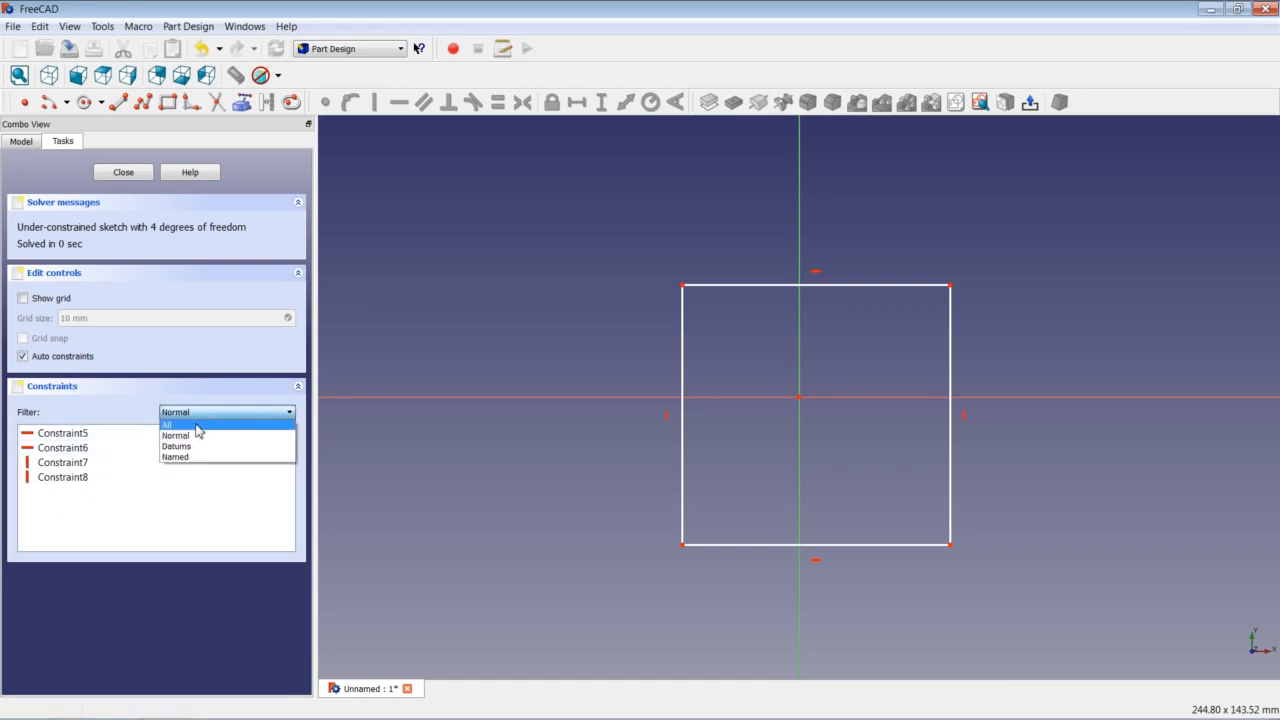
left_click(197, 427)
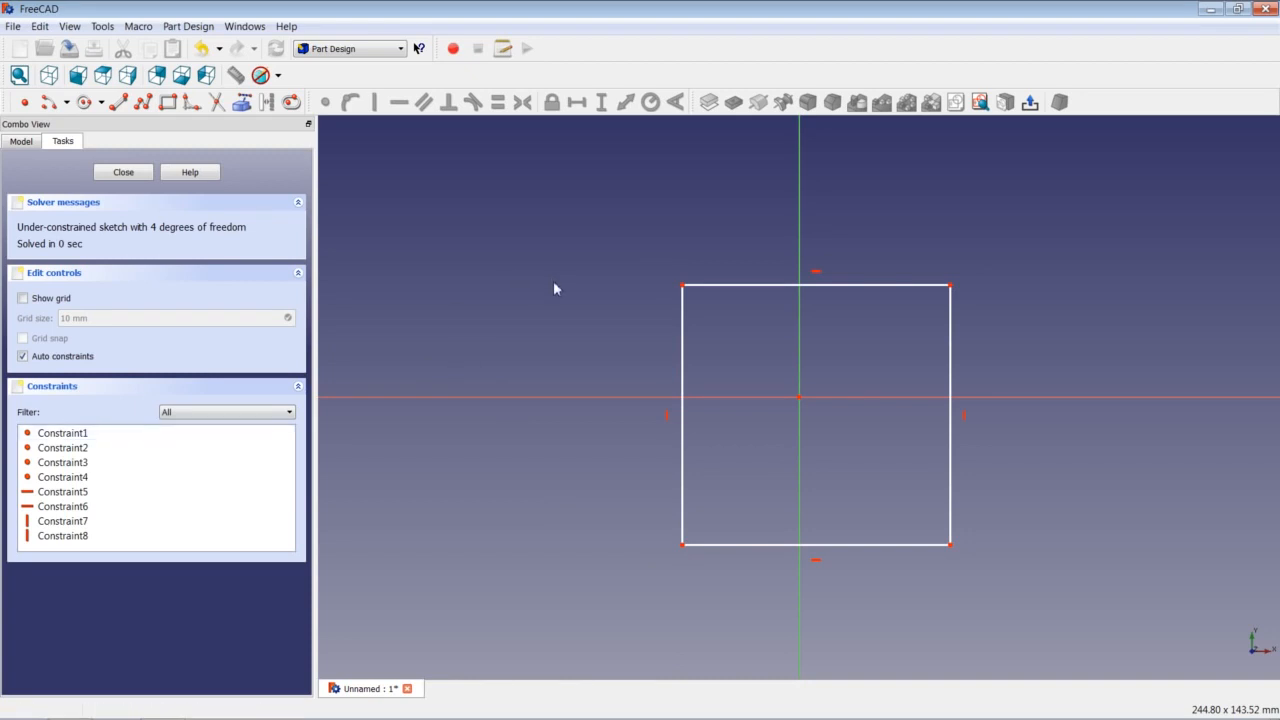
Drag the rectangle's top edge down and slightly left, showing it still moves freely.
left_click_drag(716, 288, 714, 321)
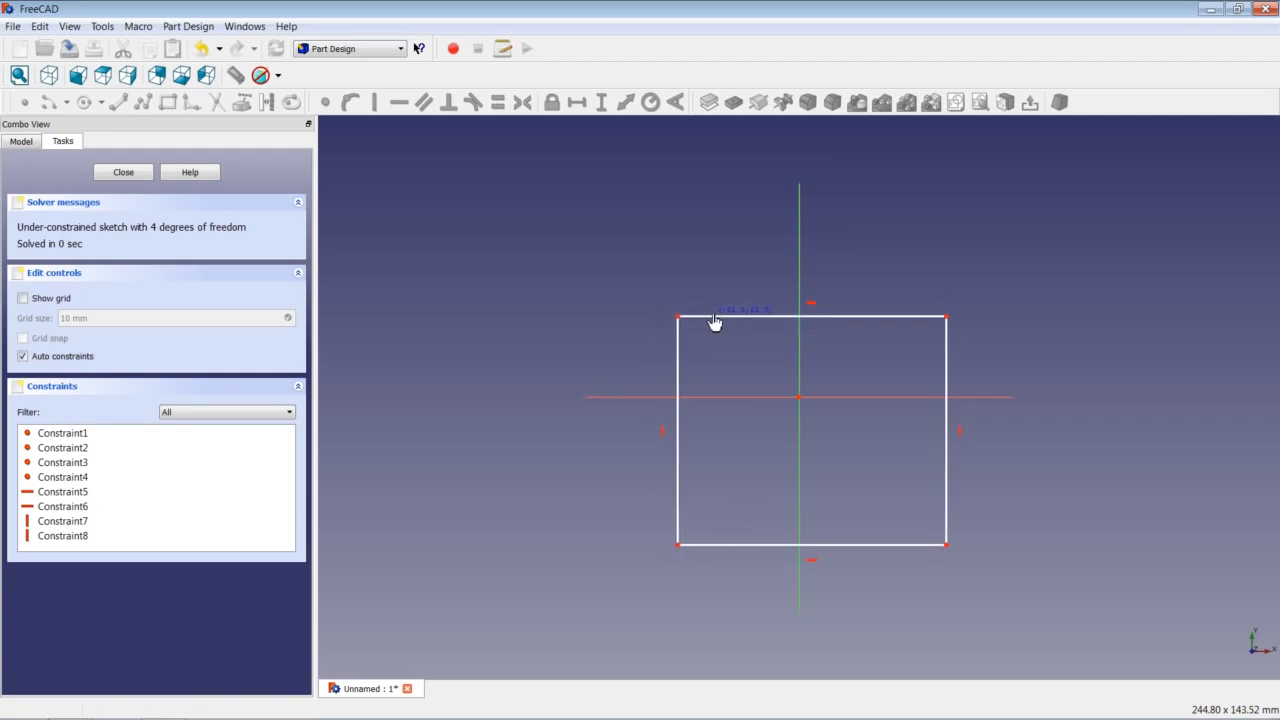
left_click_drag(714, 321, 679, 312)
left_click_drag(706, 297, 704, 296)
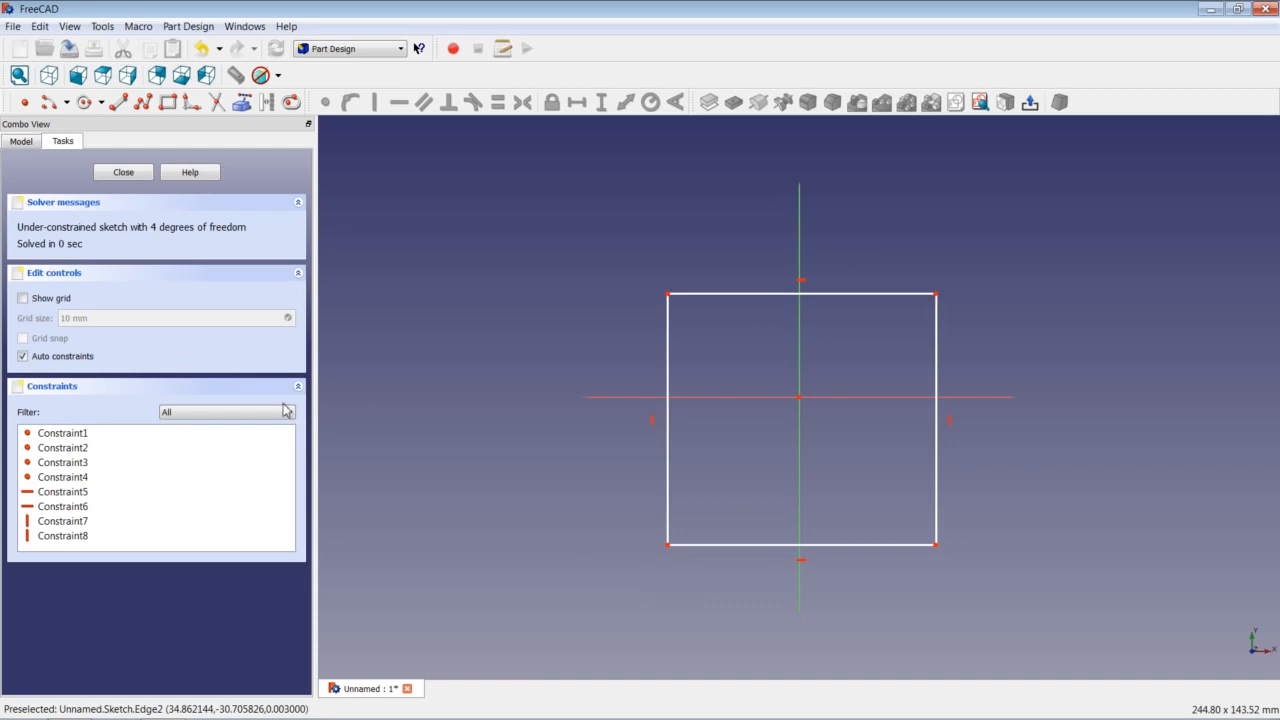
Set the Constraints filter back to Normal, showing only Constraint5 to Constraint8.
left_click(252, 414)
left_click(250, 426)
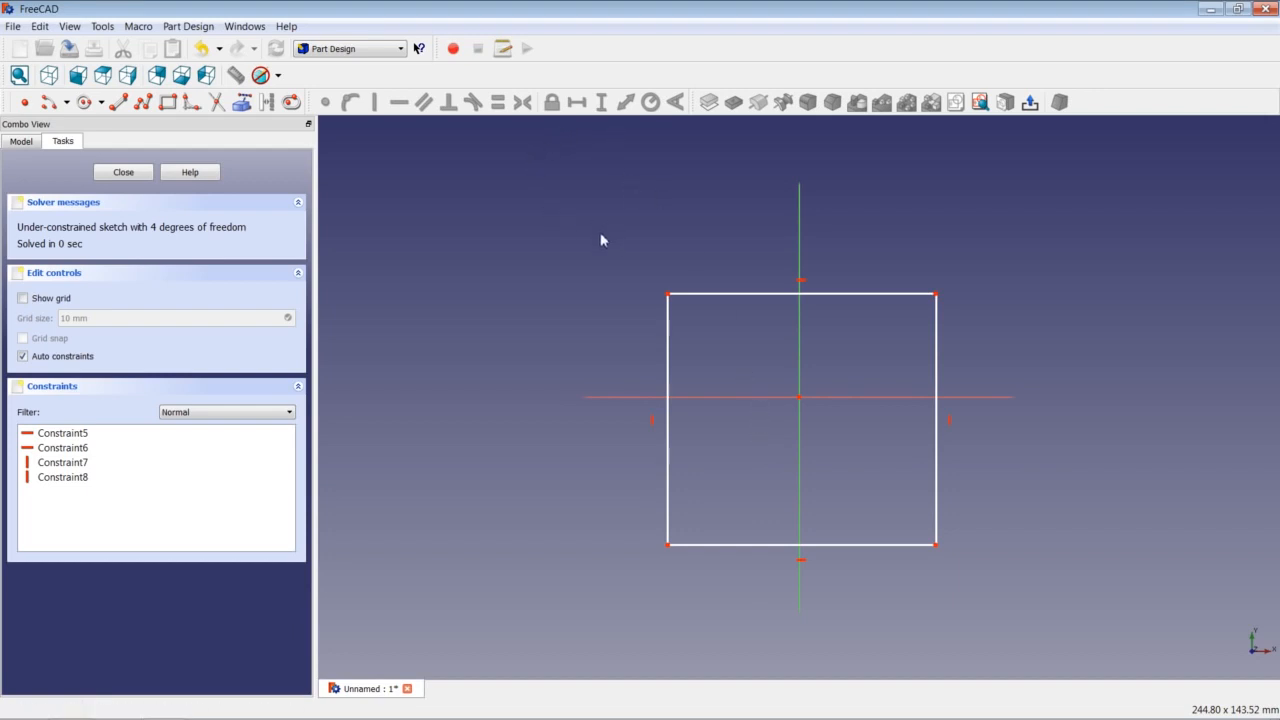
Make the top-left and bottom-left corners symmetric about the horizontal axis, then drag the top edge to test it.
left_click(669, 295)
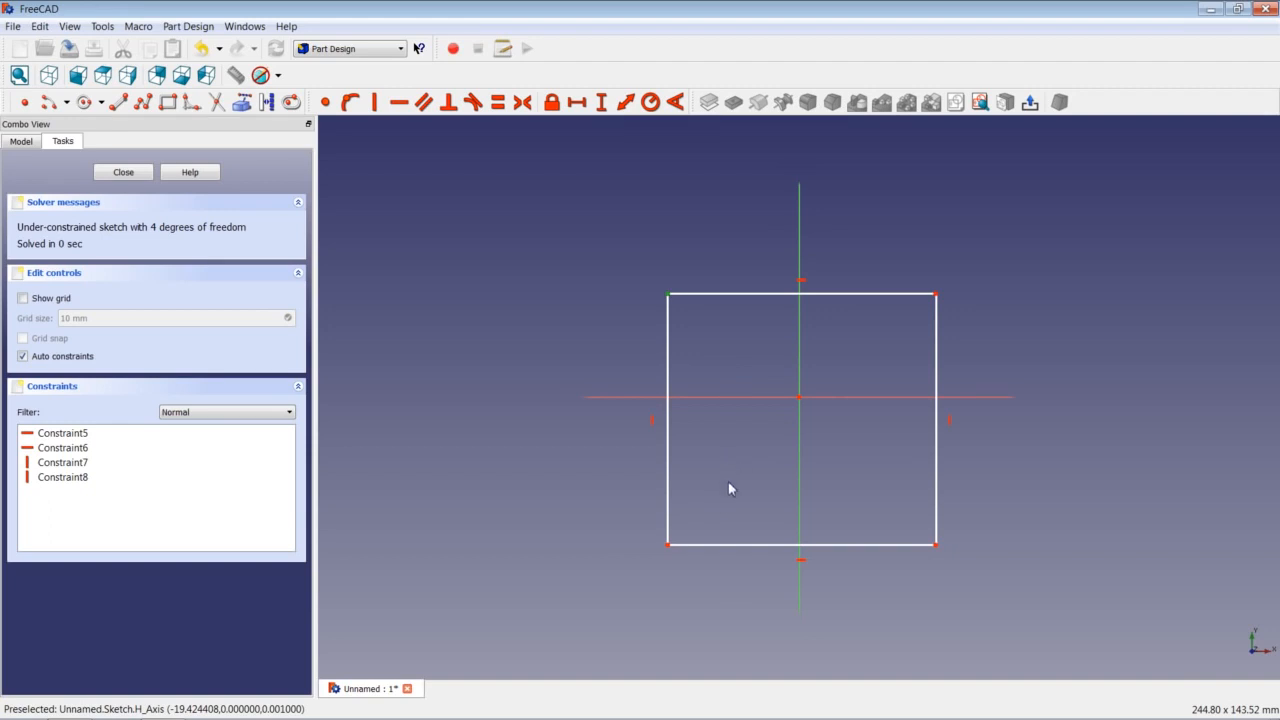
left_click(668, 545)
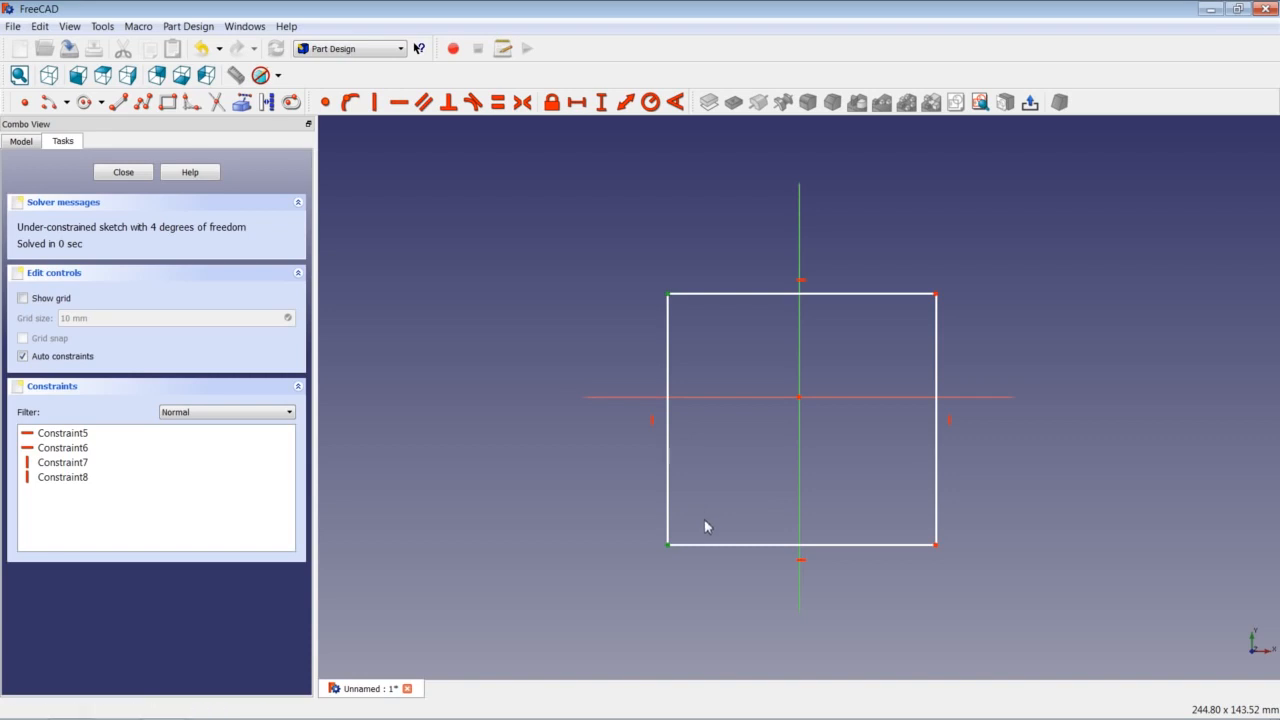
left_click(696, 399)
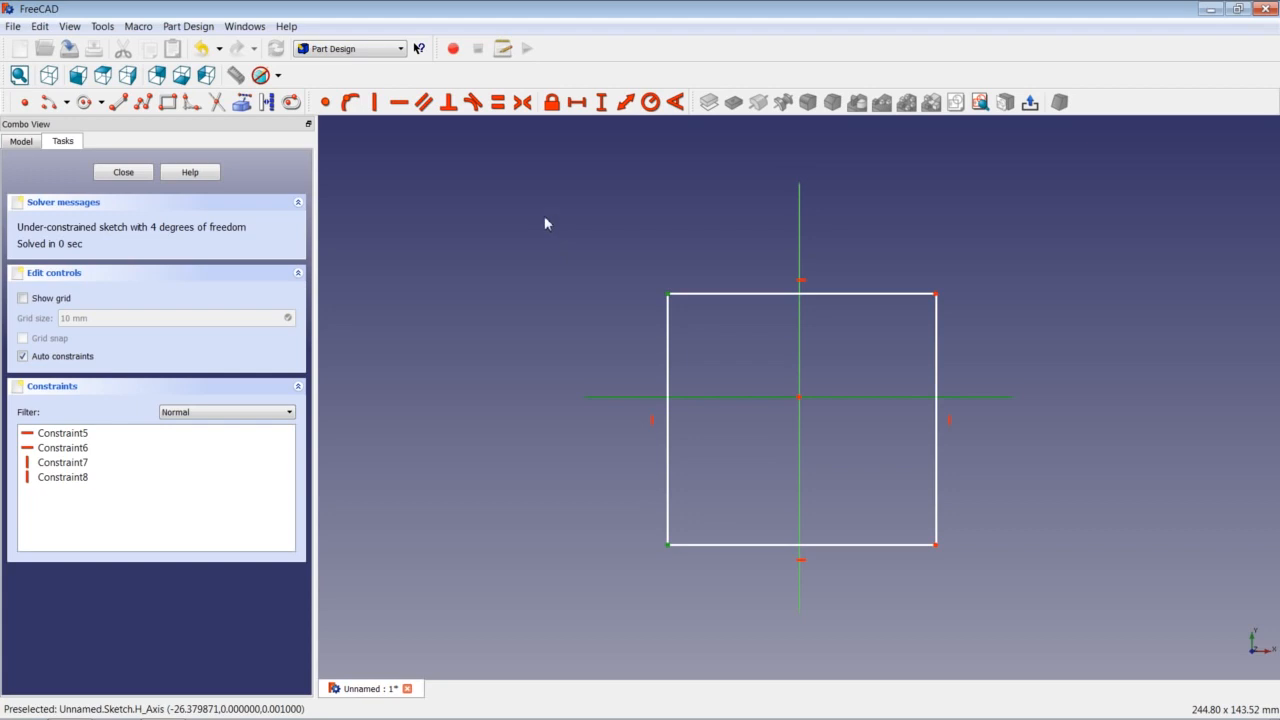
left_click(522, 104)
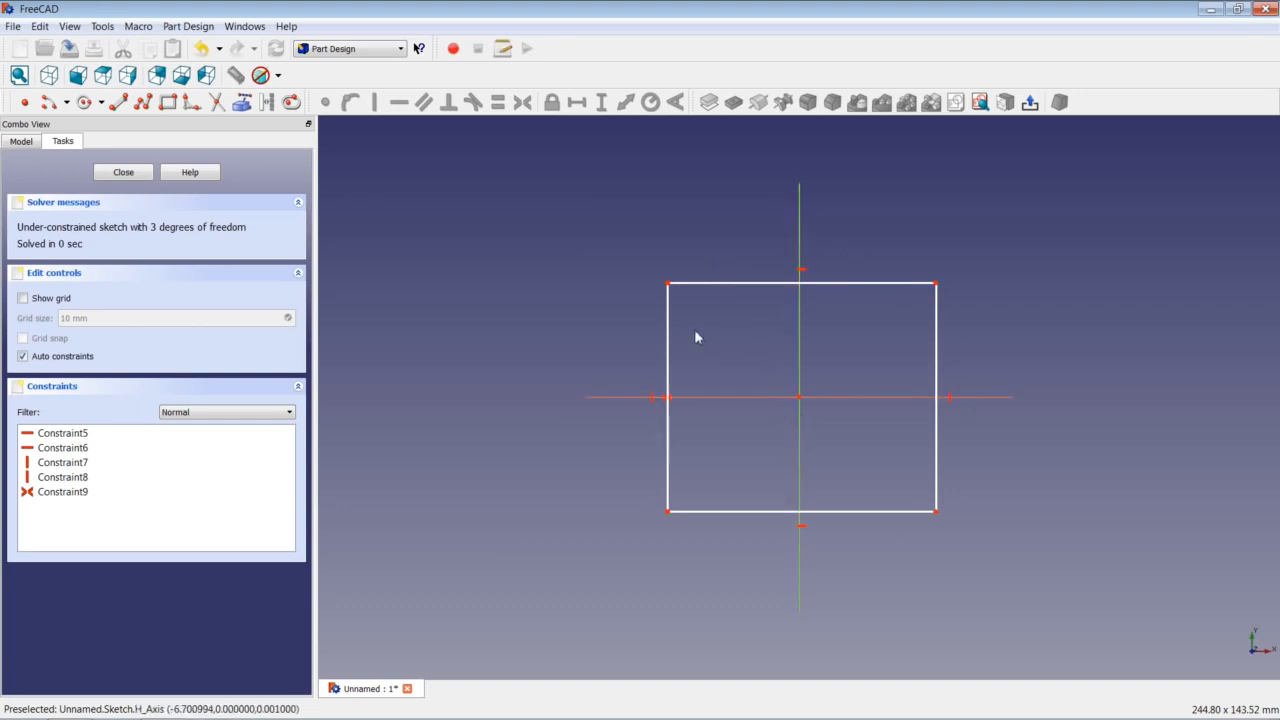
left_click_drag(694, 284, 693, 325)
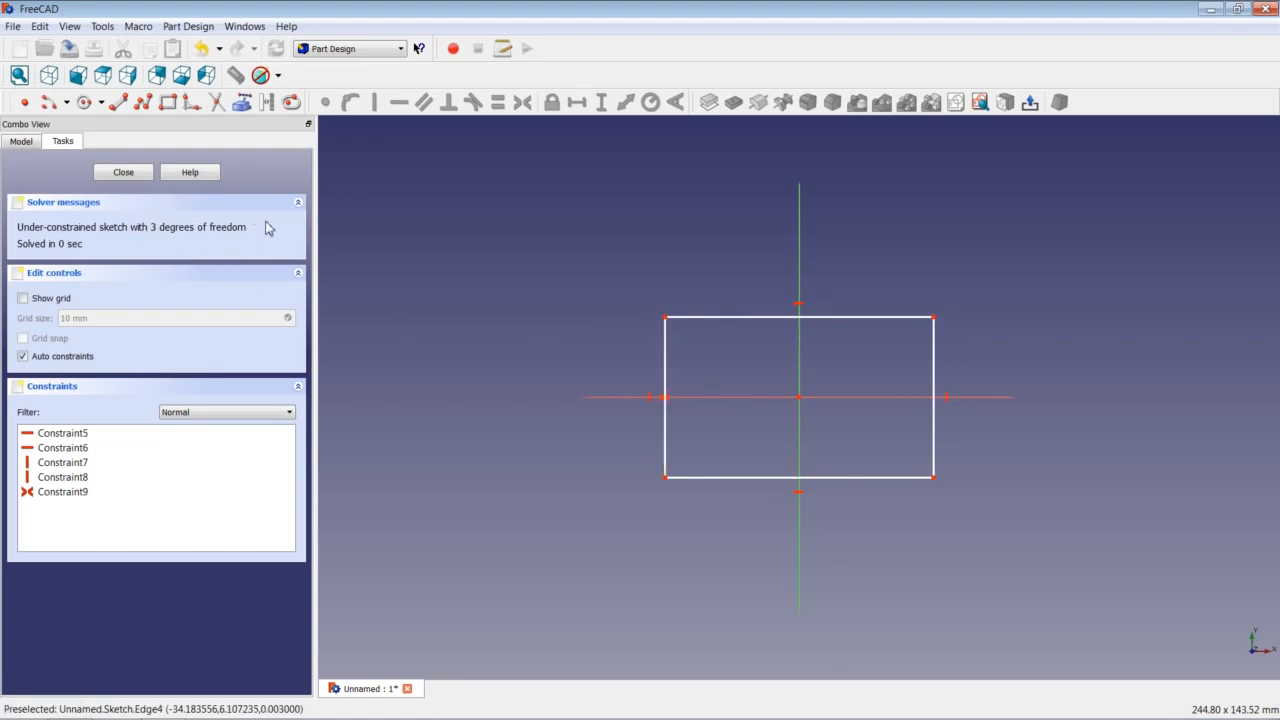
left_click(667, 320)
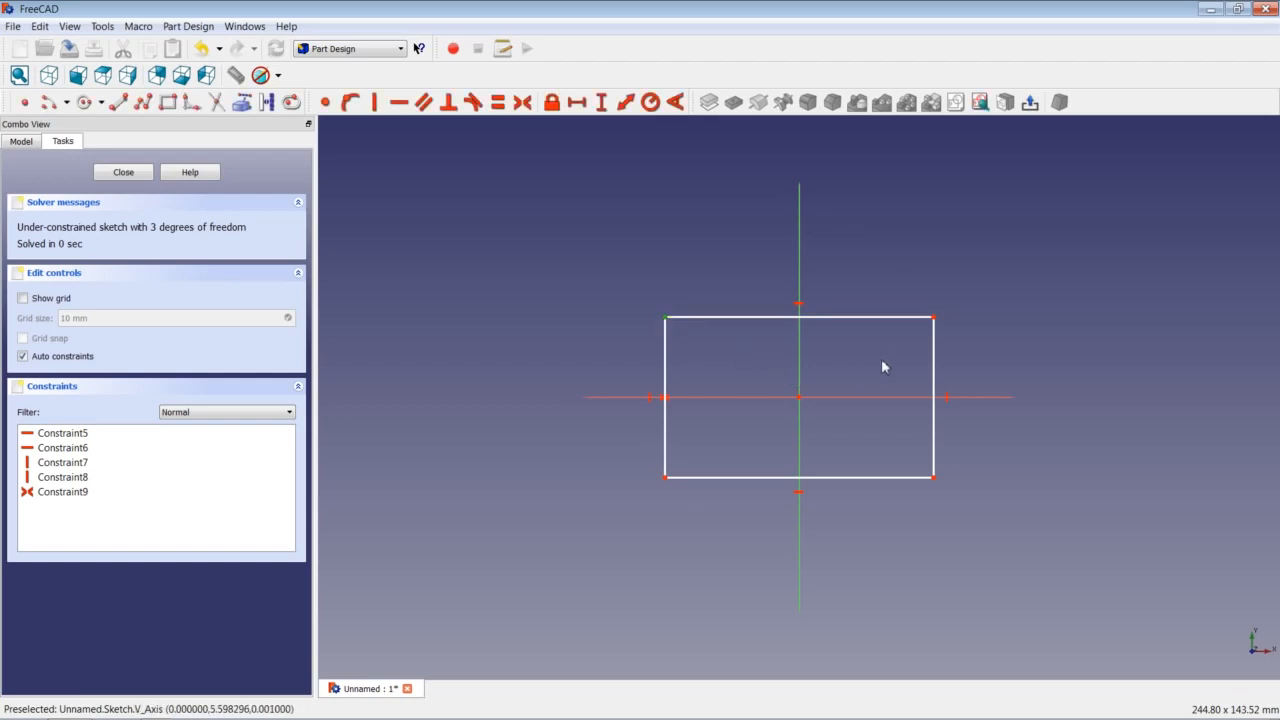
left_click(933, 318)
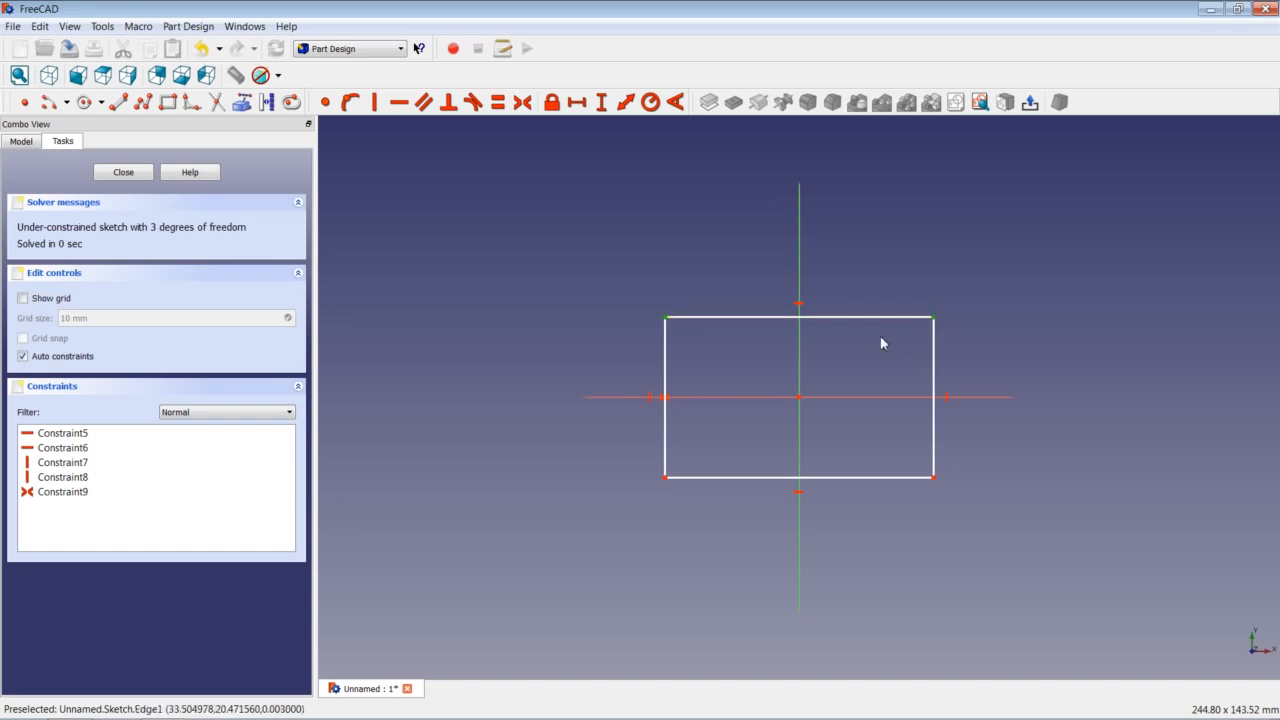
left_click(801, 344)
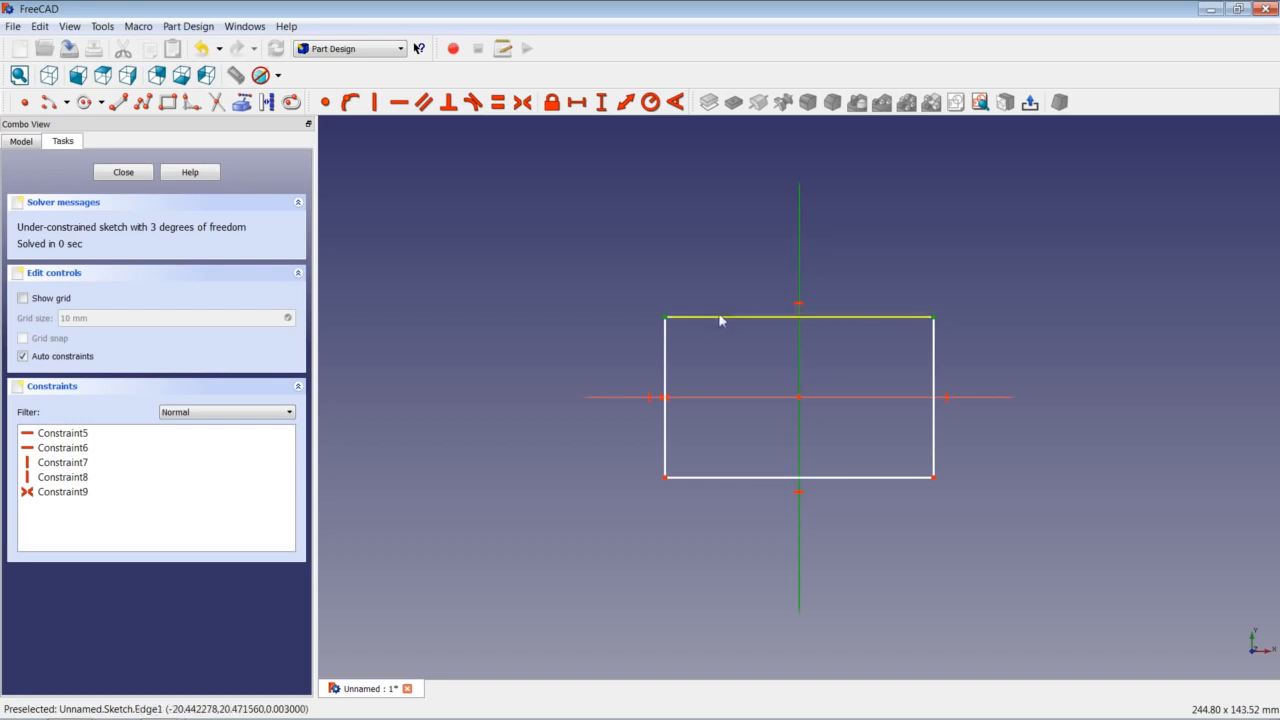
left_click(521, 103)
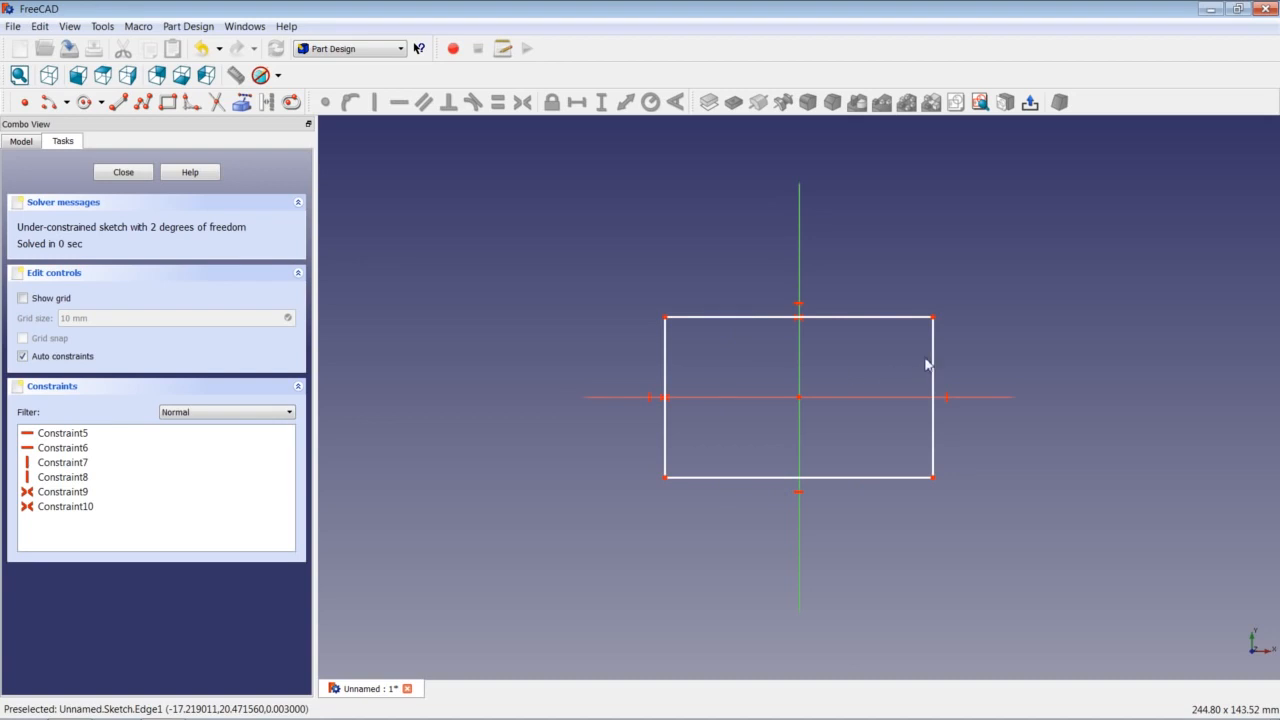
left_click(666, 361)
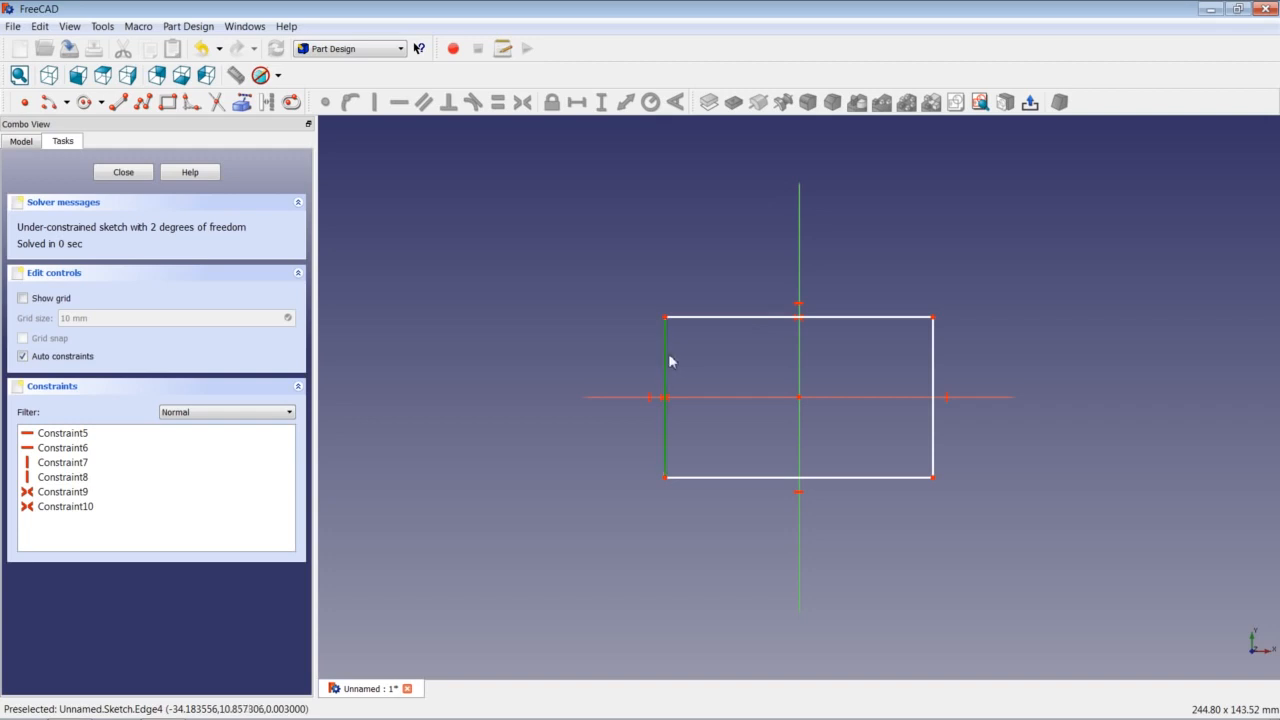
left_click(933, 364)
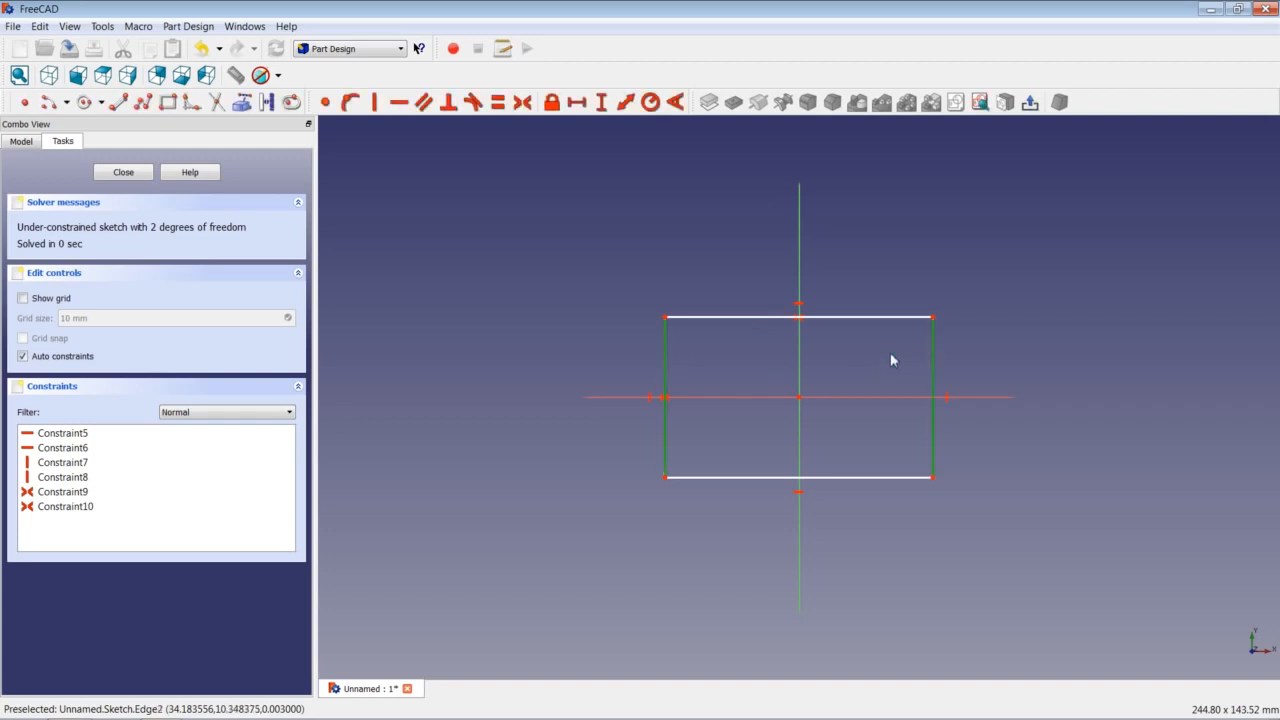
left_click(498, 102)
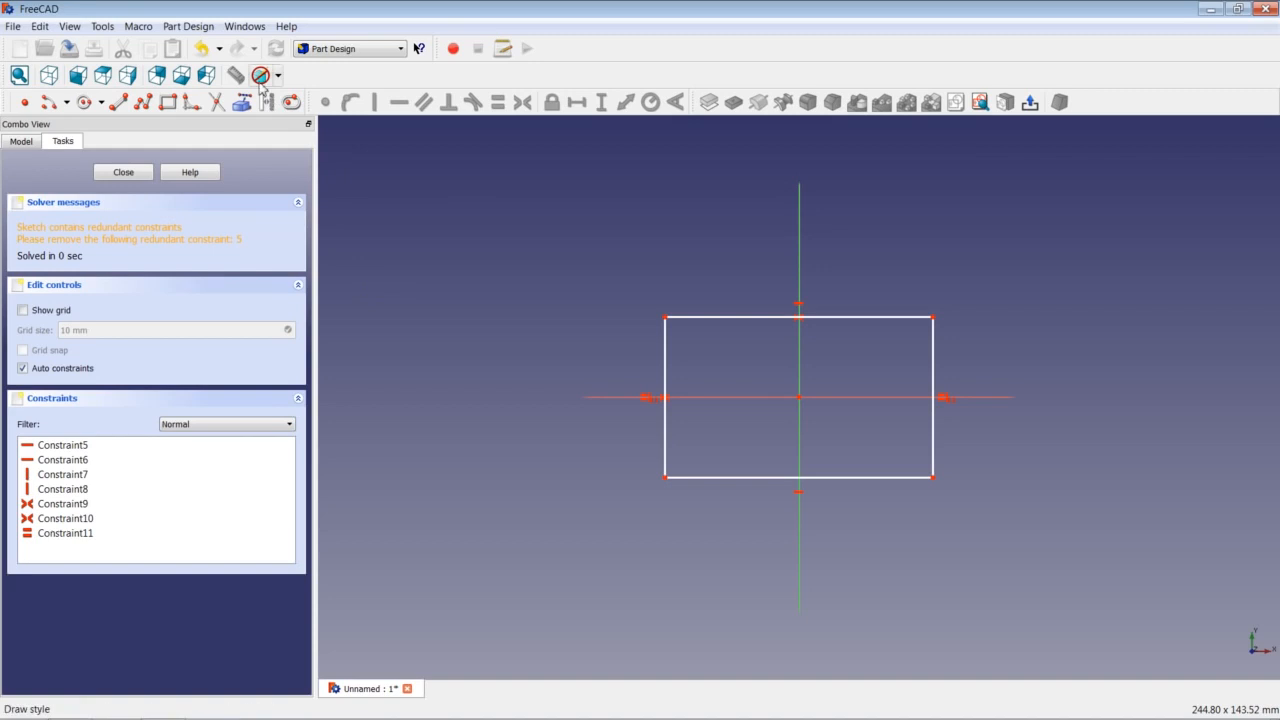
left_click(203, 50)
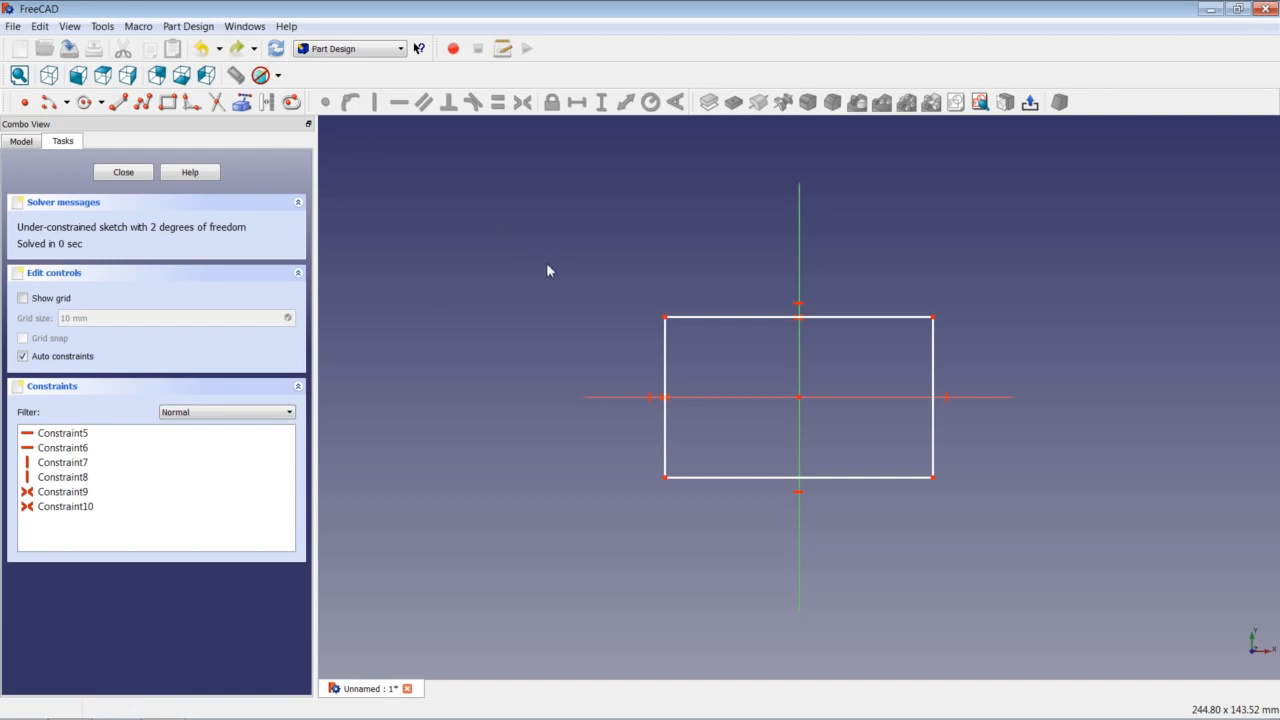
Give the rectangle's top edge a 200 mm horizontal distance constraint, keeping 200 when re-edited.
left_click(757, 318)
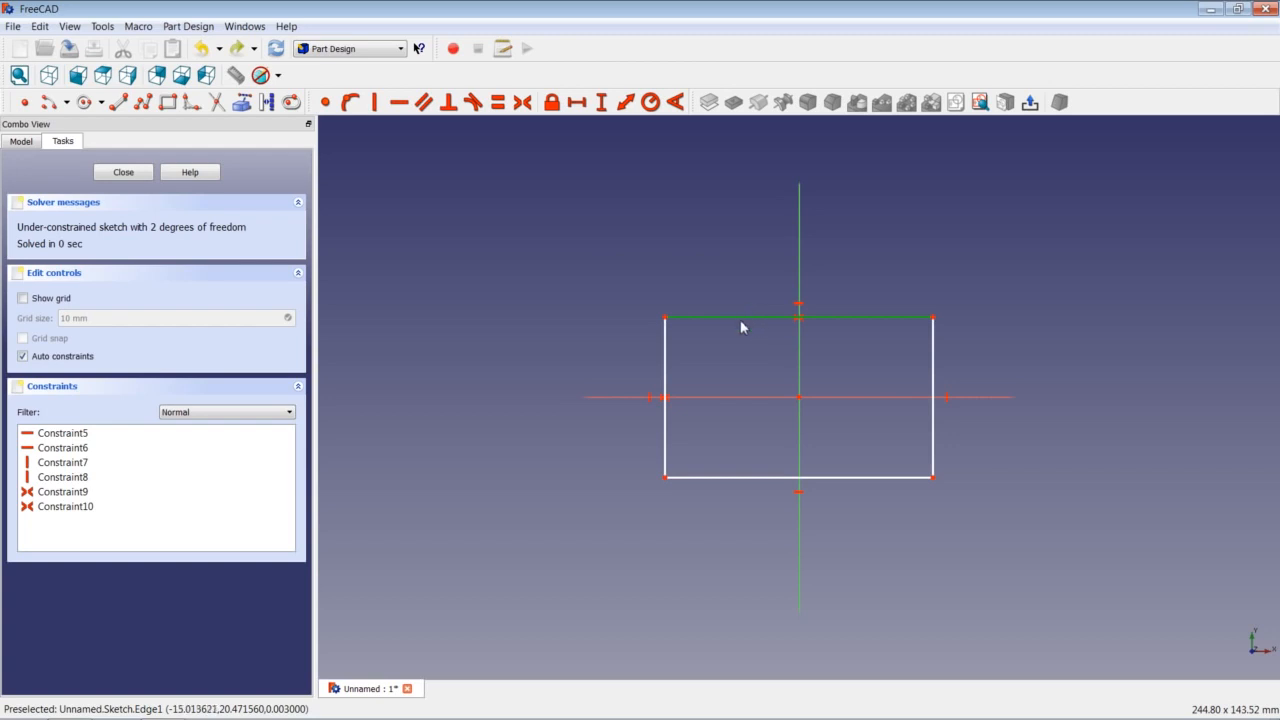
left_click(577, 103)
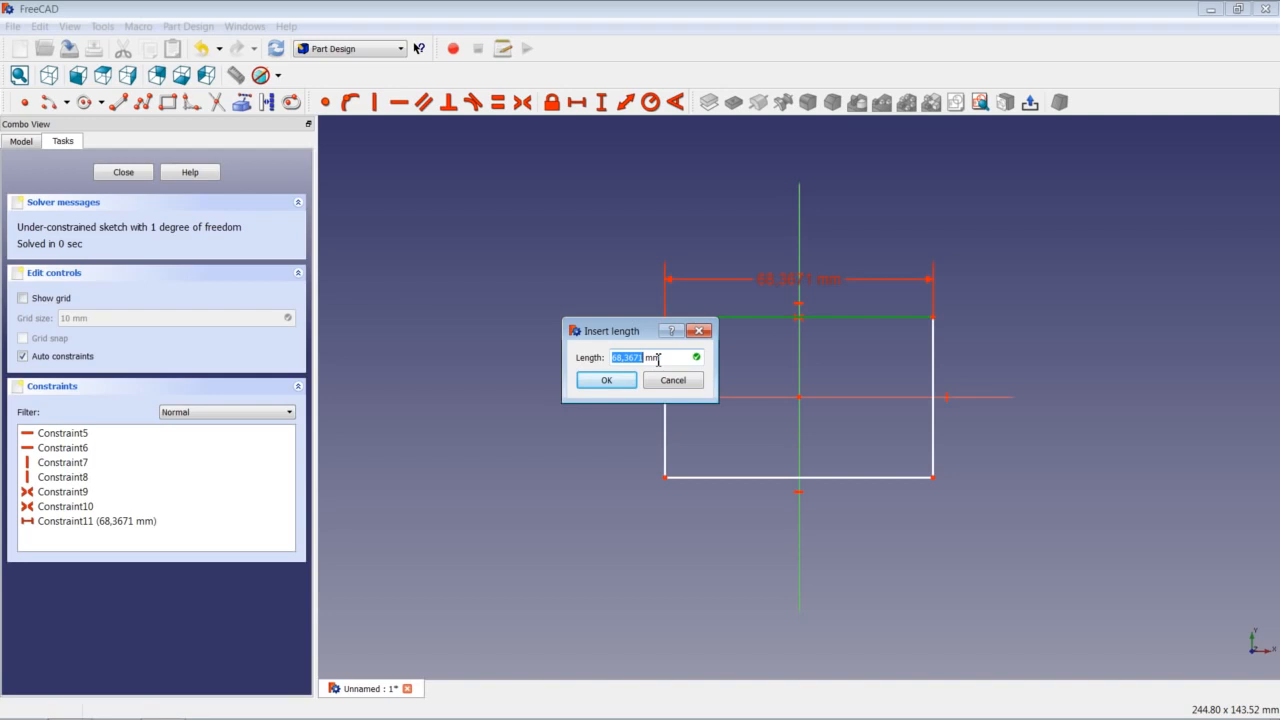
type("200")
left_click(614, 380)
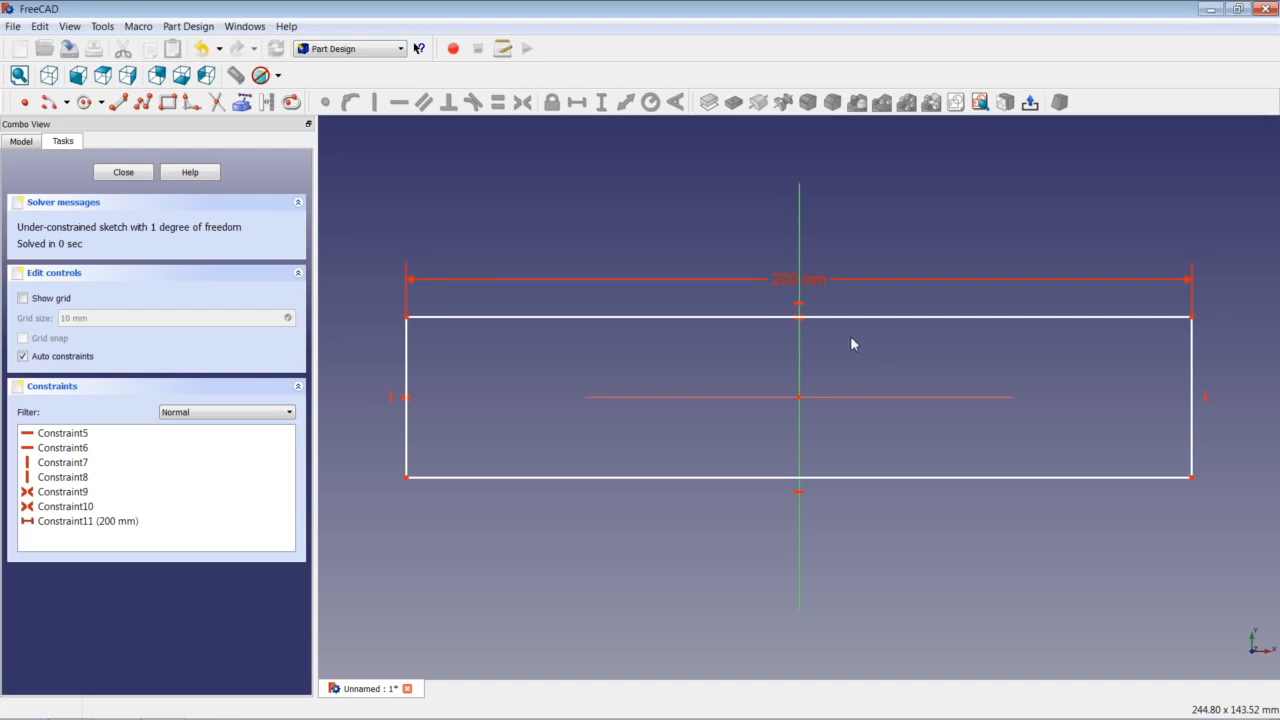
double_click(784, 284)
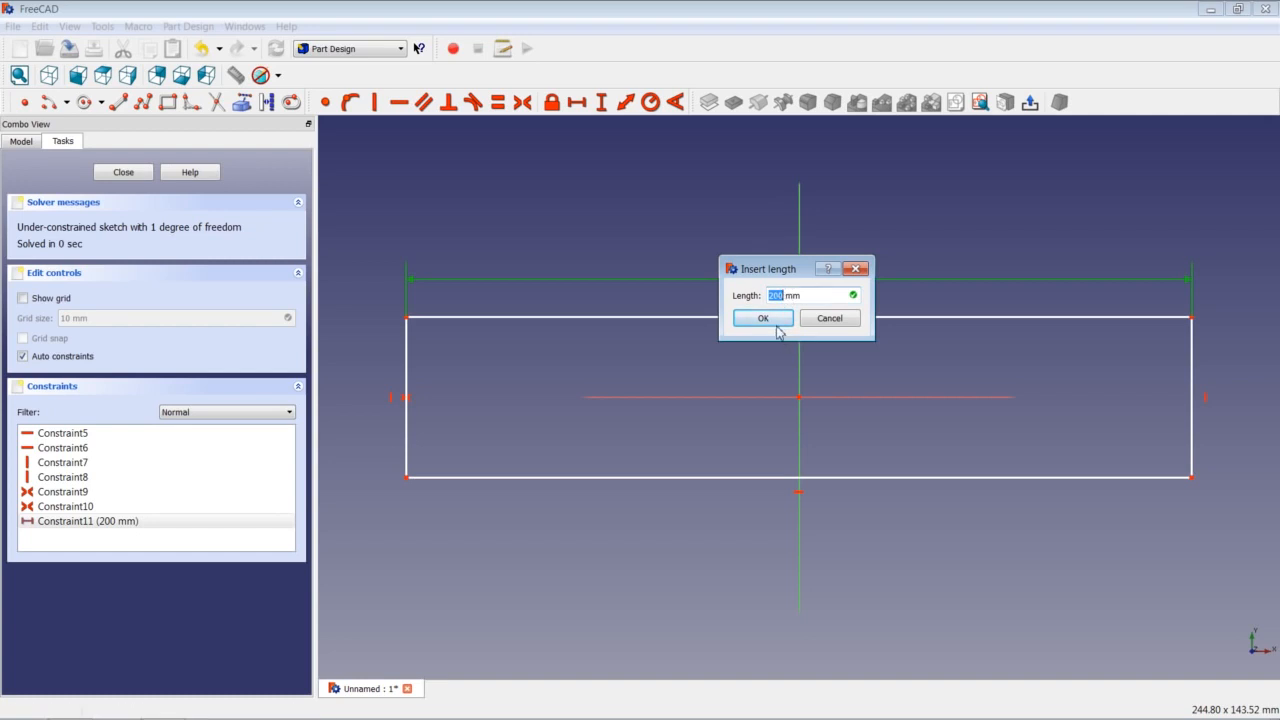
left_click(777, 318)
Make the top and right edges equal, turning the rectangle into a fully constrained 200 mm square.
scroll(914, 371, "down", 4)
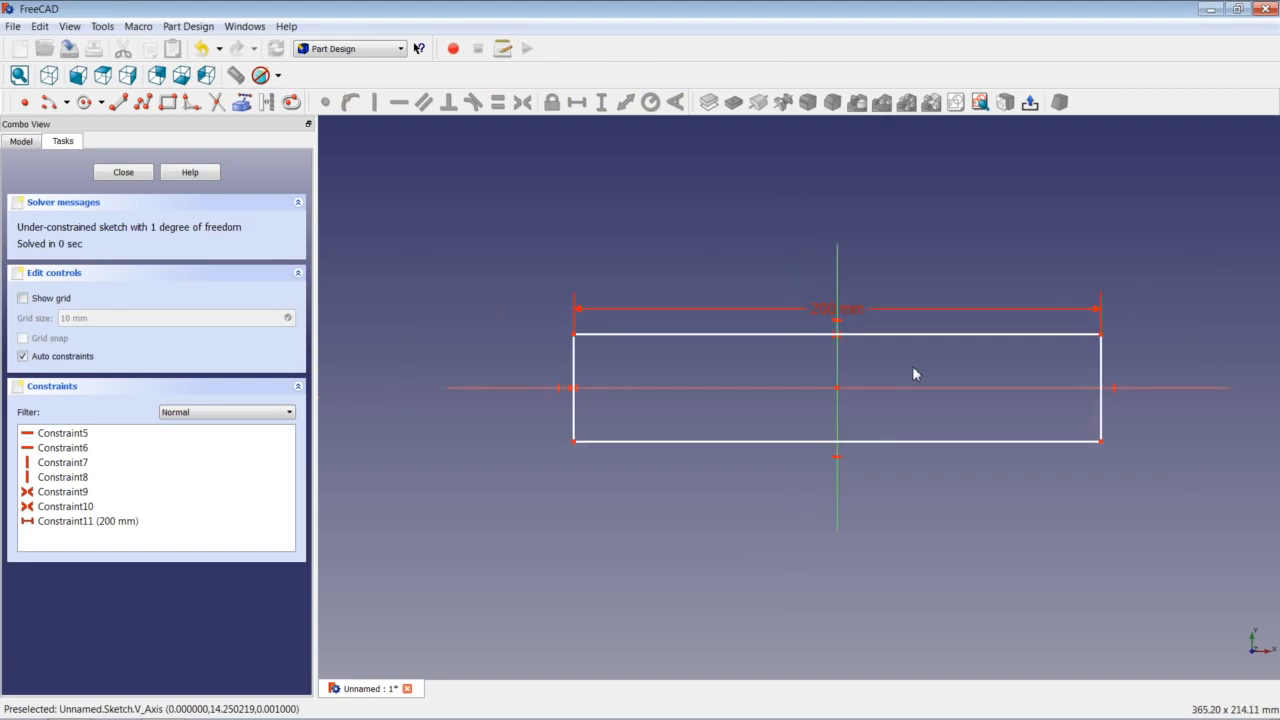
scroll(1036, 377, "up", 2)
scroll(1036, 377, "down", 1)
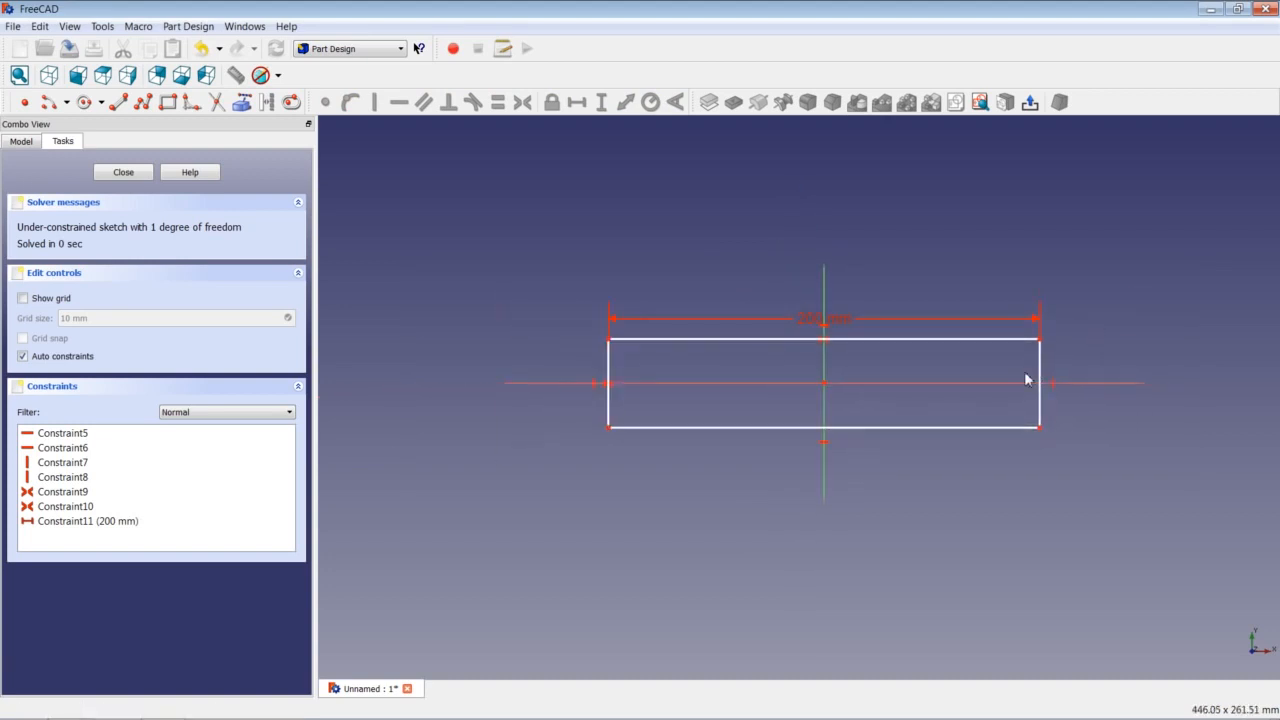
scroll(1027, 377, "up", 1)
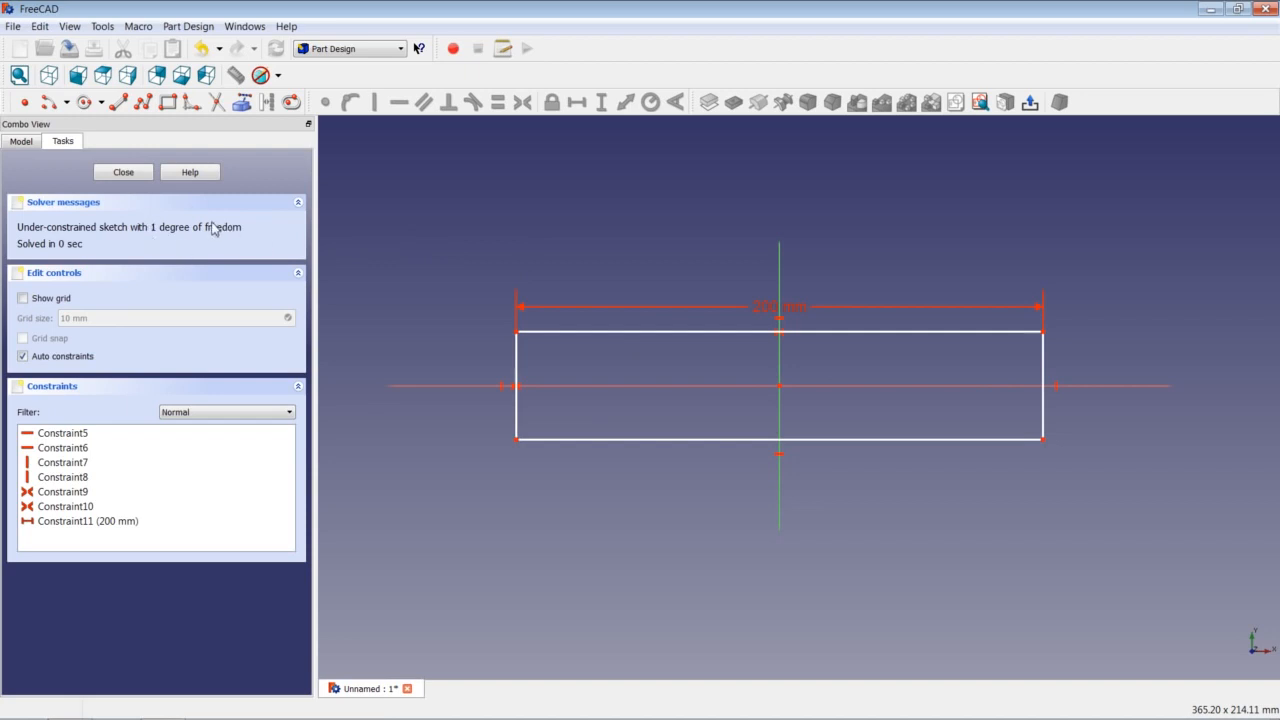
left_click(1043, 364)
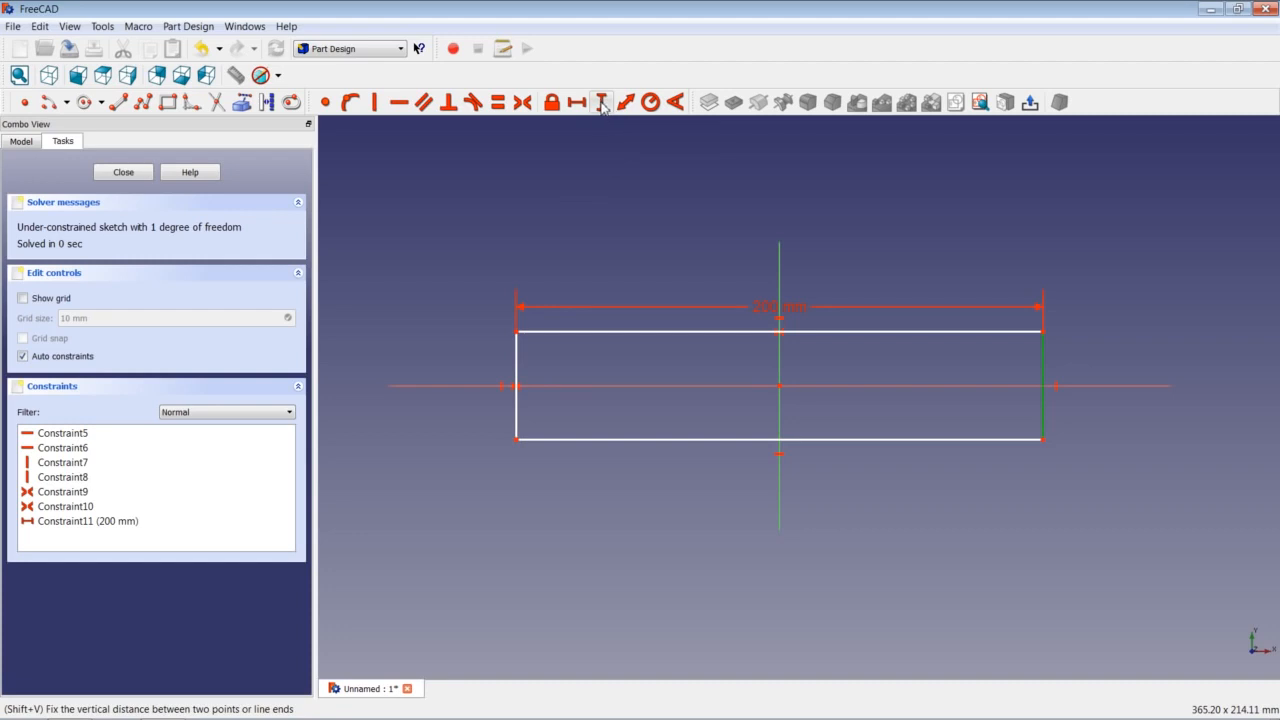
left_click(910, 215)
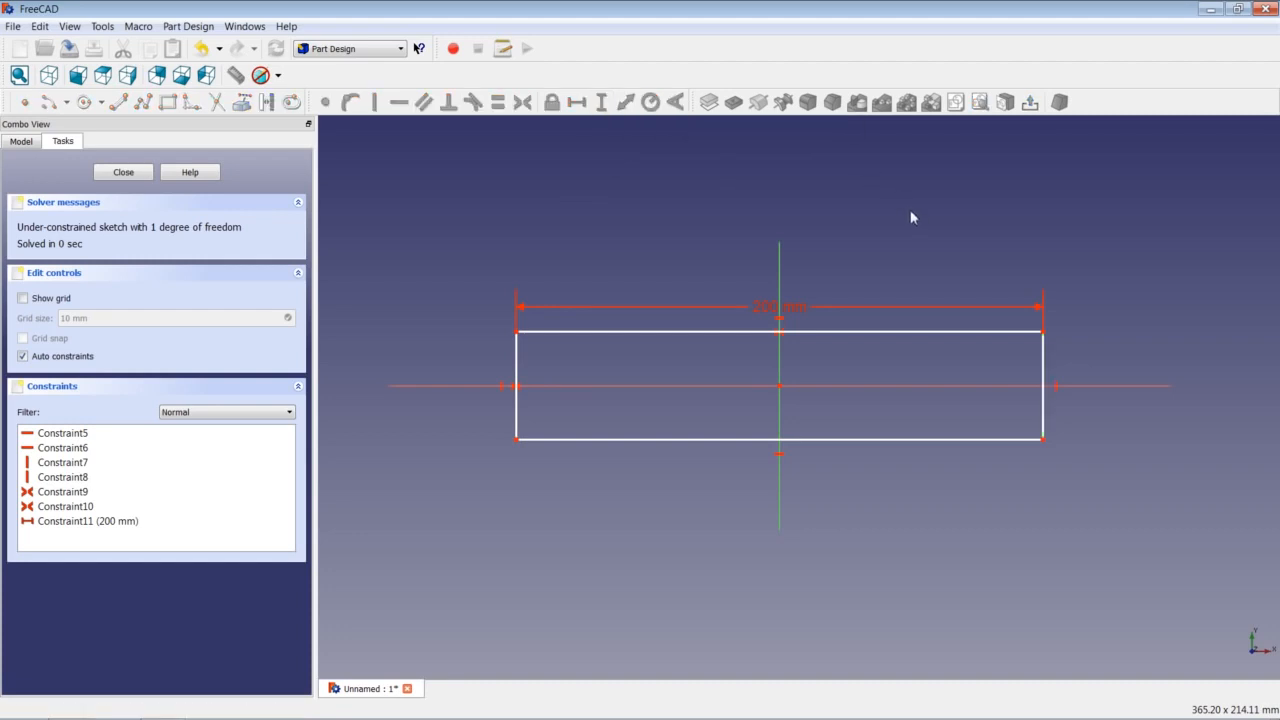
left_click(958, 332)
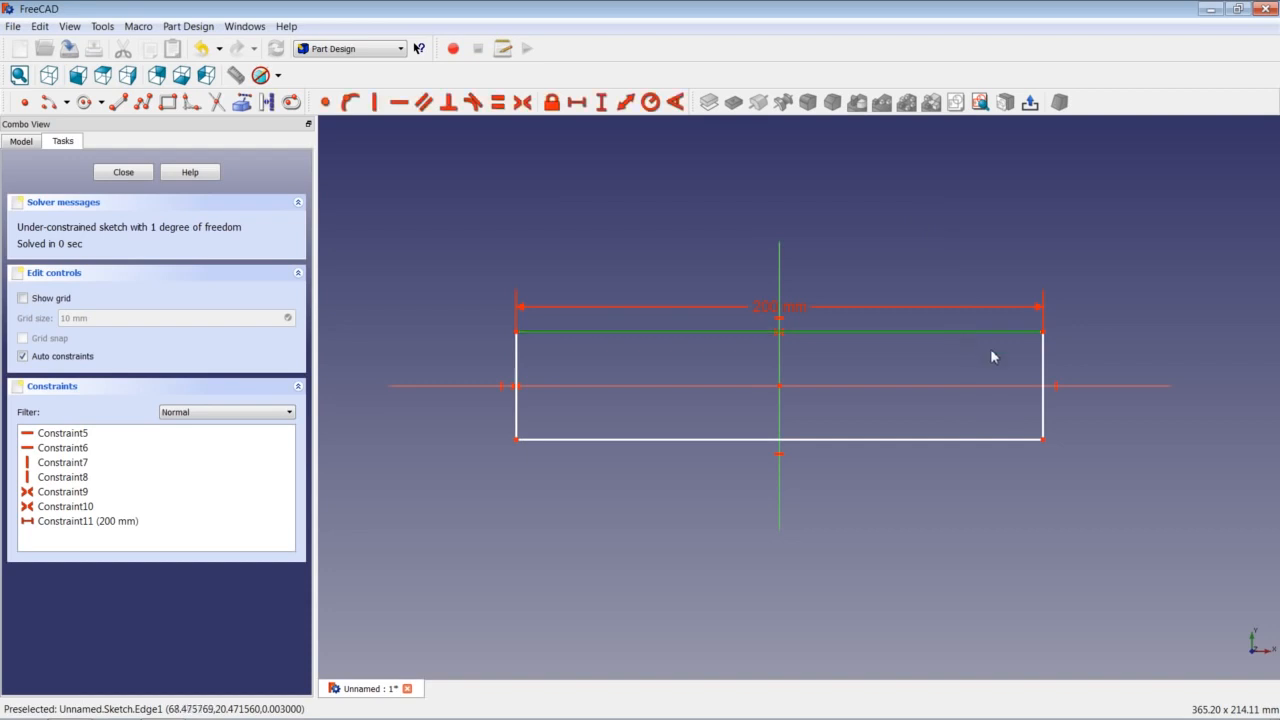
left_click(1045, 361)
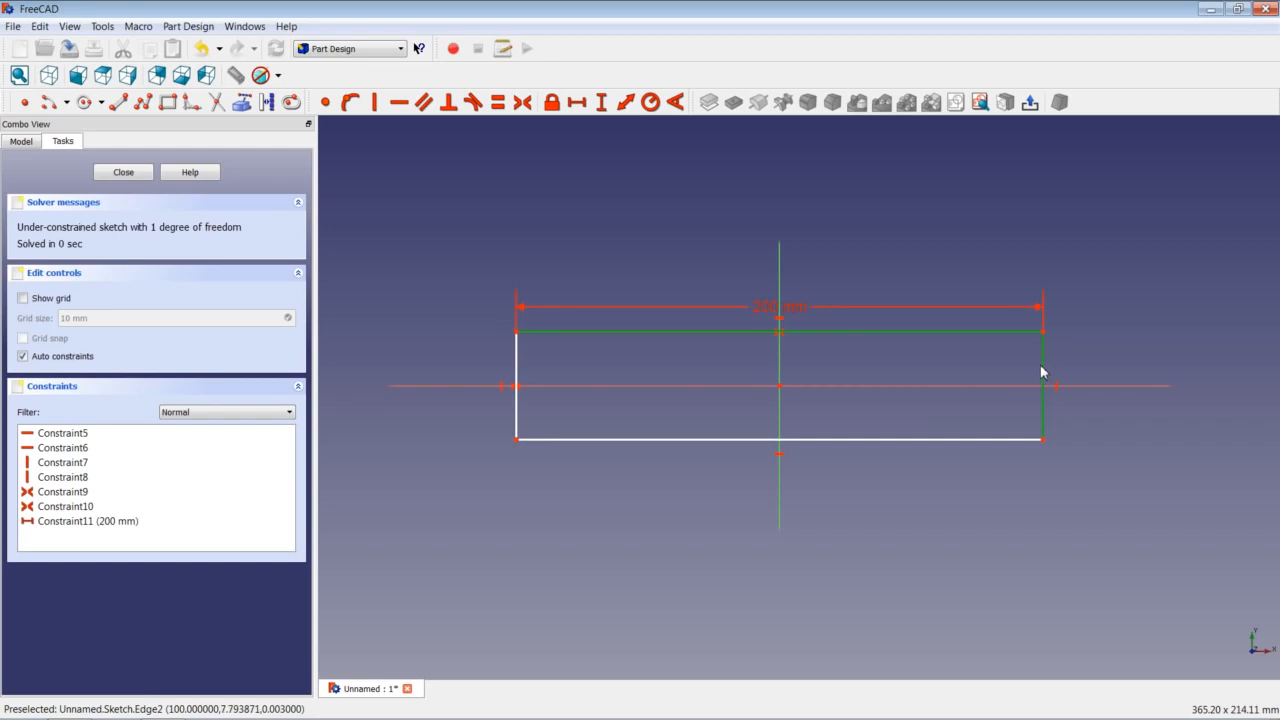
left_click(497, 102)
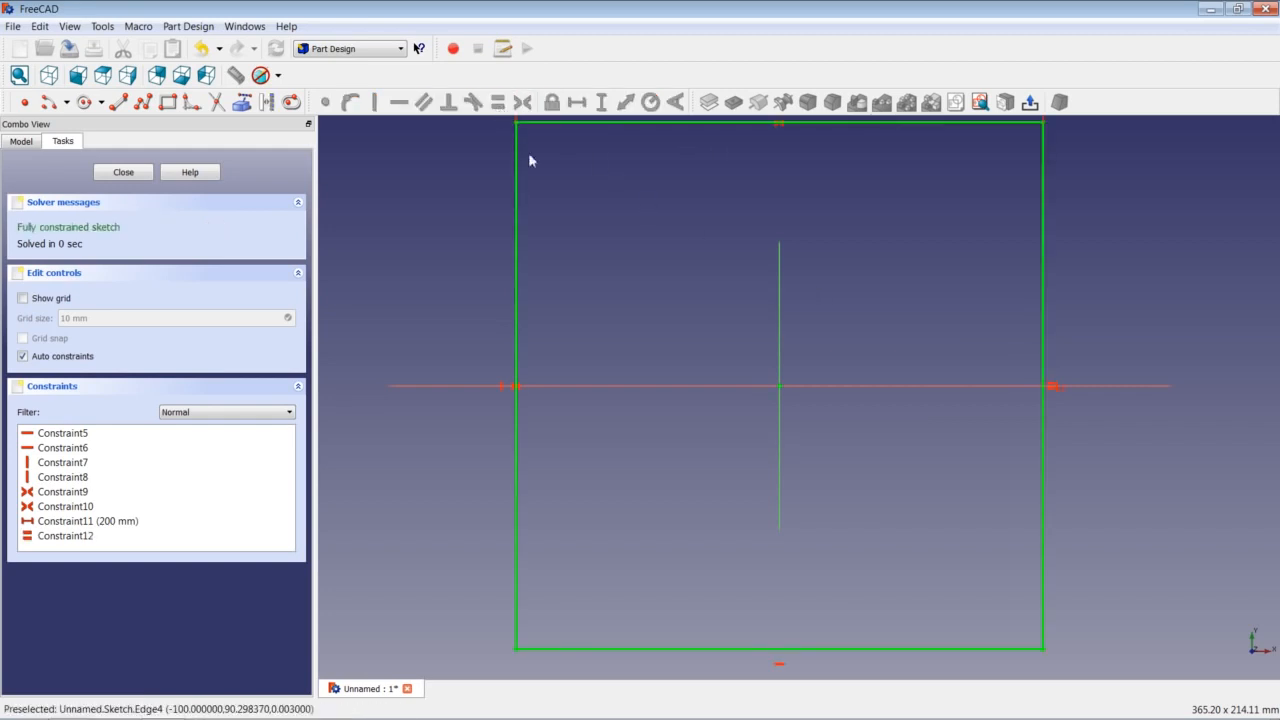
scroll(610, 272, "down", 4)
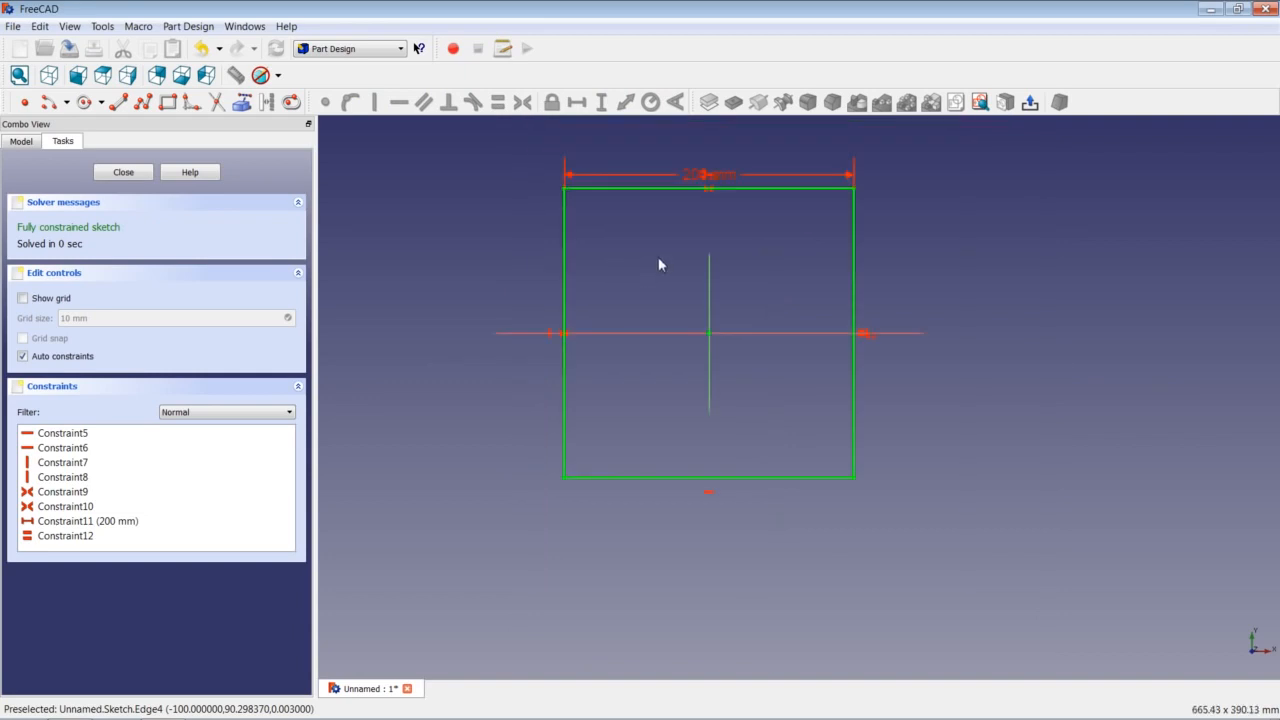
scroll(690, 236, "up", 1)
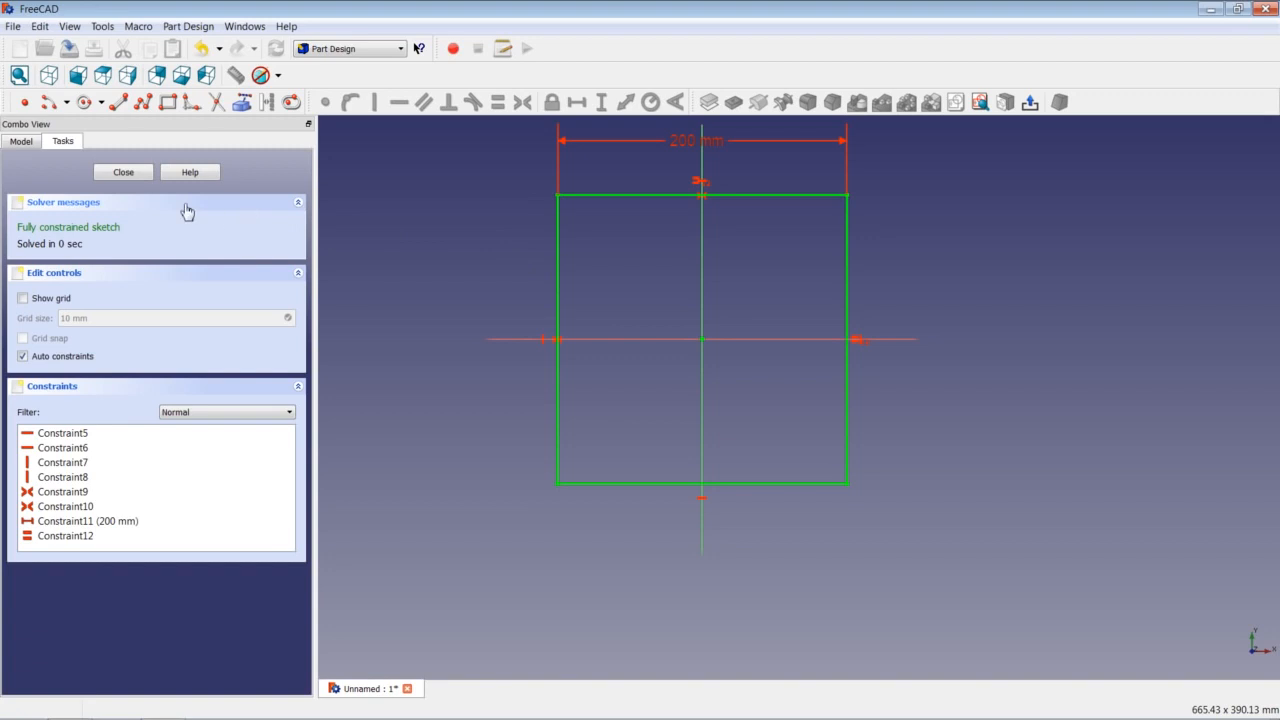
Close the sketch and select Sketch under Unnamed in the model tree.
left_click(126, 174)
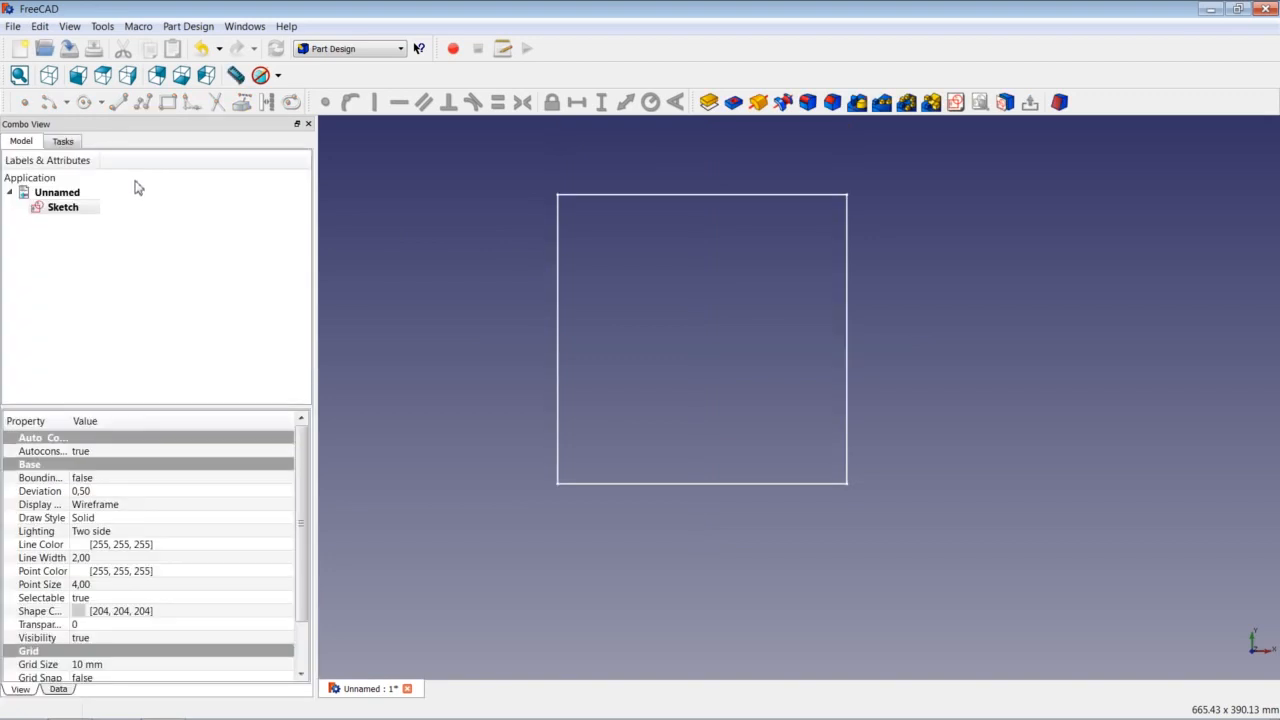
left_click(60, 217)
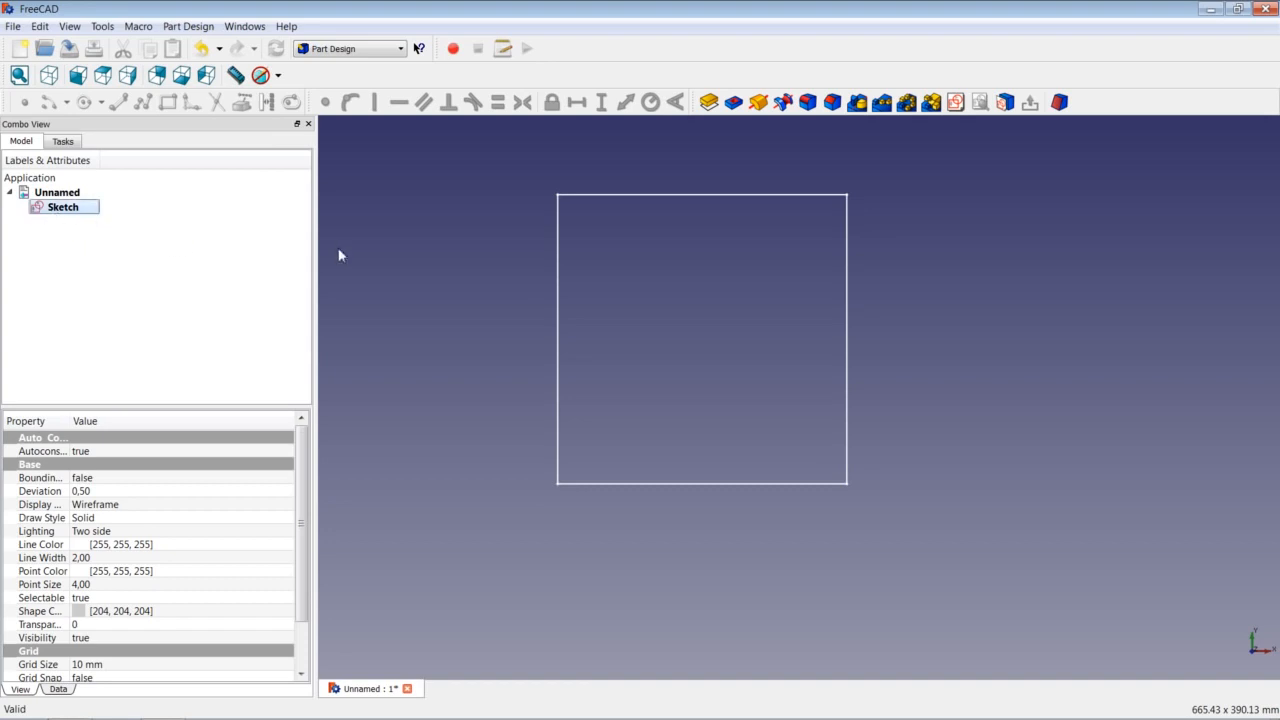
Clear the selection and select the square Sketch in the model tree.
left_click(426, 252)
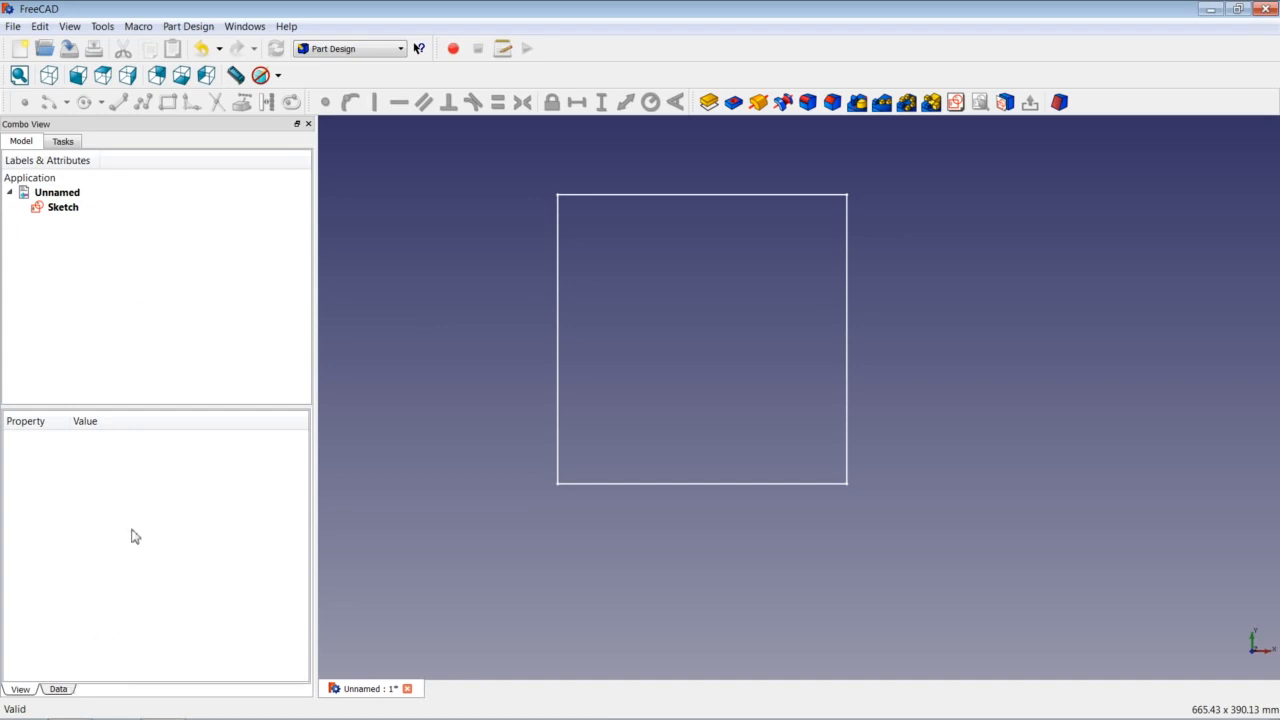
left_click(55, 212)
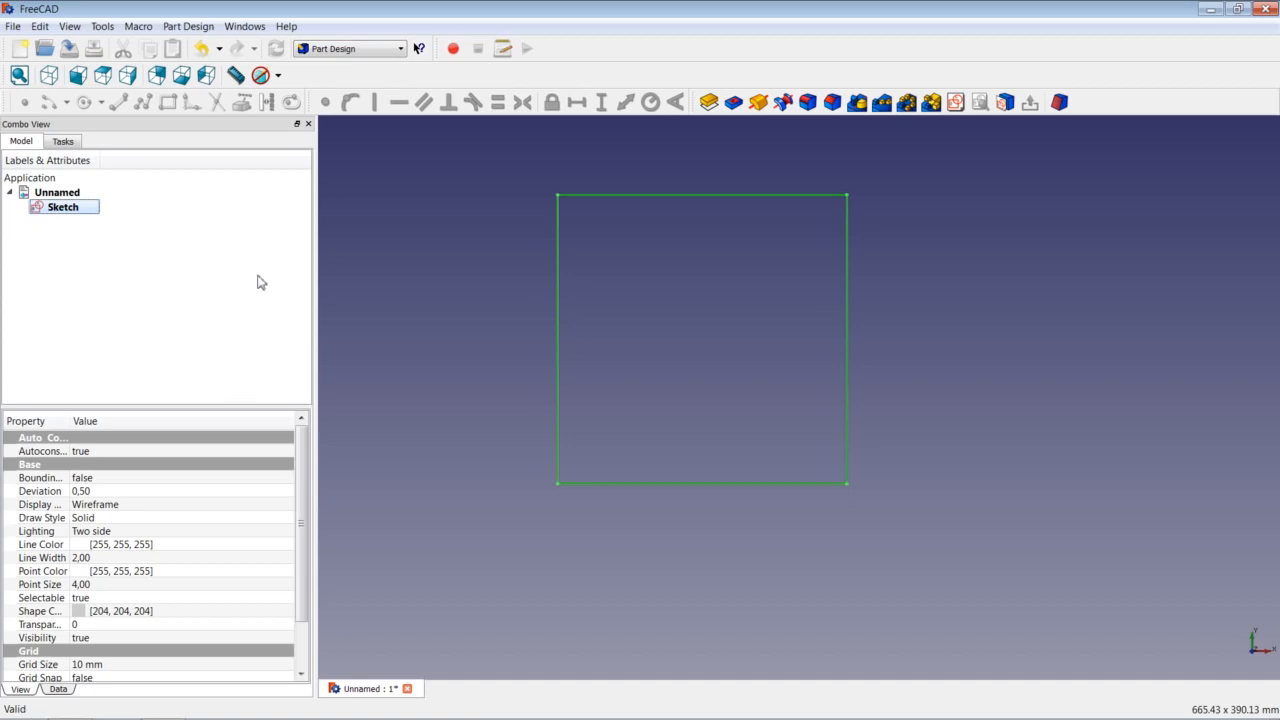
Pad the square sketch to a length of 200 mm, symmetric to the sketch plane.
left_click(710, 105)
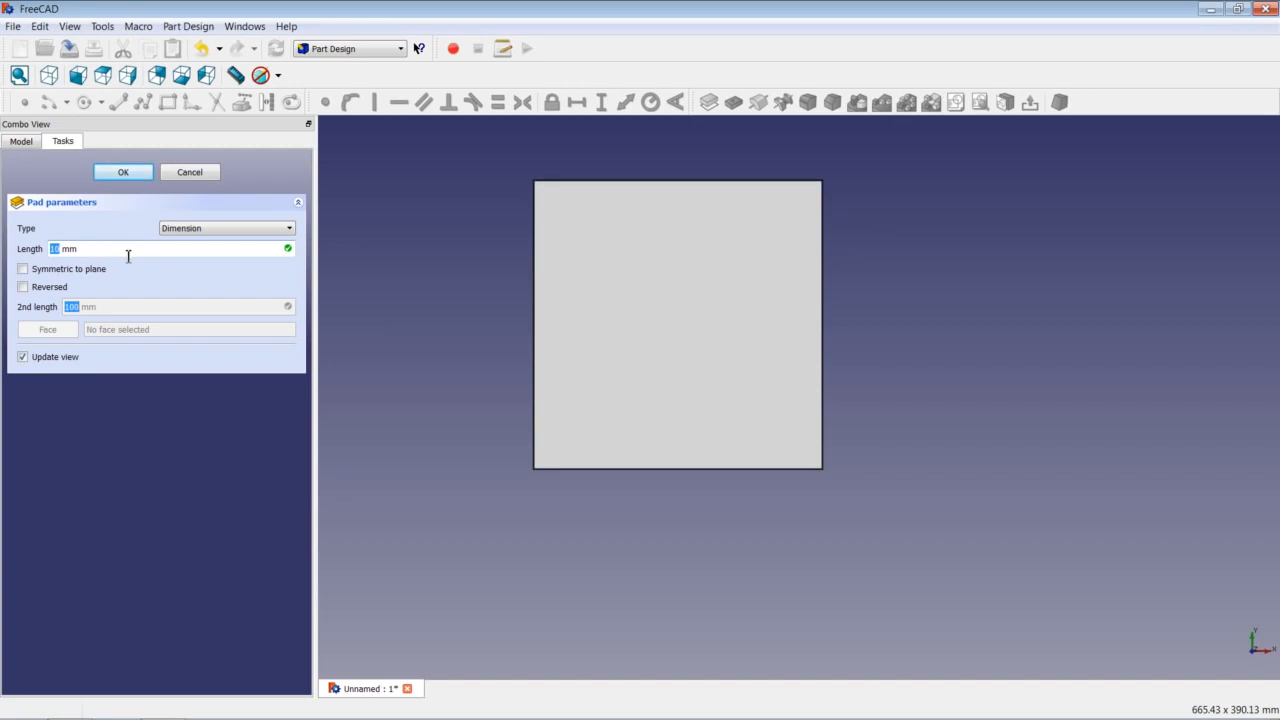
type("200")
left_click(24, 269)
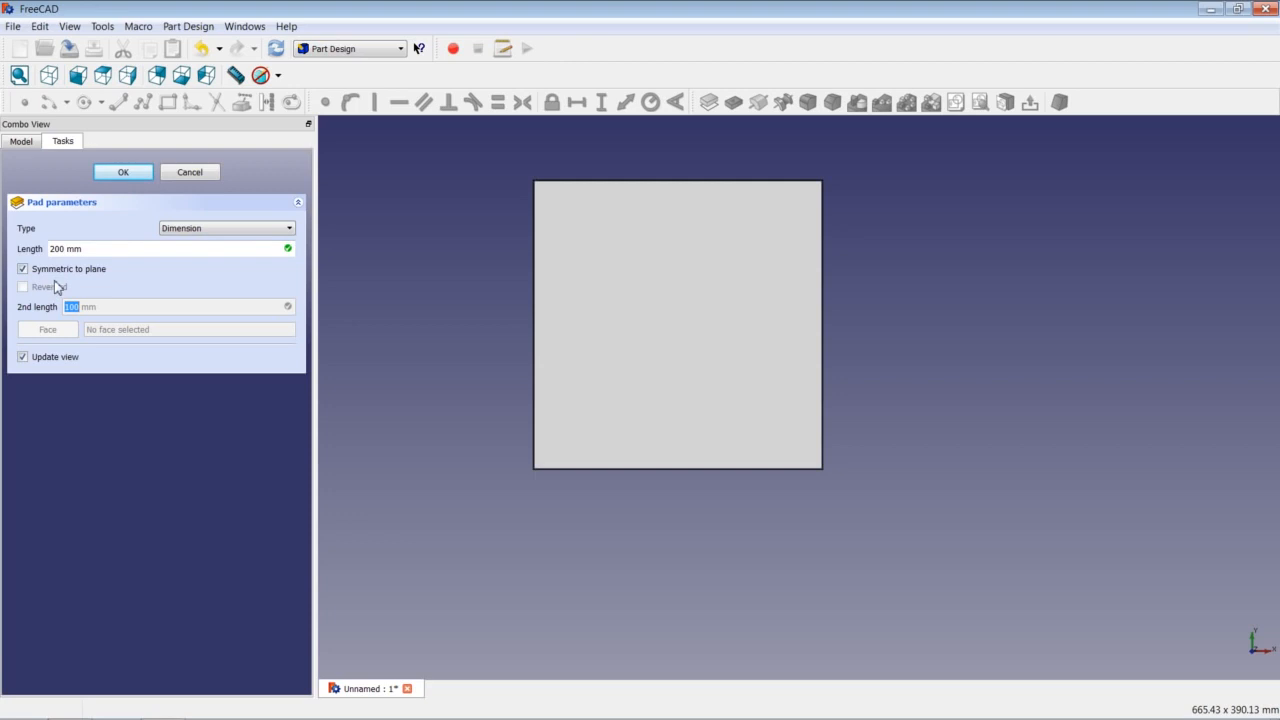
left_click(133, 175)
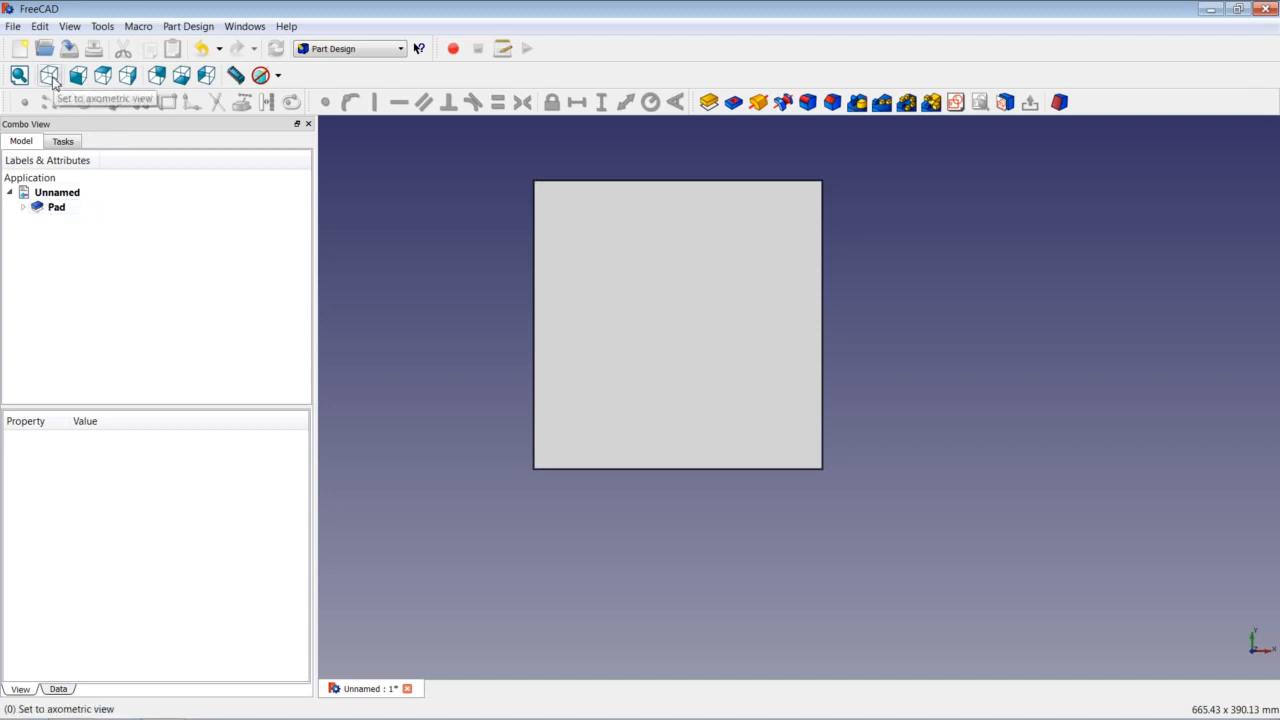
Show the cube in axonometric view, fit it to the window, and select its top face.
left_click(50, 76)
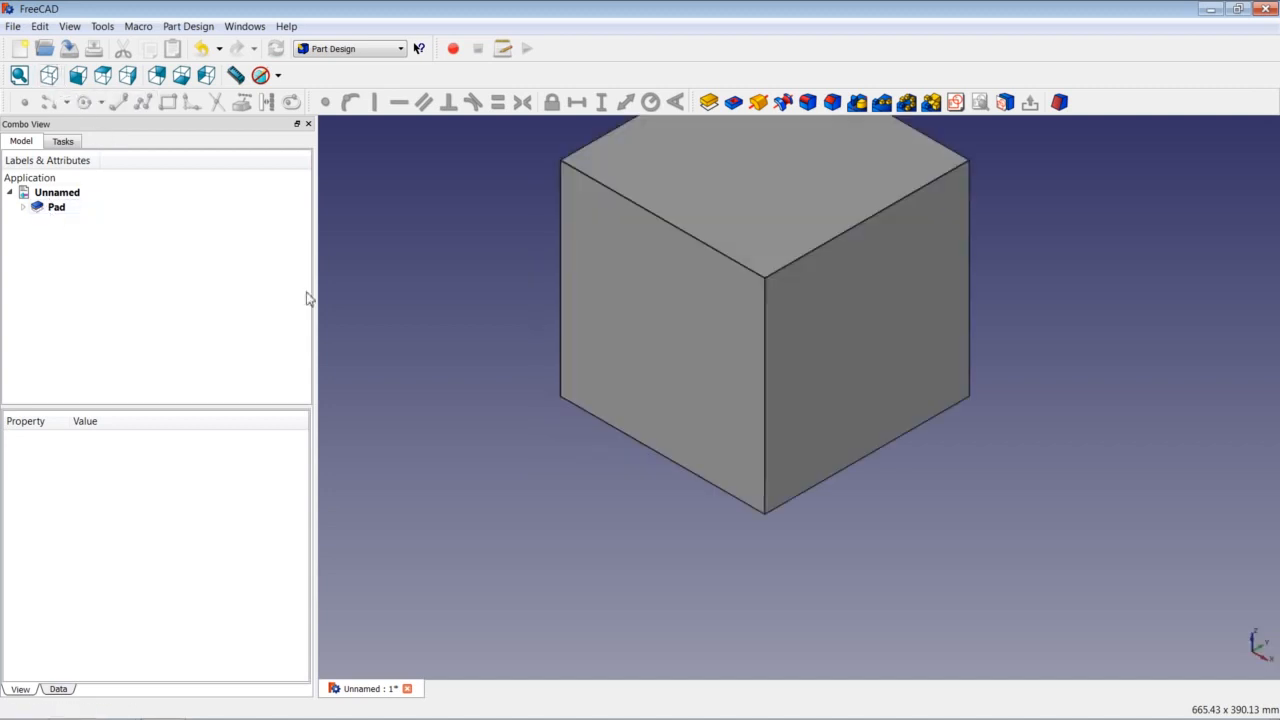
right_click(455, 274)
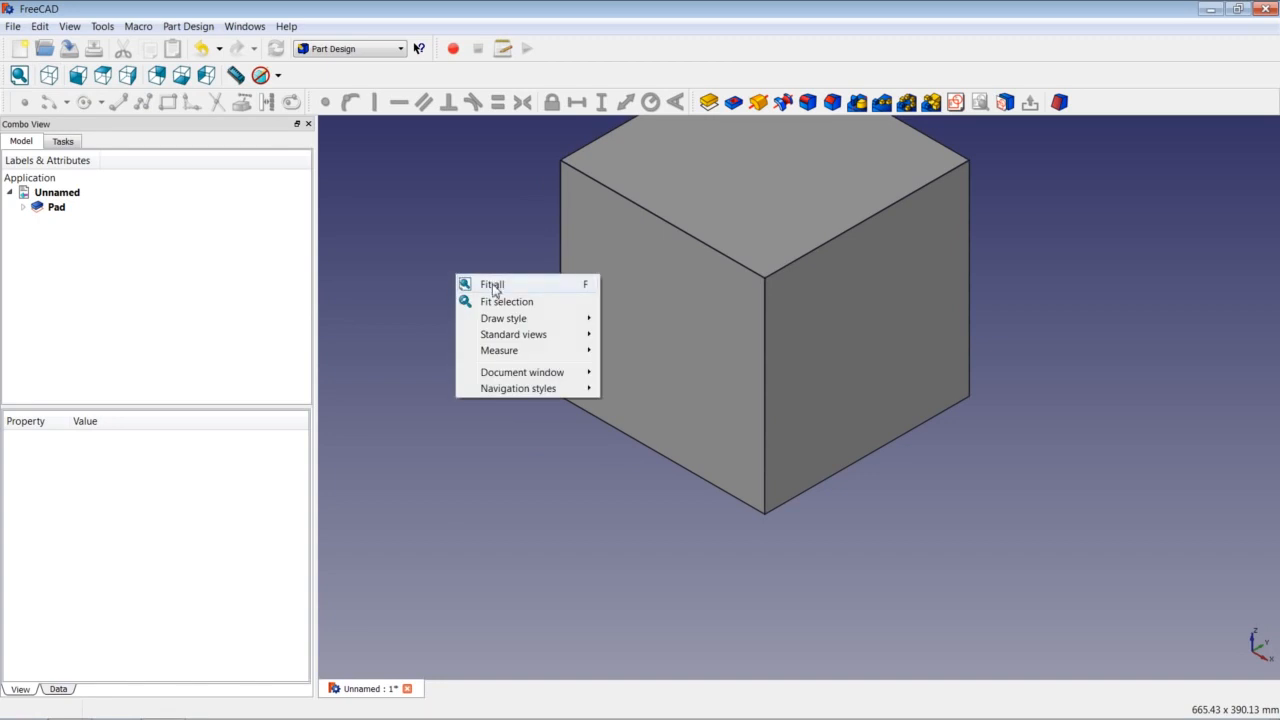
left_click(493, 285)
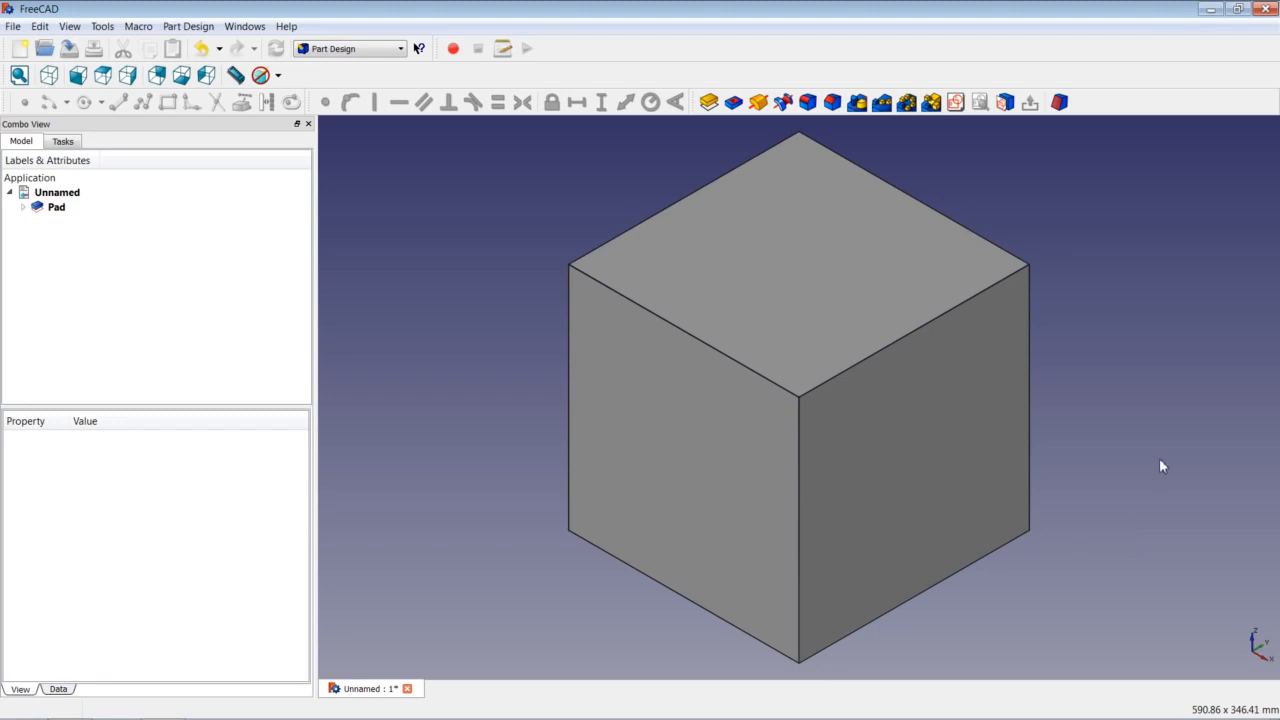
left_click(746, 277)
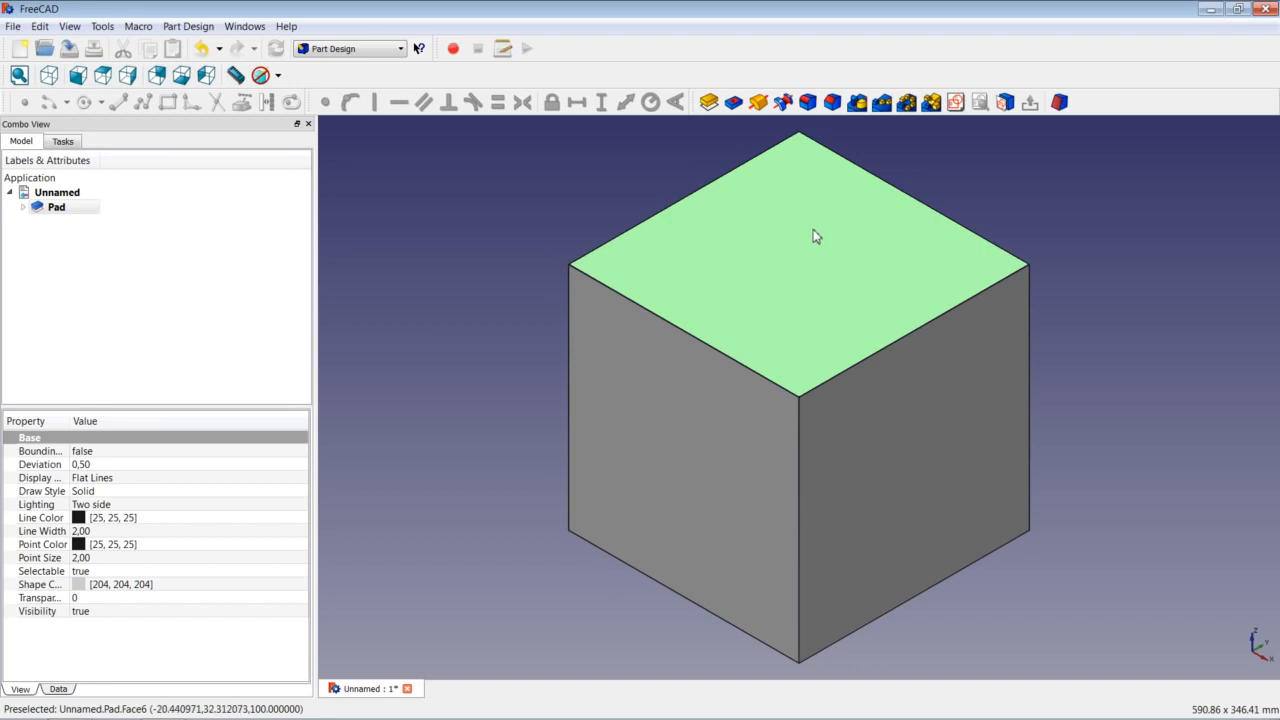
Start a sketch on the cube's top face and draw a circle near its centre.
left_click(956, 104)
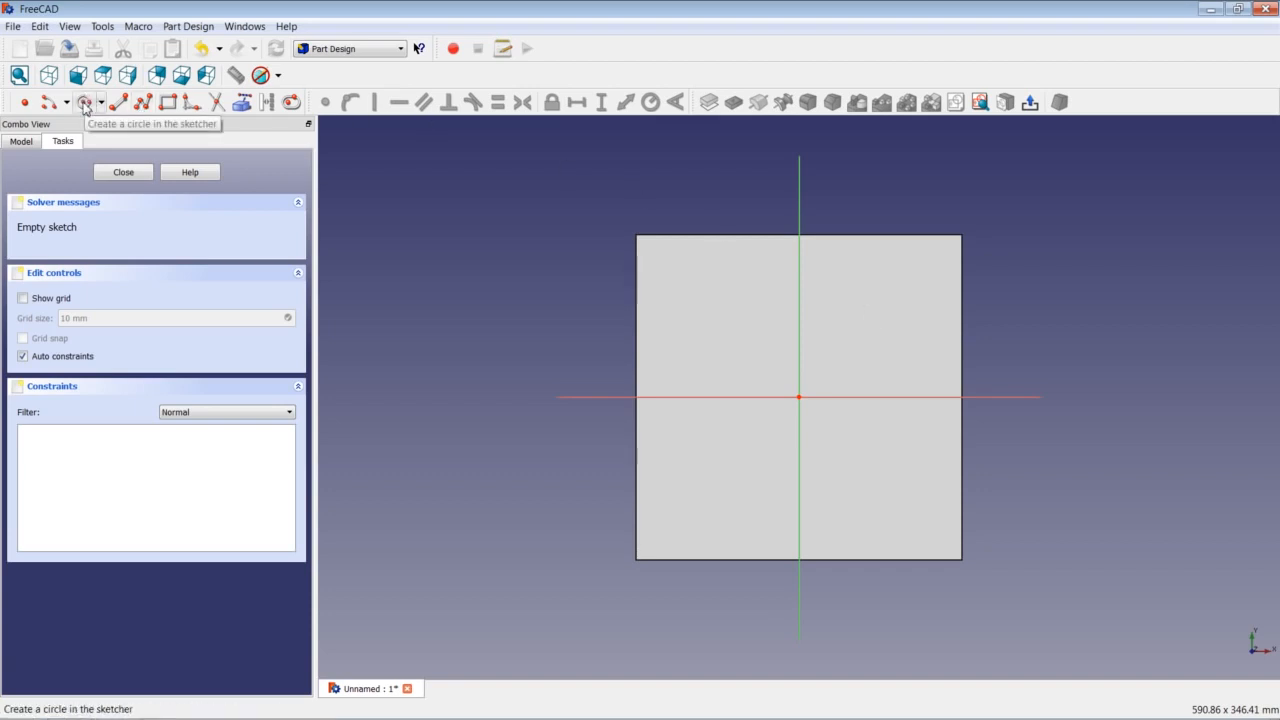
left_click(85, 104)
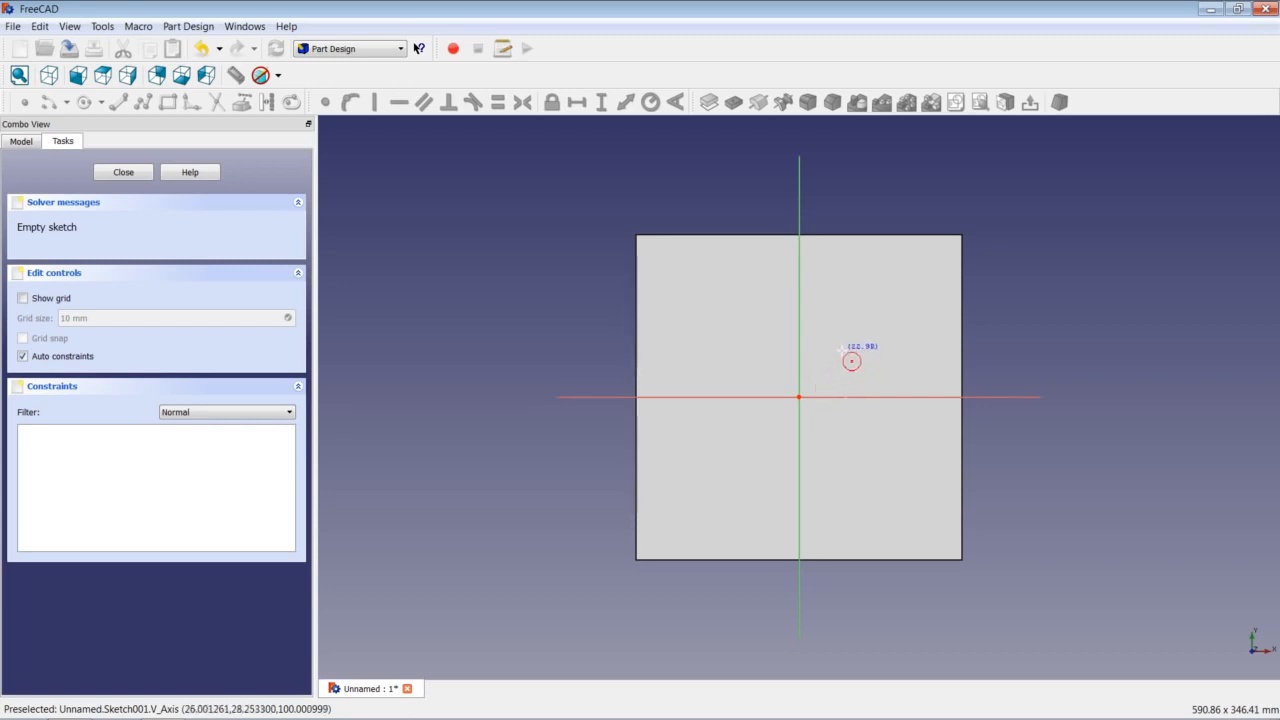
left_click(882, 289)
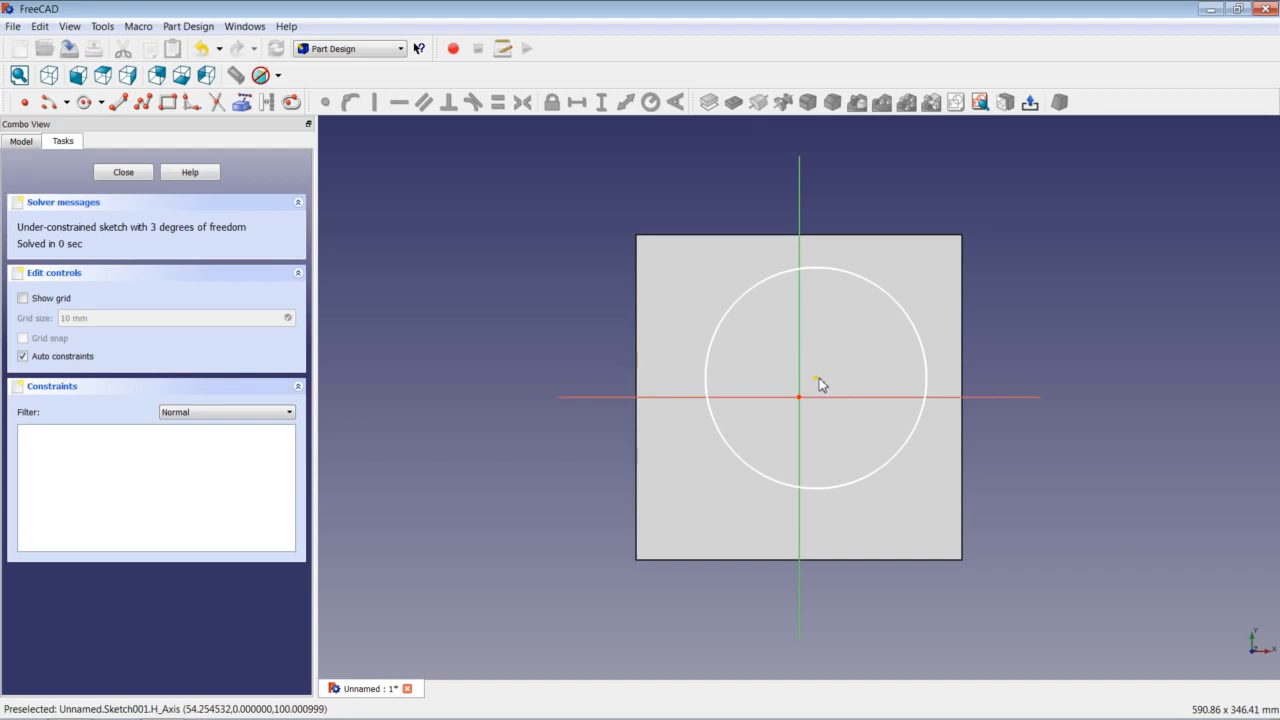
Make the circle's centre coincident with the sketch origin, then select the circle.
mouse_move(818, 383)
left_mouse_down()
mouse_move(838, 389)
mouse_move(820, 390)
mouse_move(840, 380)
mouse_move(826, 379)
left_mouse_up()
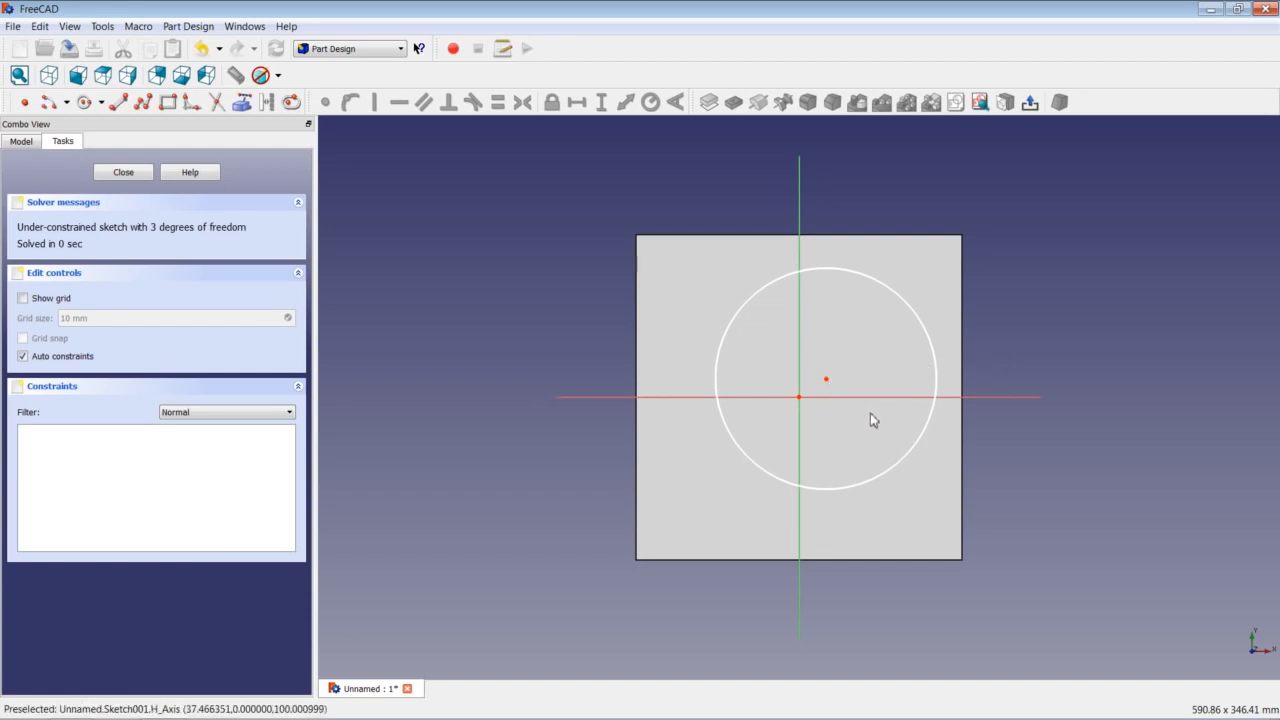
left_click(827, 380)
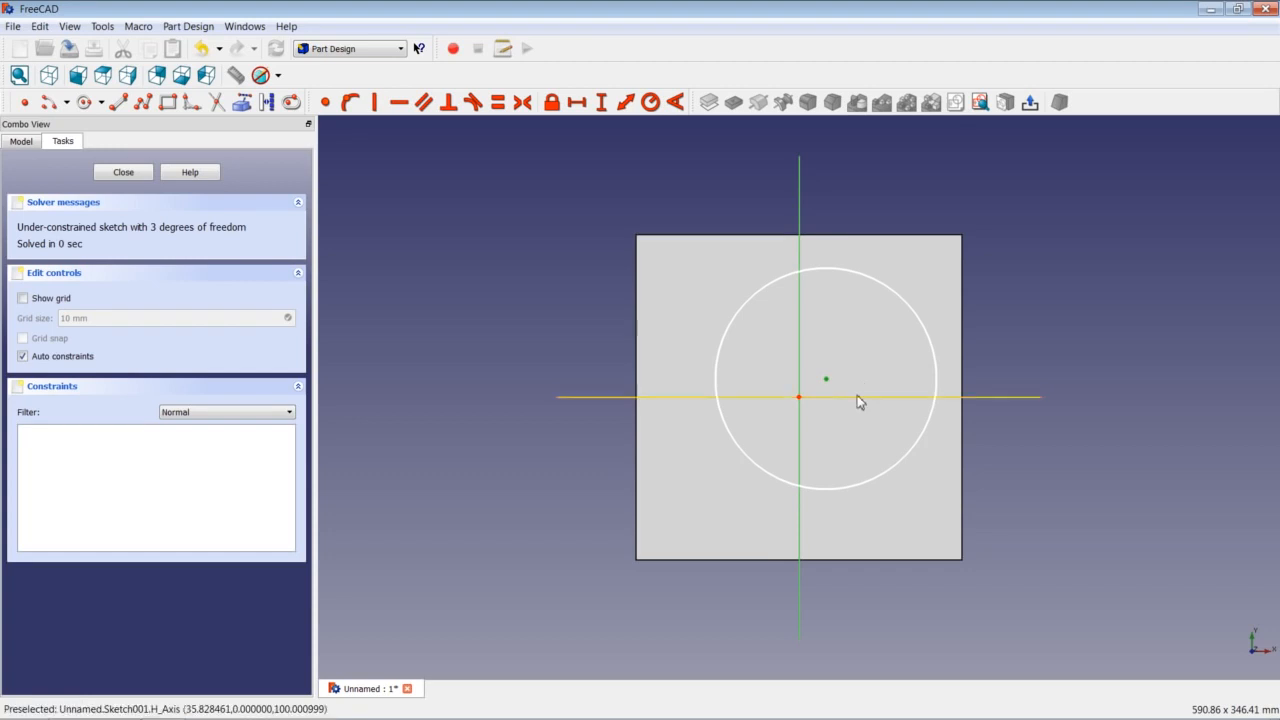
left_click(799, 398)
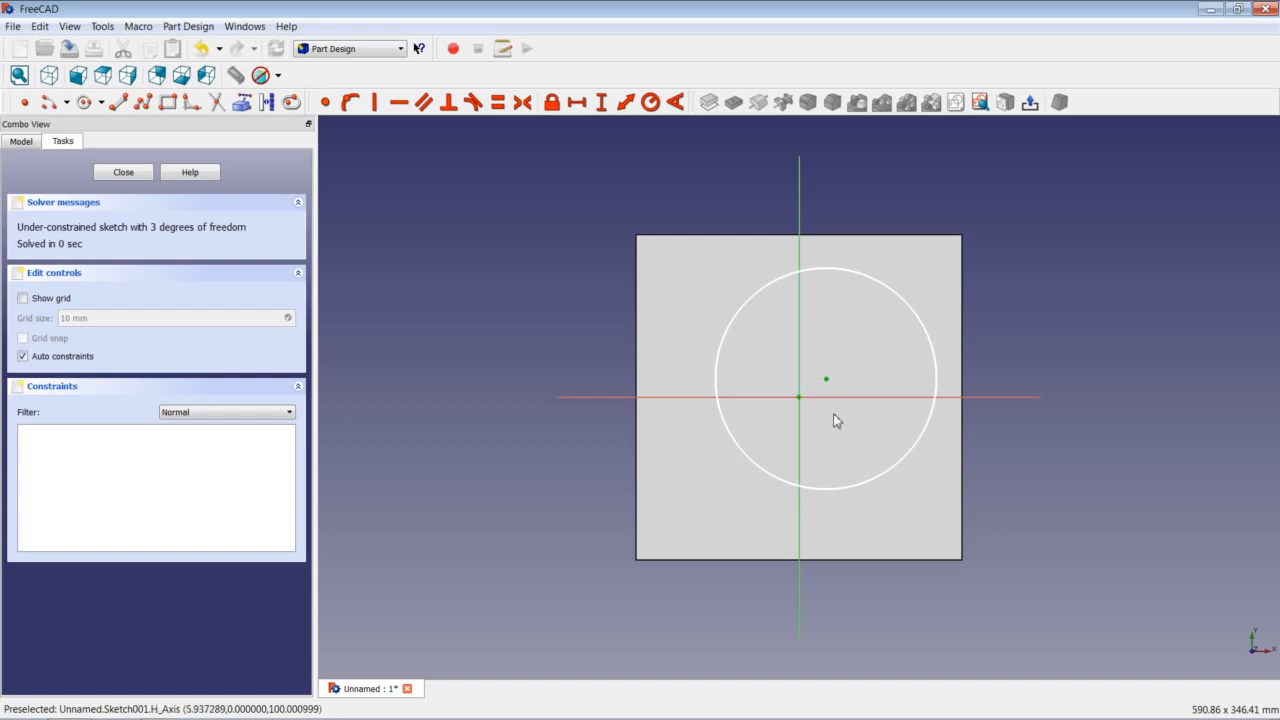
left_click(327, 104)
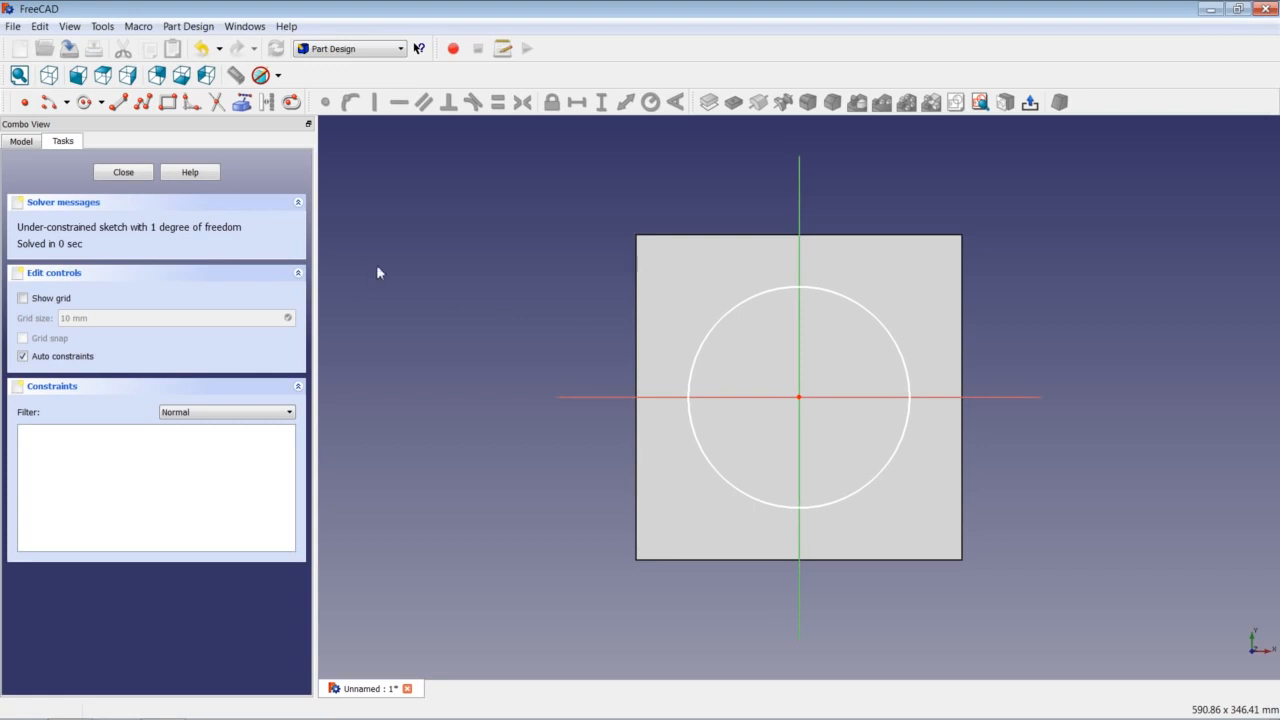
left_click(870, 314)
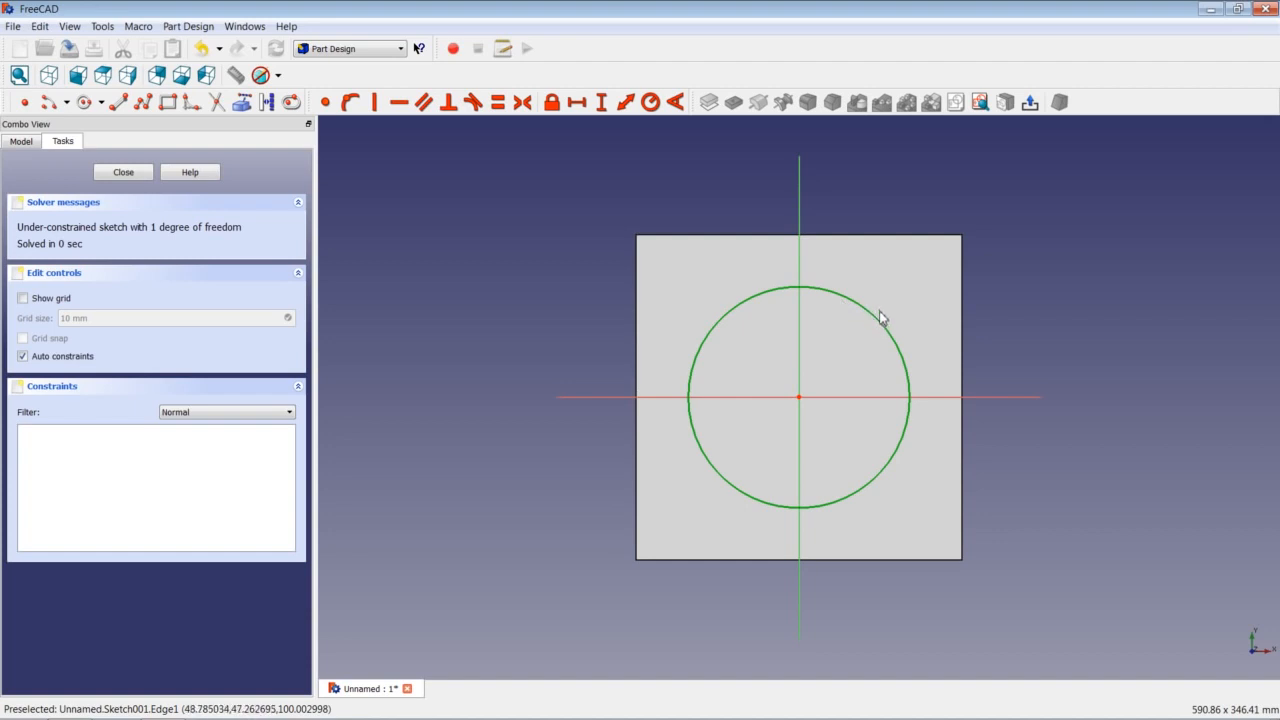
Constrain the circle's radius to 31,25 mm and close Sketch001.
left_click(650, 102)
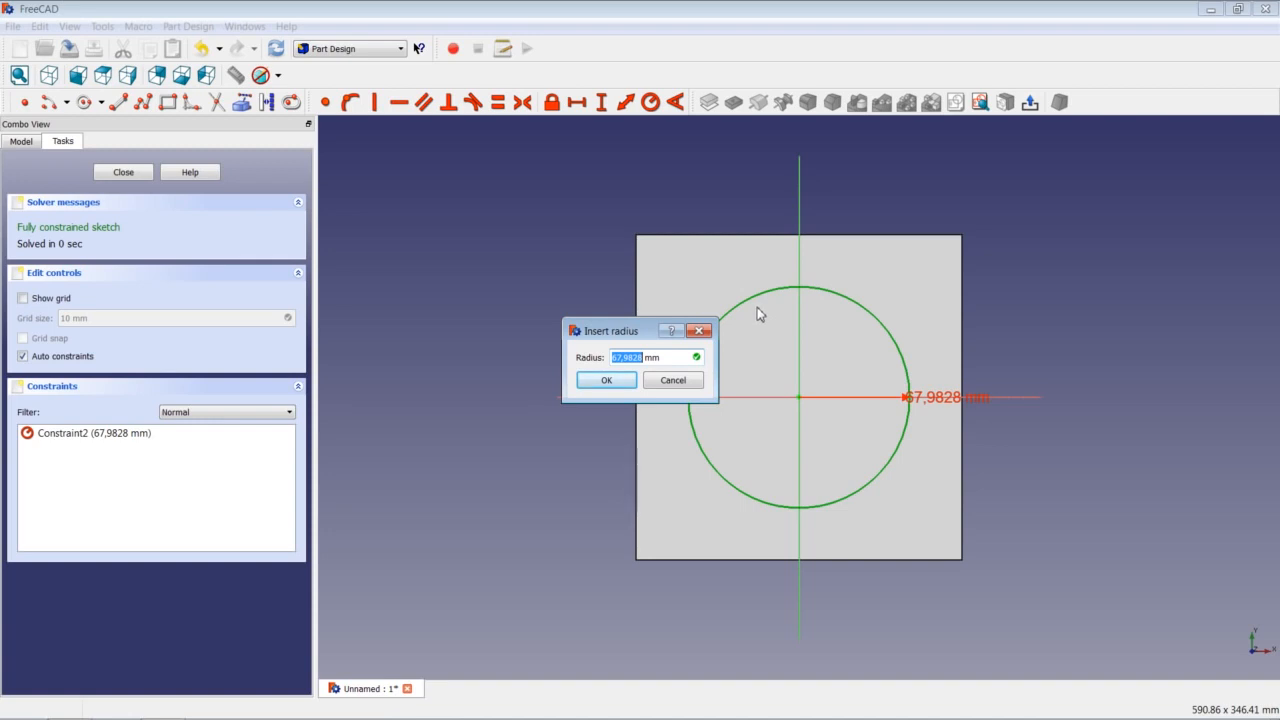
type("31,25")
key("Return")
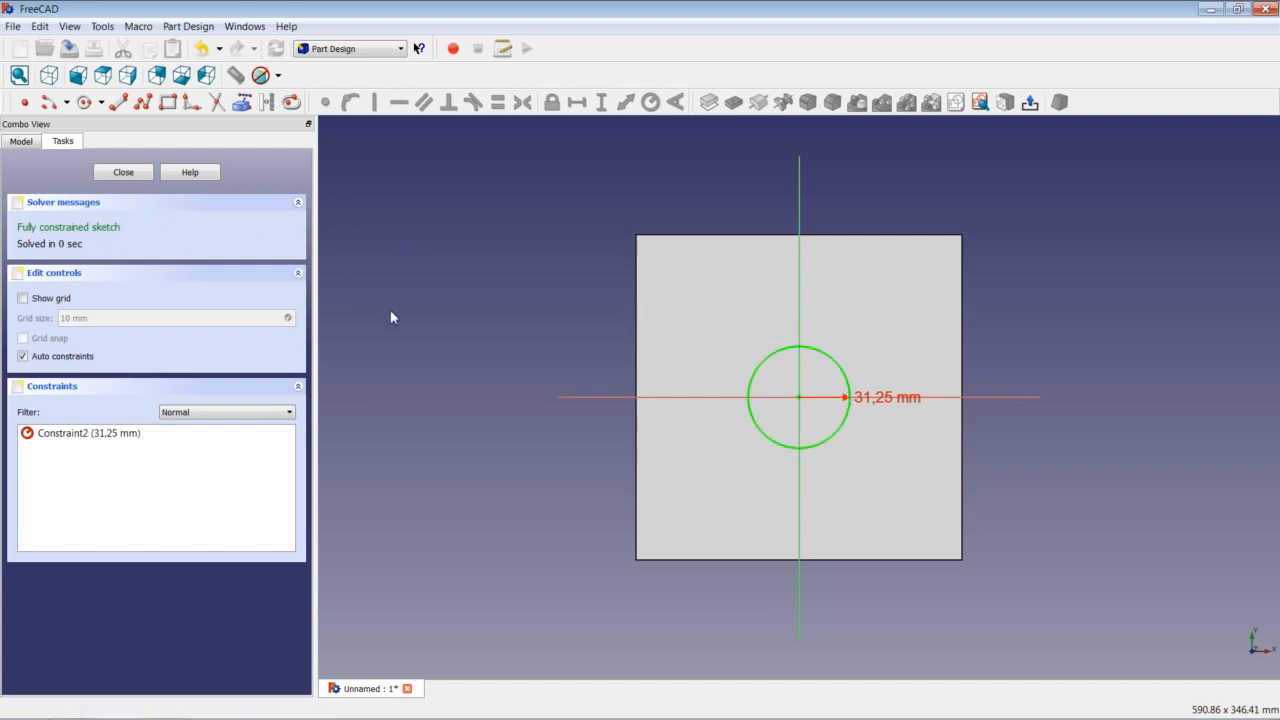
left_click(124, 173)
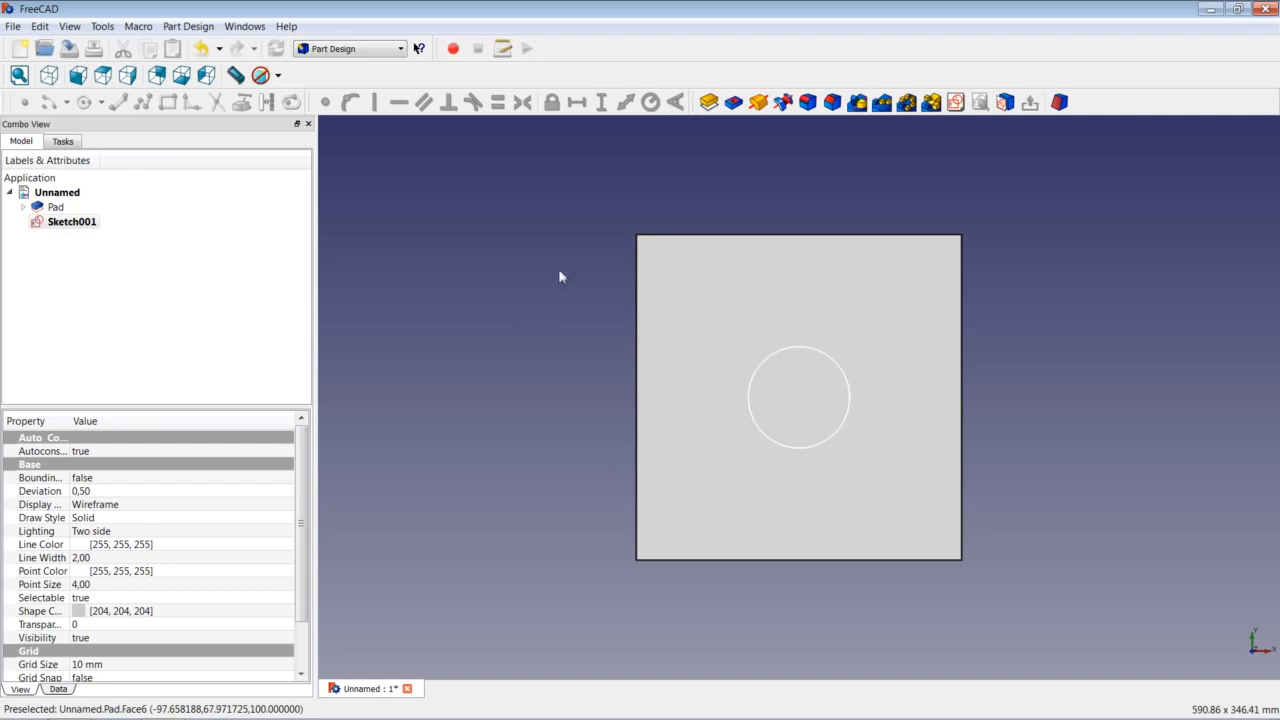
Pocket the circle sketch with Type Dimension and a depth of 75 mm.
left_click(734, 105)
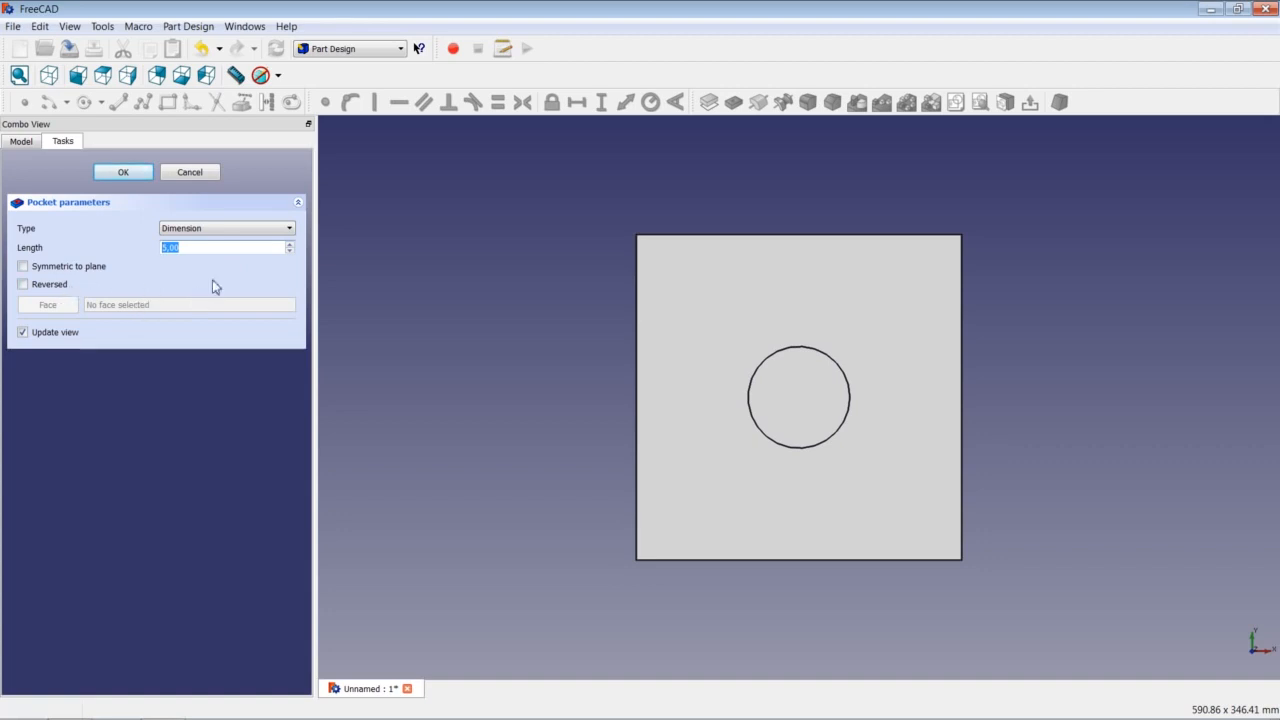
left_click(220, 230)
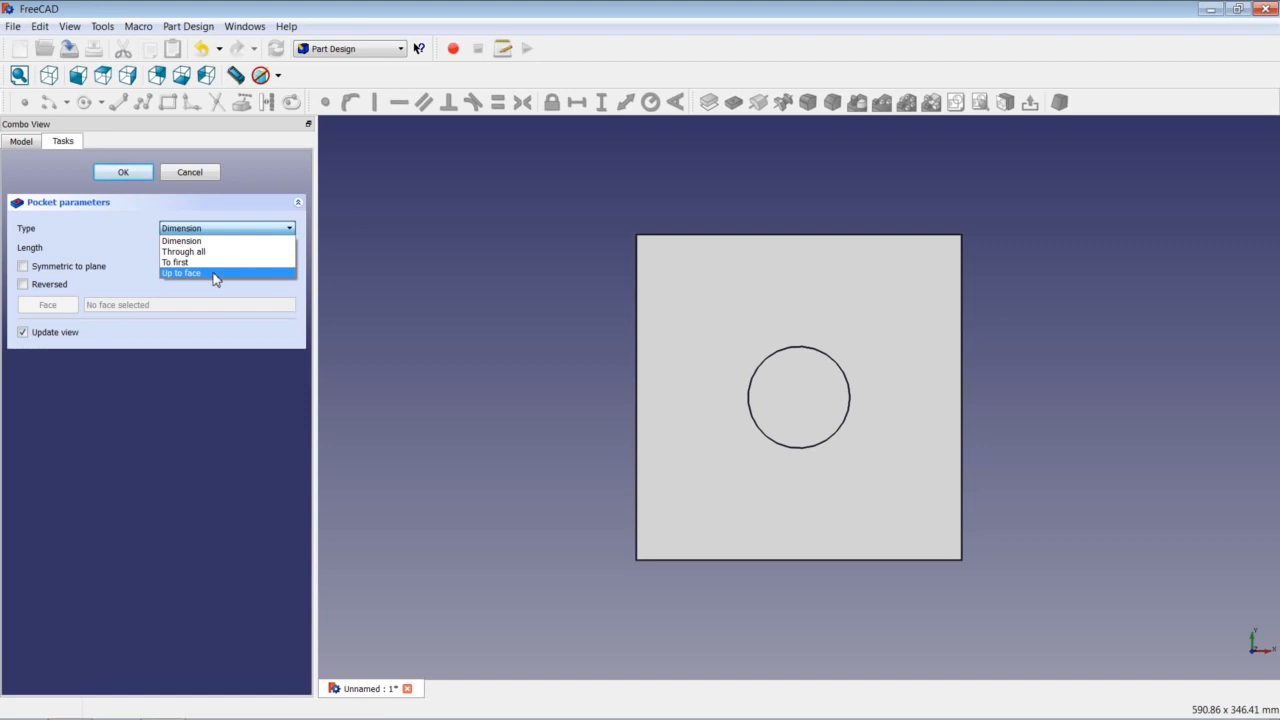
left_click(225, 241)
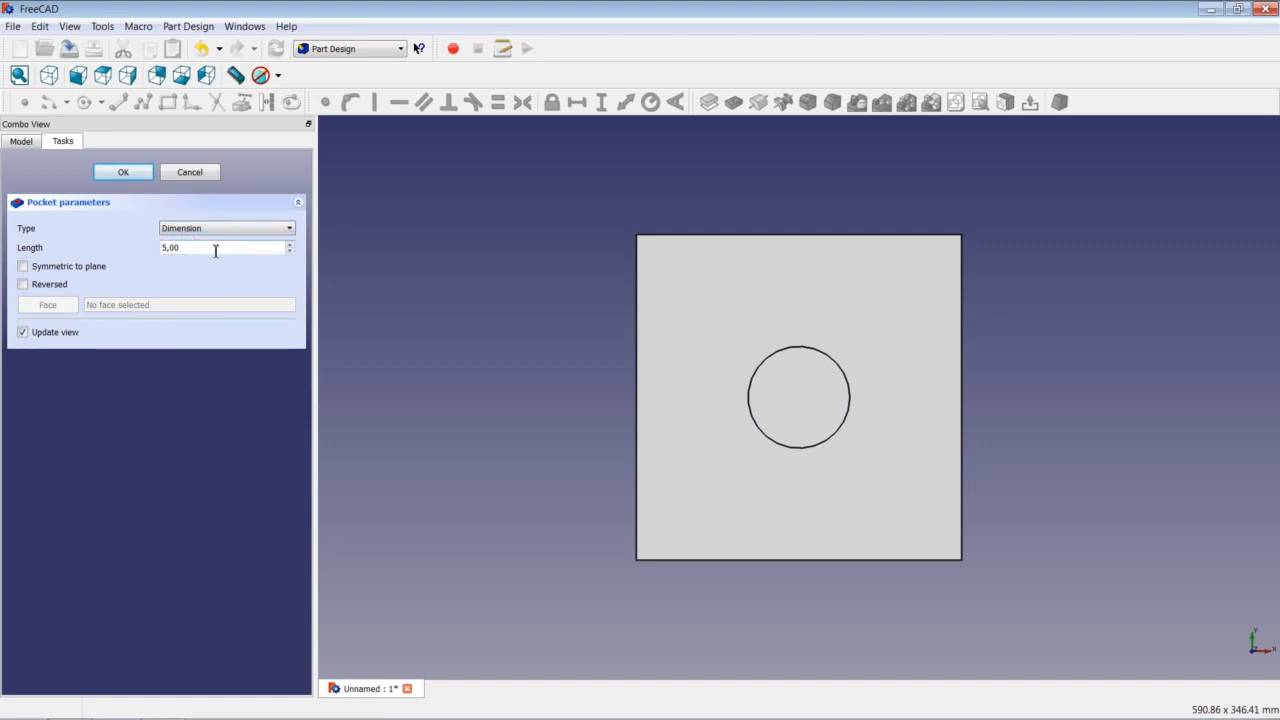
left_click_drag(197, 247, 150, 247)
type("75")
left_click(124, 173)
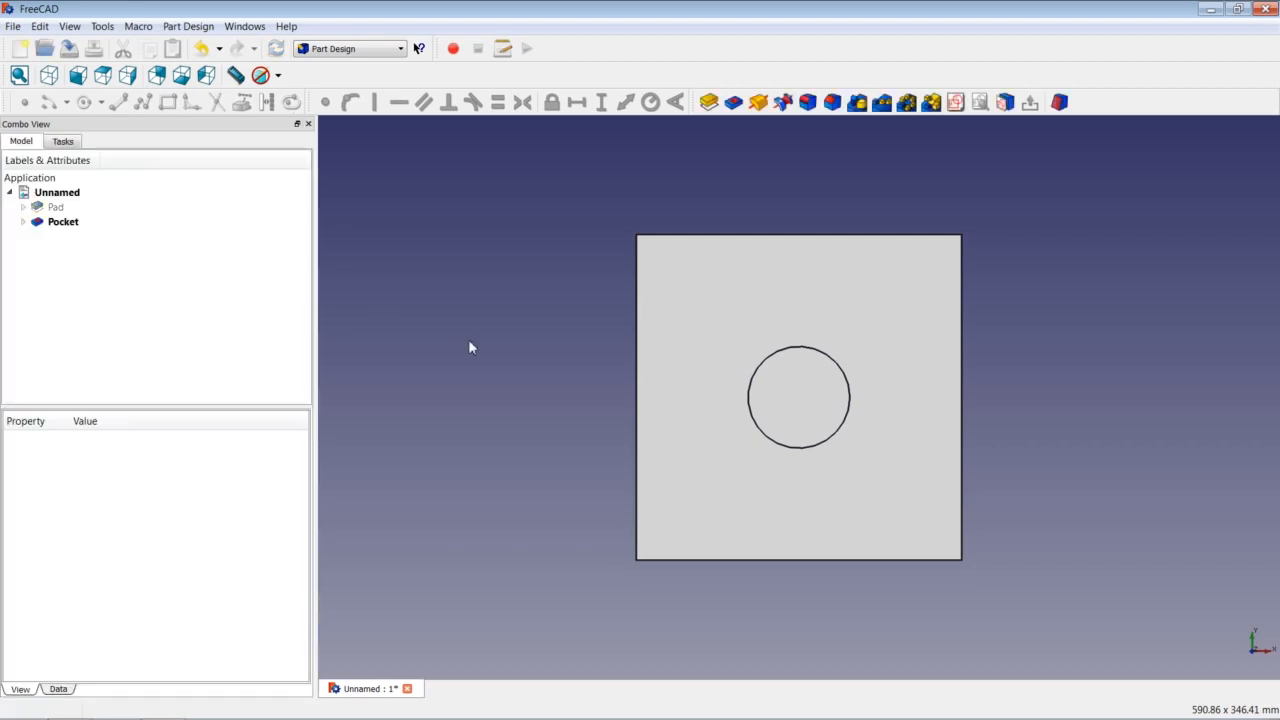
View the block isometrically, try Wireframe then restore As is shading, and select the top face.
left_click(48, 75)
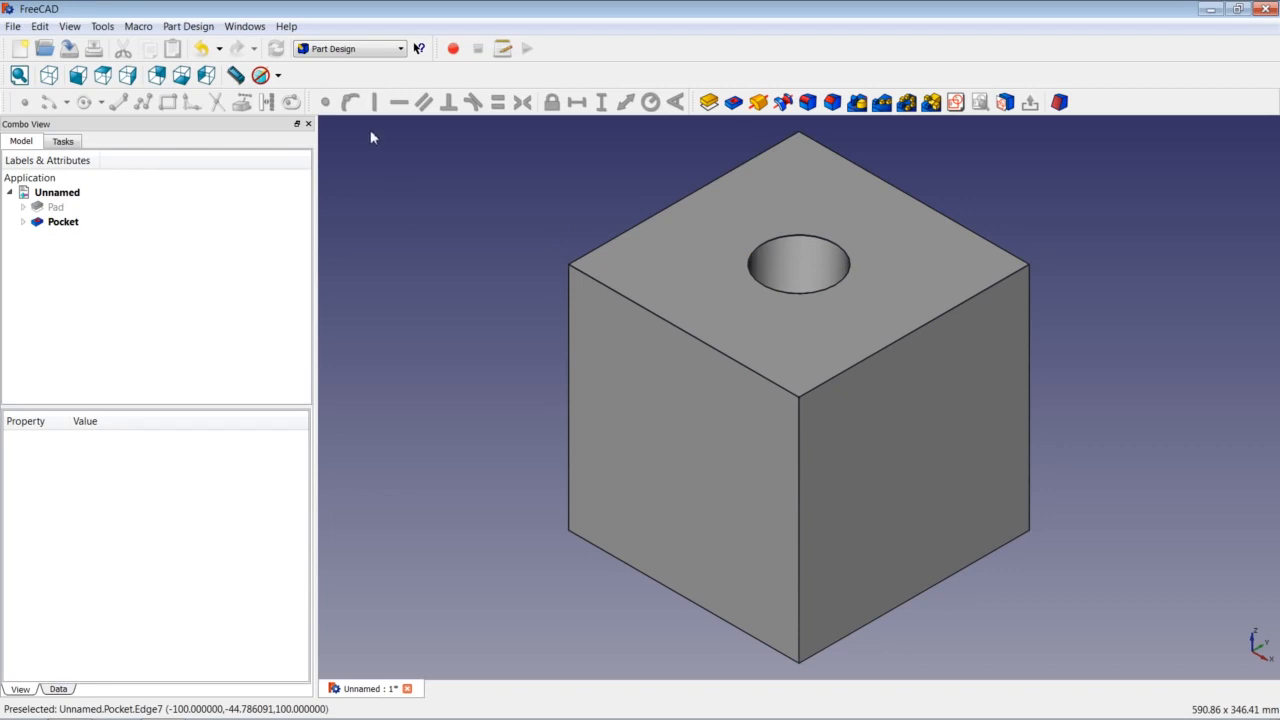
left_click(279, 76)
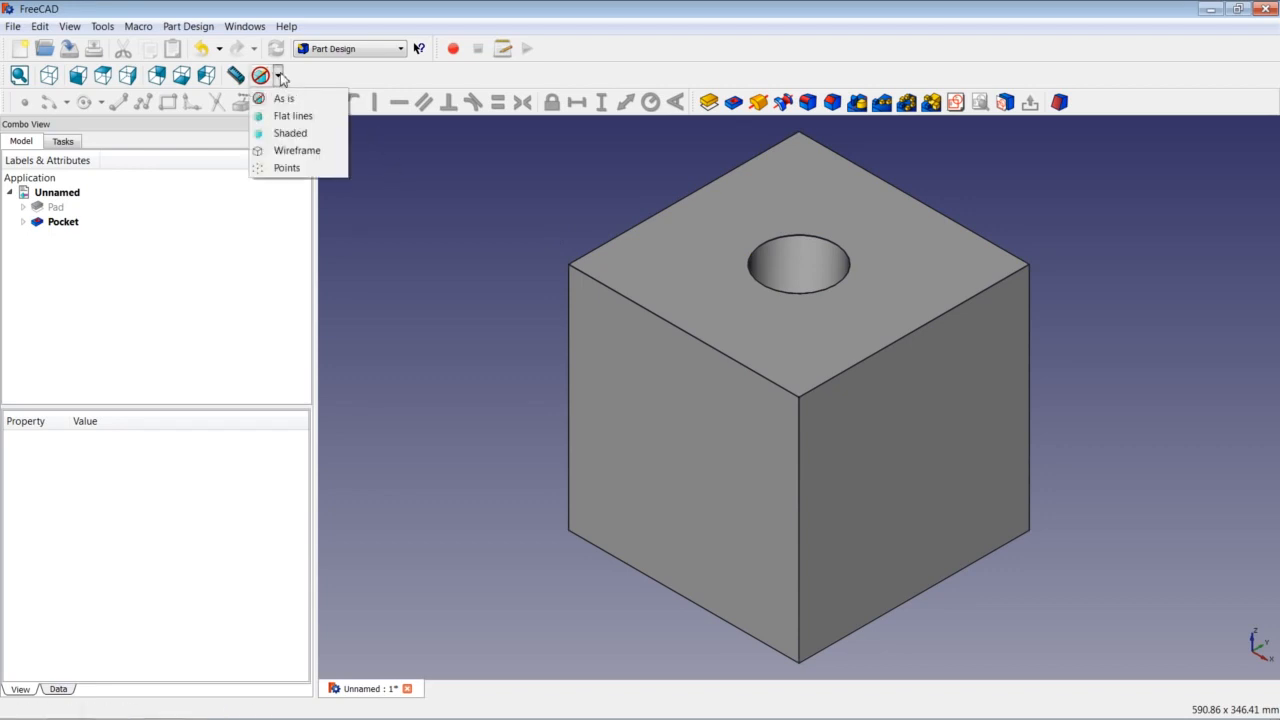
left_click(319, 151)
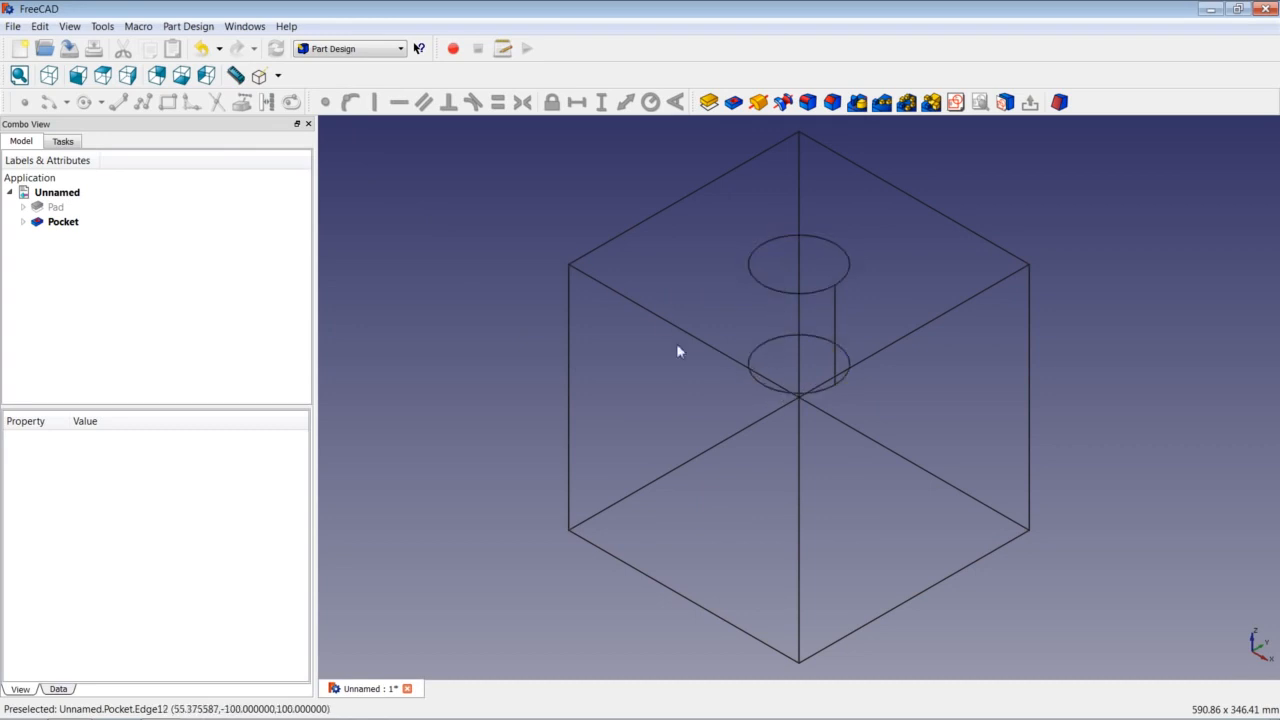
left_click(279, 79)
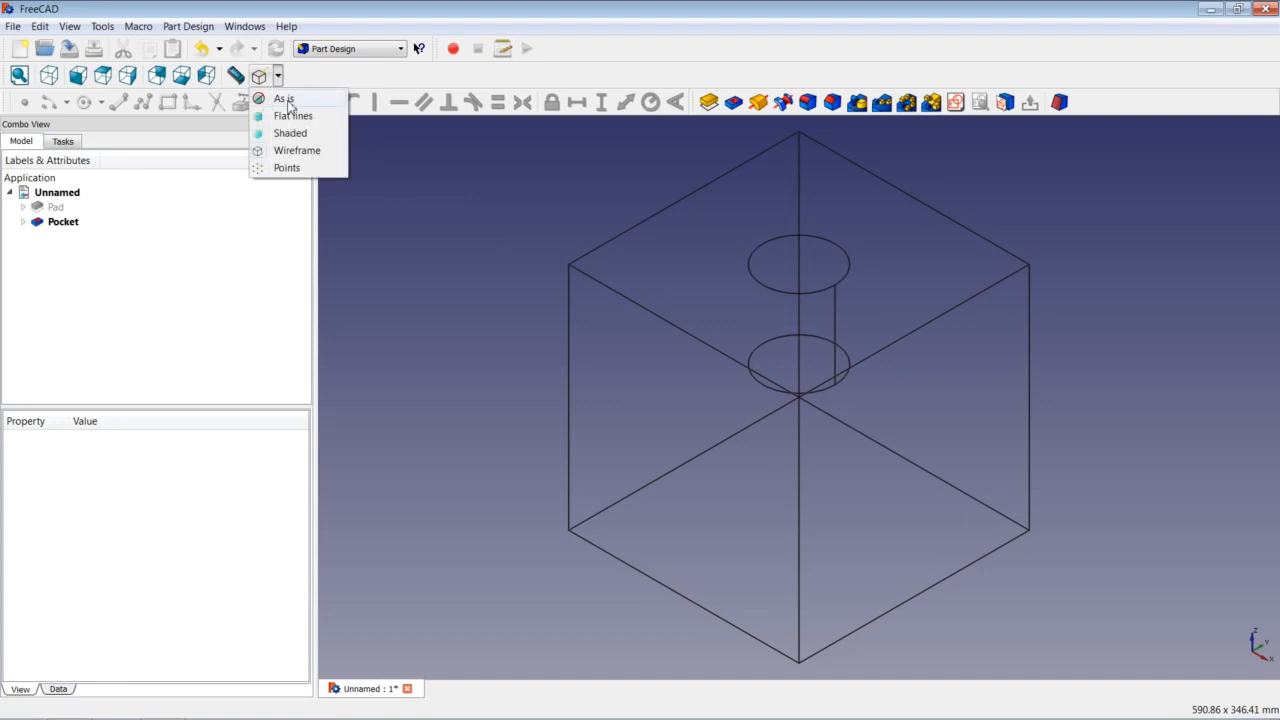
left_click(285, 99)
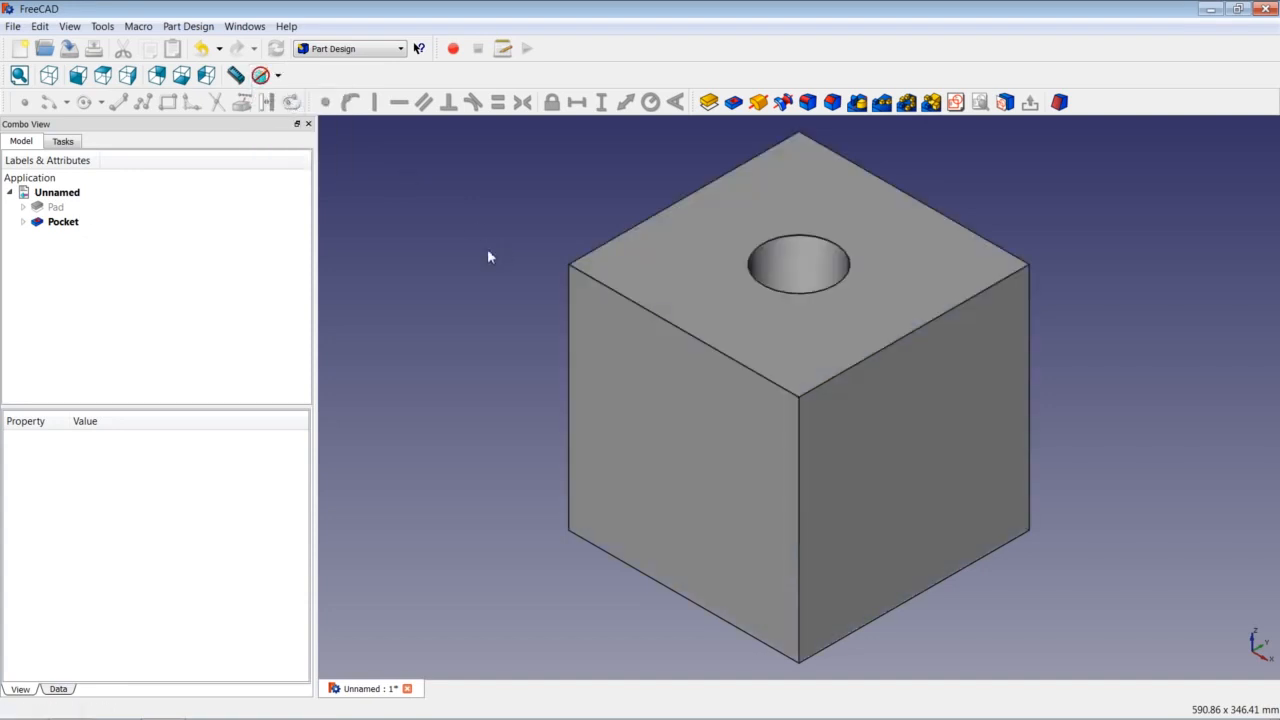
left_click(681, 250)
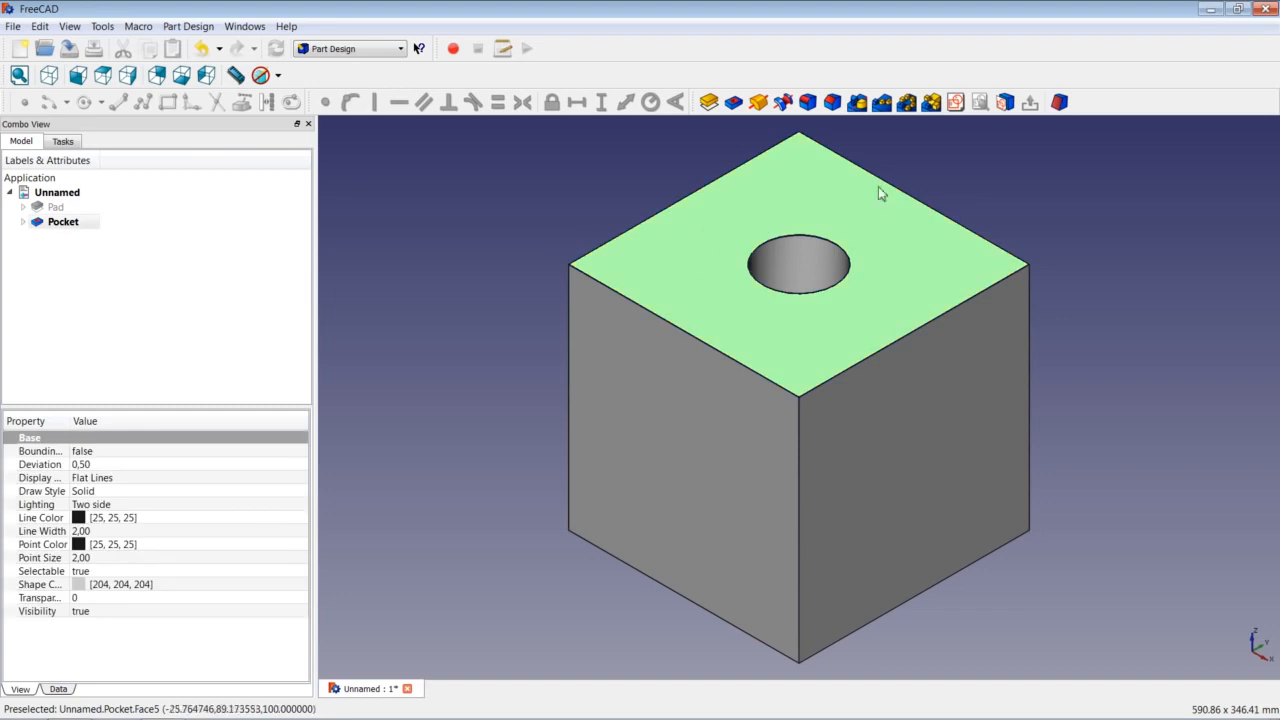
Create a new sketch on the selected top face of the block.
left_click(955, 102)
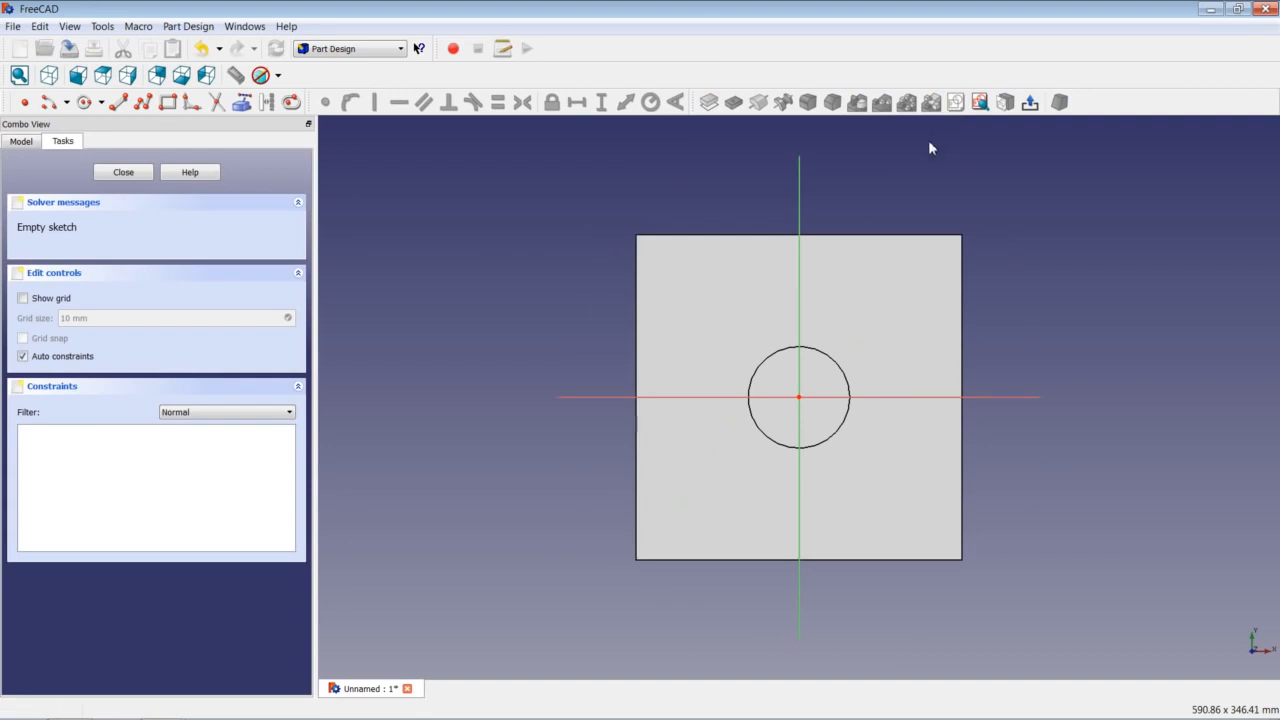
Pick the Sketcher's Create circle tool for the new circle.
left_click(88, 103)
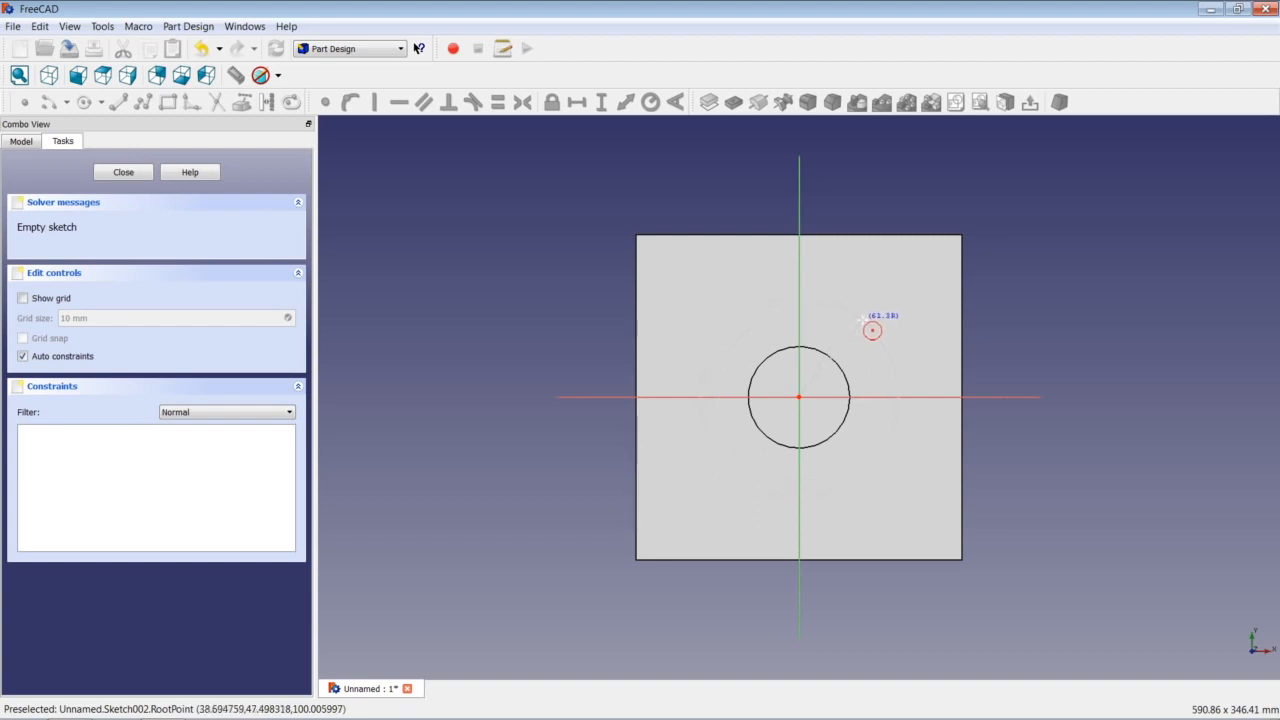
Size the outer concentric circle to a 62,5 mm radius and close Sketch002.
left_click(871, 329)
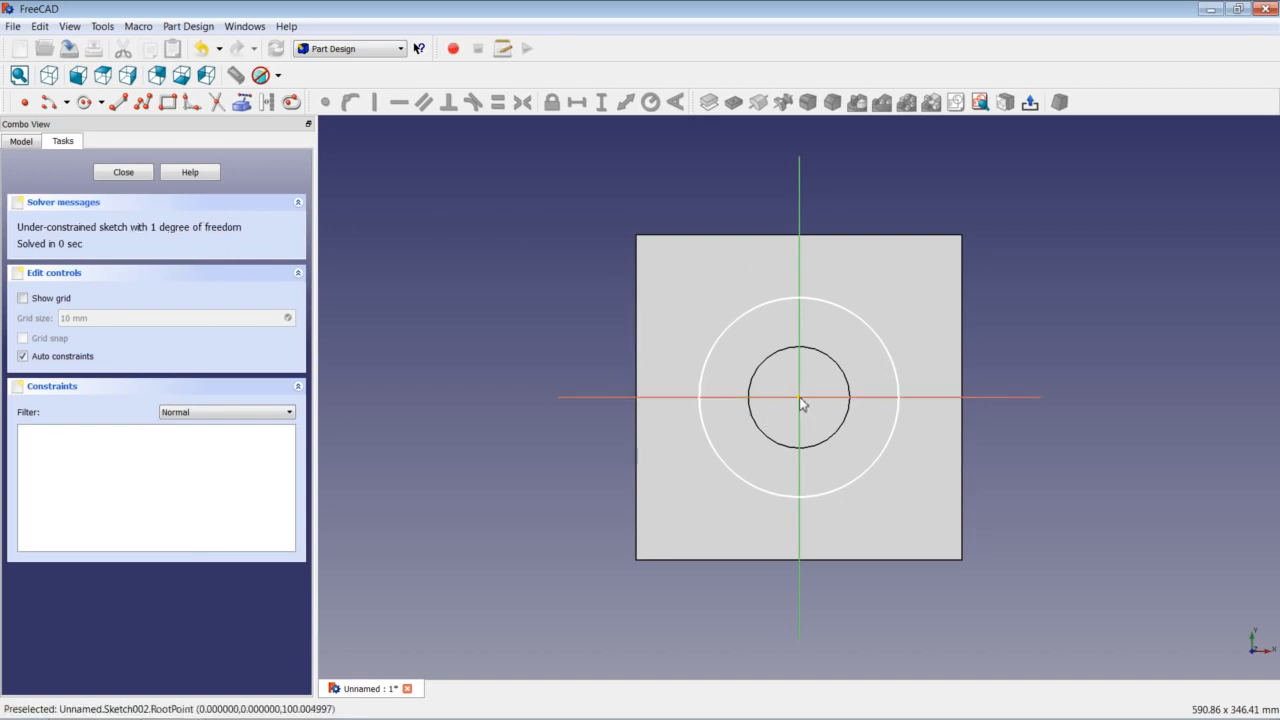
left_click(857, 322)
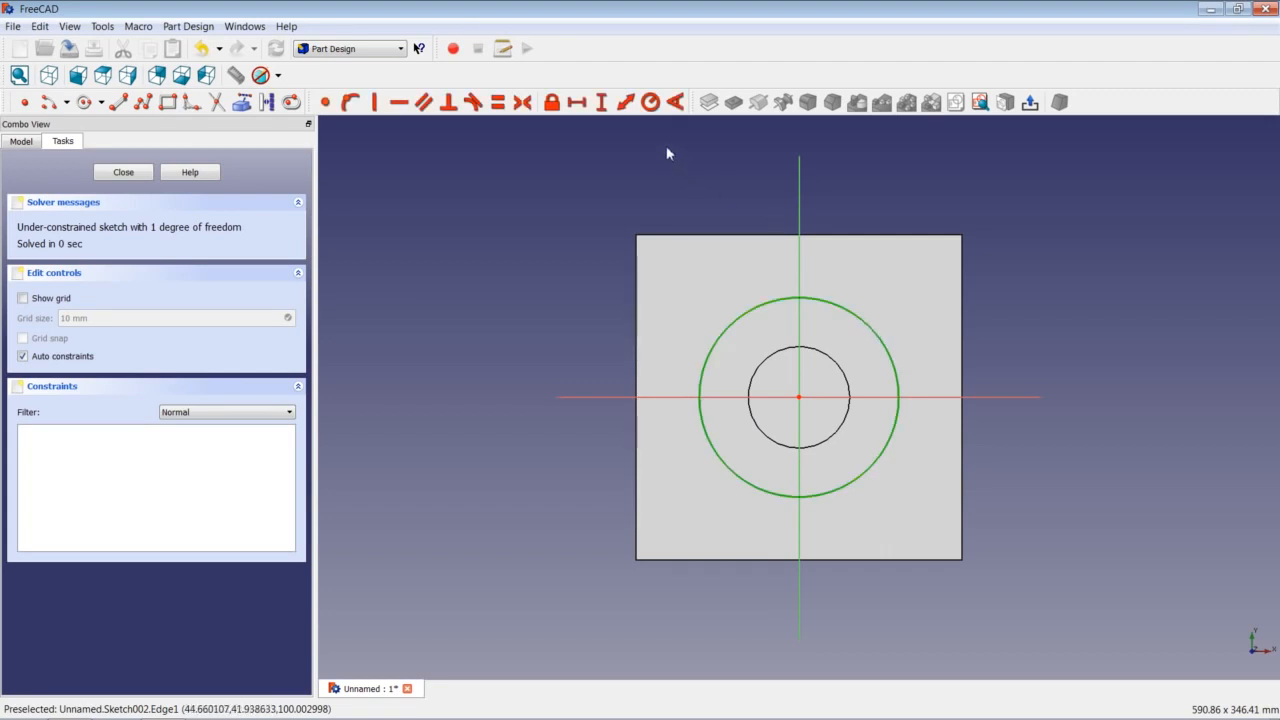
left_click(650, 102)
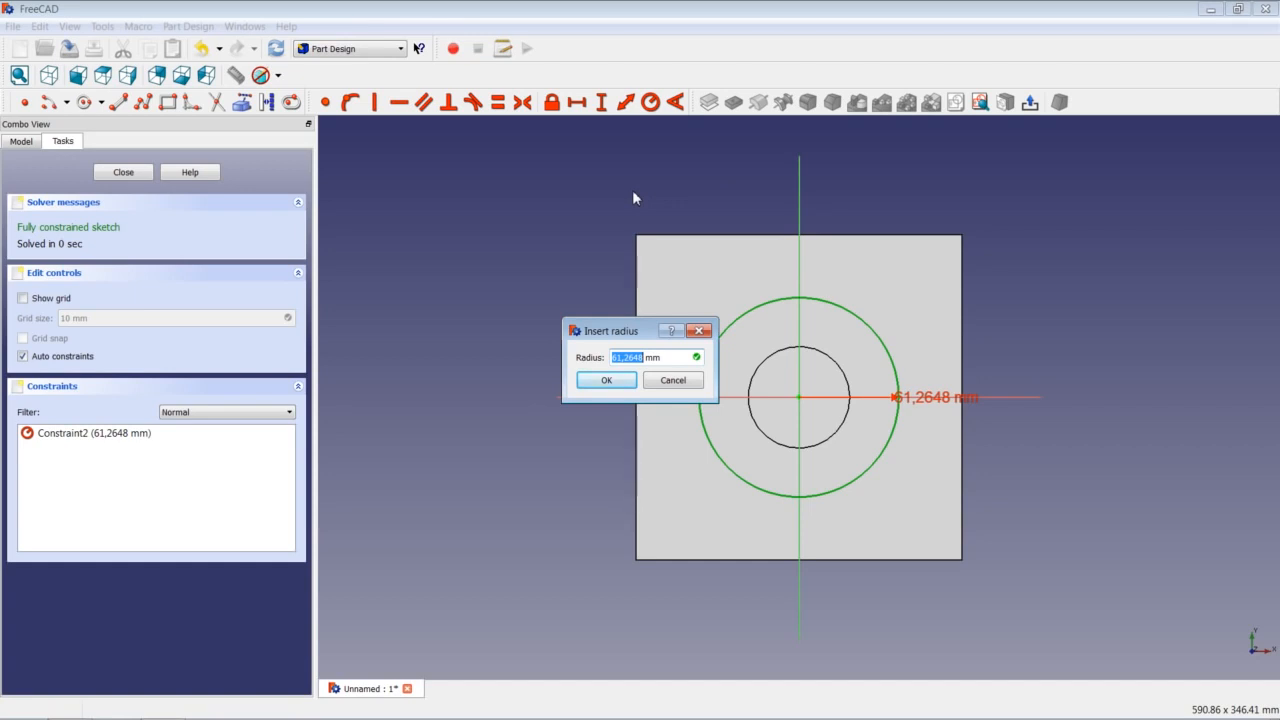
type("62,5")
left_click(604, 381)
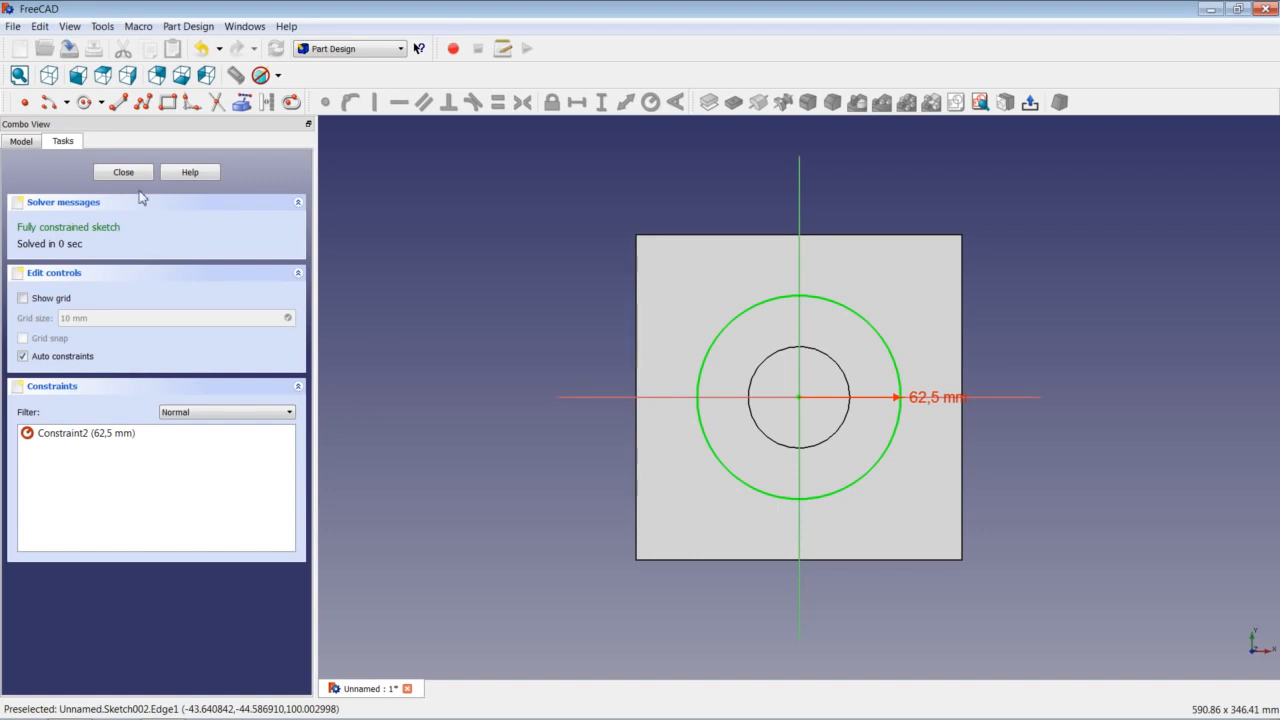
left_click(123, 173)
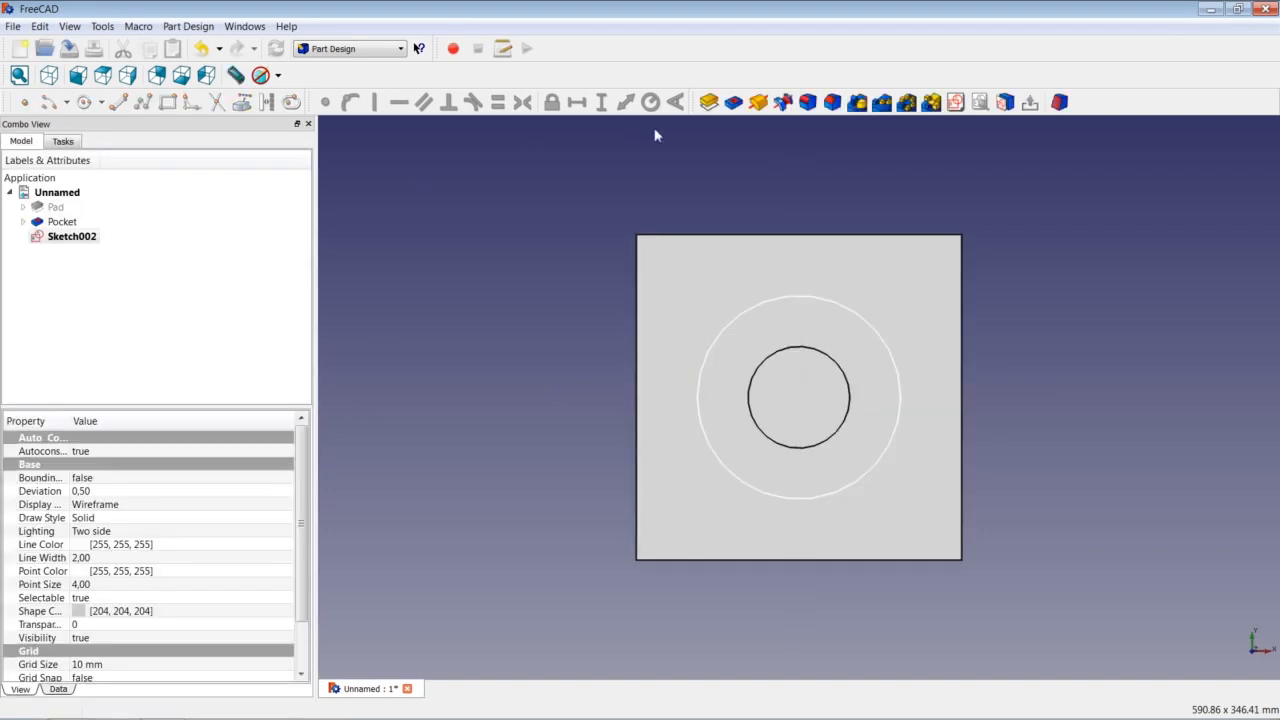
Pocket the ring sketch 50 mm deep into the cube as Pocket001.
left_click(733, 103)
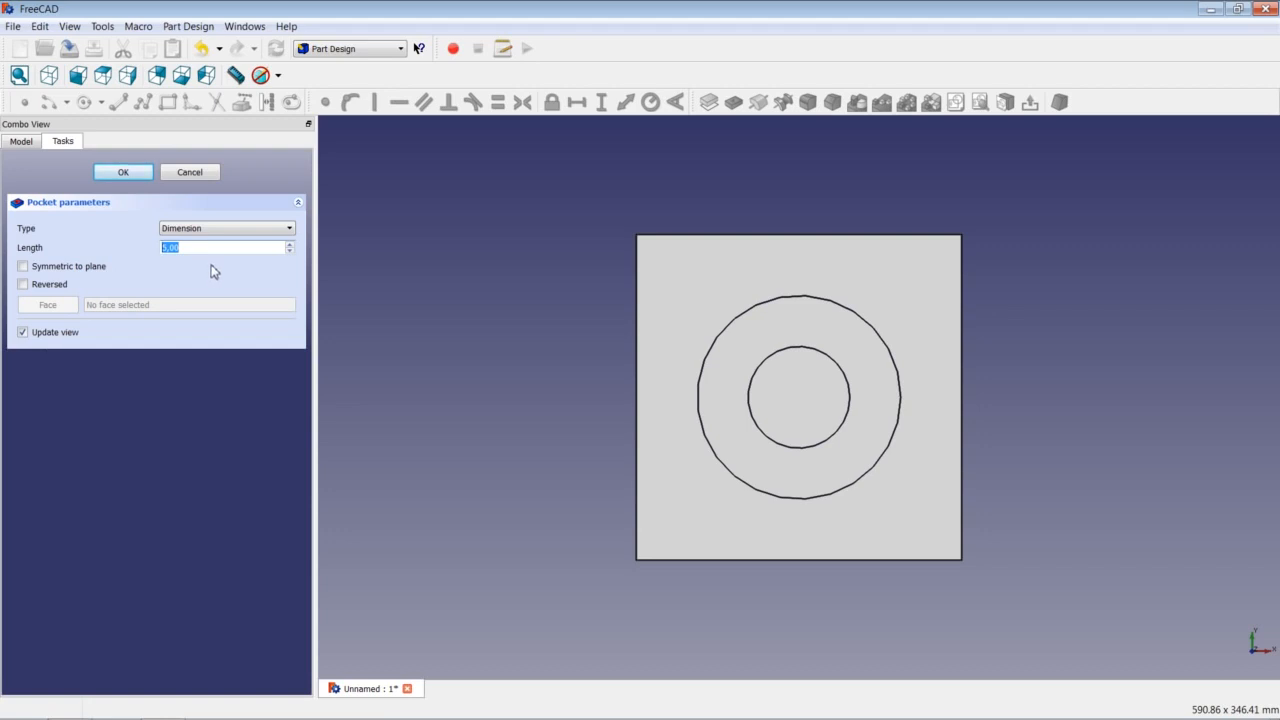
type("50")
left_click(122, 173)
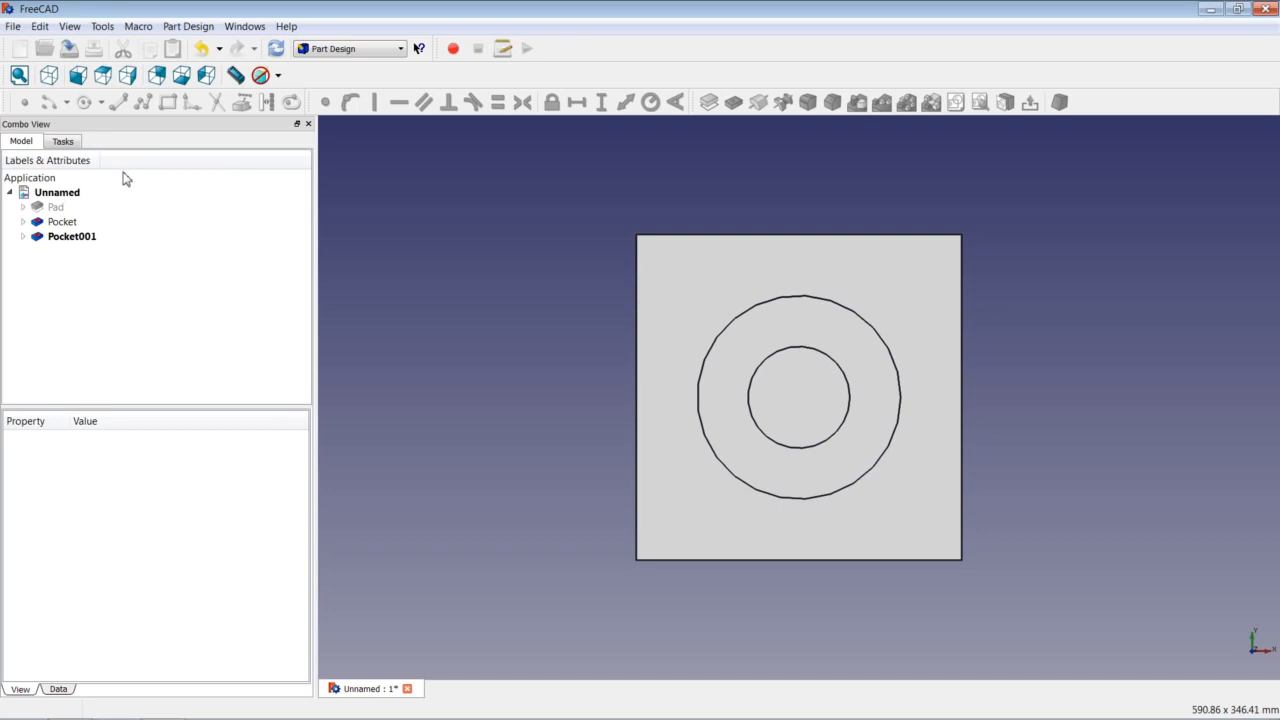
On the top face, sketch an origin-centred circle of radius 93,75 mm as Sketch003 and close it.
left_click(704, 288)
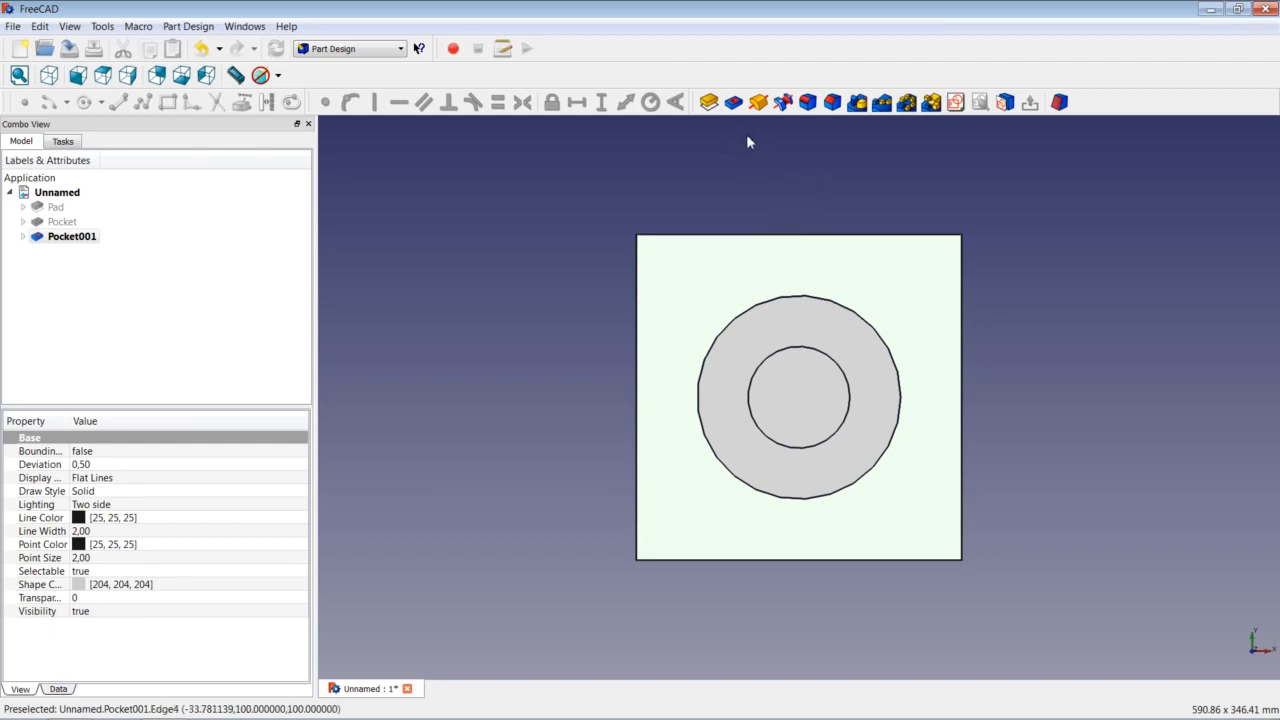
left_click(953, 108)
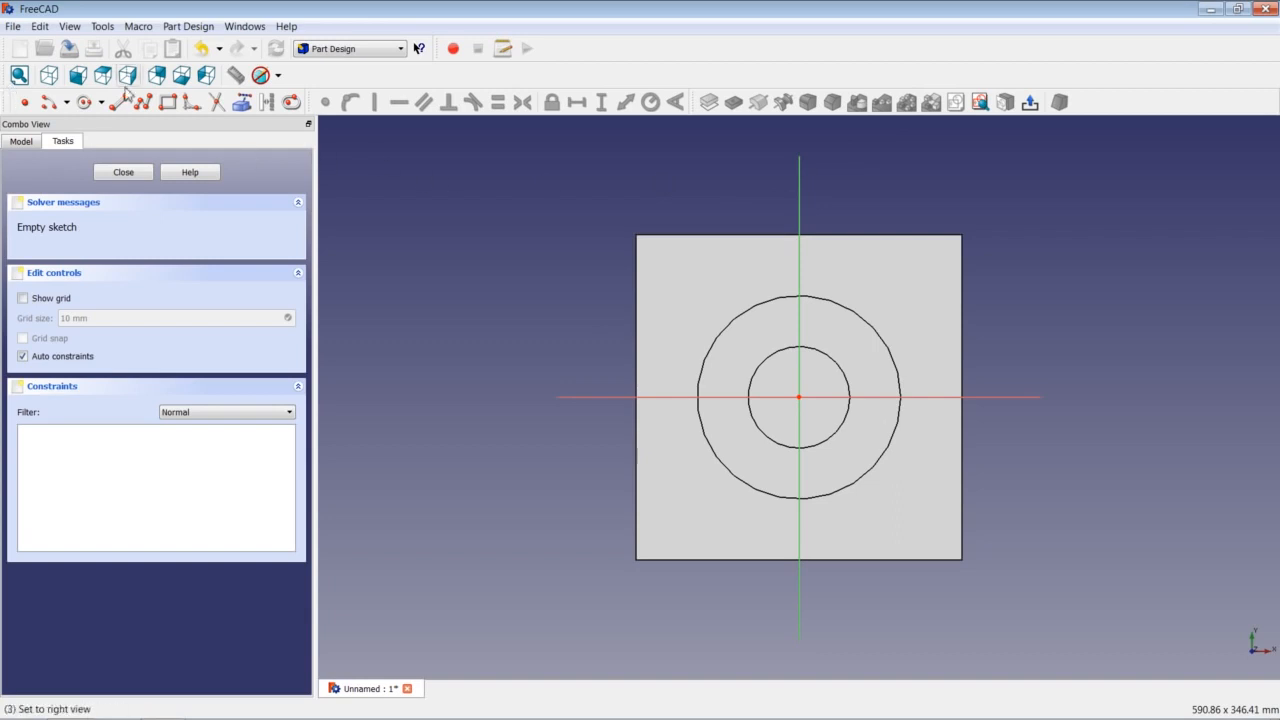
left_click(84, 103)
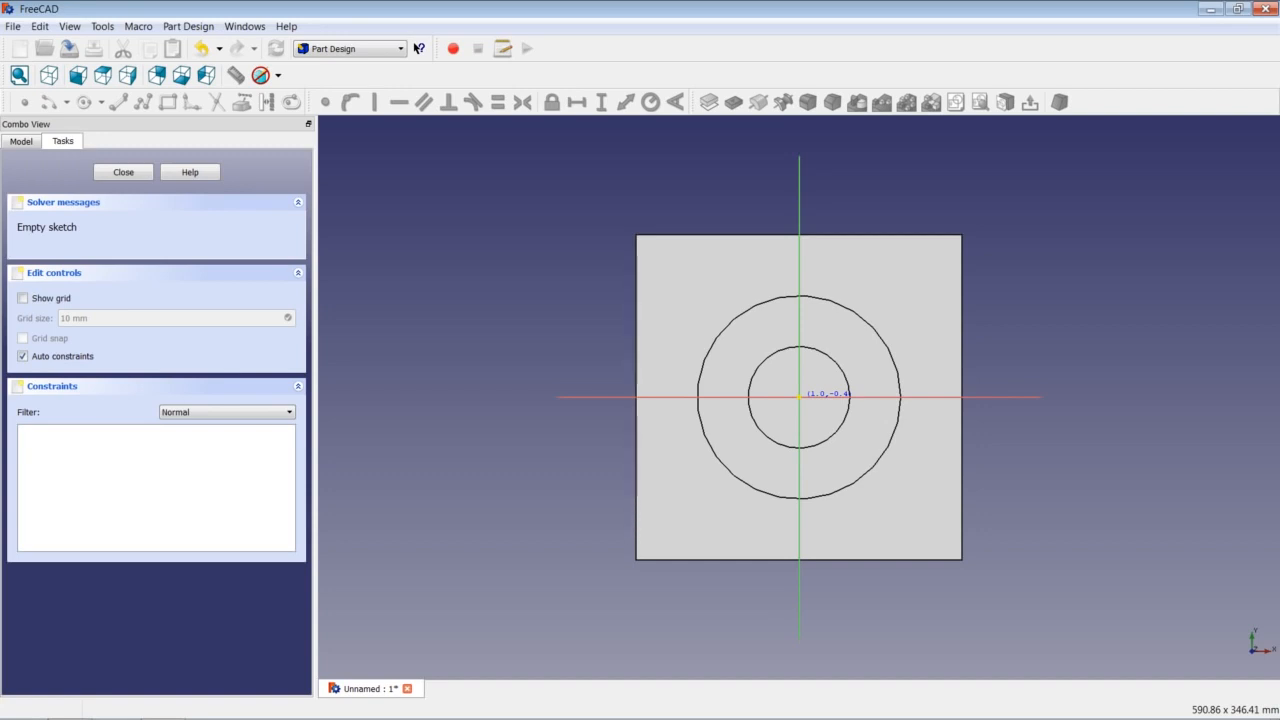
left_click(798, 396)
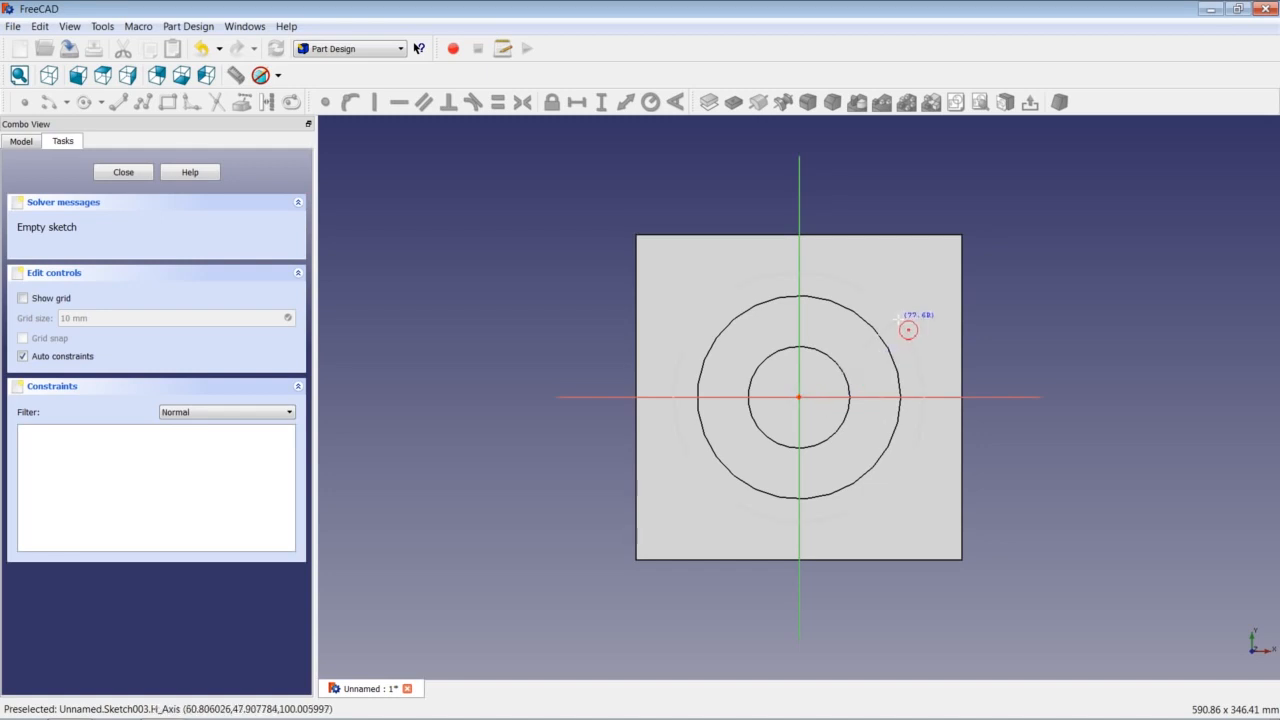
left_click(922, 345)
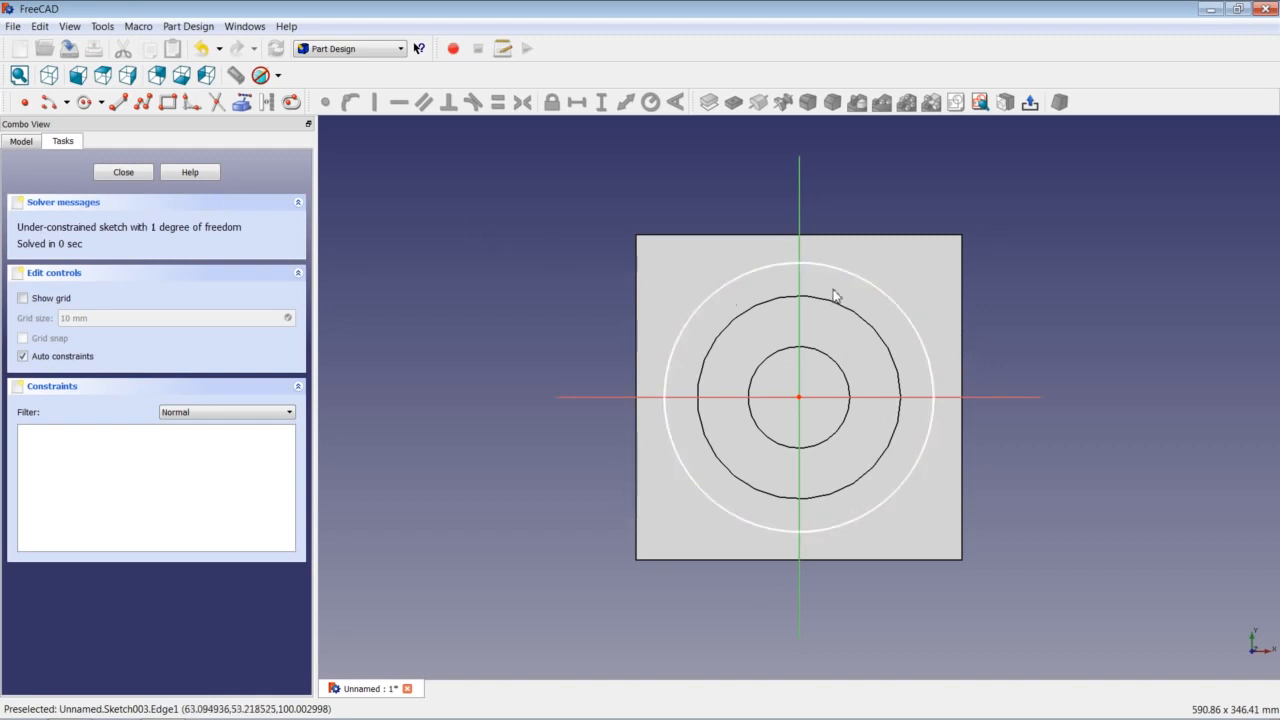
left_click(881, 290)
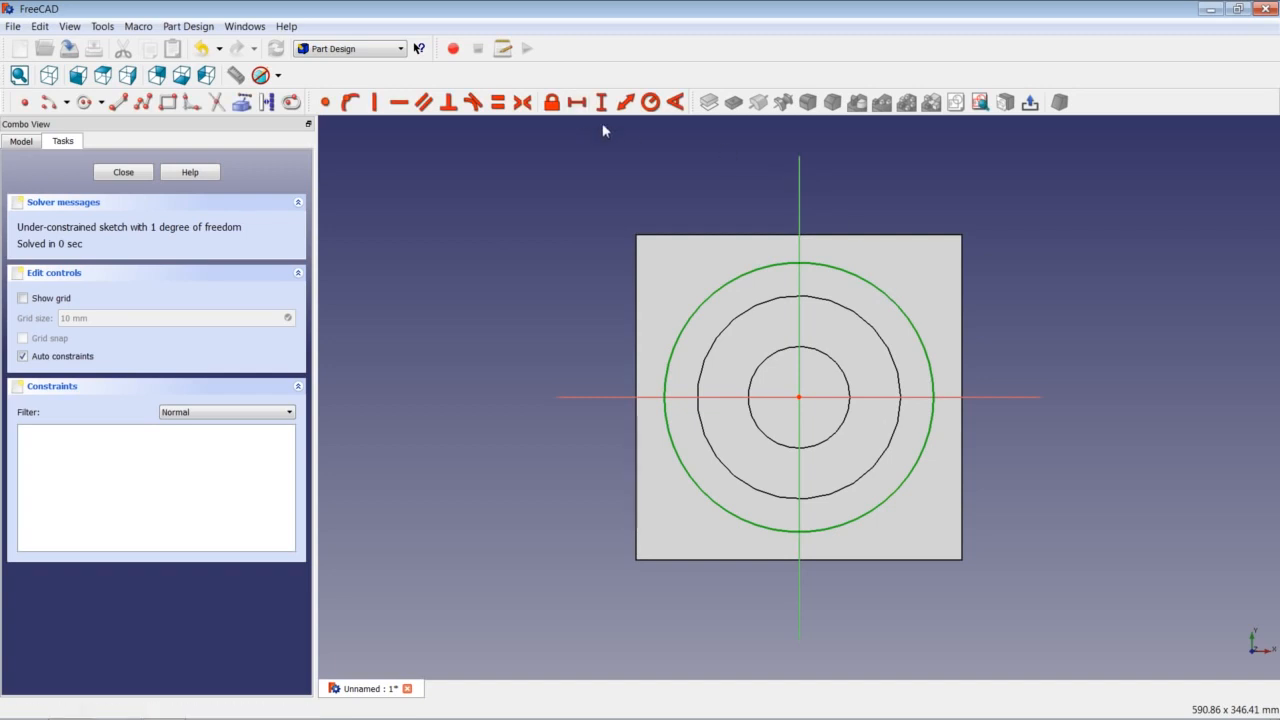
left_click(650, 102)
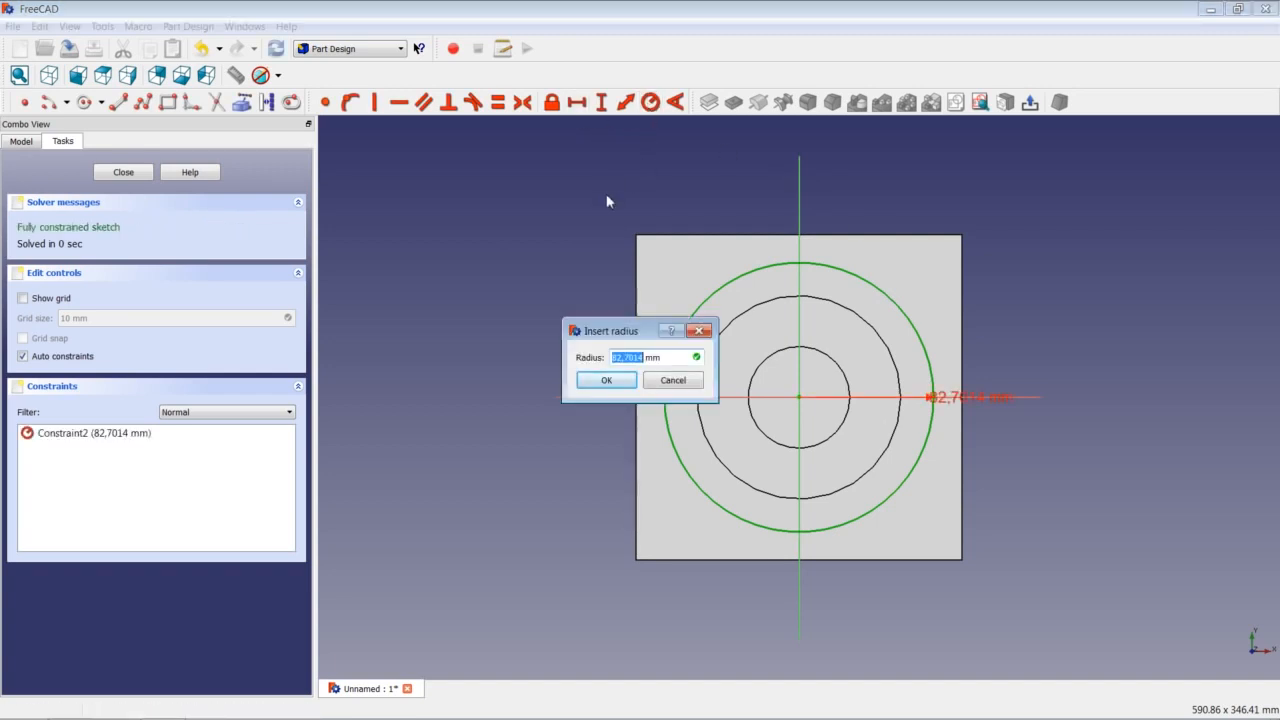
type("93,75")
key("Return")
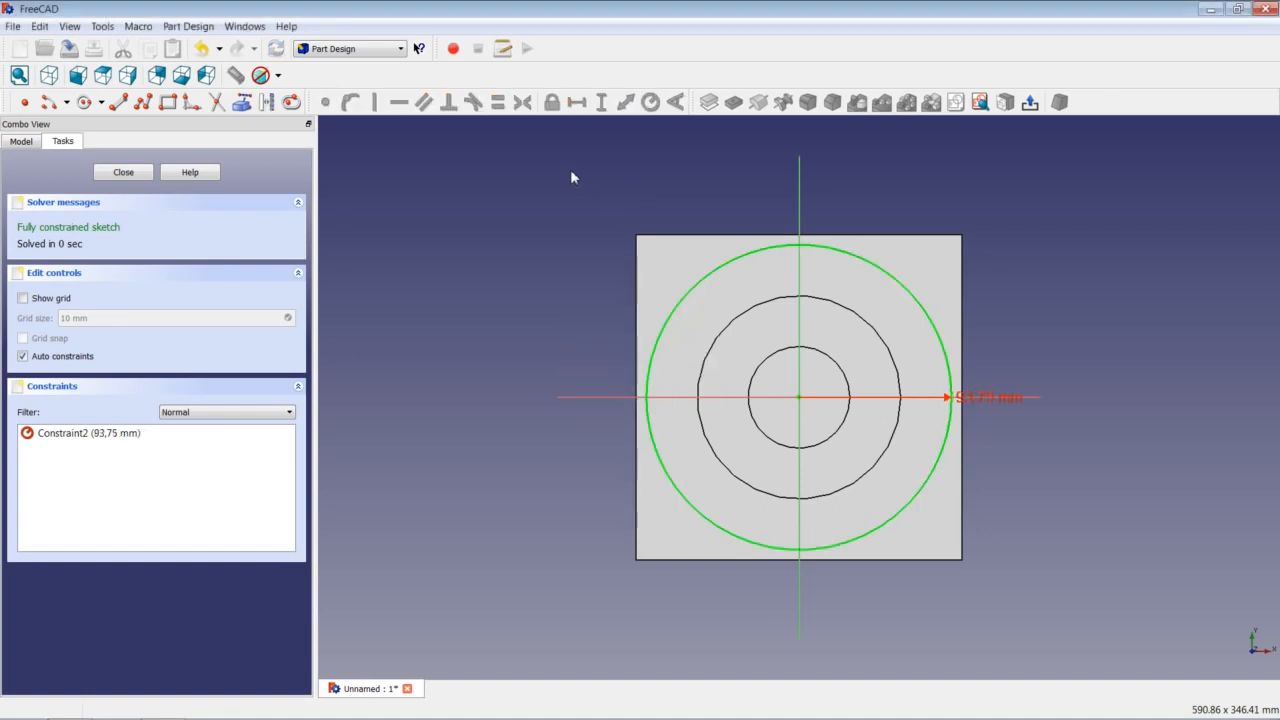
left_click(122, 173)
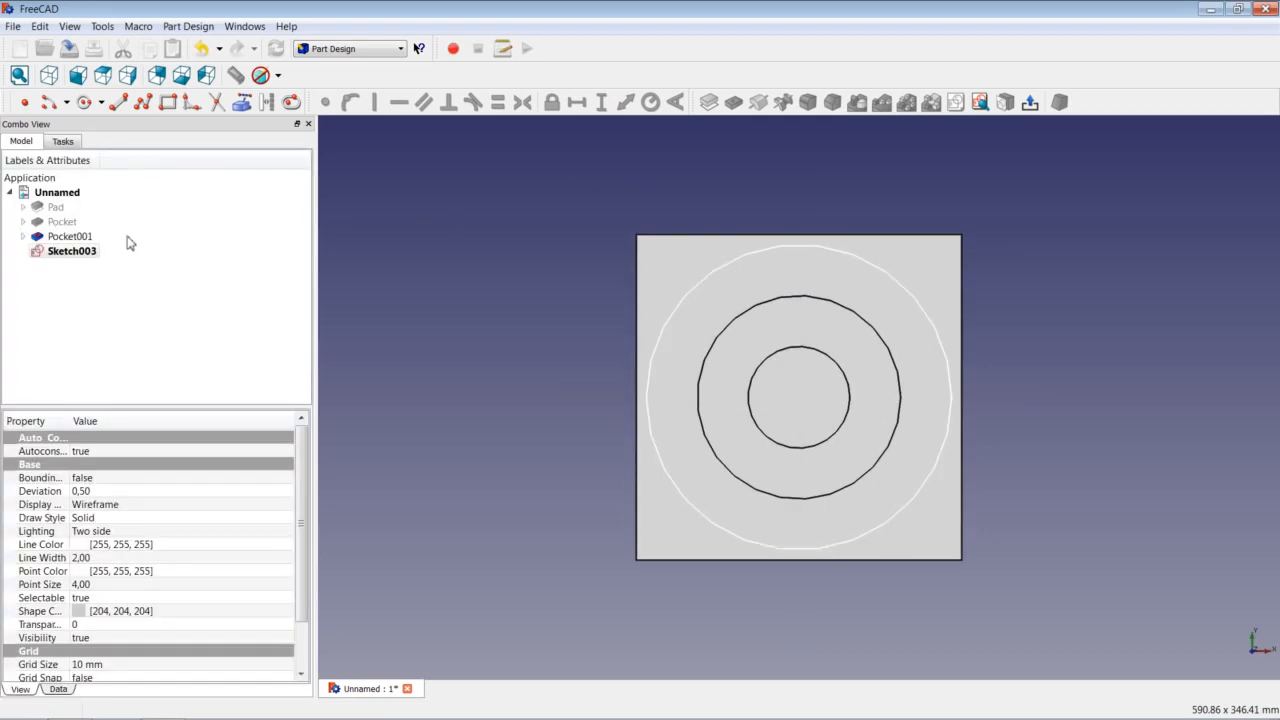
Pocket Sketch003 25 mm deep as Pocket002.
left_click(736, 104)
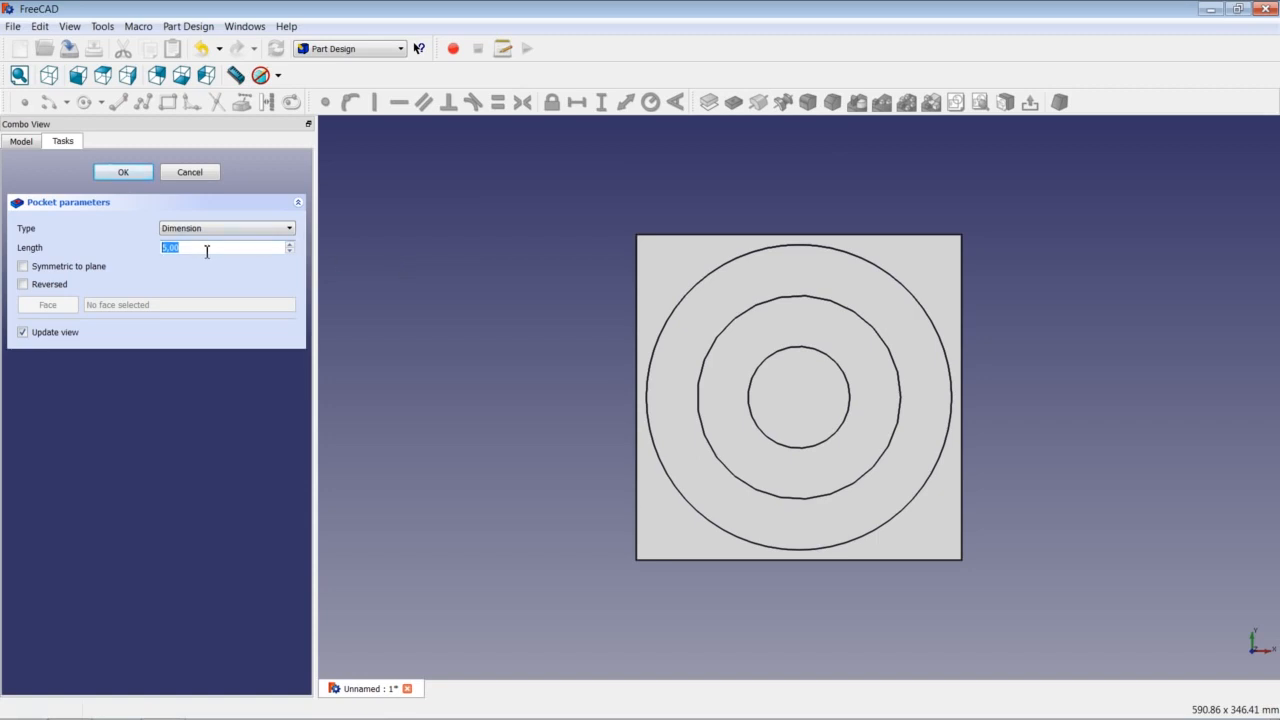
type("25")
left_click(128, 174)
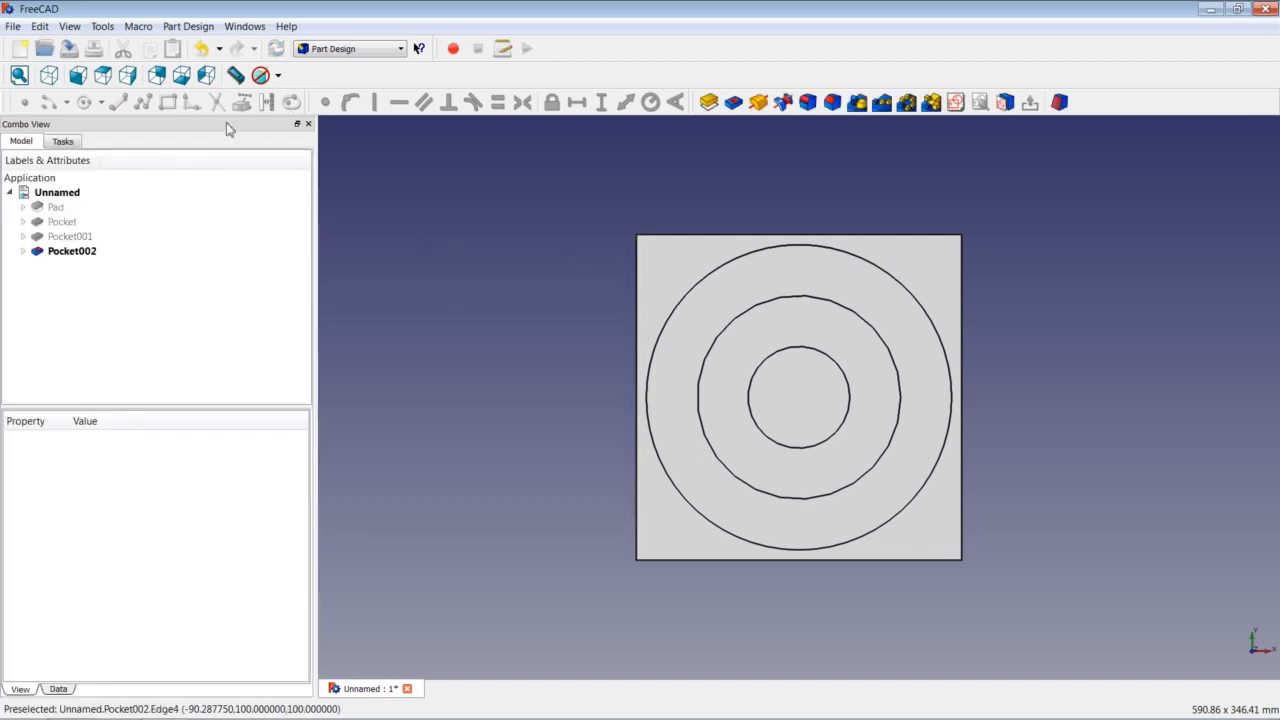
Show the cube in isometric view and fit the whole model on screen.
left_click(50, 76)
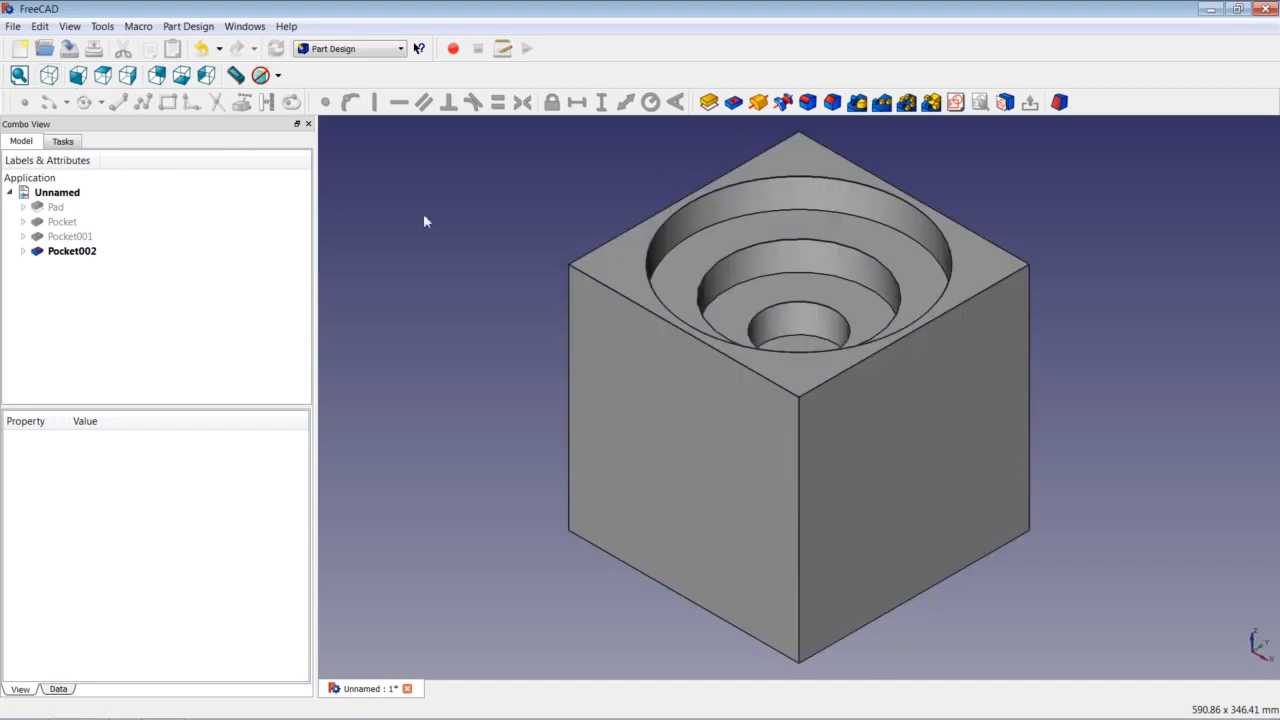
right_click(444, 218)
left_click(469, 228)
left_click(278, 76)
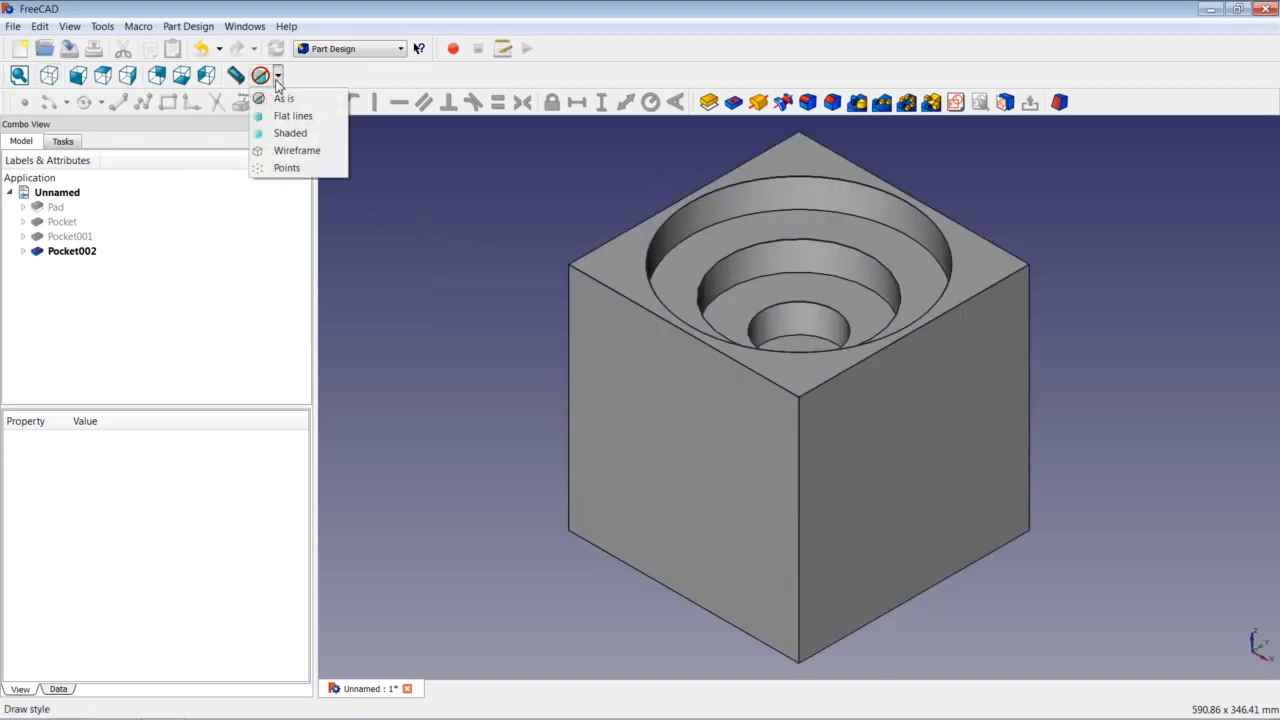
left_click(297, 150)
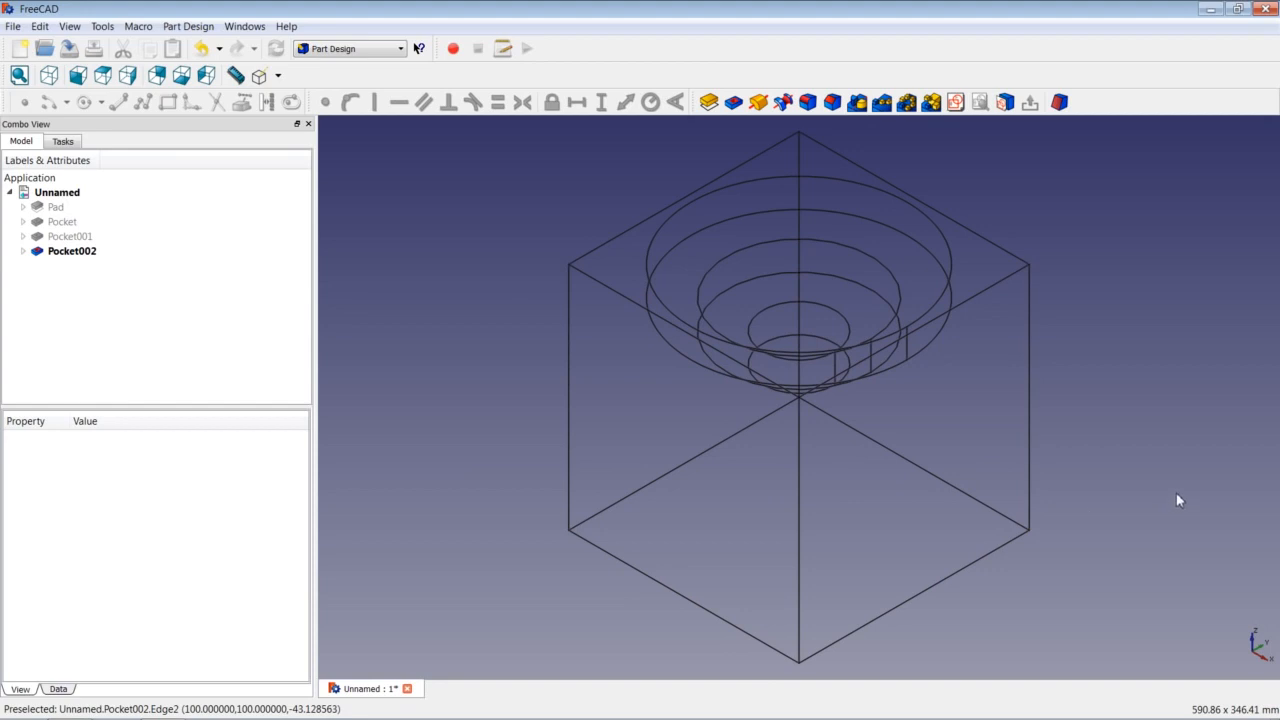
left_click(280, 77)
left_click(296, 112)
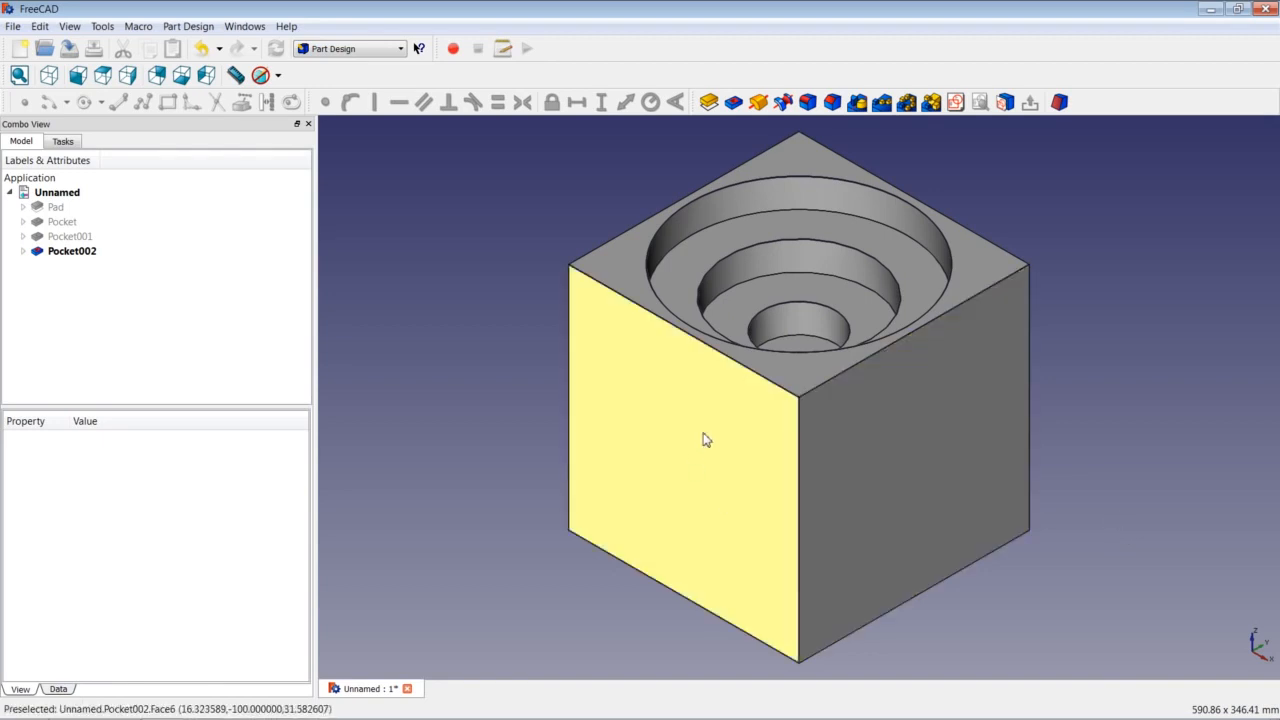
On the cube's left front face, sketch an origin-centred circle of radius 31,25 mm.
left_click(715, 441)
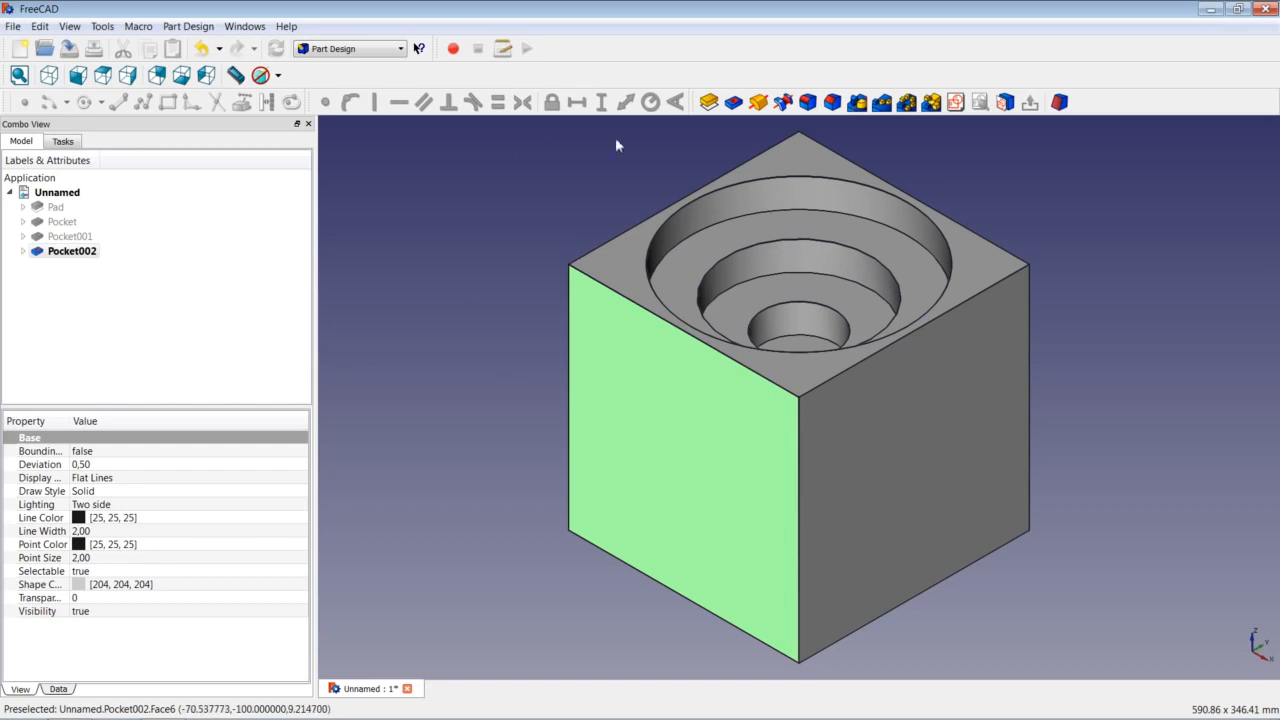
left_click(956, 103)
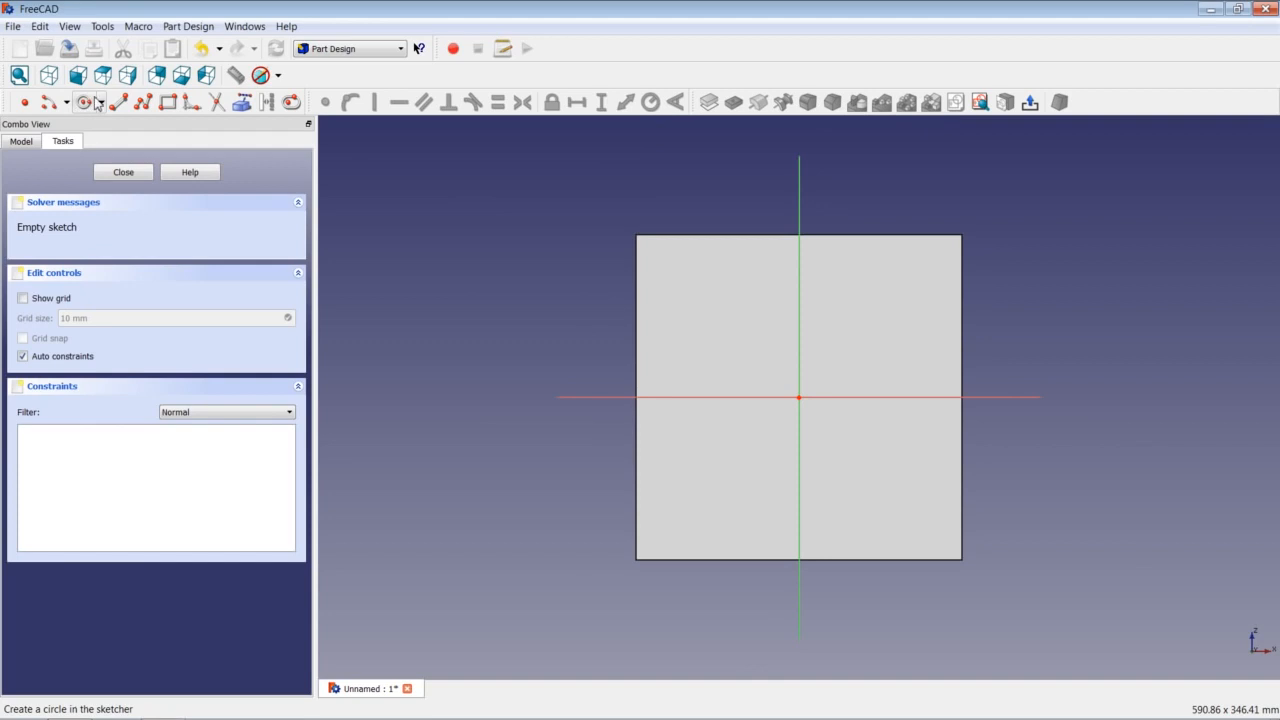
left_click(90, 102)
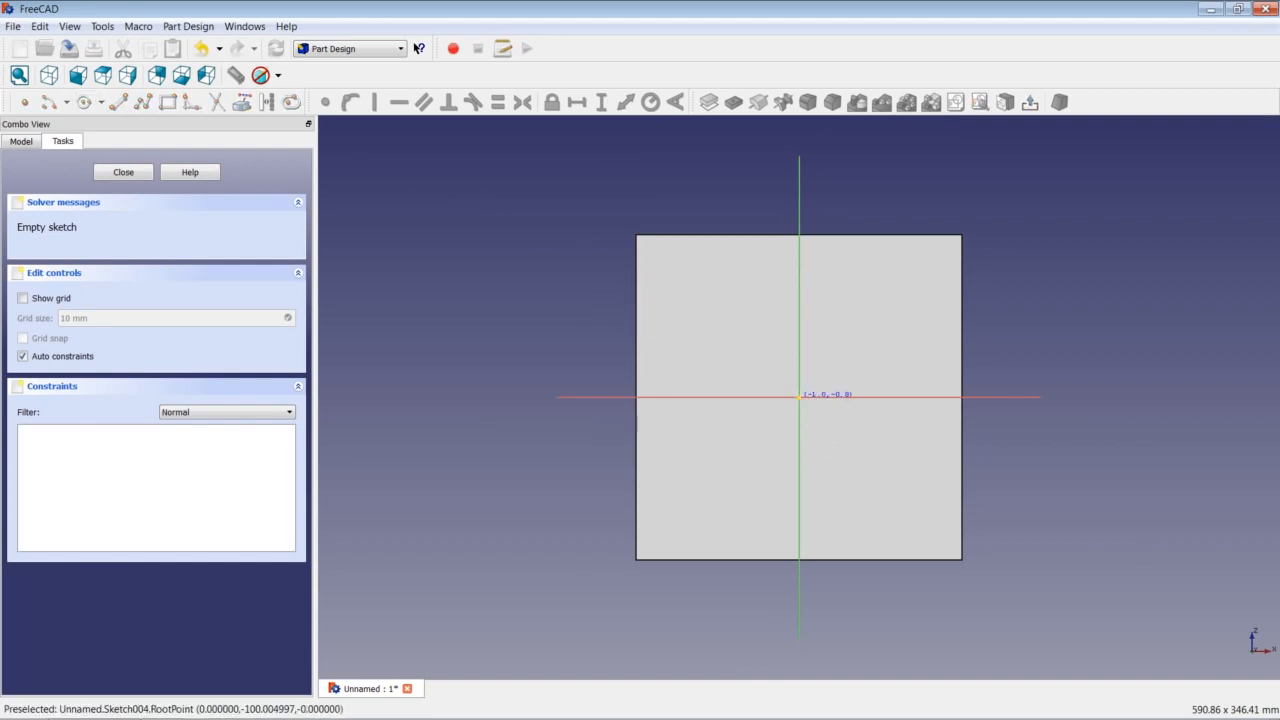
left_click(799, 397)
left_click(874, 338)
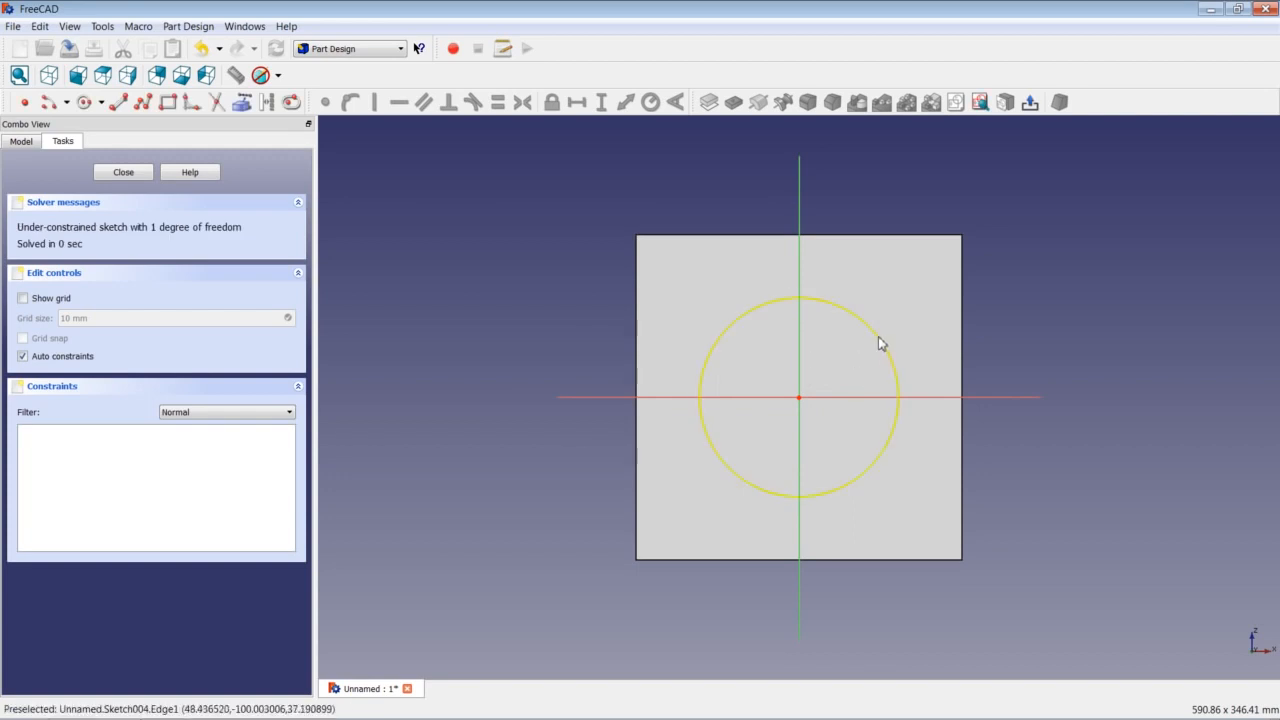
left_click(880, 344)
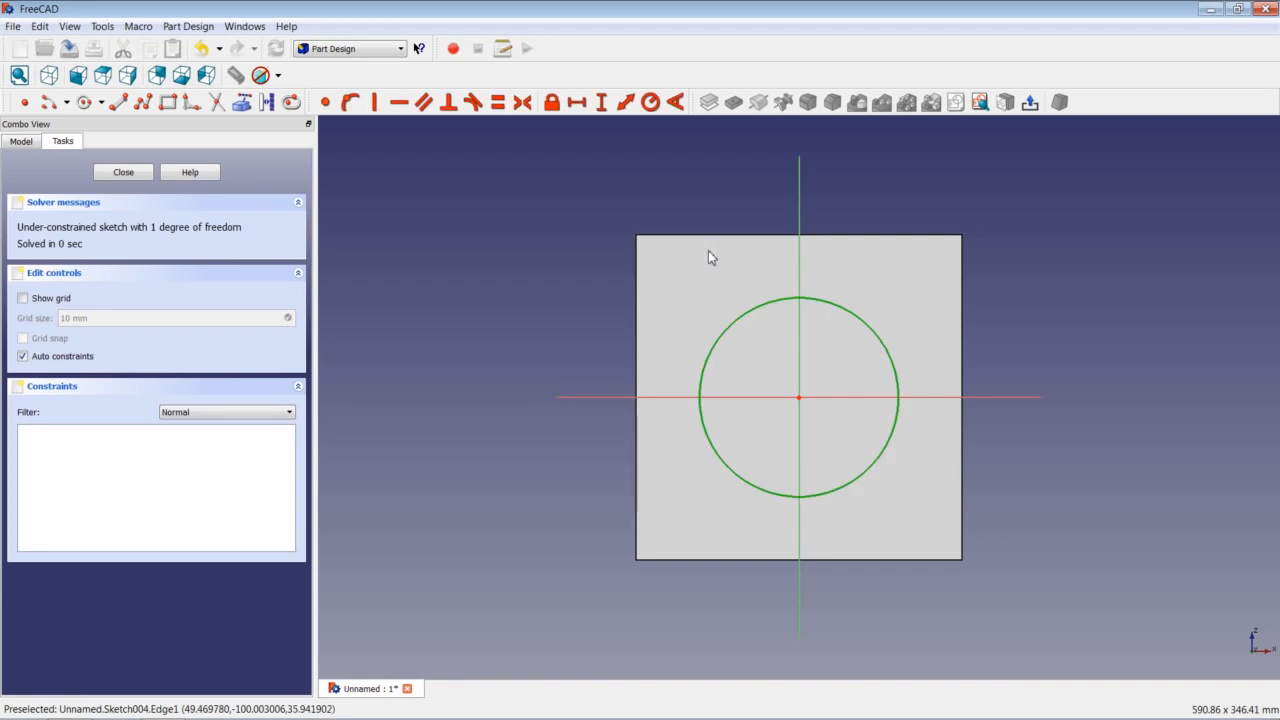
left_click(651, 103)
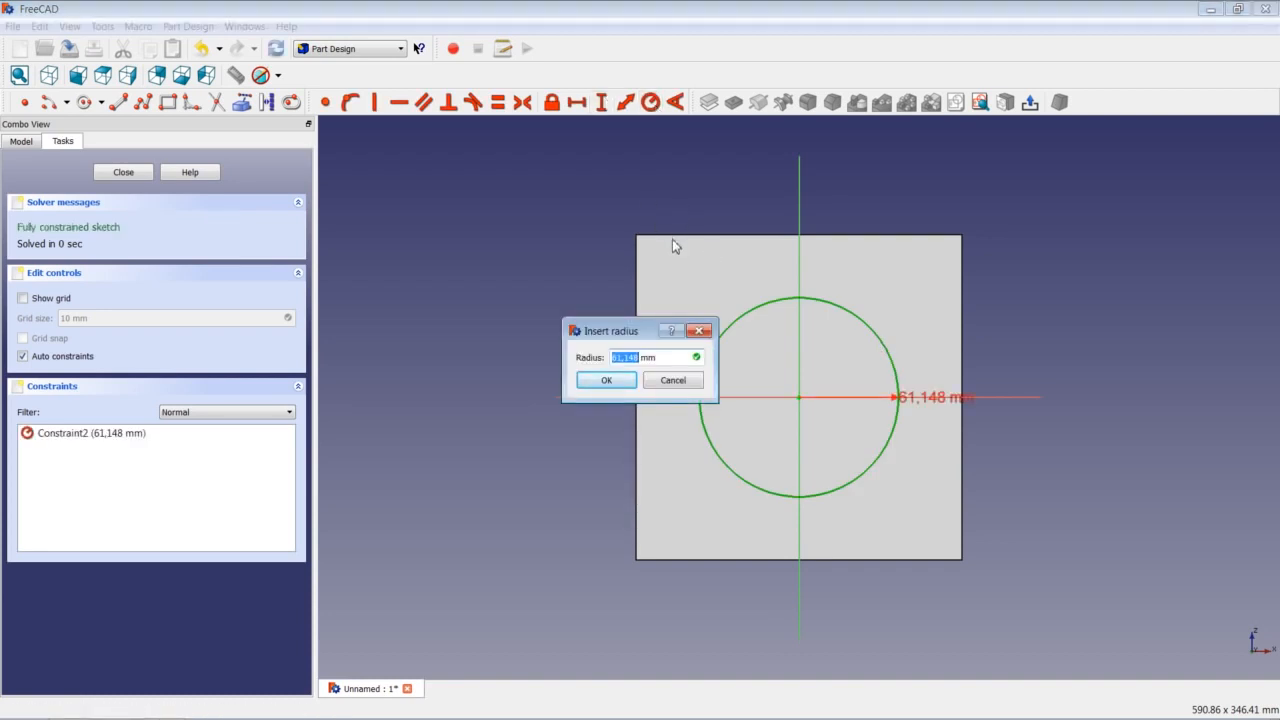
type("31,25")
key("Return")
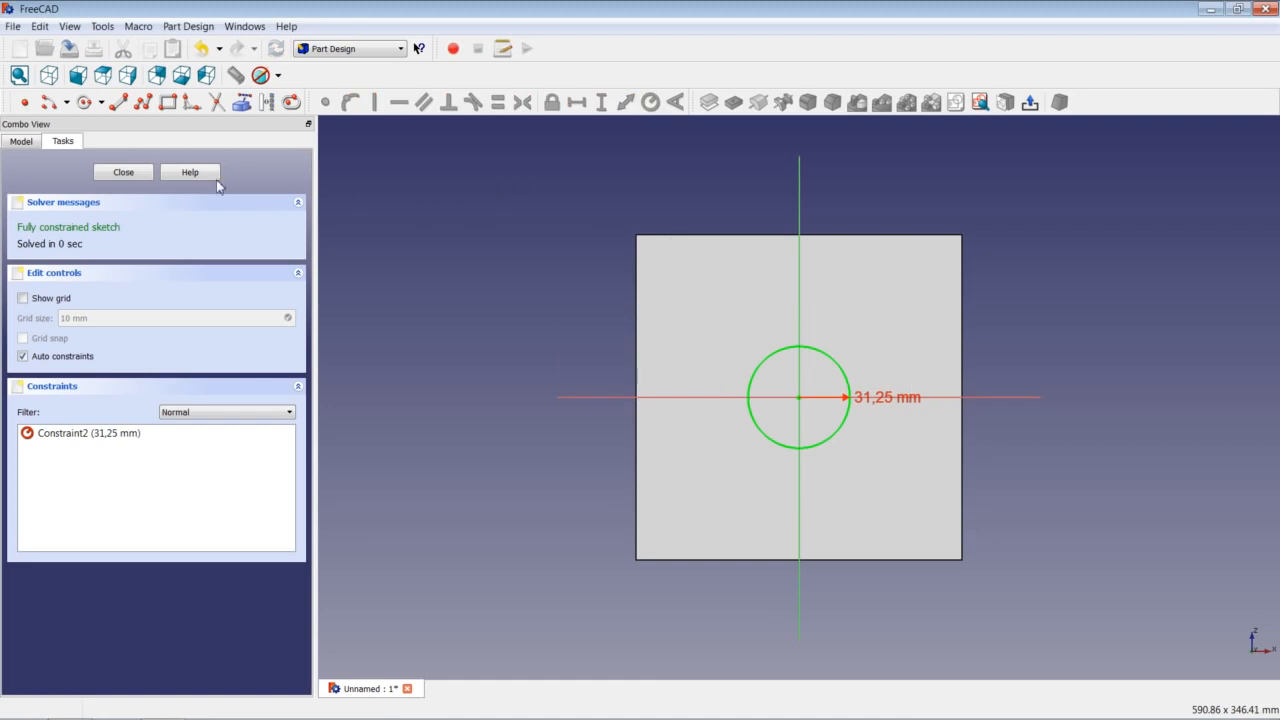
left_click(133, 172)
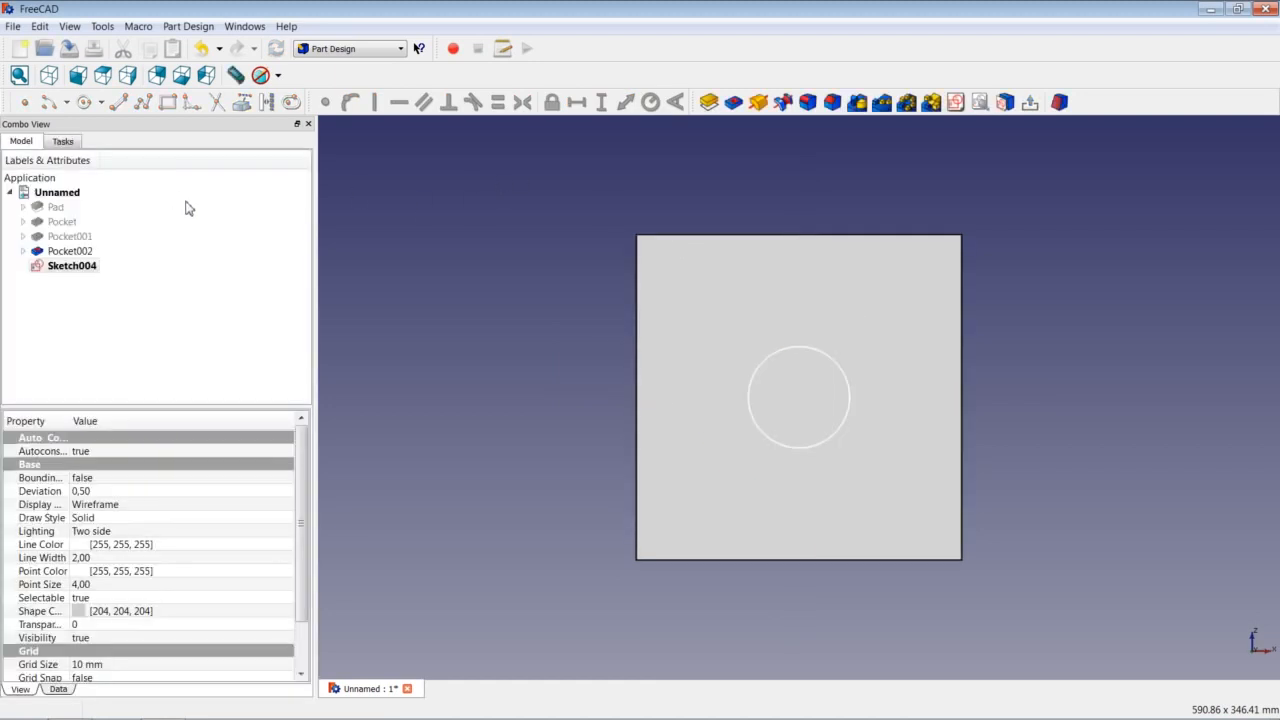
Pocket the circle 75 mm deep as Pocket003.
left_click(733, 102)
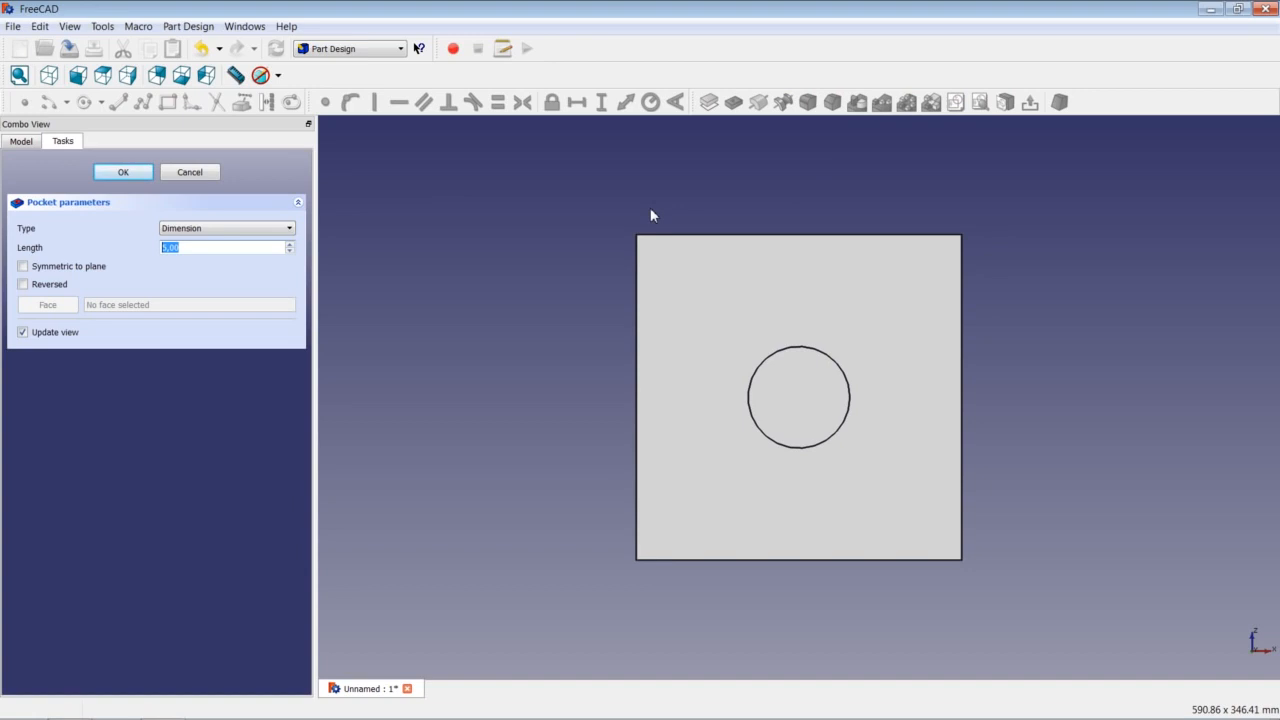
type("75")
key("Return")
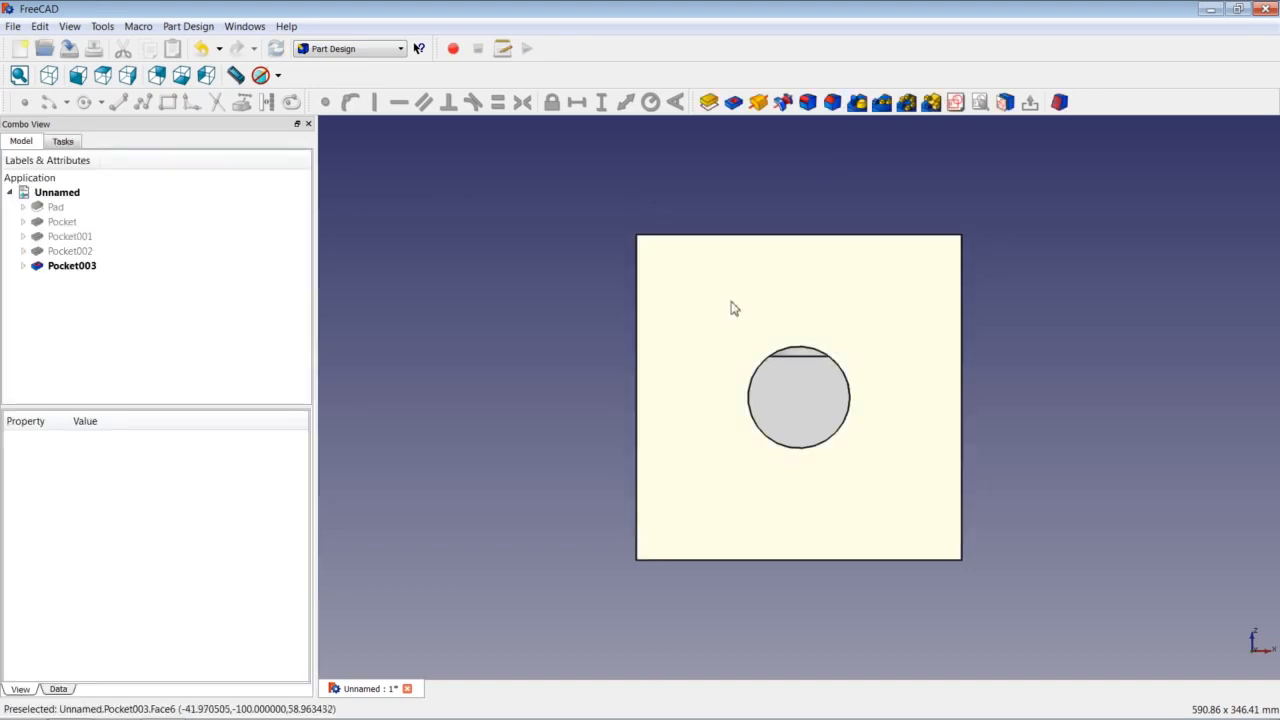
On the same face, sketch a concentric circle of radius 62,5 mm as Sketch005.
left_click(707, 315)
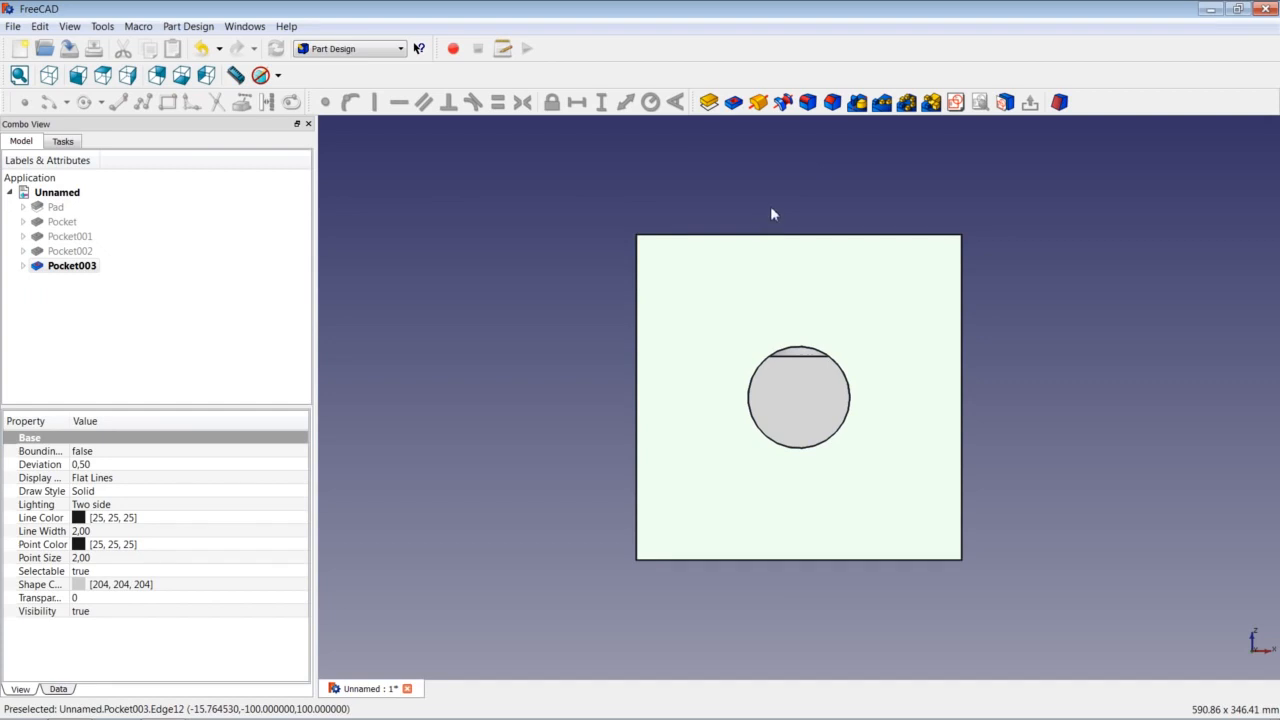
left_click(955, 102)
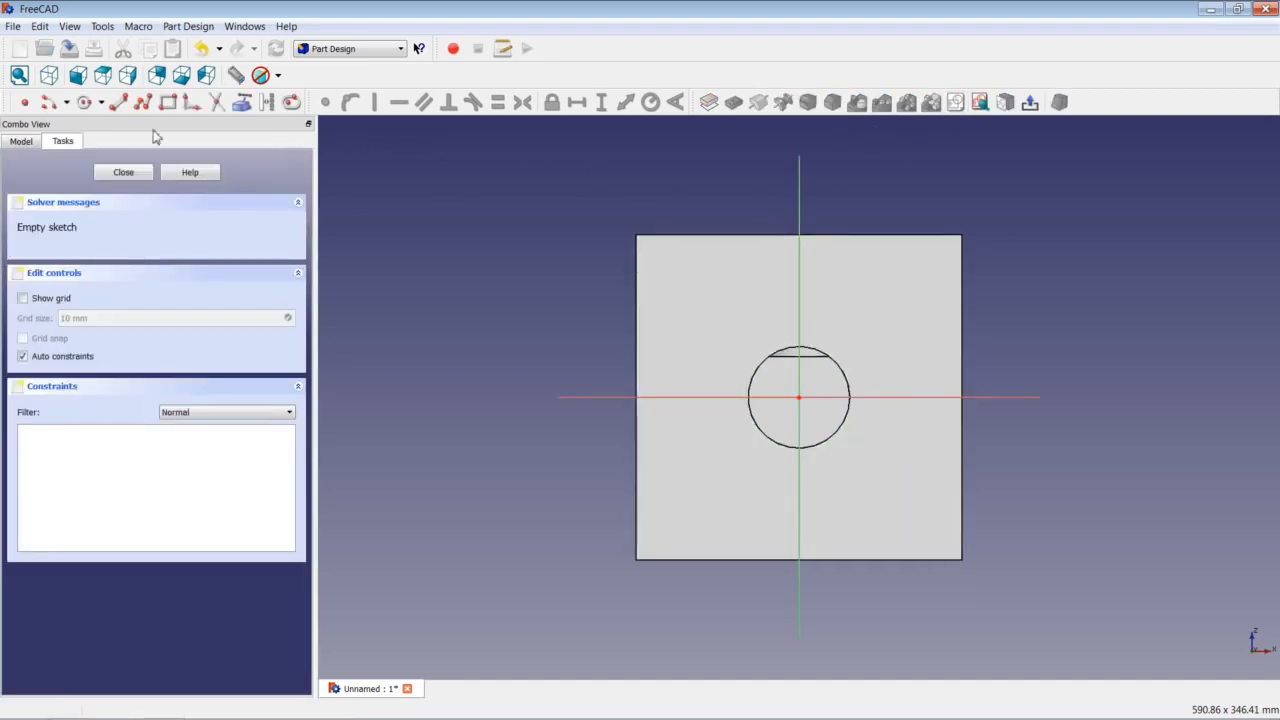
left_click(84, 102)
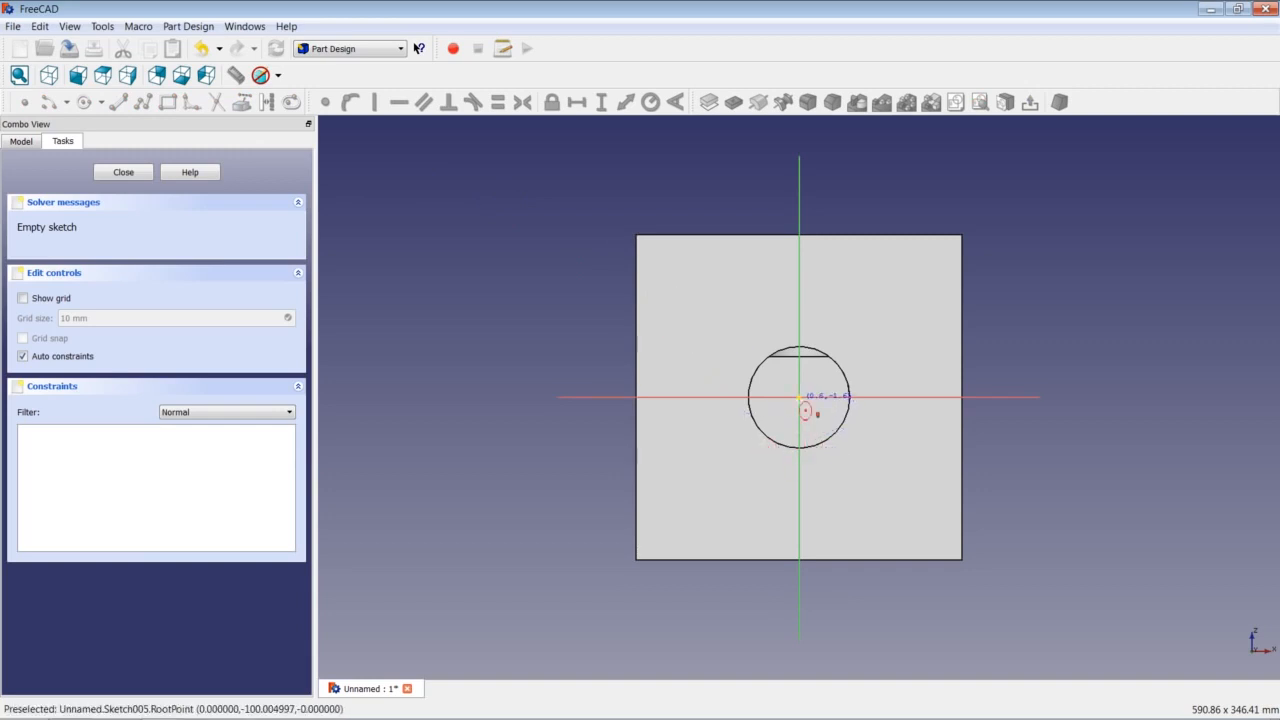
left_click(799, 397)
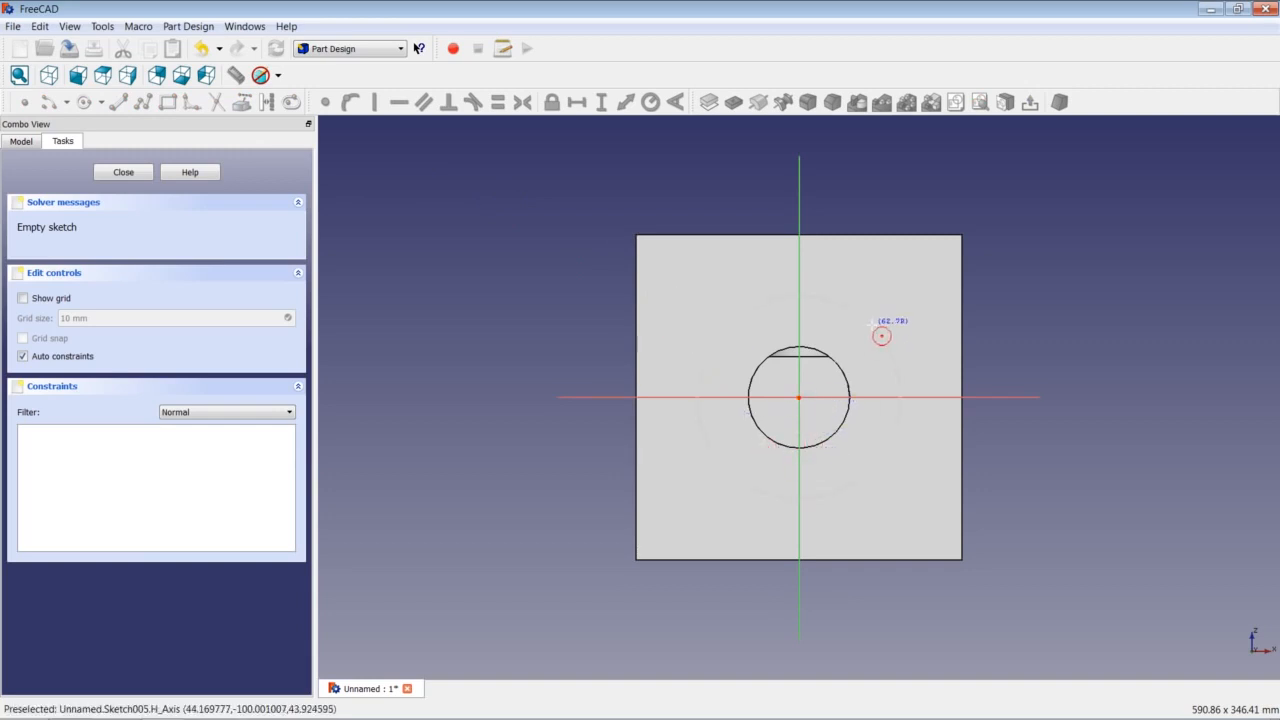
left_click(872, 336)
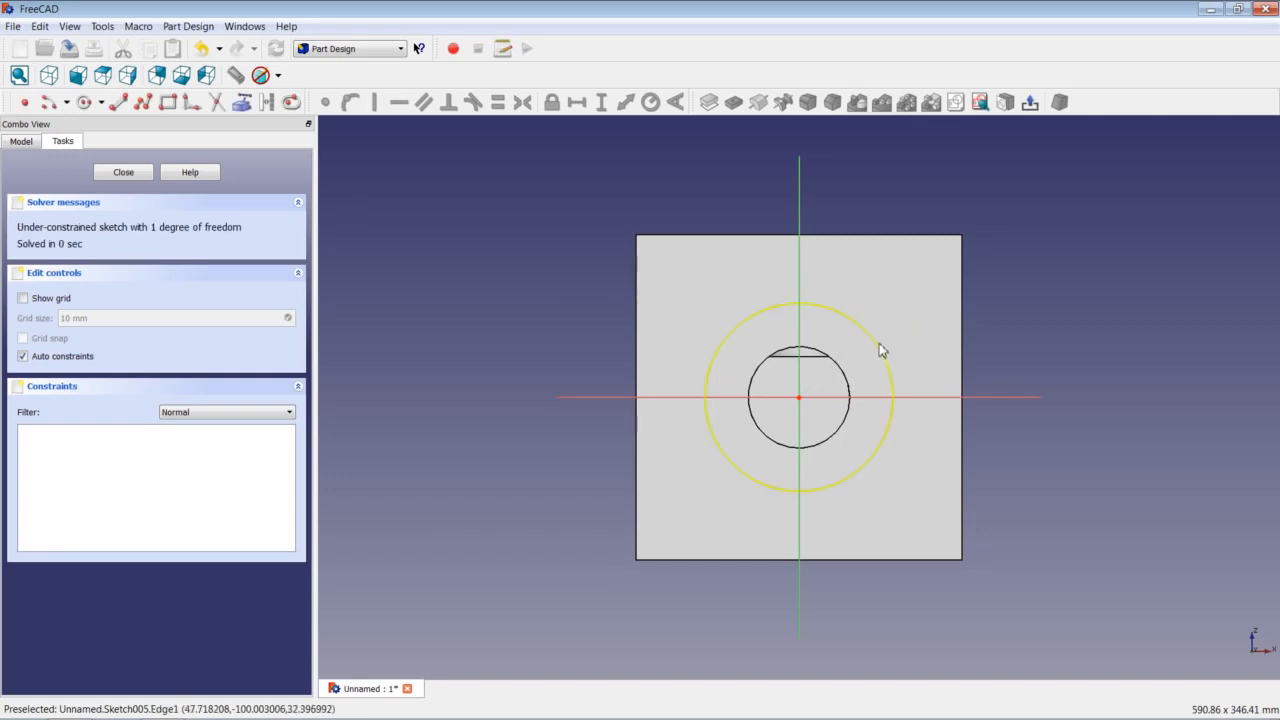
left_click(882, 350)
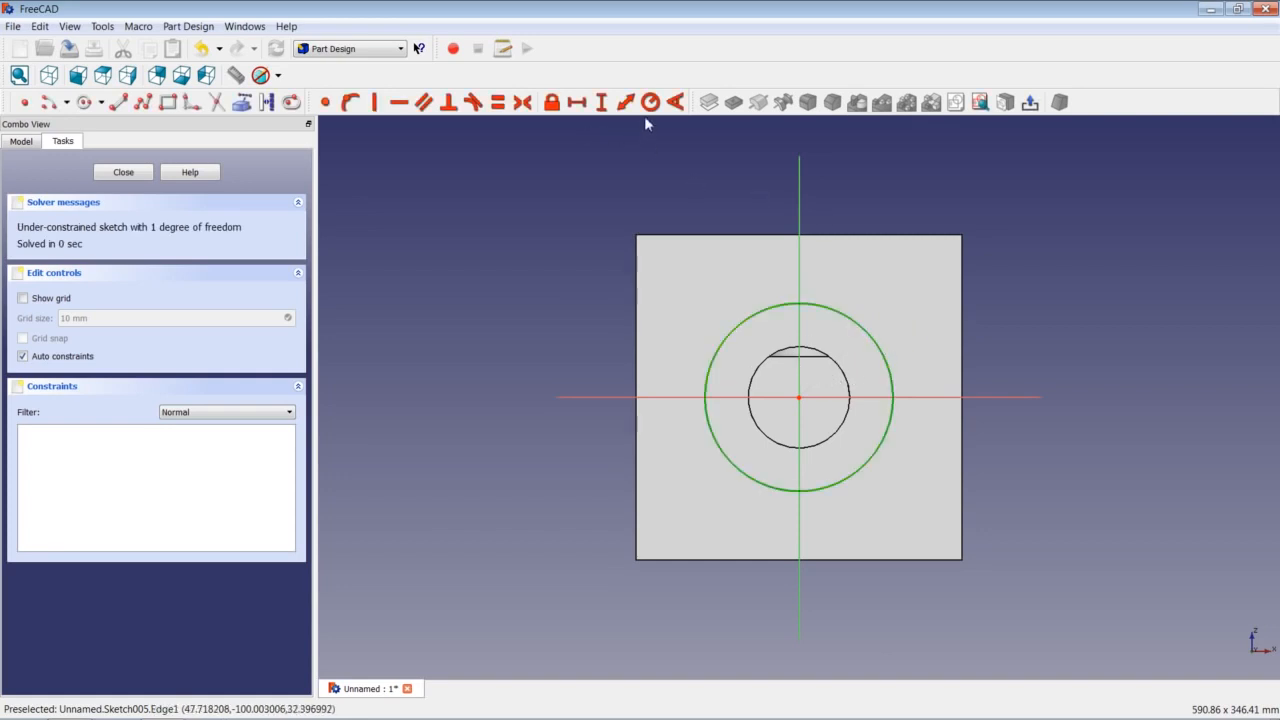
left_click(650, 103)
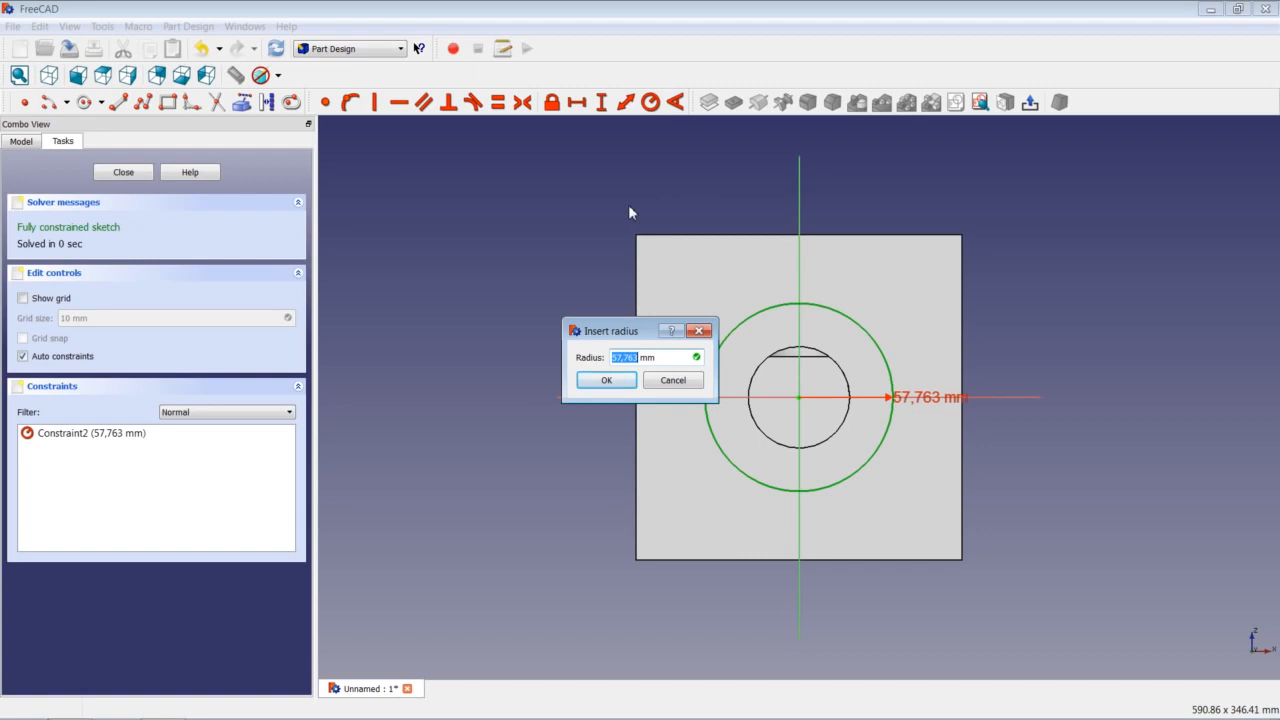
type("62,5")
key("Return")
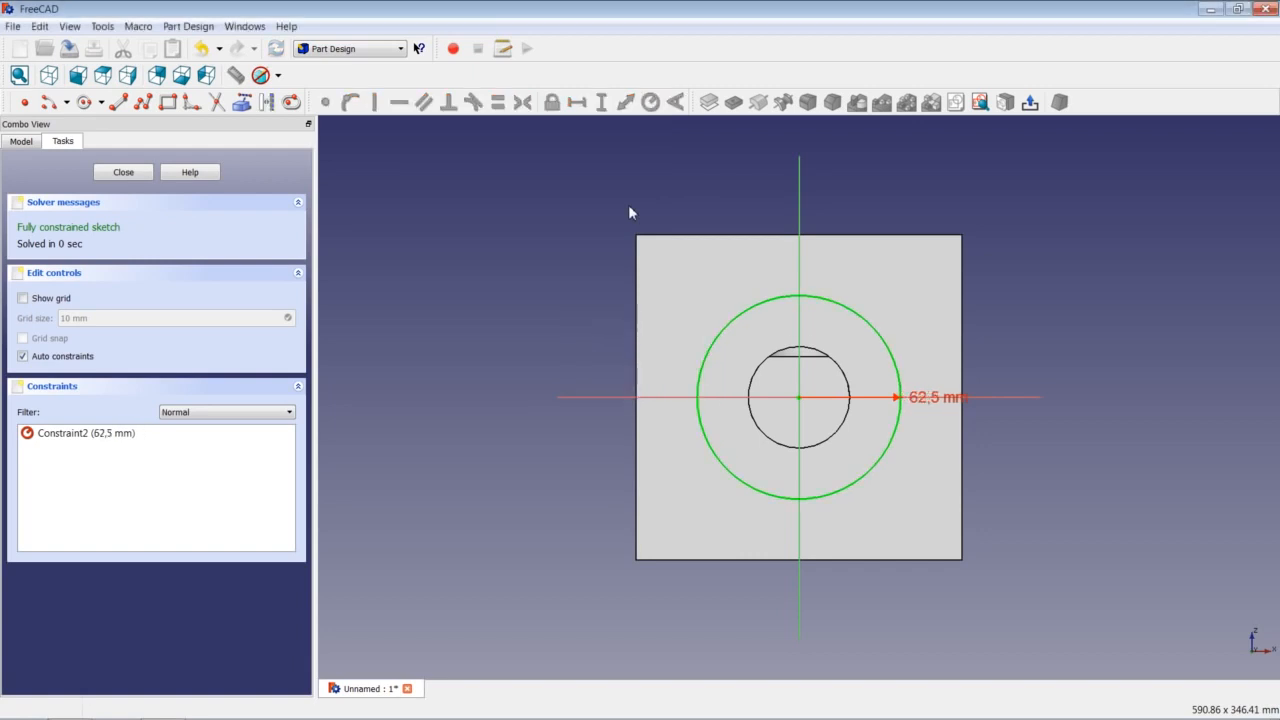
left_click(124, 173)
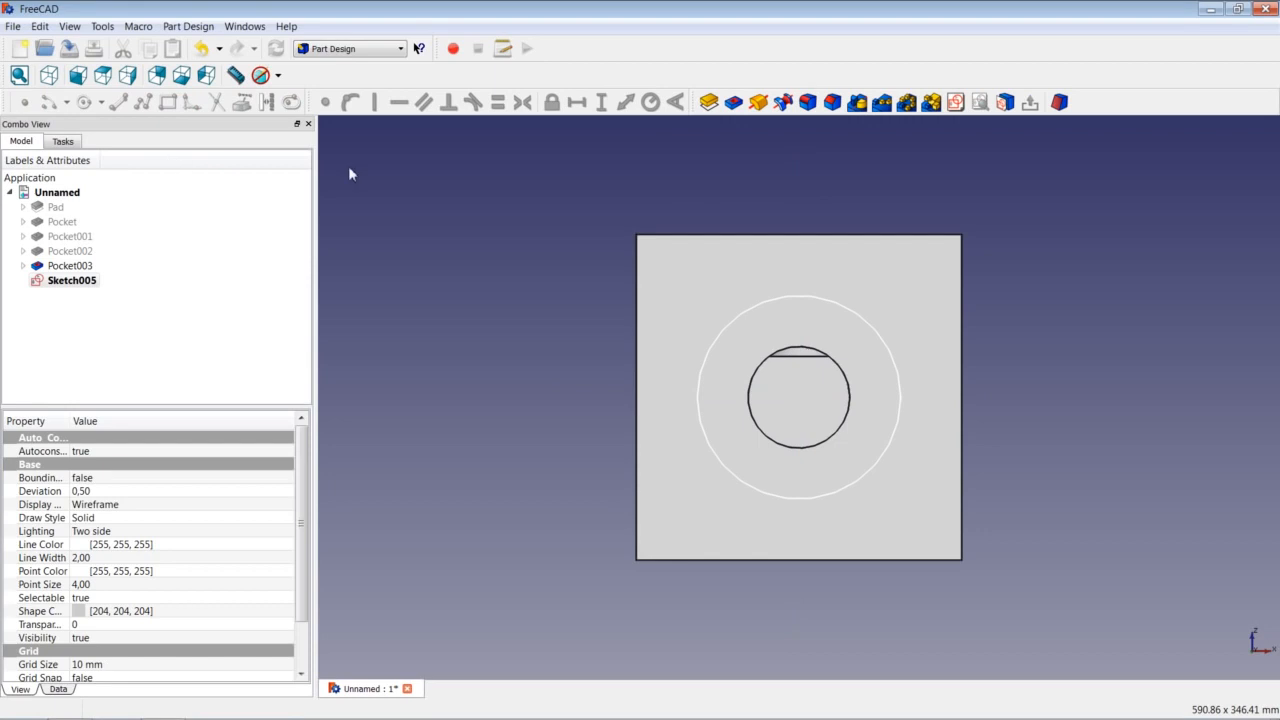
Pocket the 62,5 mm circle 50 mm deep as Pocket004.
left_click(733, 102)
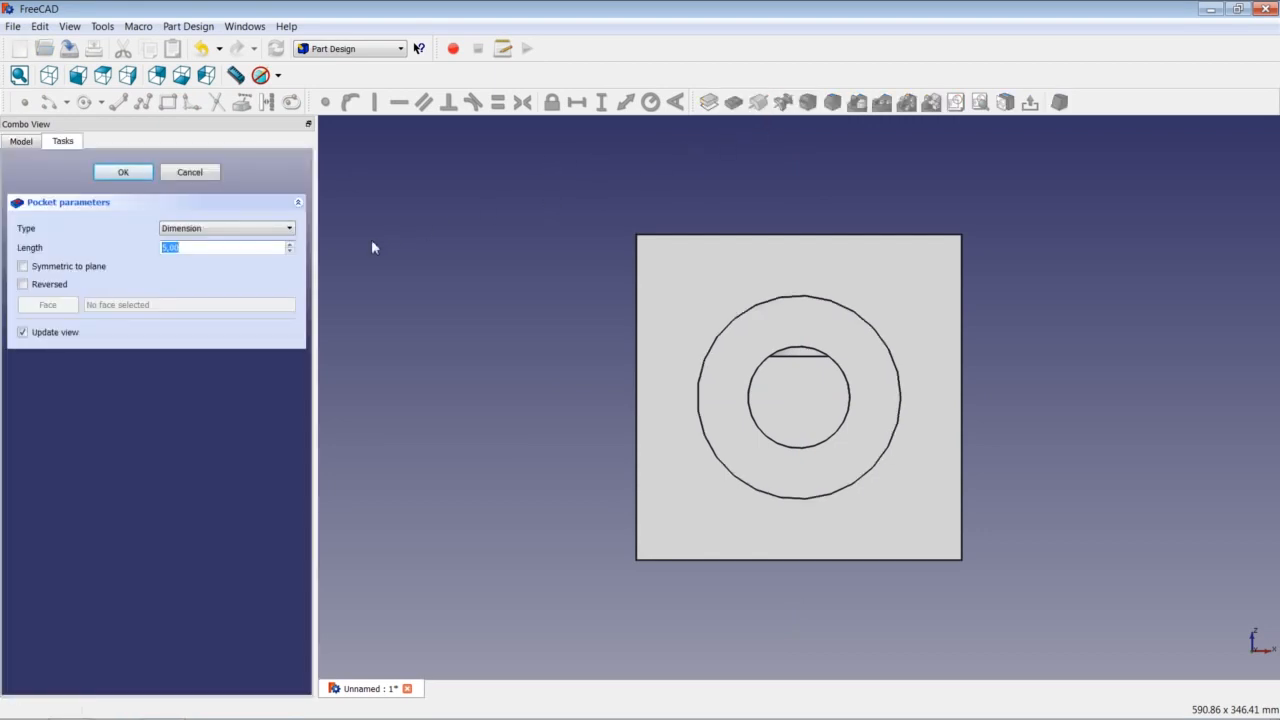
type("50")
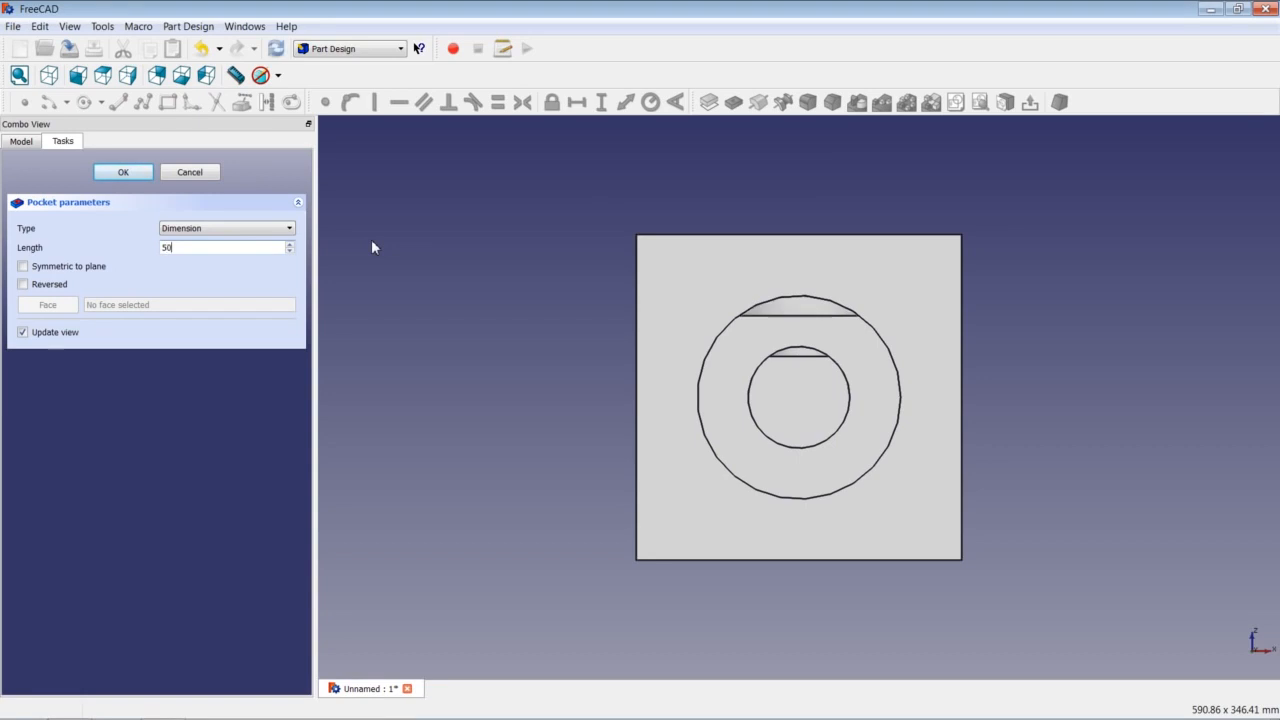
key("Return")
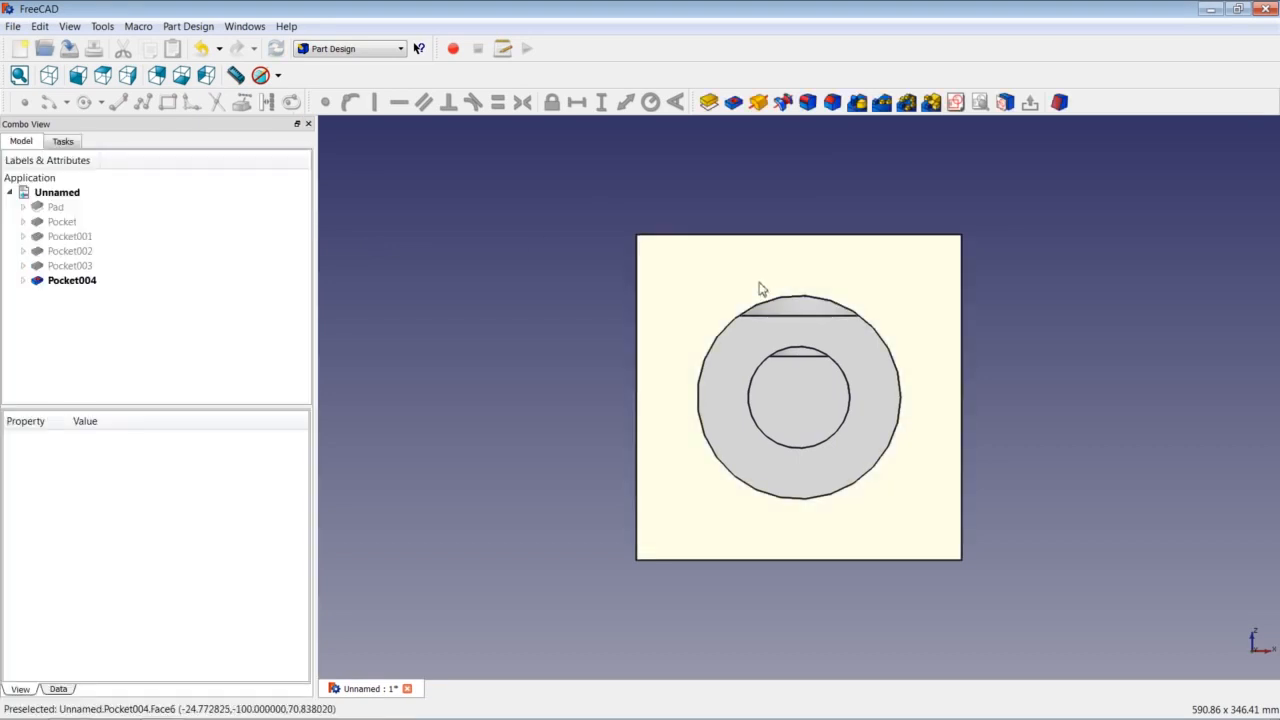
left_click(759, 285)
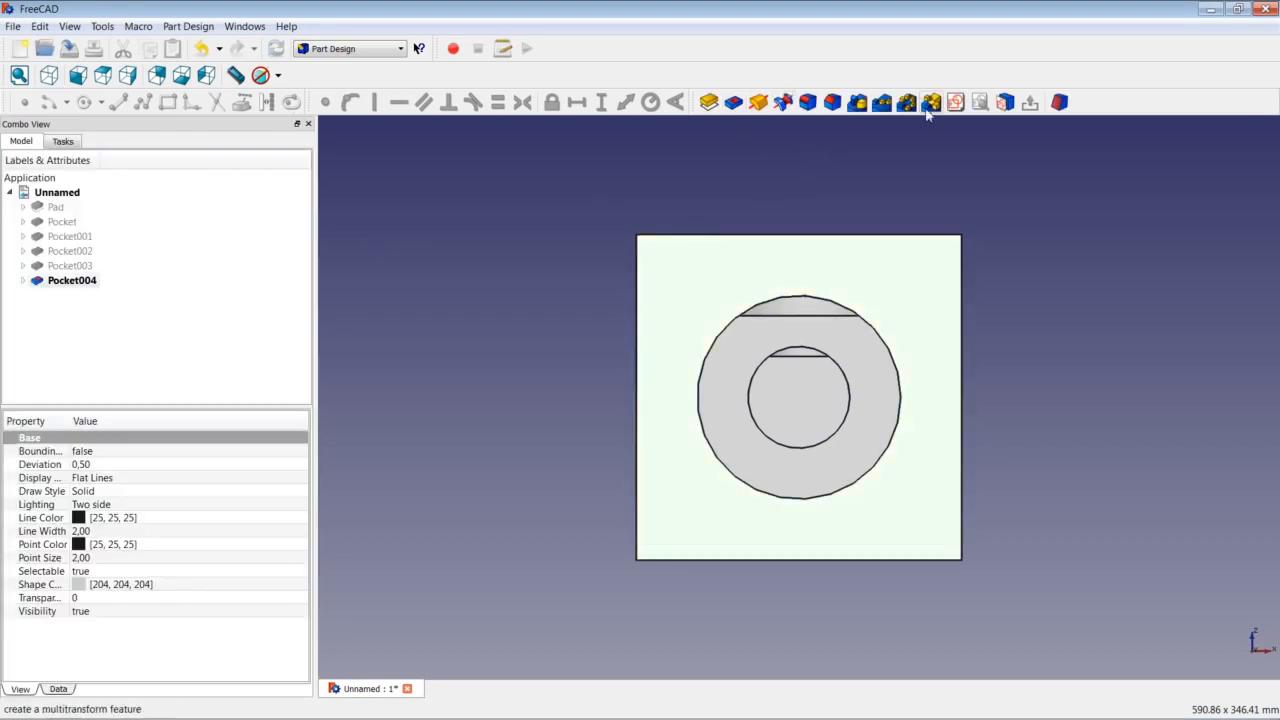
Sketch an origin-centred circle of radius 93,75 mm on the front face as Sketch006.
left_click(955, 102)
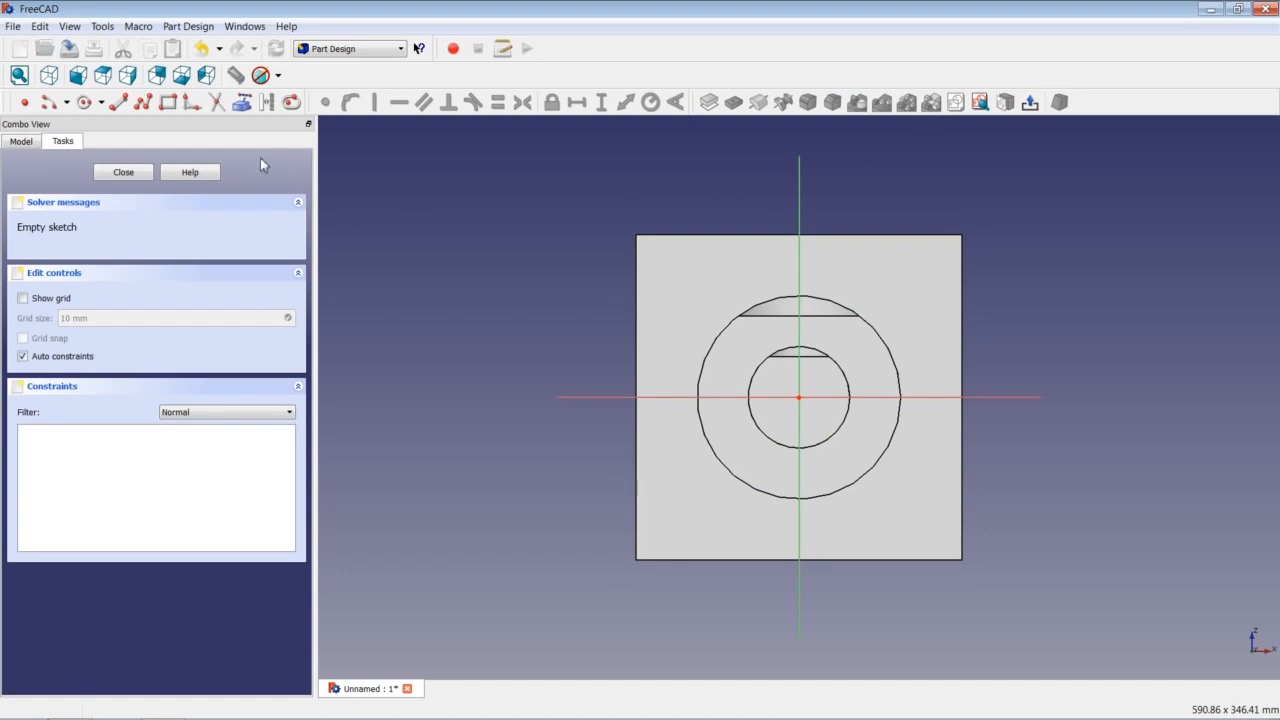
left_click(86, 103)
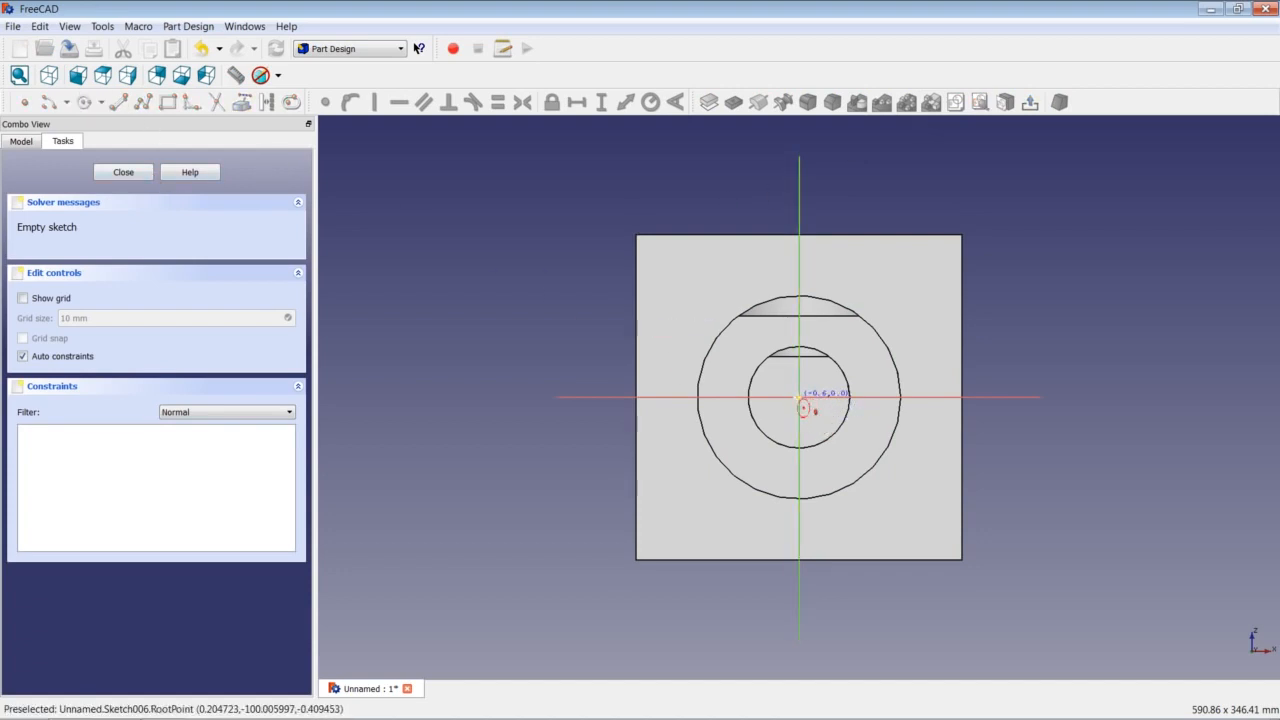
left_click(799, 397)
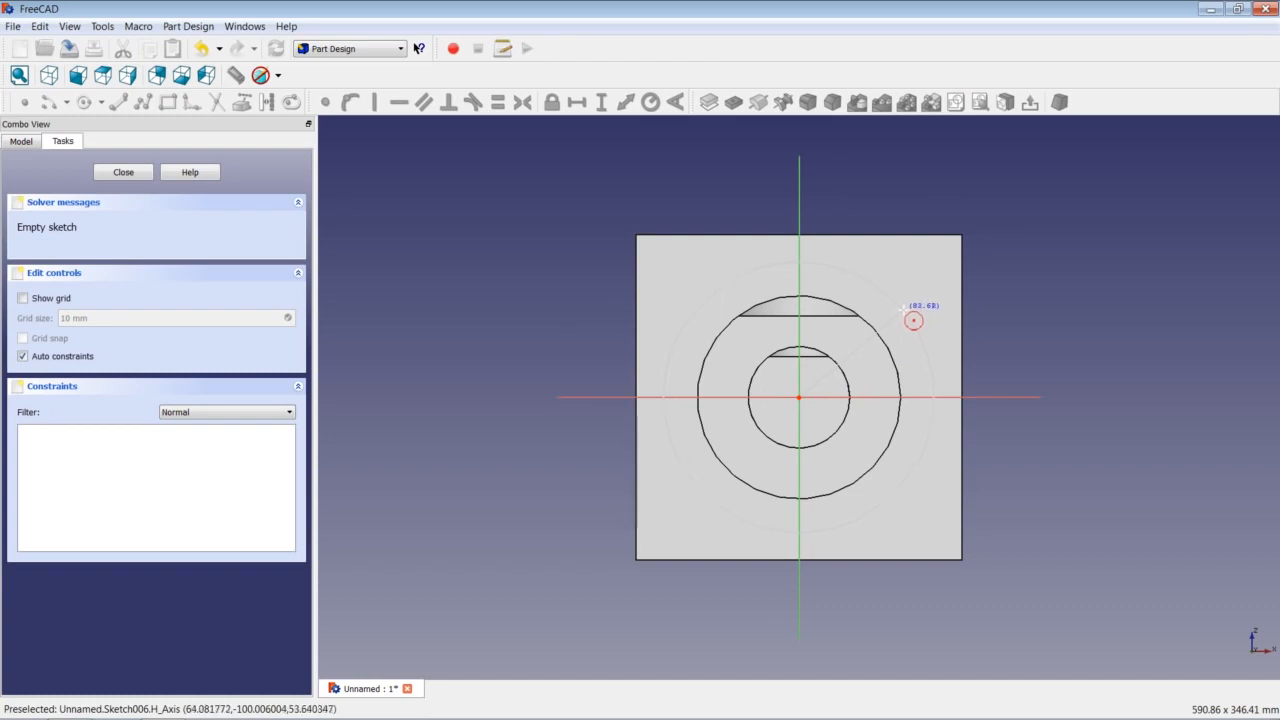
left_click(913, 320)
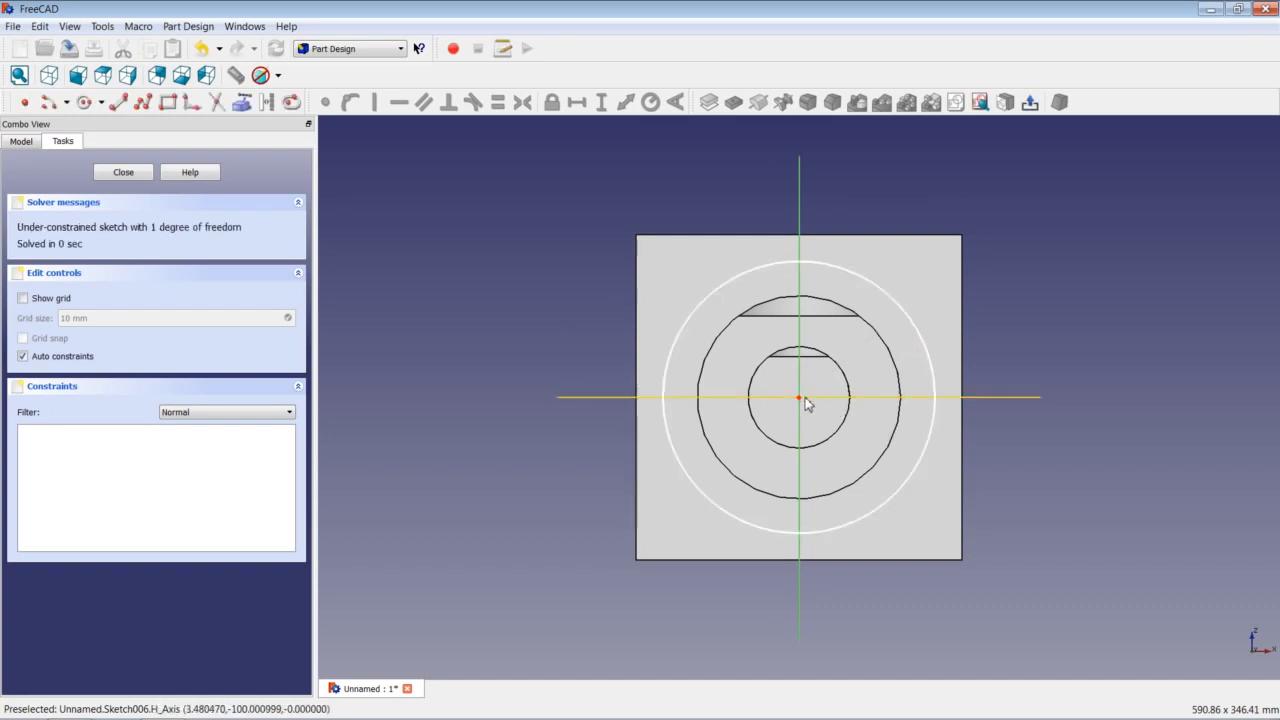
left_click(906, 313)
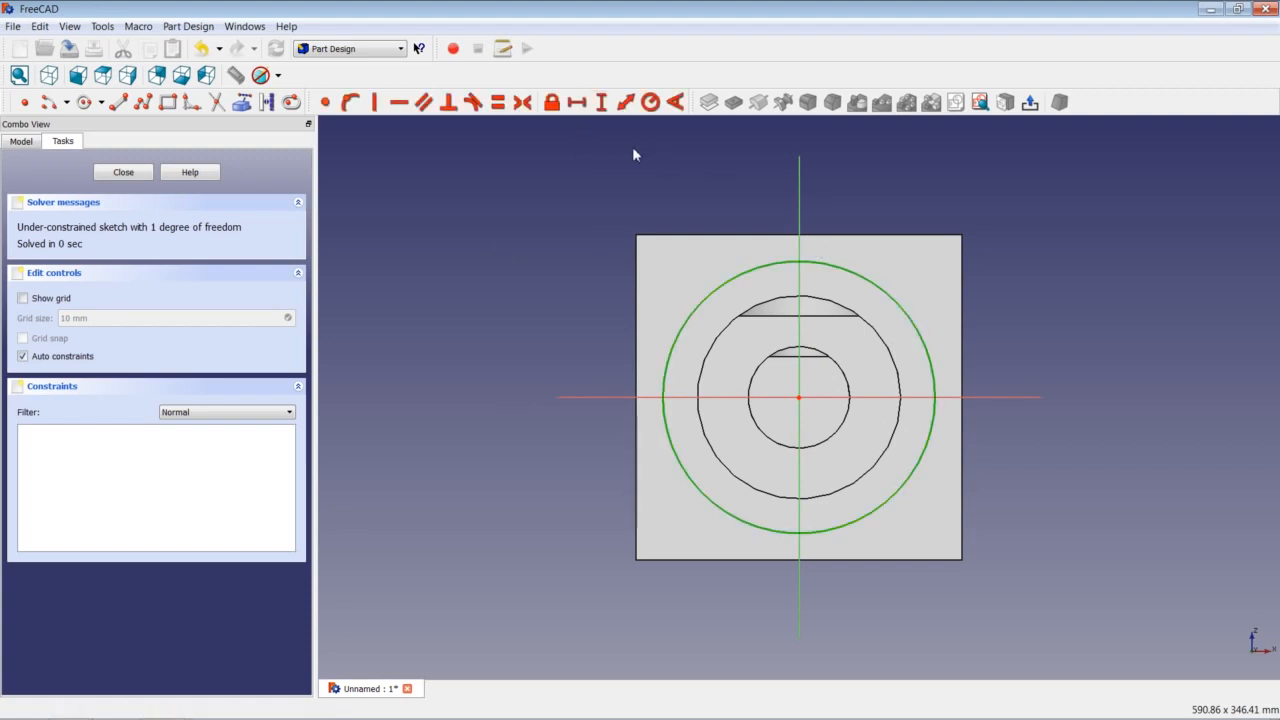
left_click(650, 102)
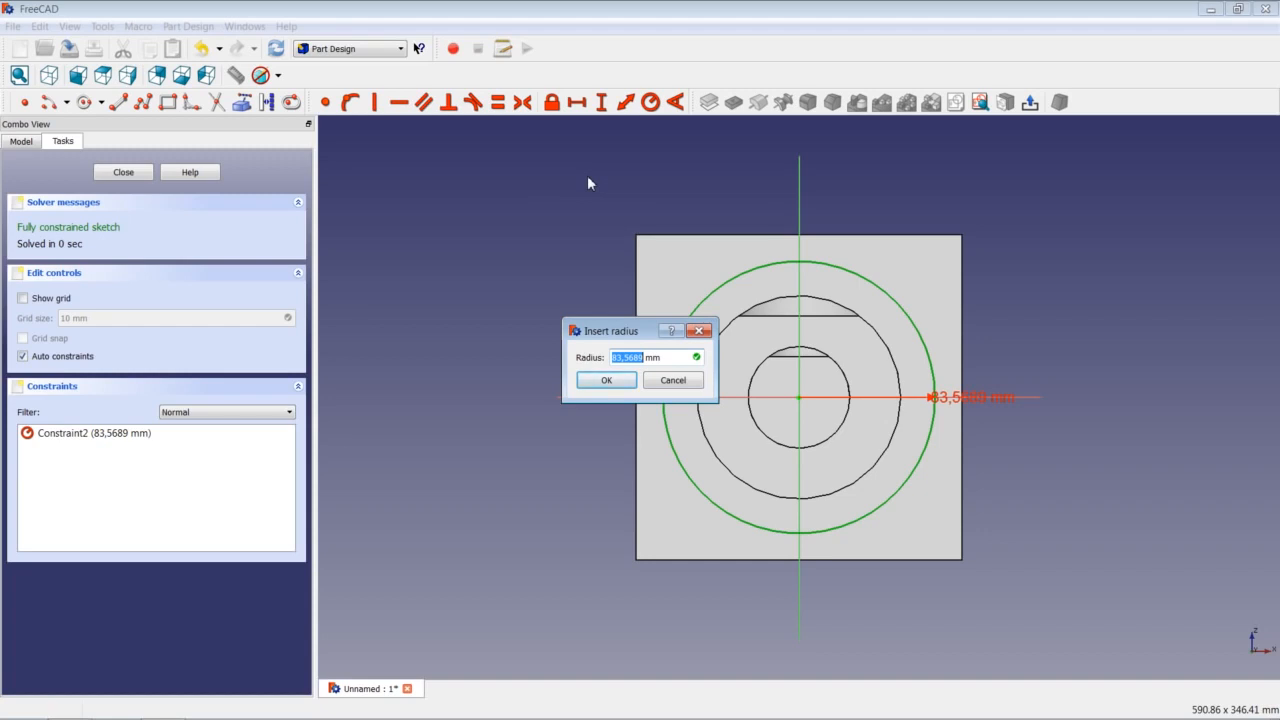
type("93,75")
key("Return")
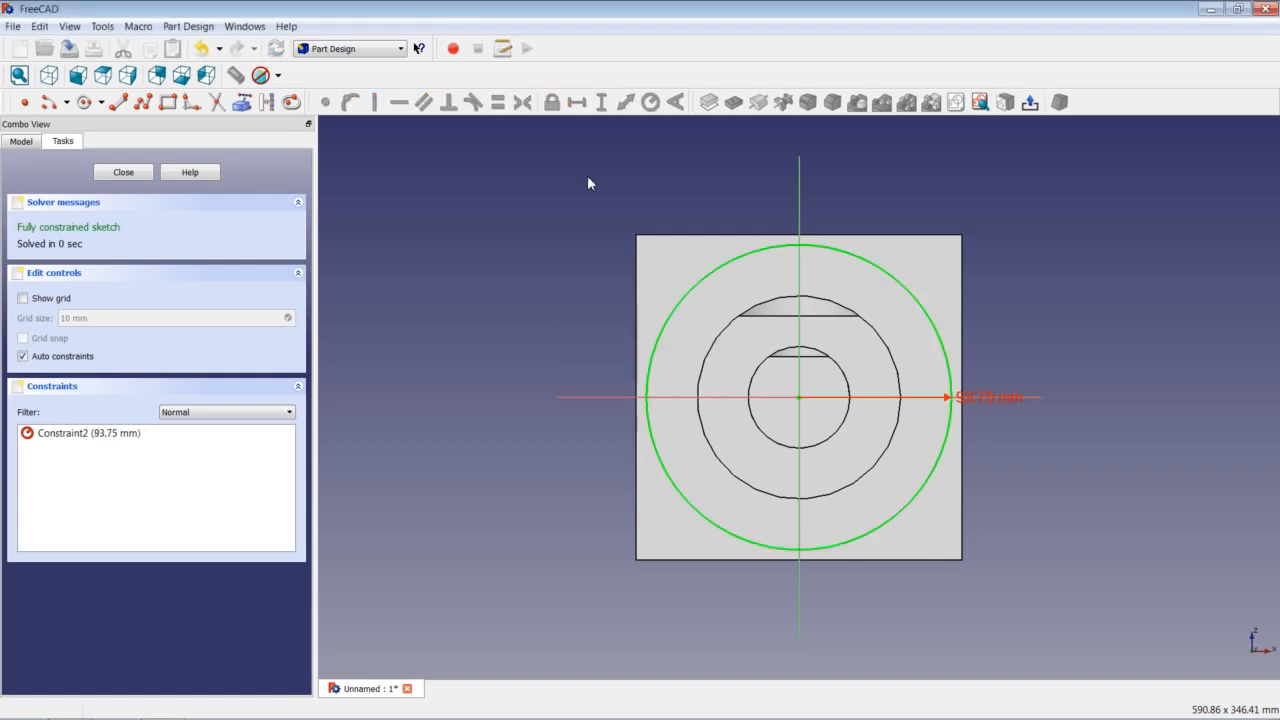
left_click(128, 176)
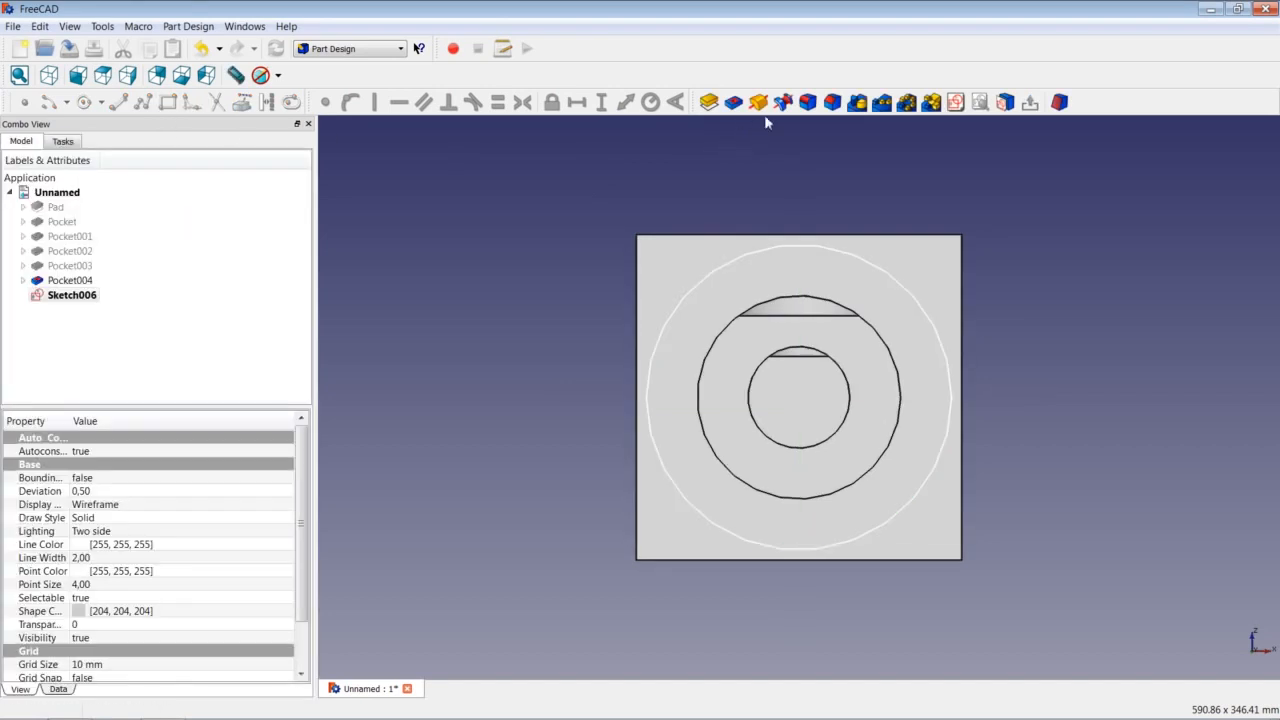
Pocket the 93,75 mm circle 15 mm deep as Pocket005.
left_click(733, 102)
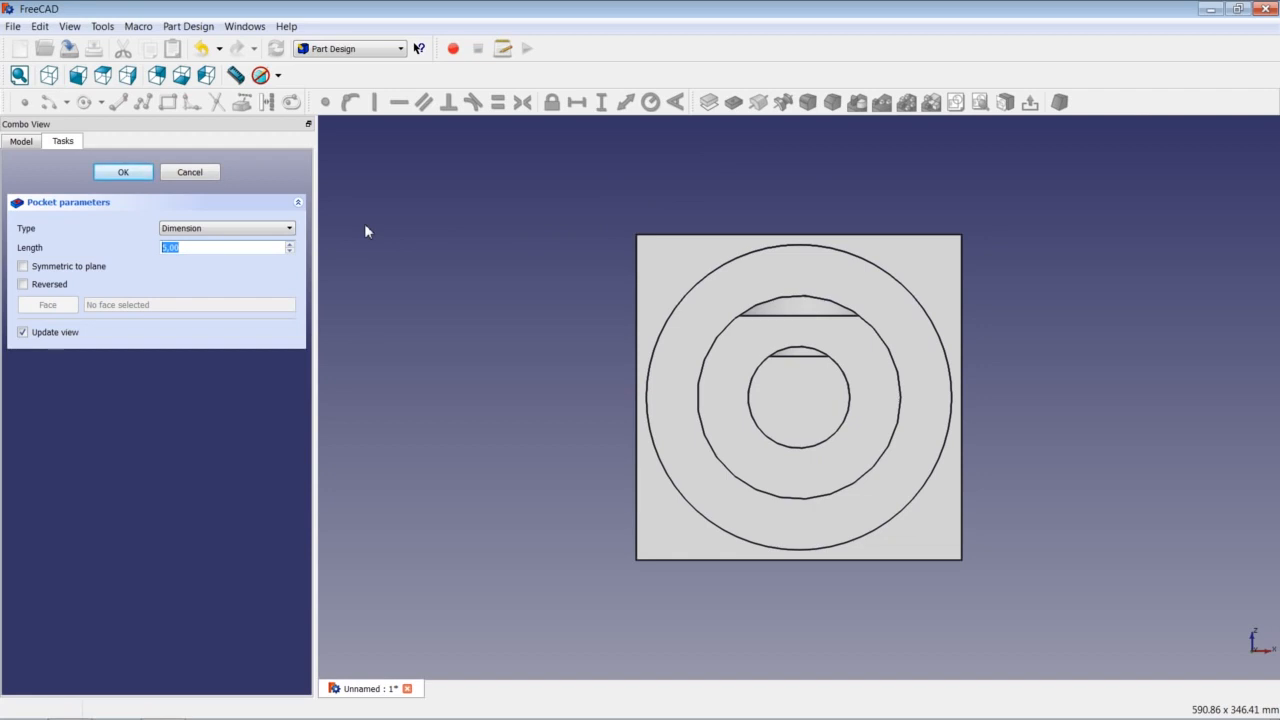
type("15")
key("Return")
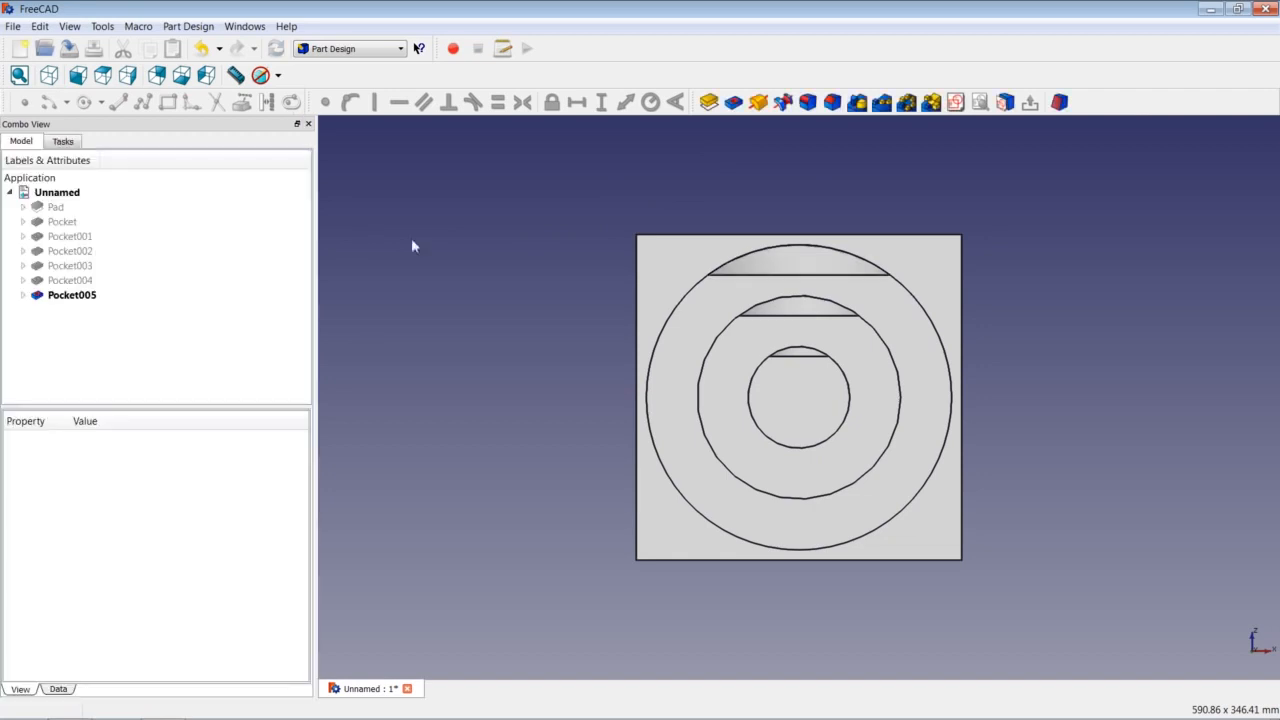
Switch to isometric view and orbit the cube to inspect the stepped pockets on its top and sides.
key("0")
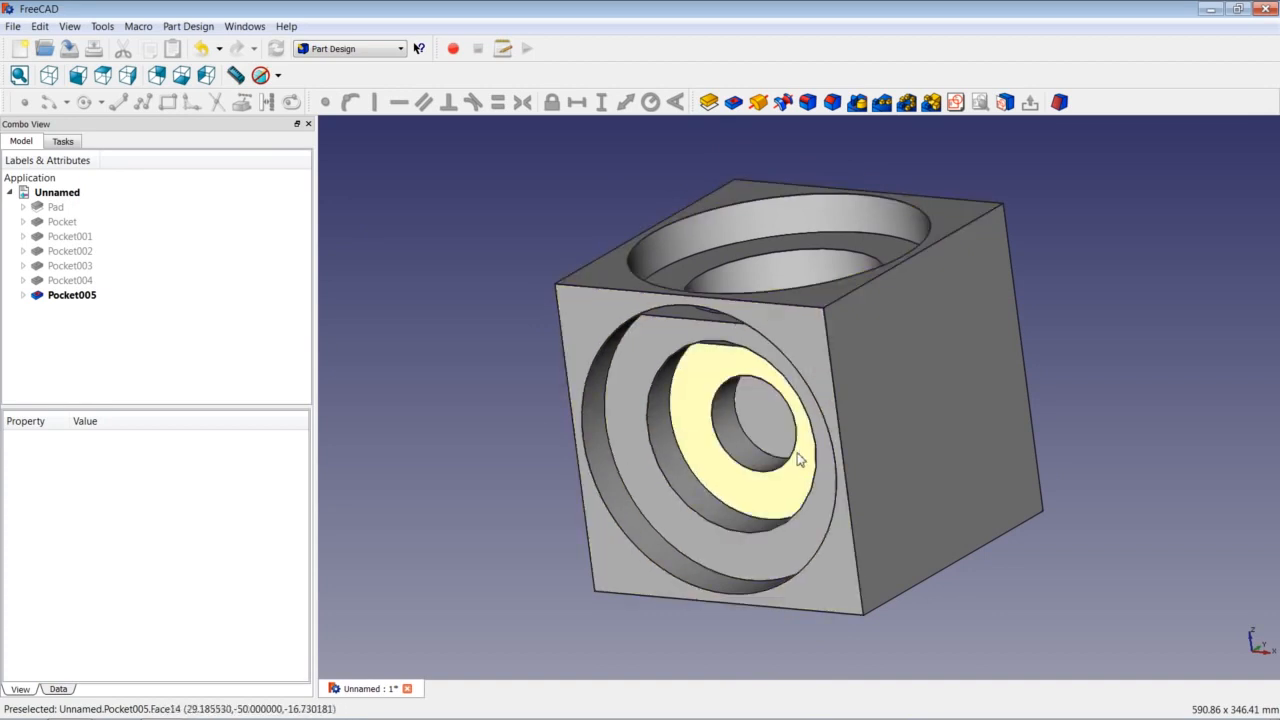
middle_click_drag(798, 408, 672, 408)
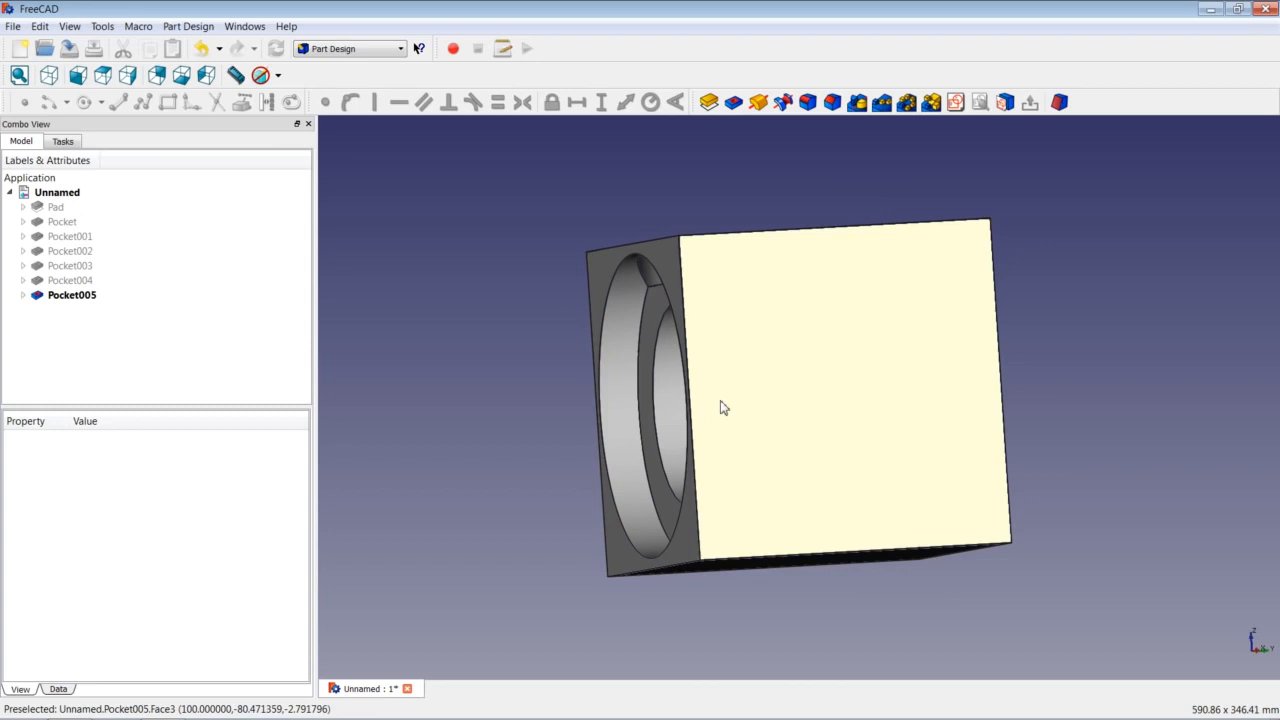
middle_click_drag(749, 403, 677, 403)
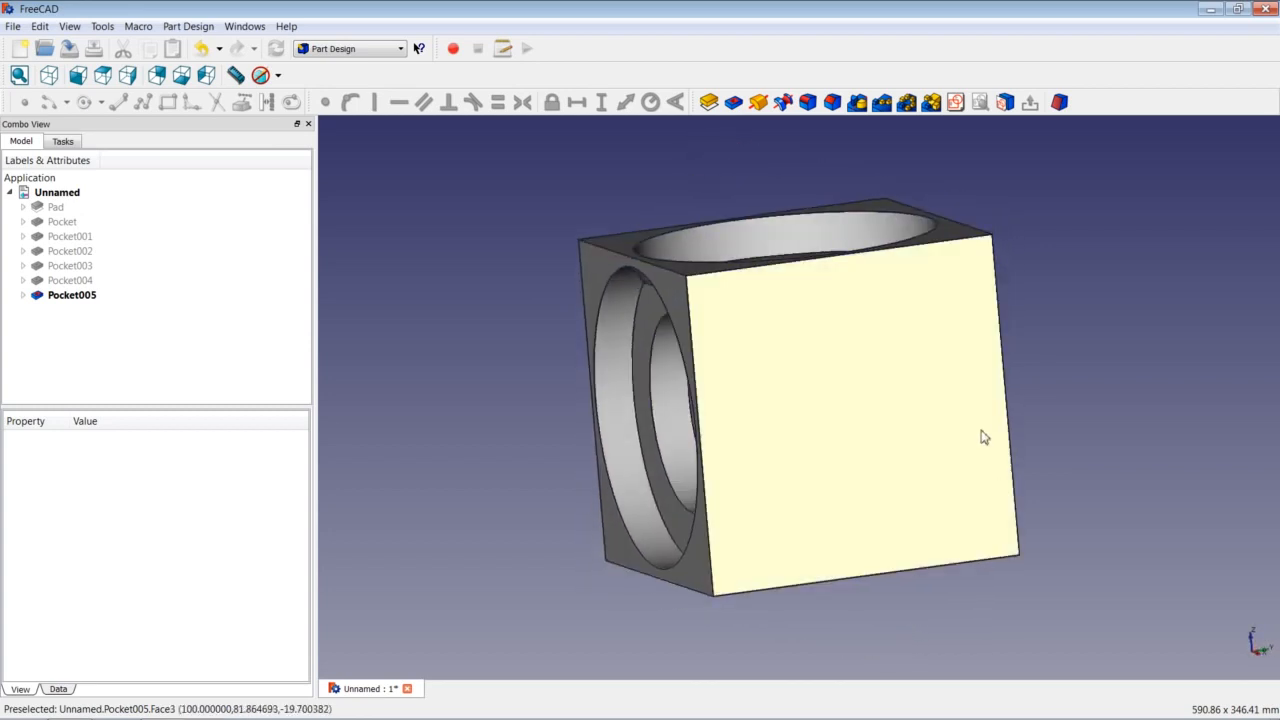
middle_click_drag(997, 417, 957, 413)
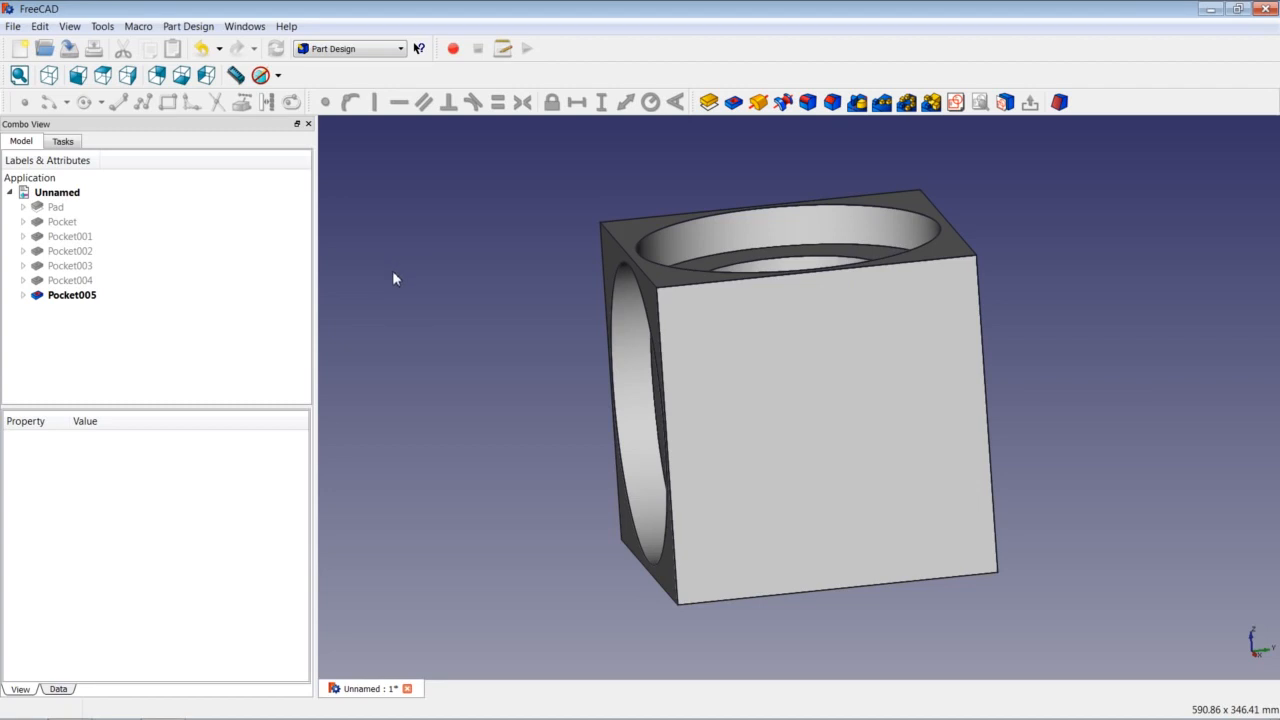
left_click(110, 30)
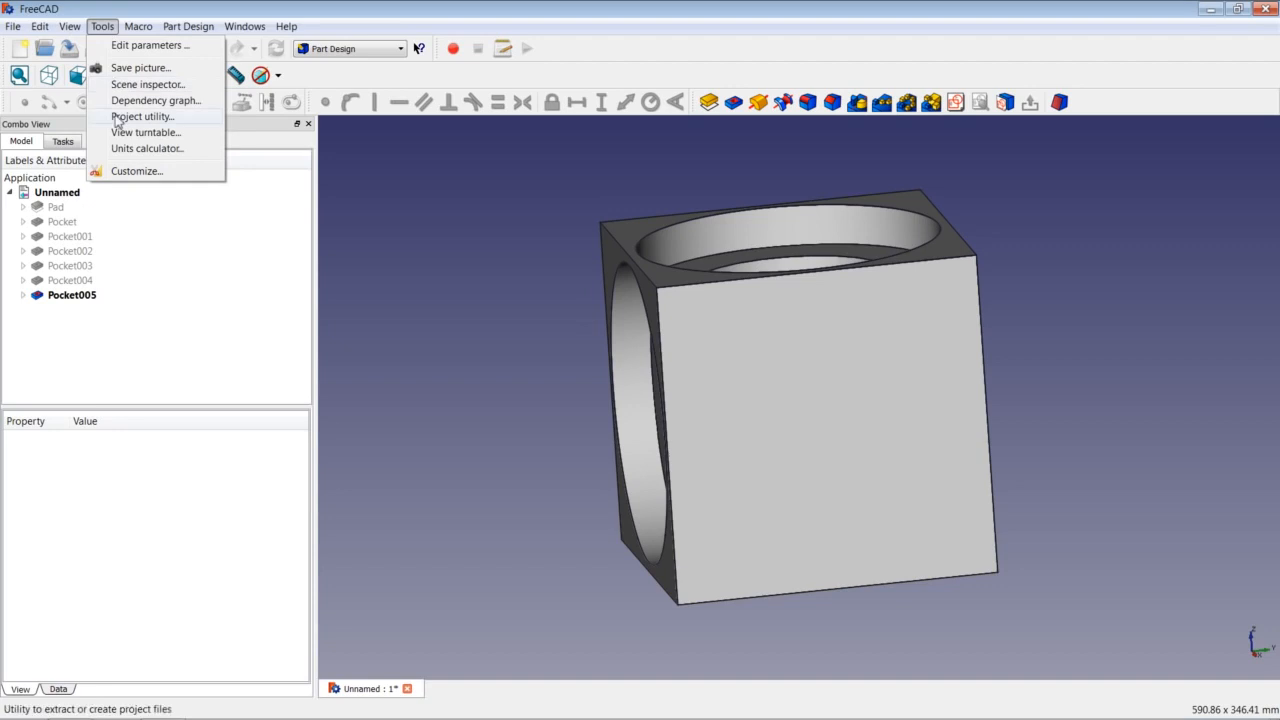
left_click(130, 171)
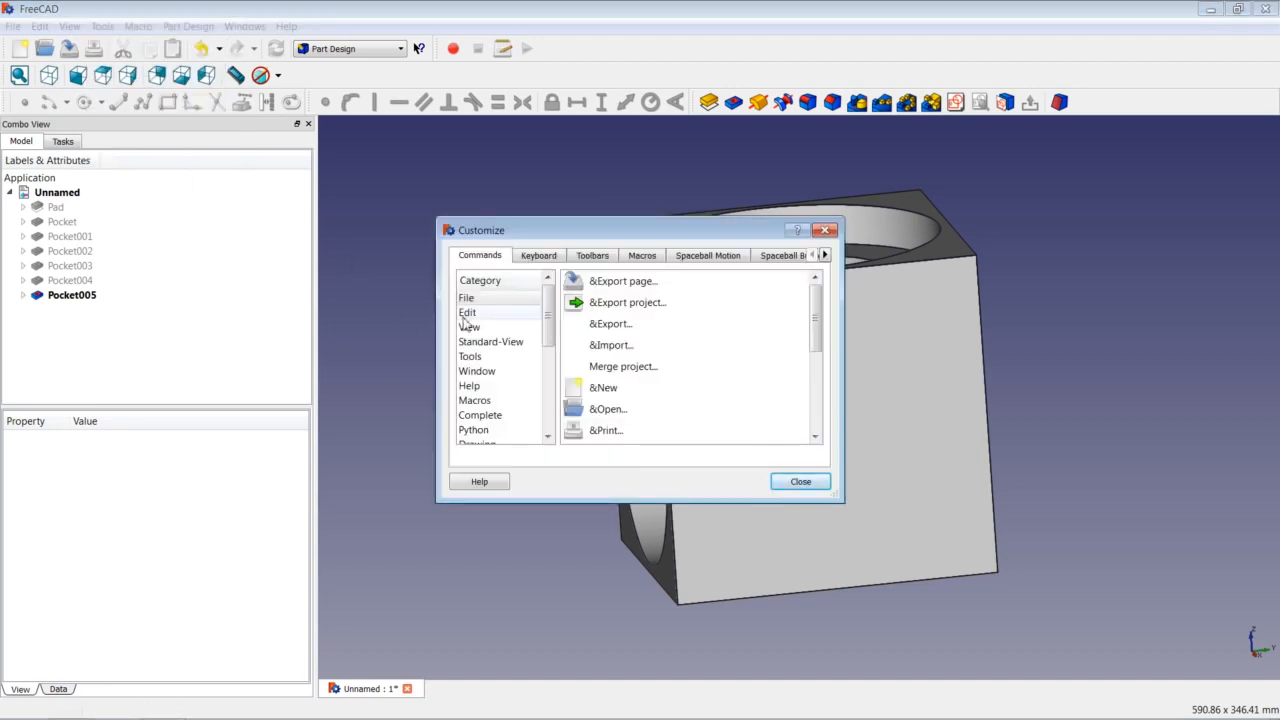
left_click(538, 258)
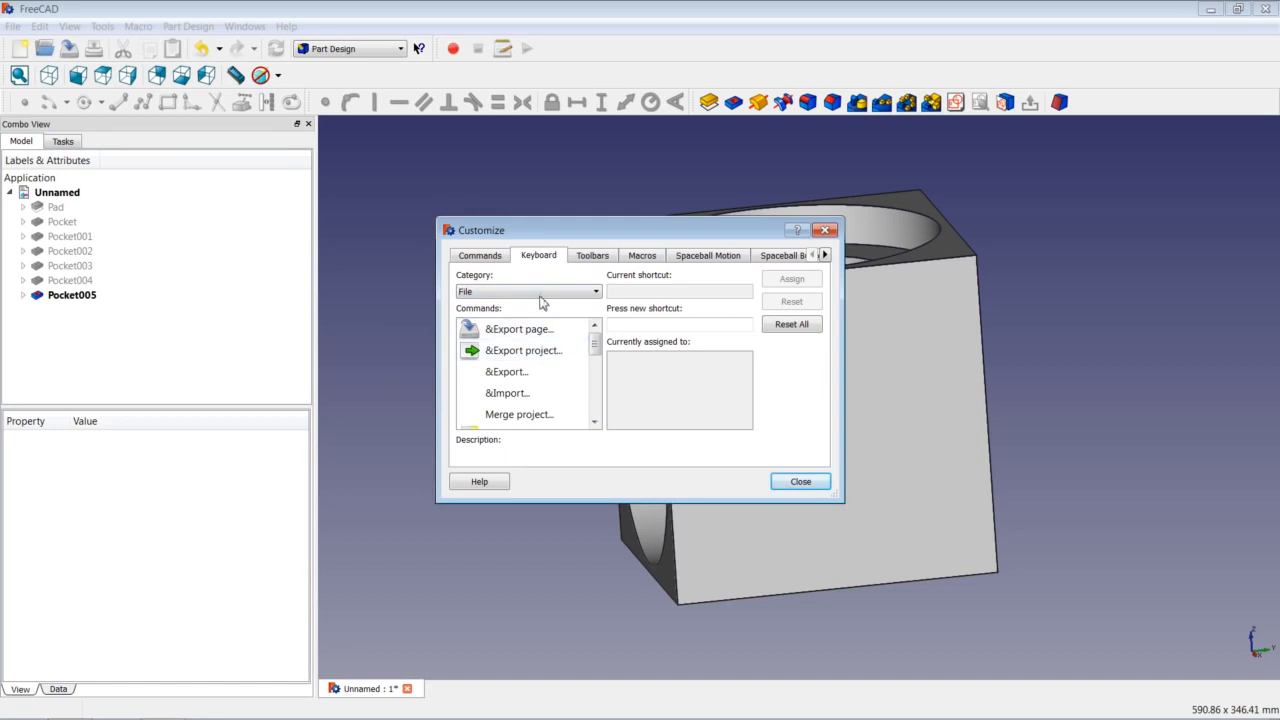
left_click(500, 293)
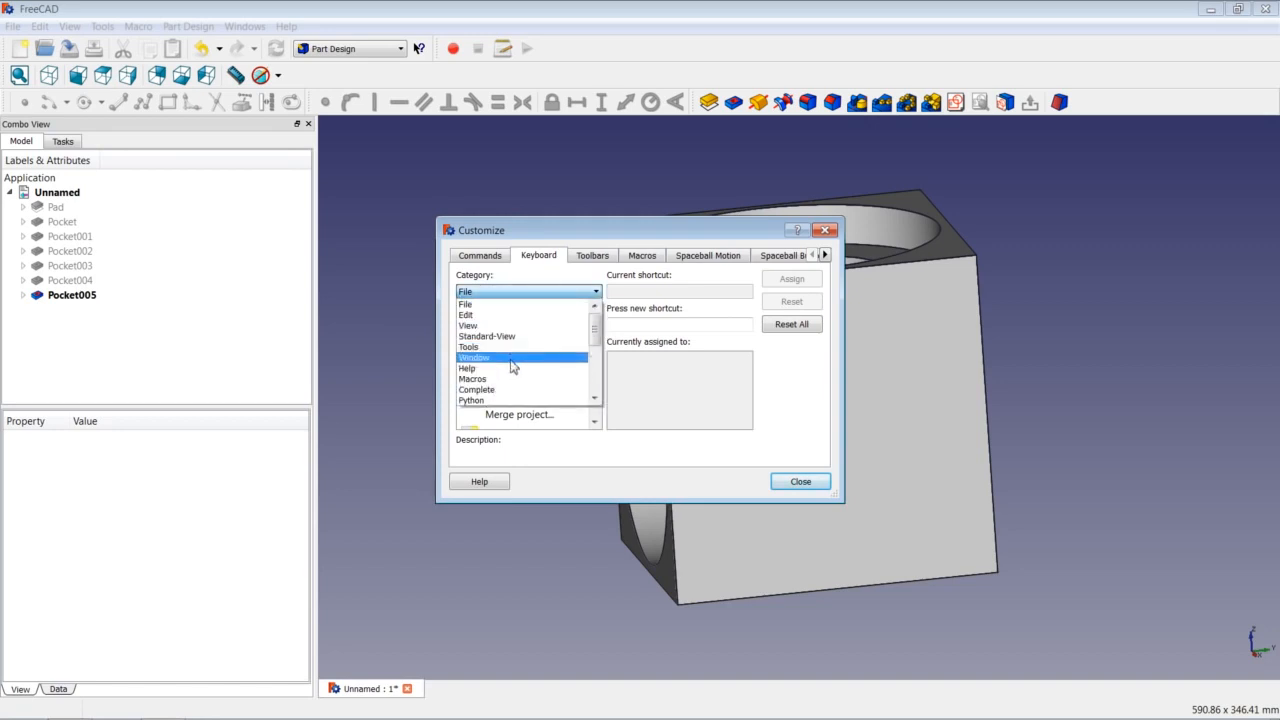
left_click_drag(598, 333, 598, 366)
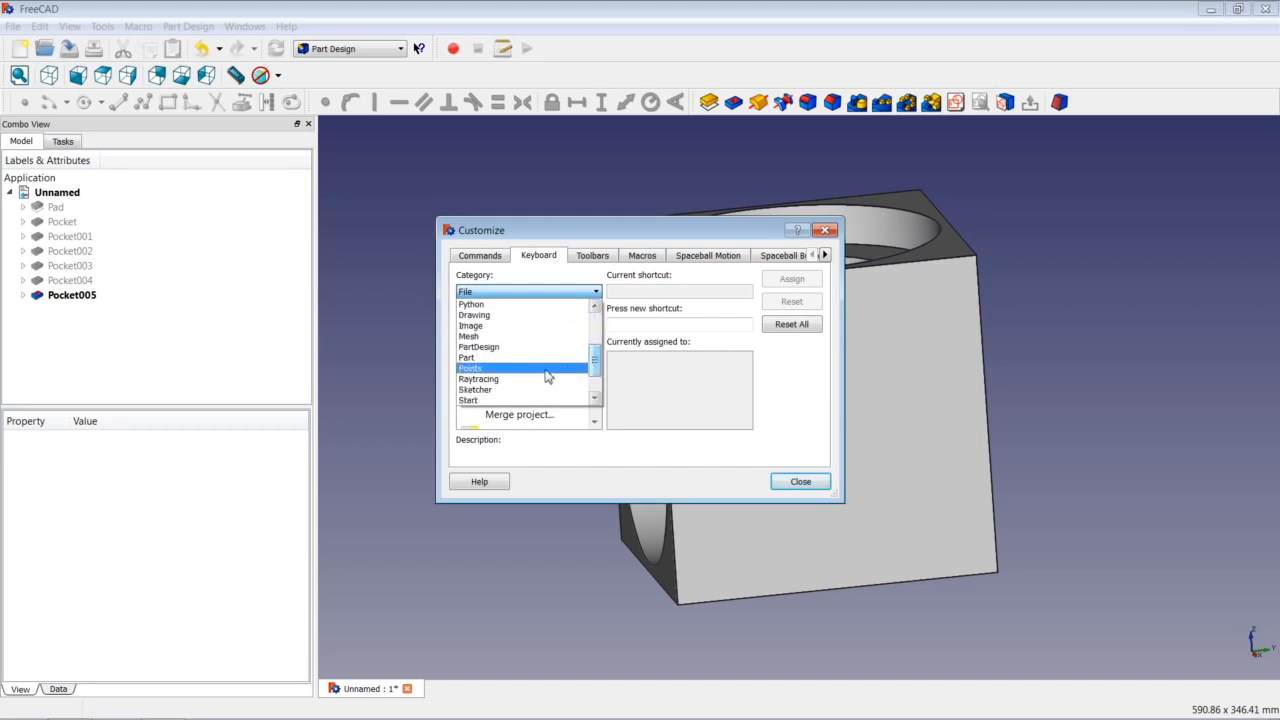
left_click(521, 389)
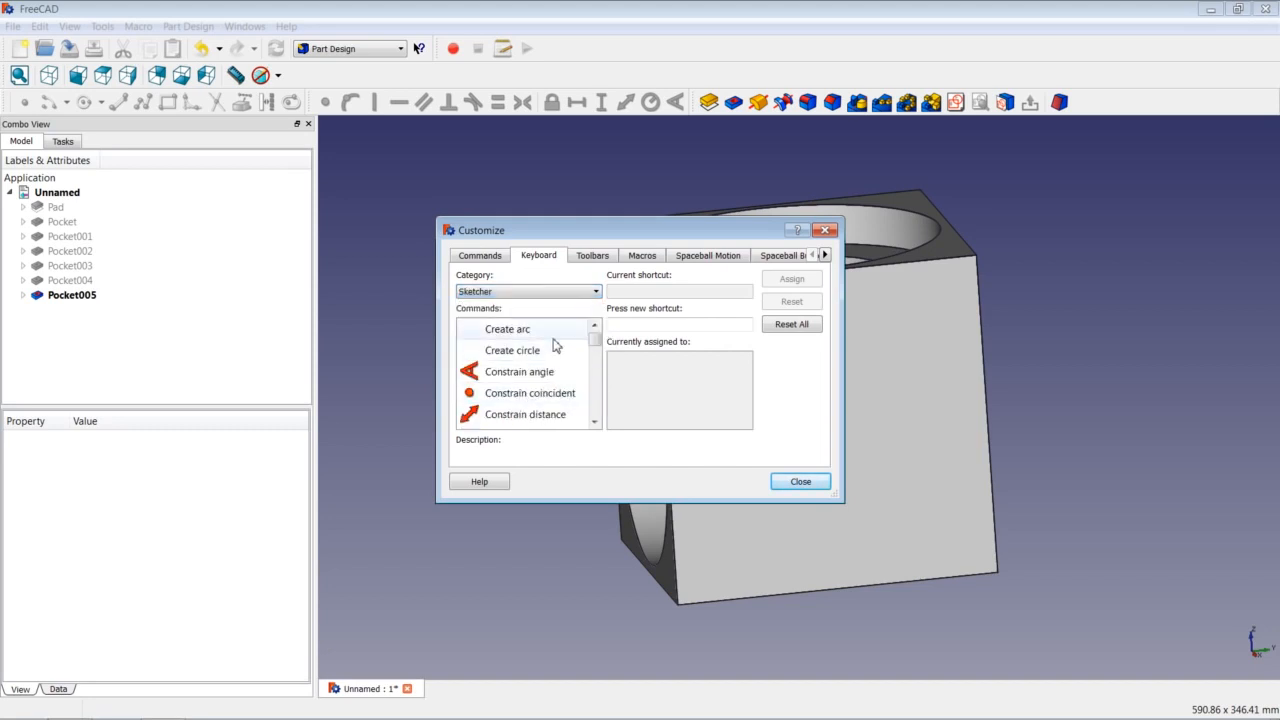
left_click(561, 350)
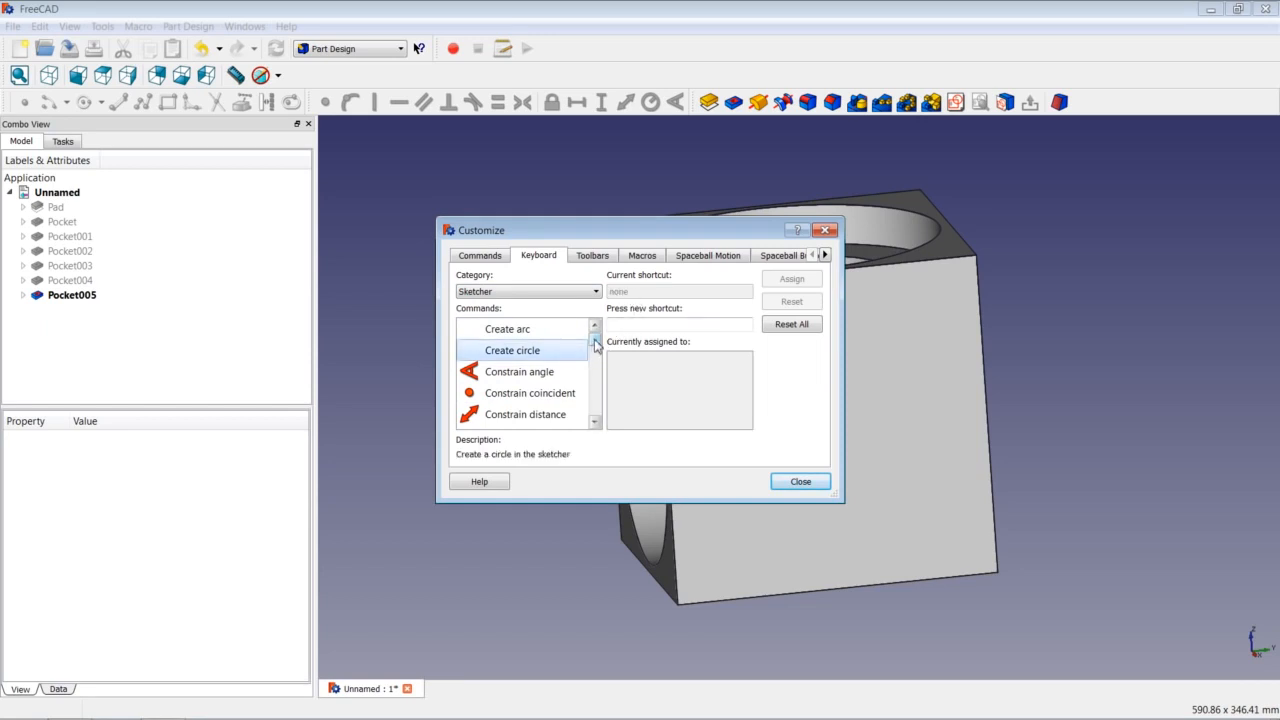
left_click_drag(596, 344, 598, 384)
left_click(528, 395)
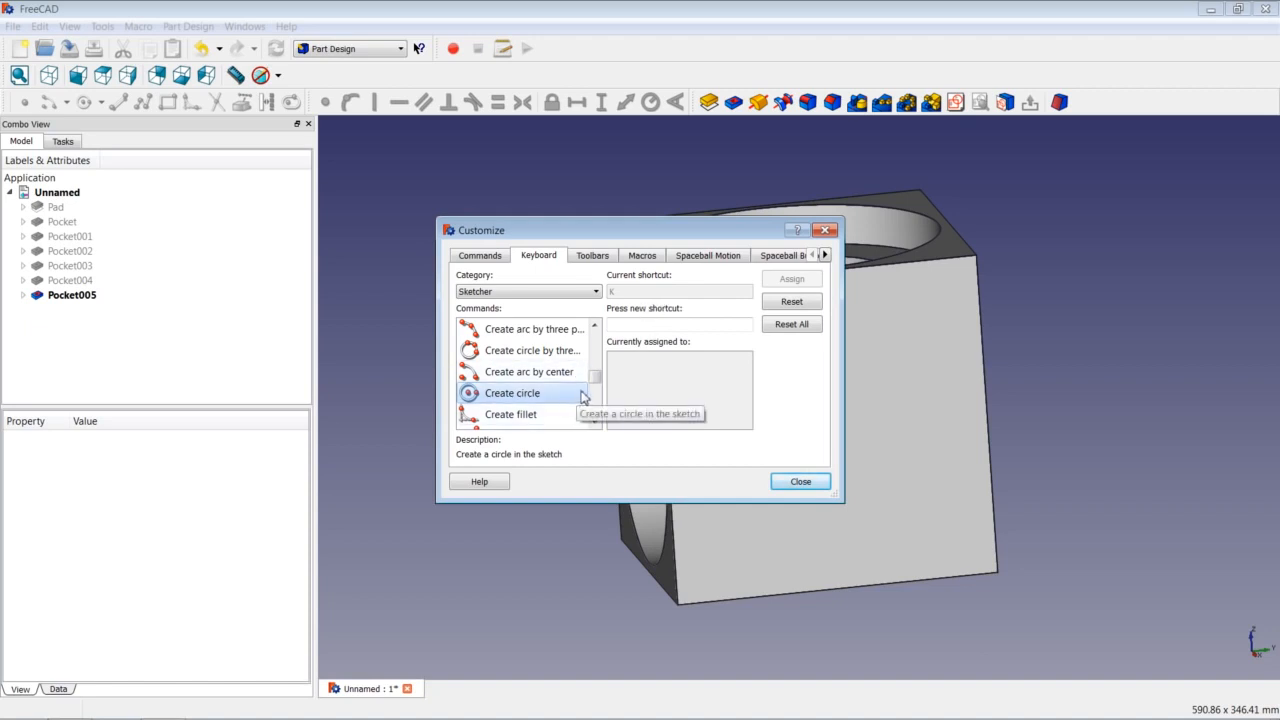
left_click(801, 482)
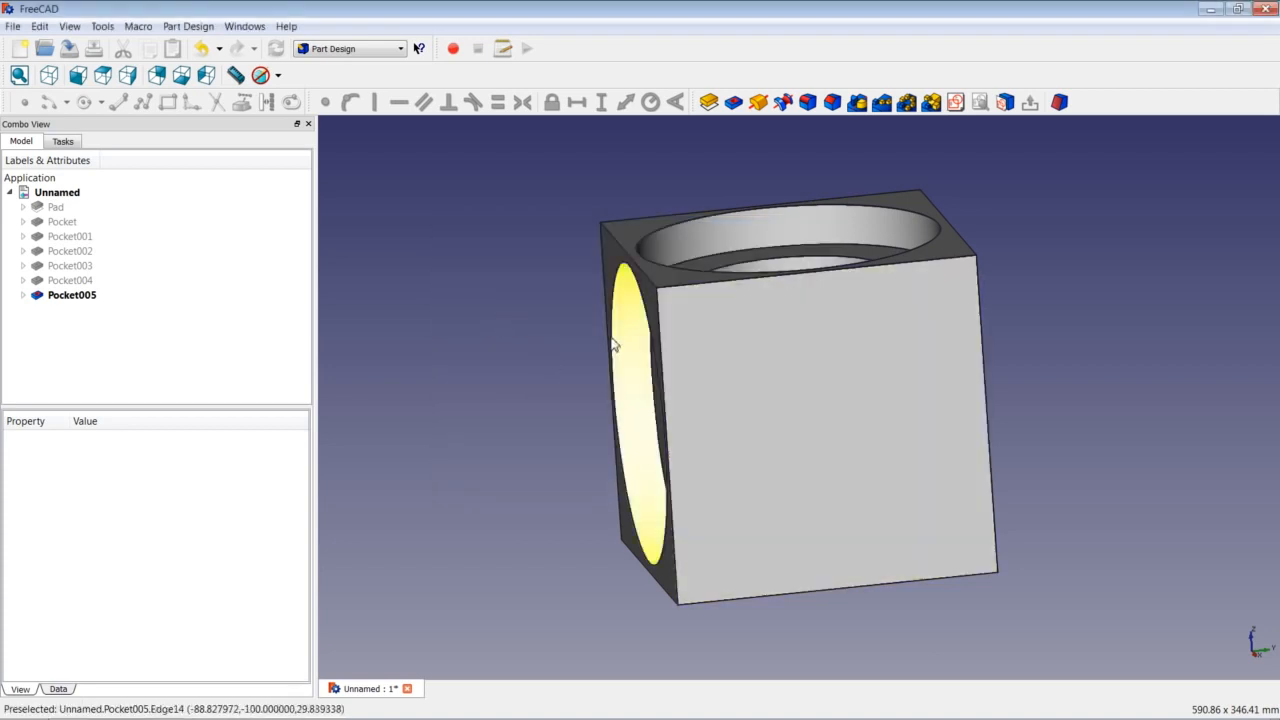
On the front face, sketch an origin-centred circle of radius 31,25 mm.
left_click(813, 370)
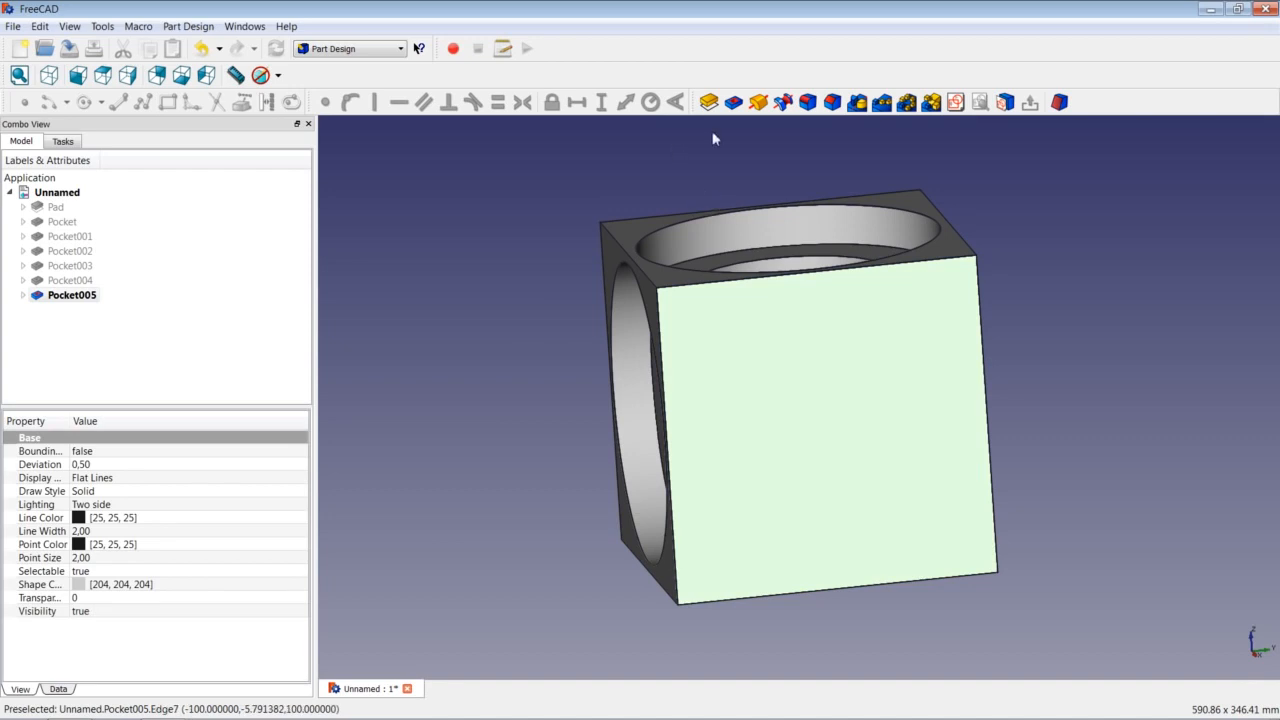
left_click(955, 102)
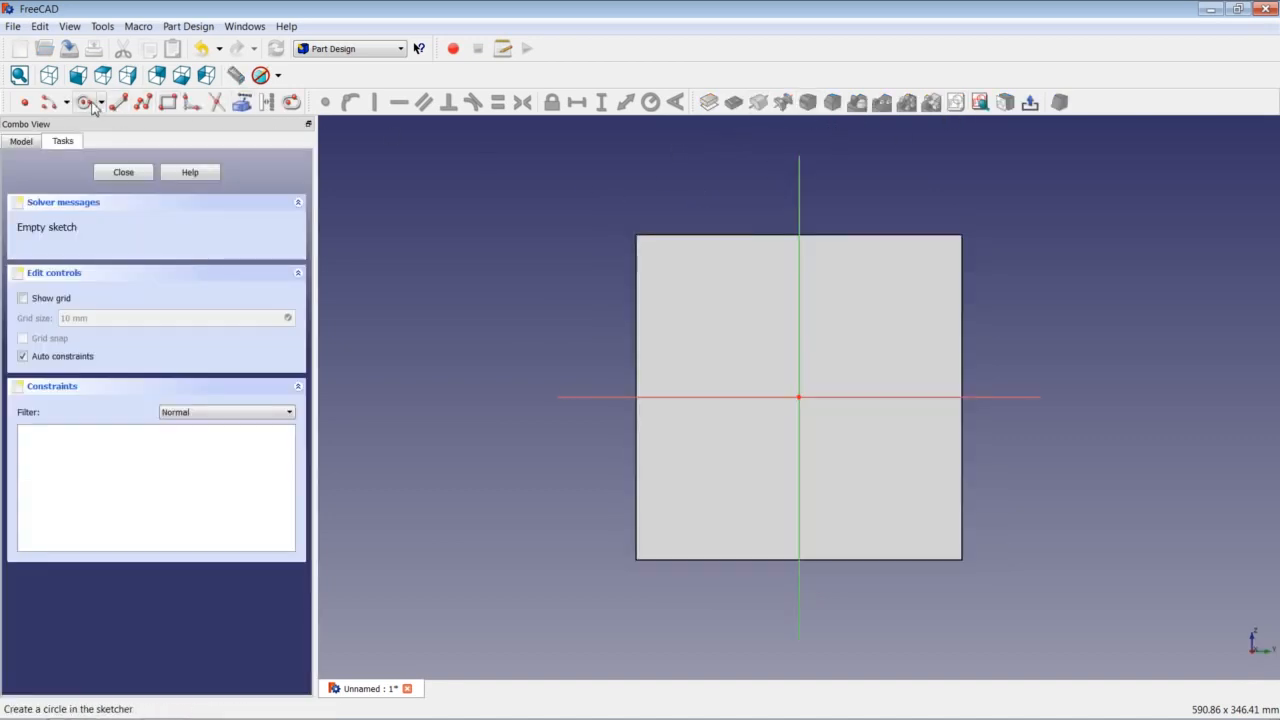
left_click(86, 102)
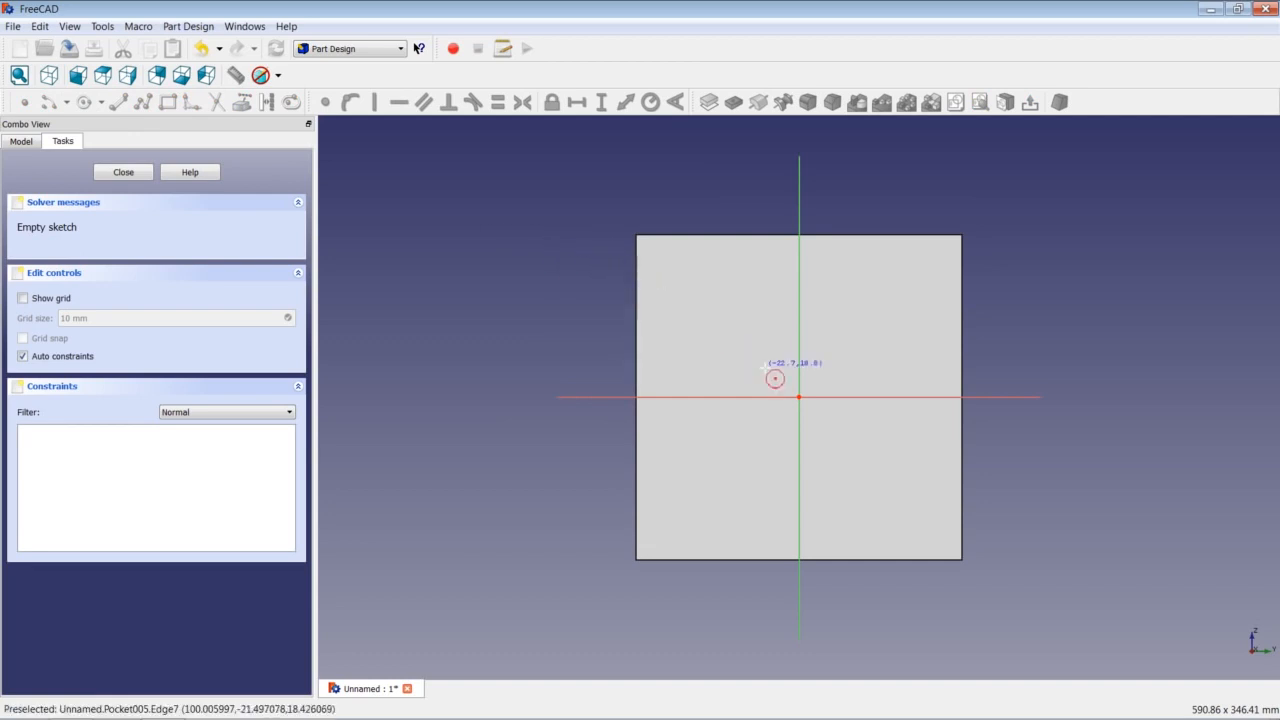
left_click(798, 397)
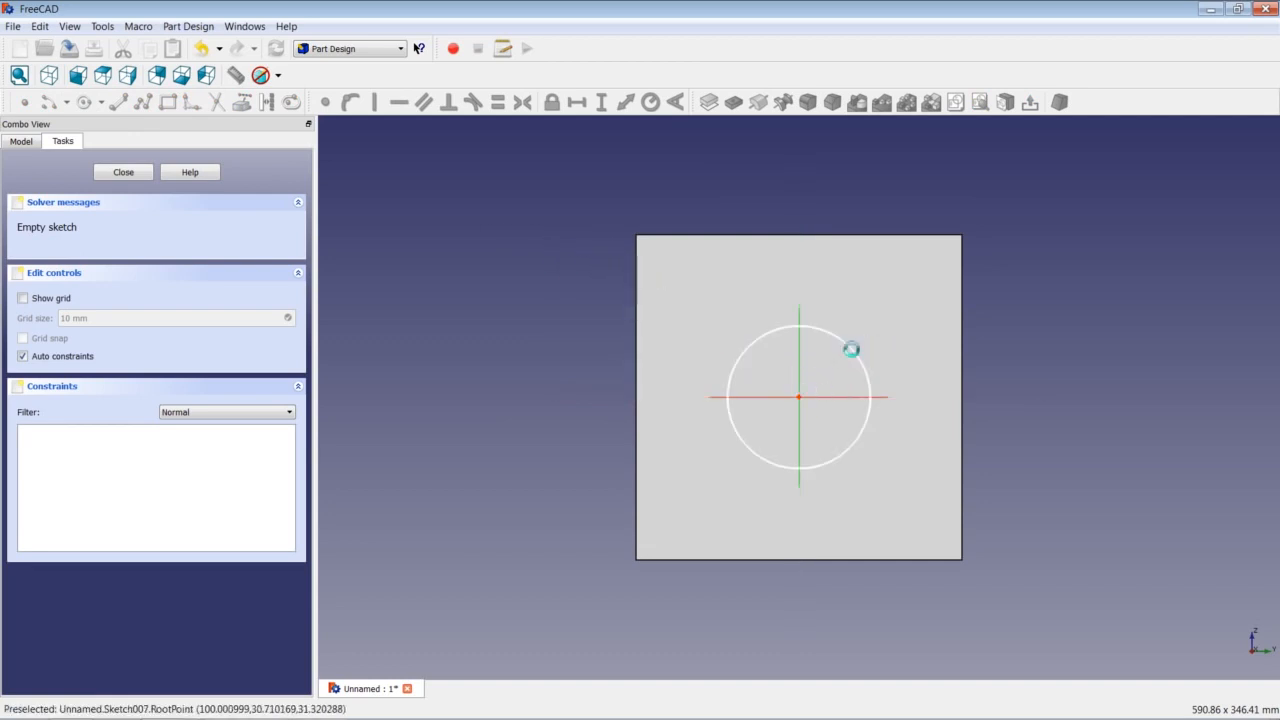
left_click(851, 346)
left_click(857, 357)
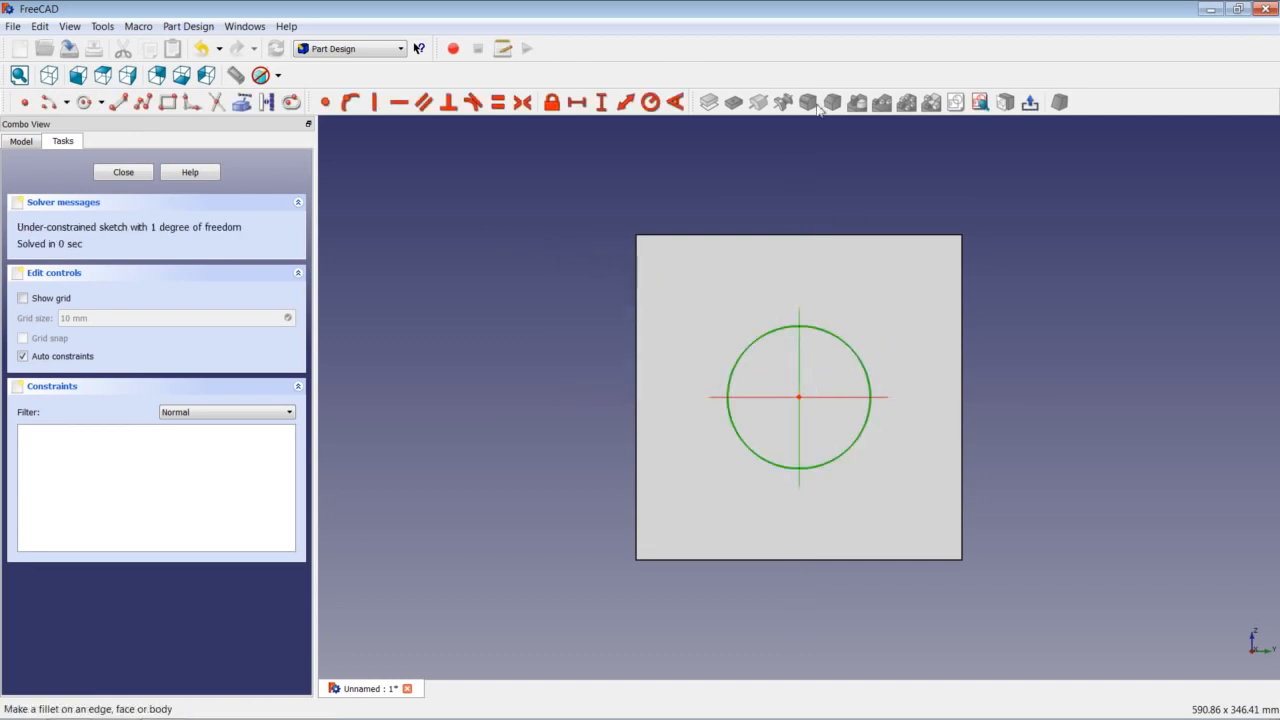
left_click(651, 102)
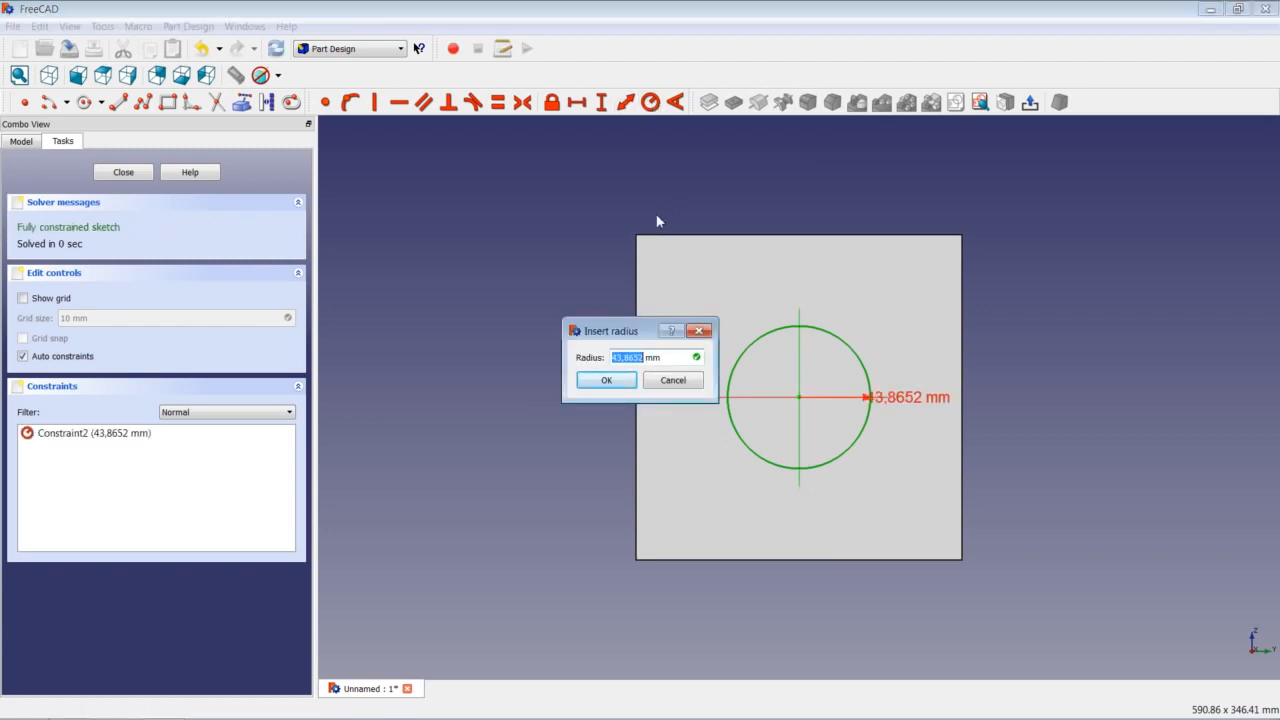
type("3")
key("Return")
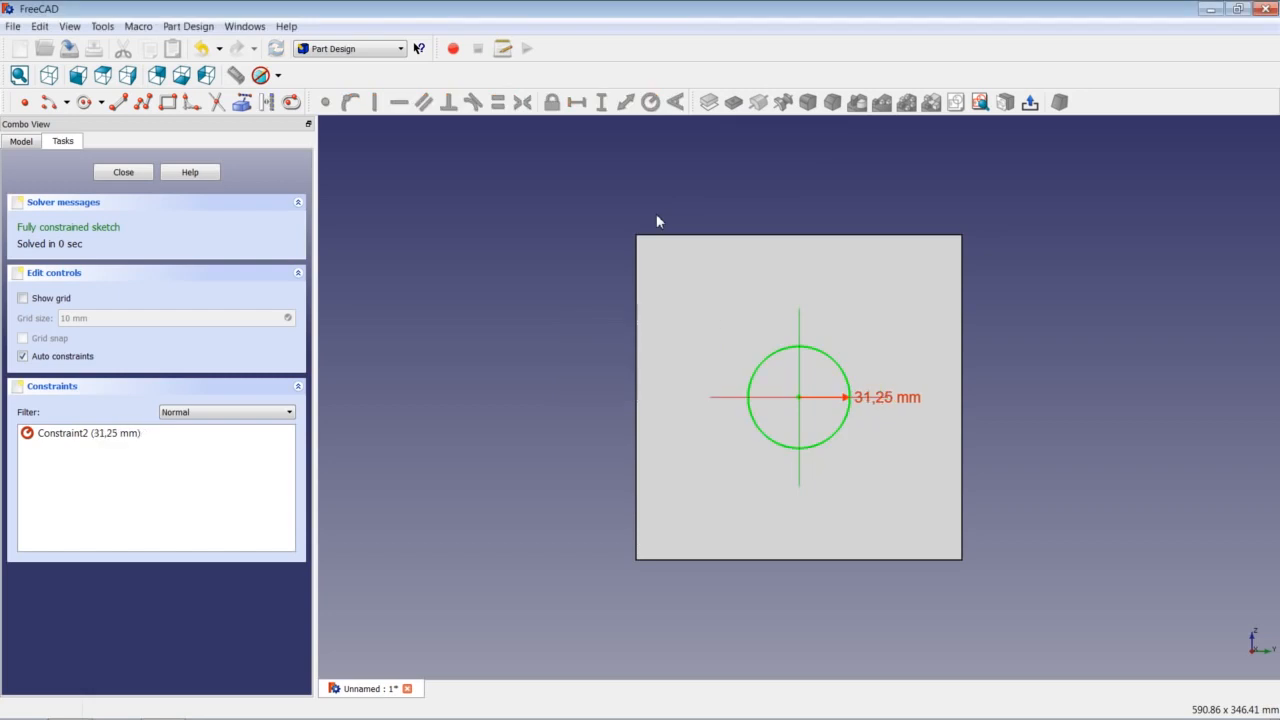
left_click(127, 172)
Pocket the circle 75 mm deep as Pocket006, then start a new sketch on the front face.
left_click(733, 102)
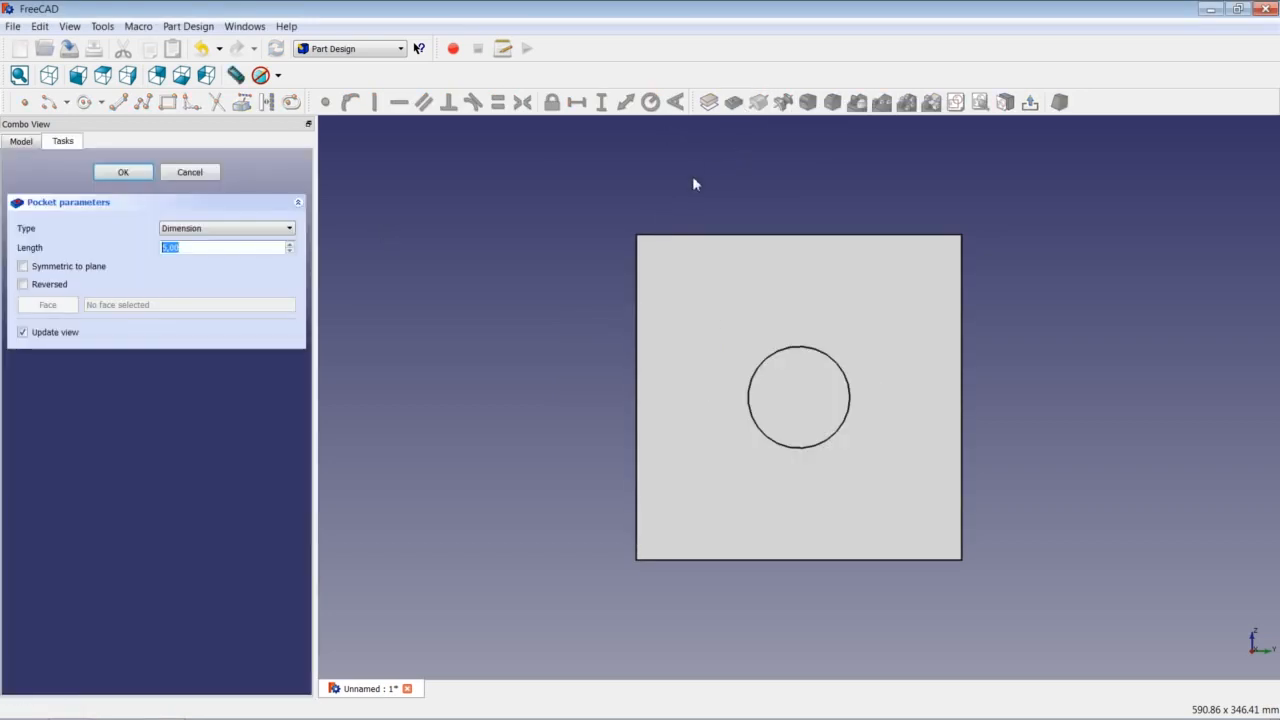
type("10")
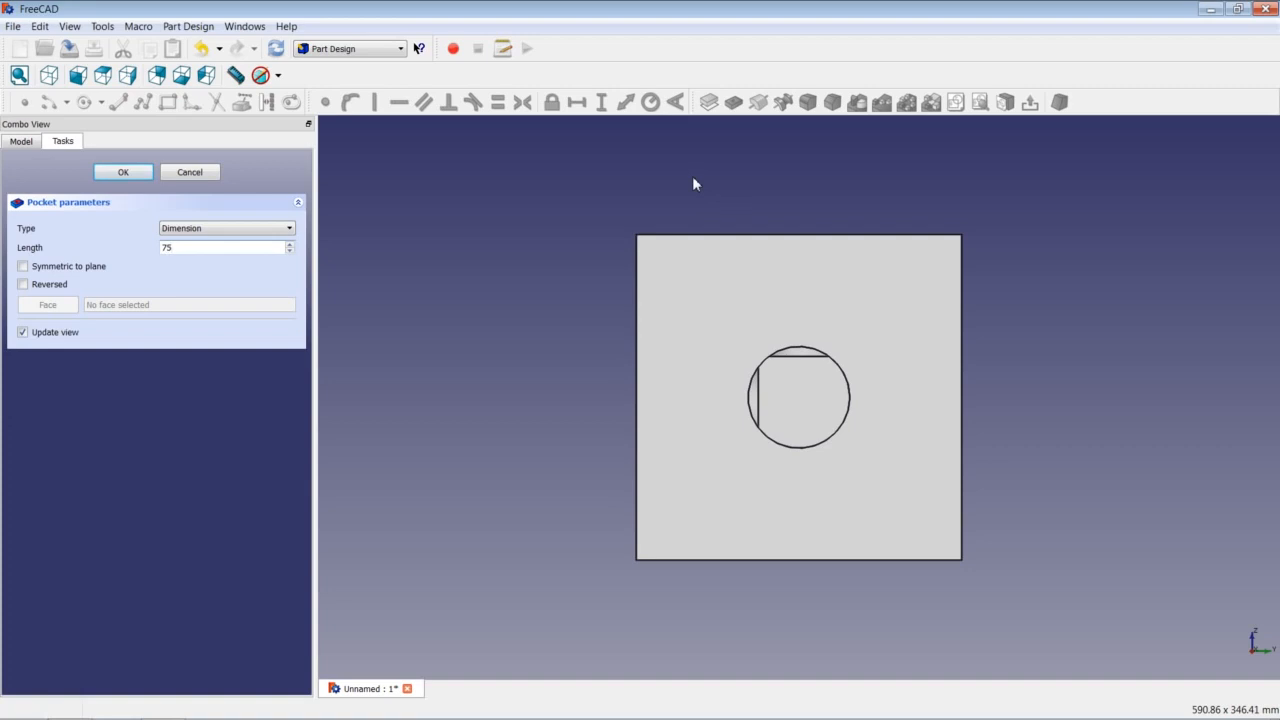
key("Return")
left_click(764, 300)
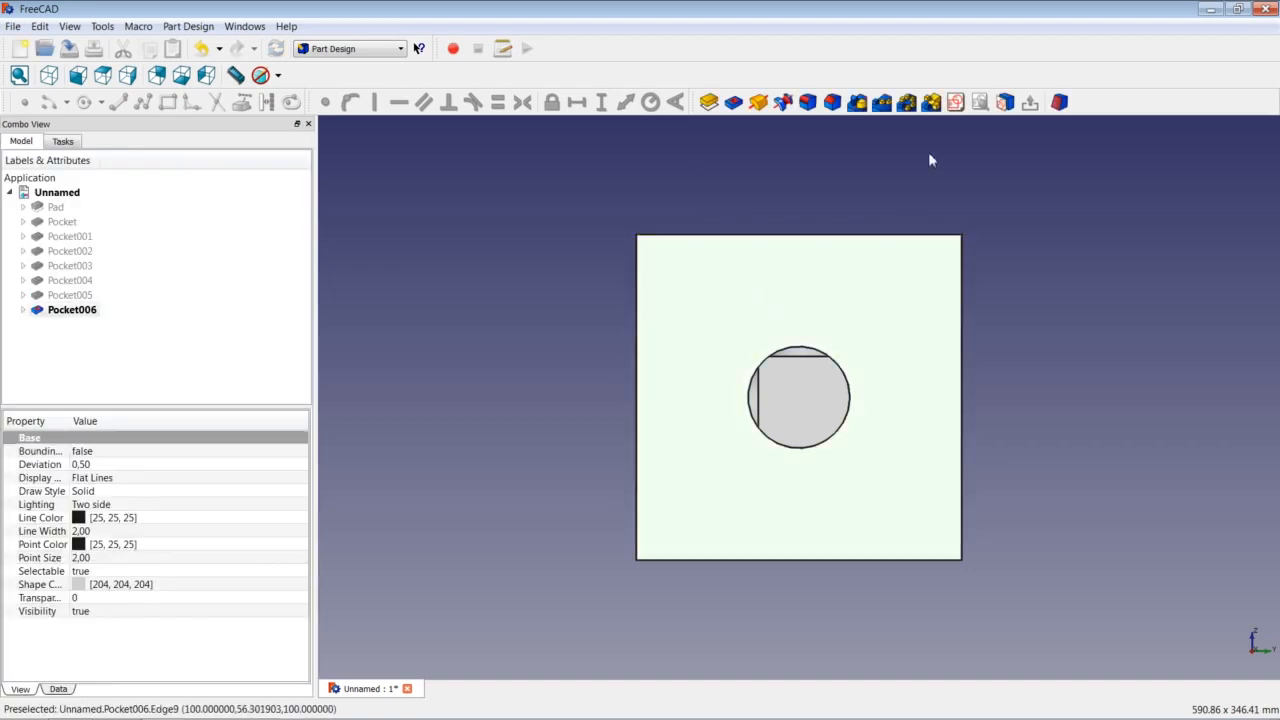
left_click(709, 102)
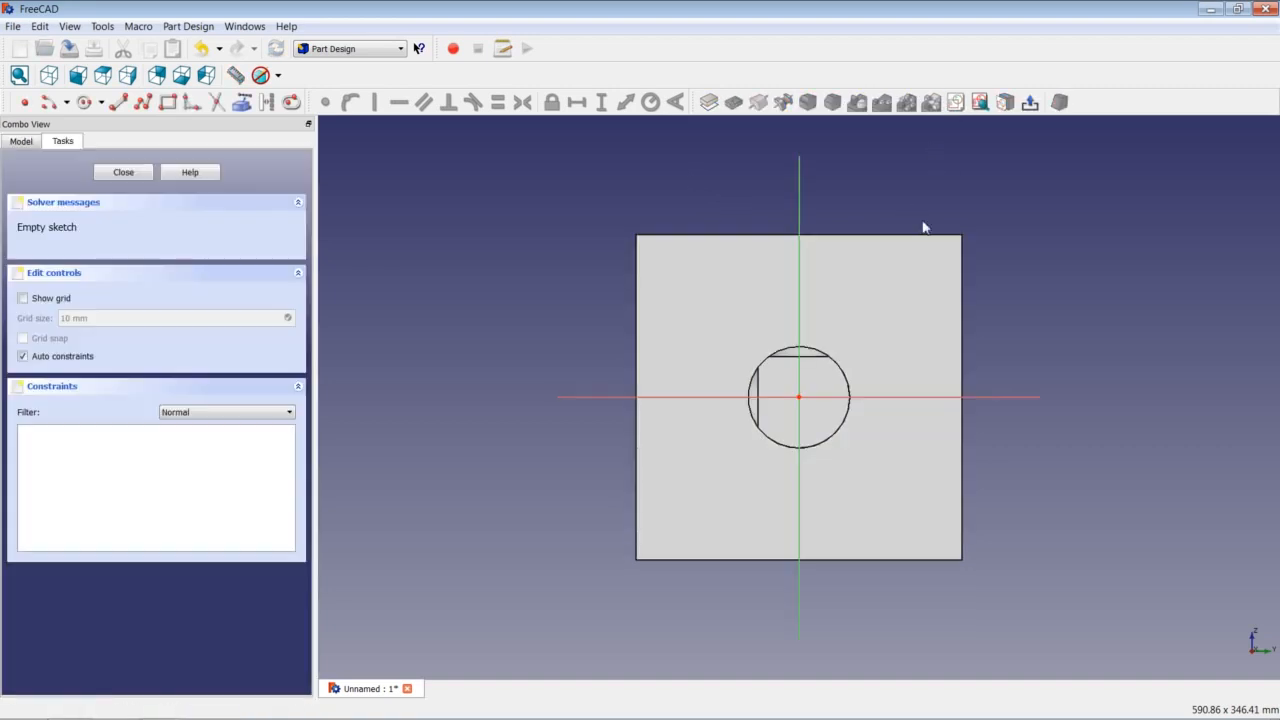
Draw an origin-centred circle of radius 62,5 mm and close the sketch.
left_click(84, 102)
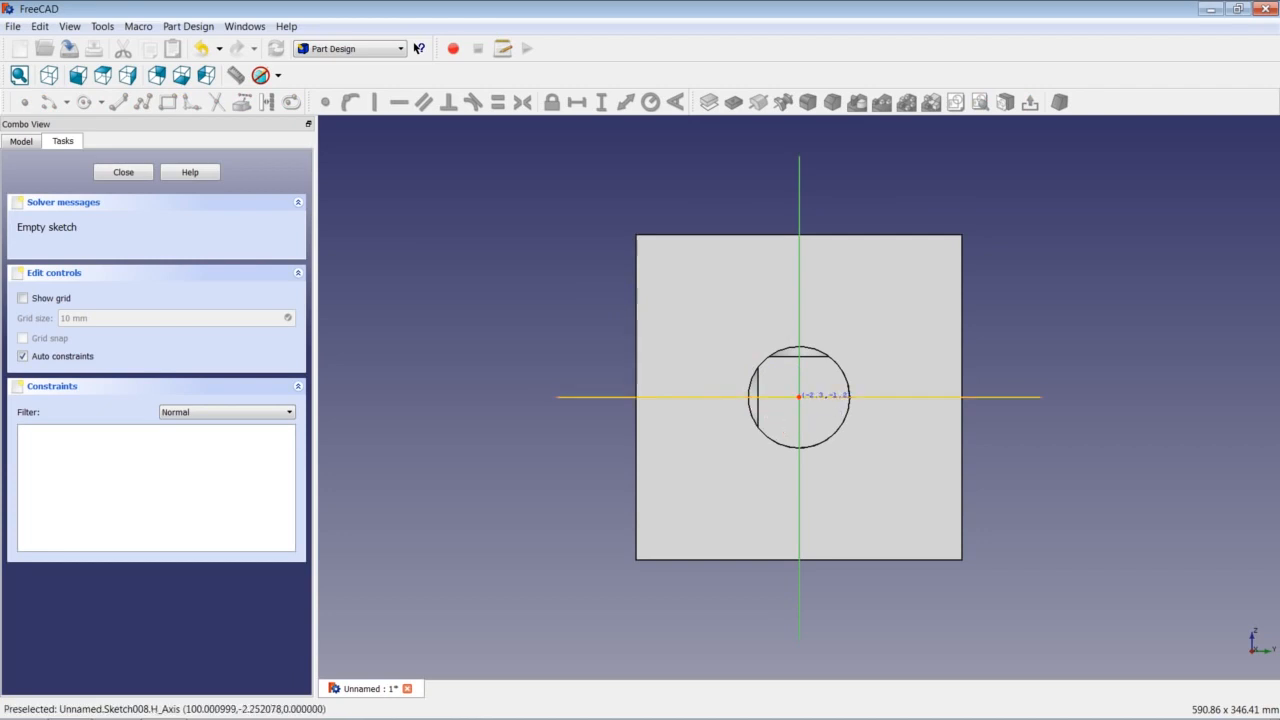
left_click(798, 396)
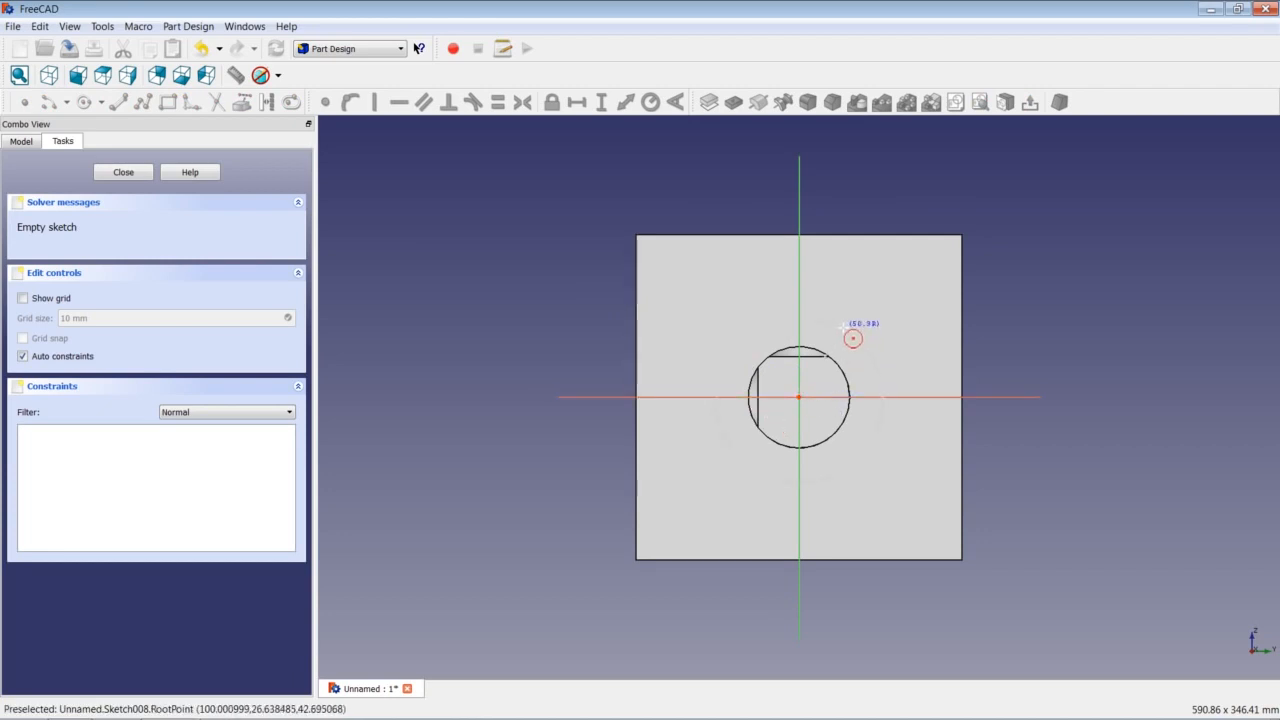
left_click(868, 356)
left_click(870, 352)
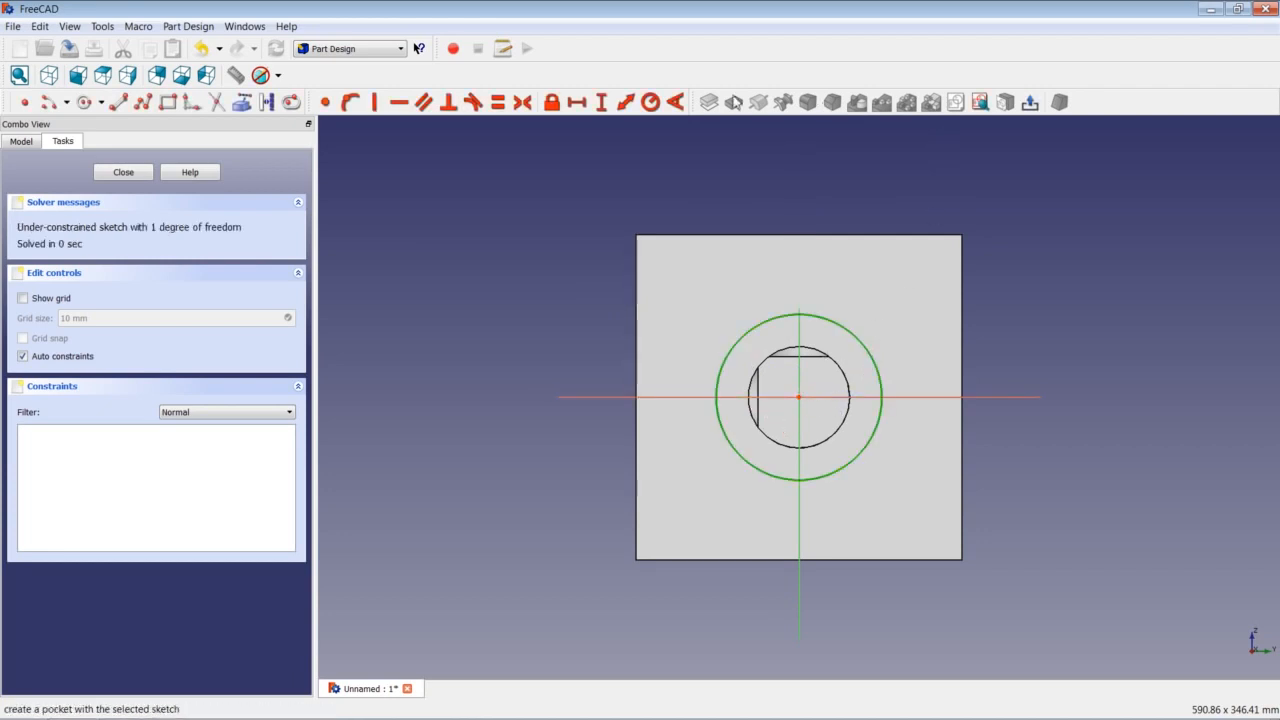
left_click(651, 102)
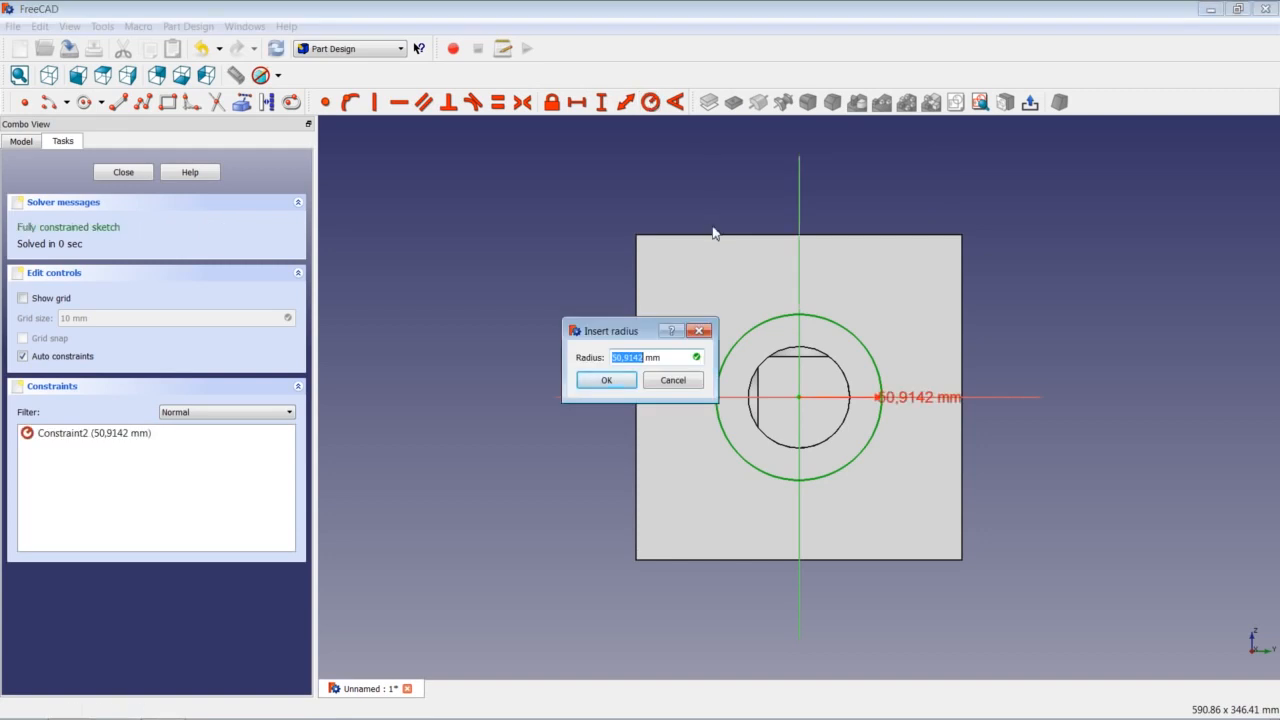
type("62,5")
key("Return")
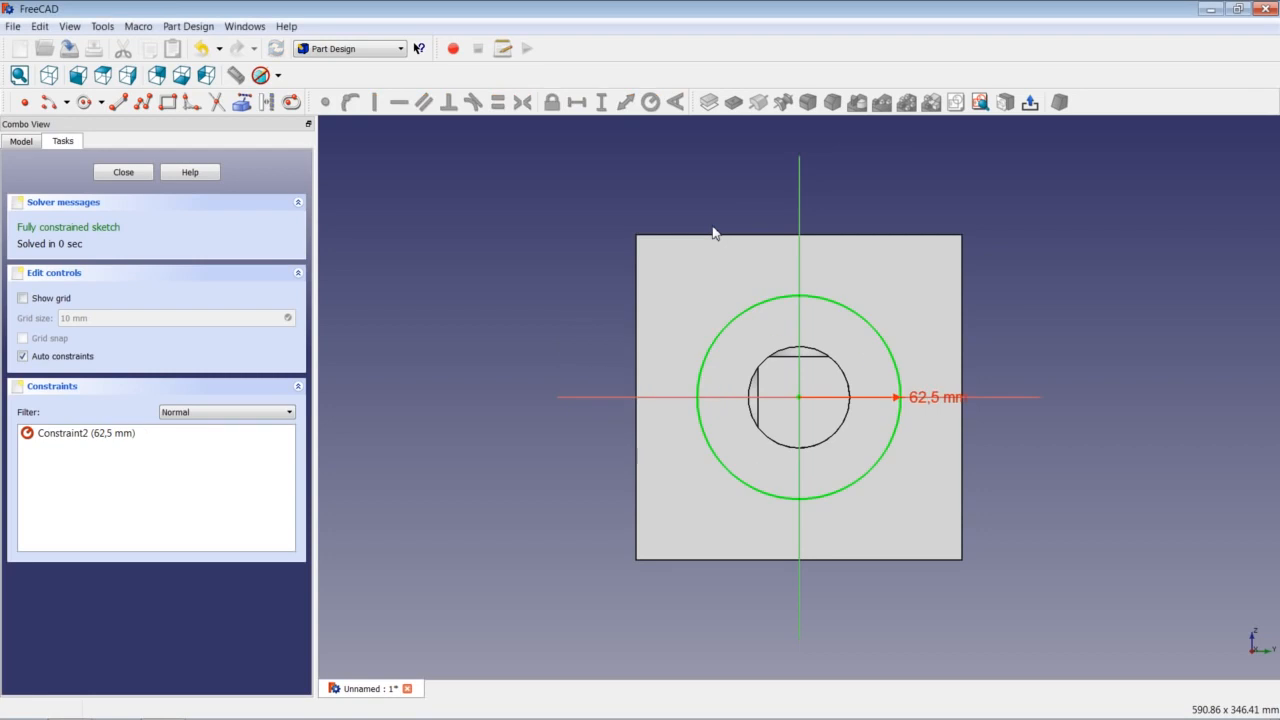
left_click(123, 173)
Pocket the 62,5 mm circle 50 mm deep as Pocket007.
left_click(733, 102)
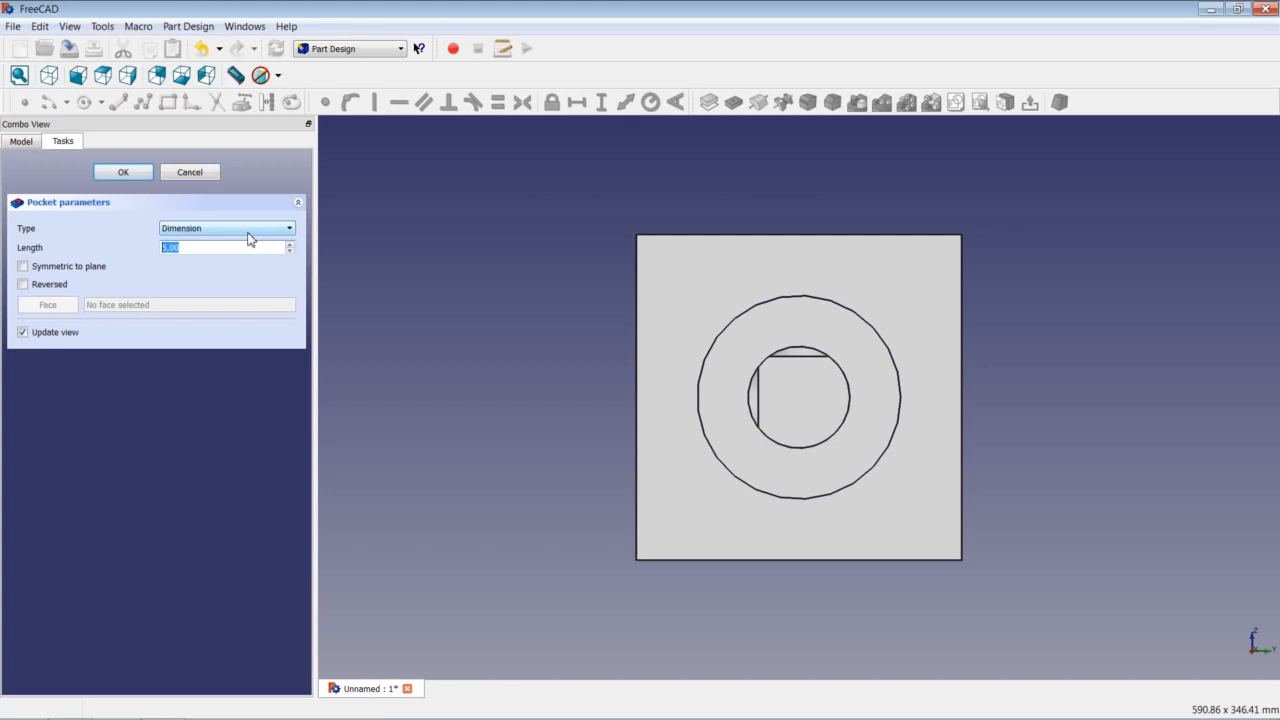
type("50")
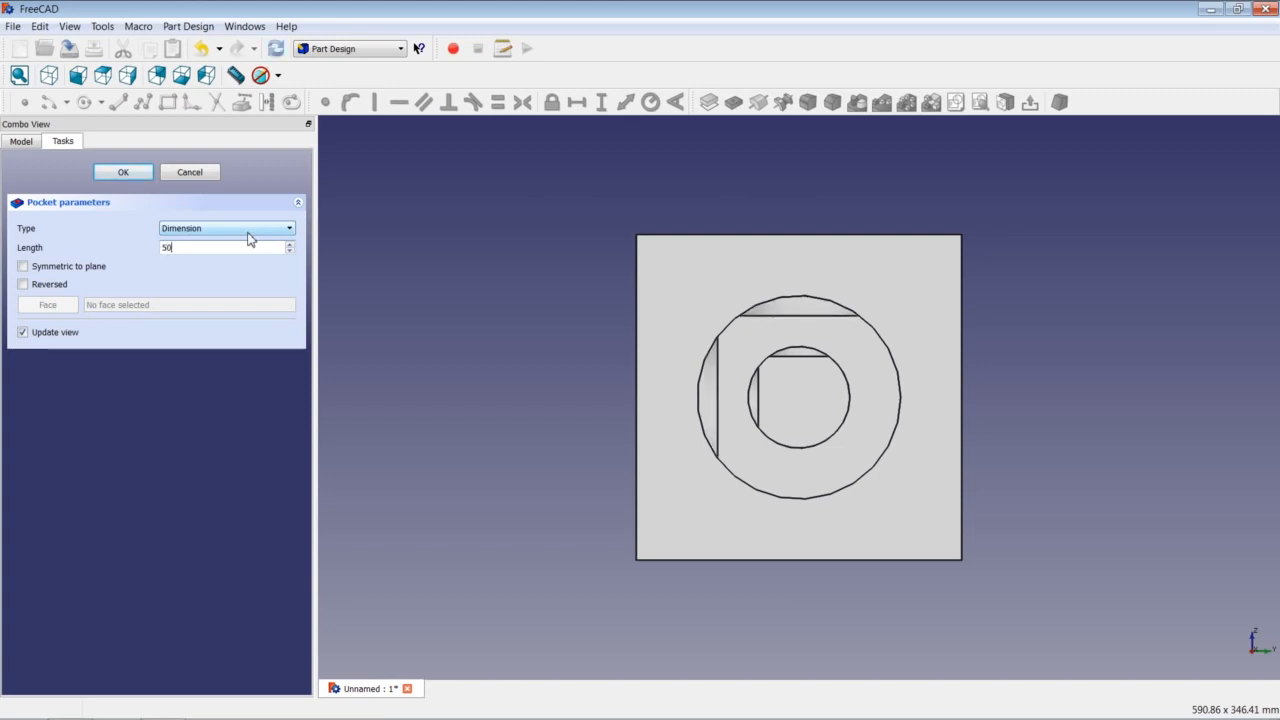
key("Return")
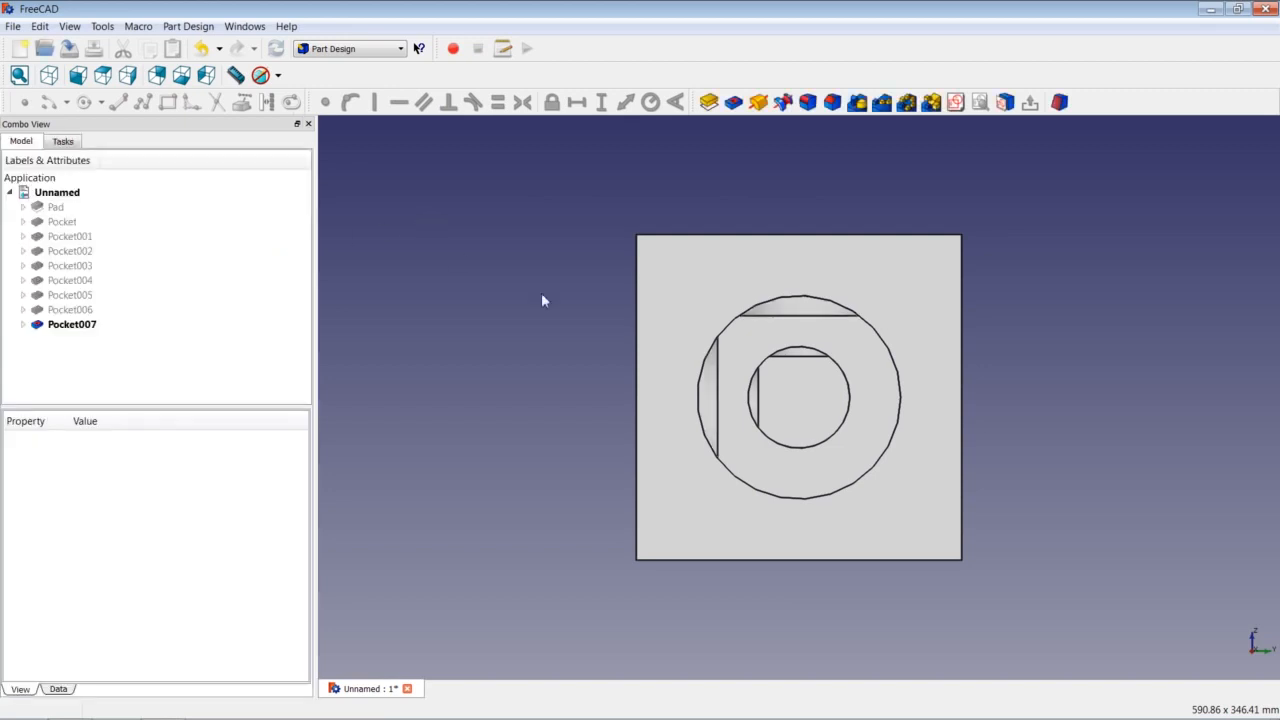
left_click(682, 290)
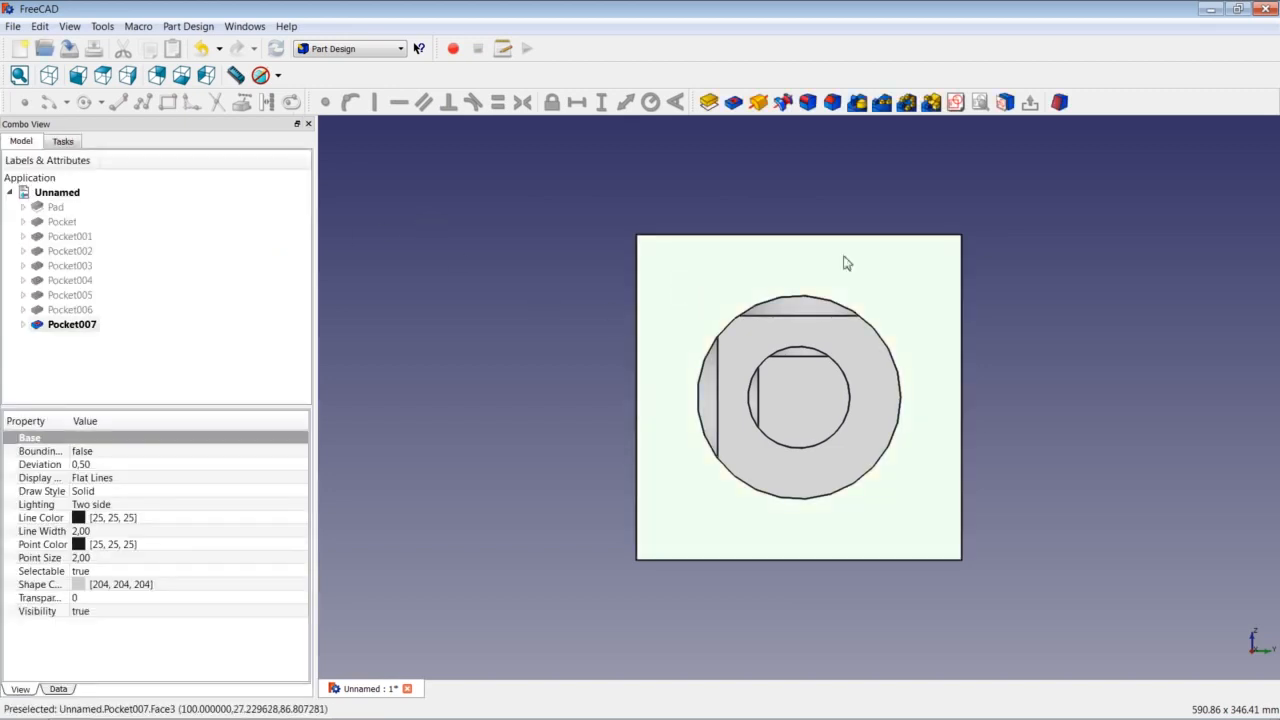
Sketch an origin-centred circle on the face with a 93,75 mm radius constraint.
left_click(956, 102)
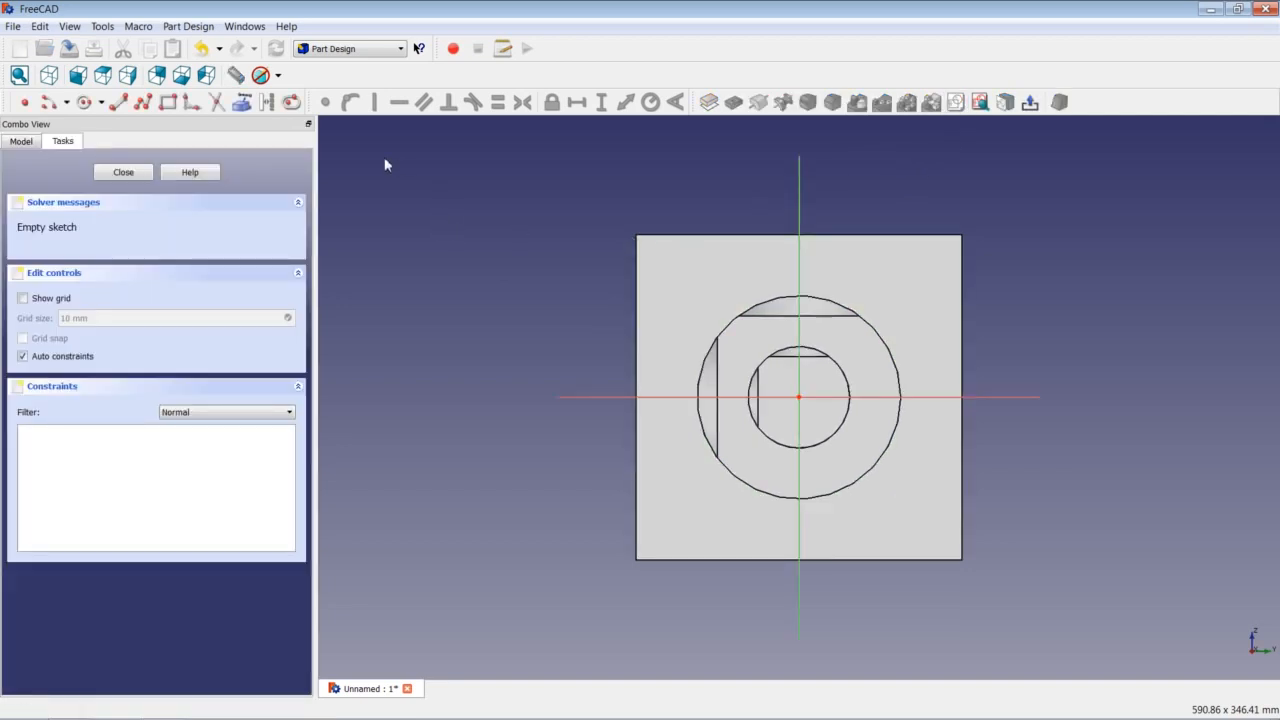
left_click(84, 100)
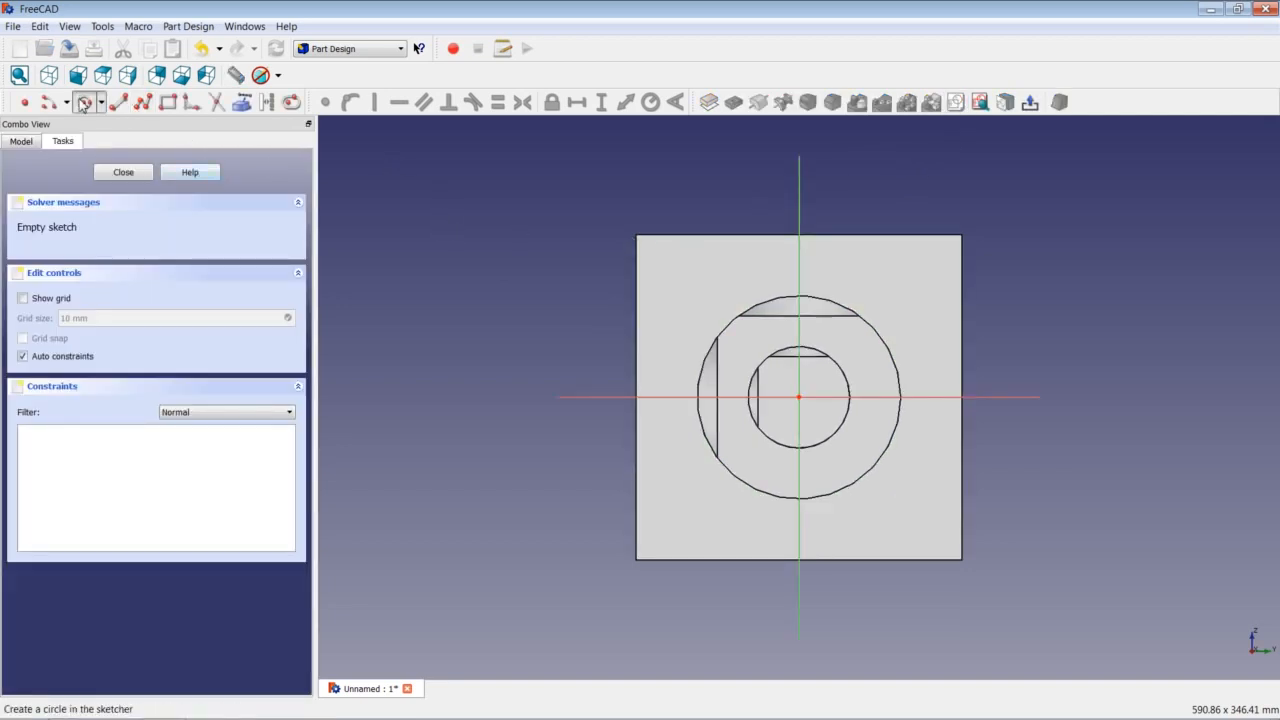
left_click(805, 408)
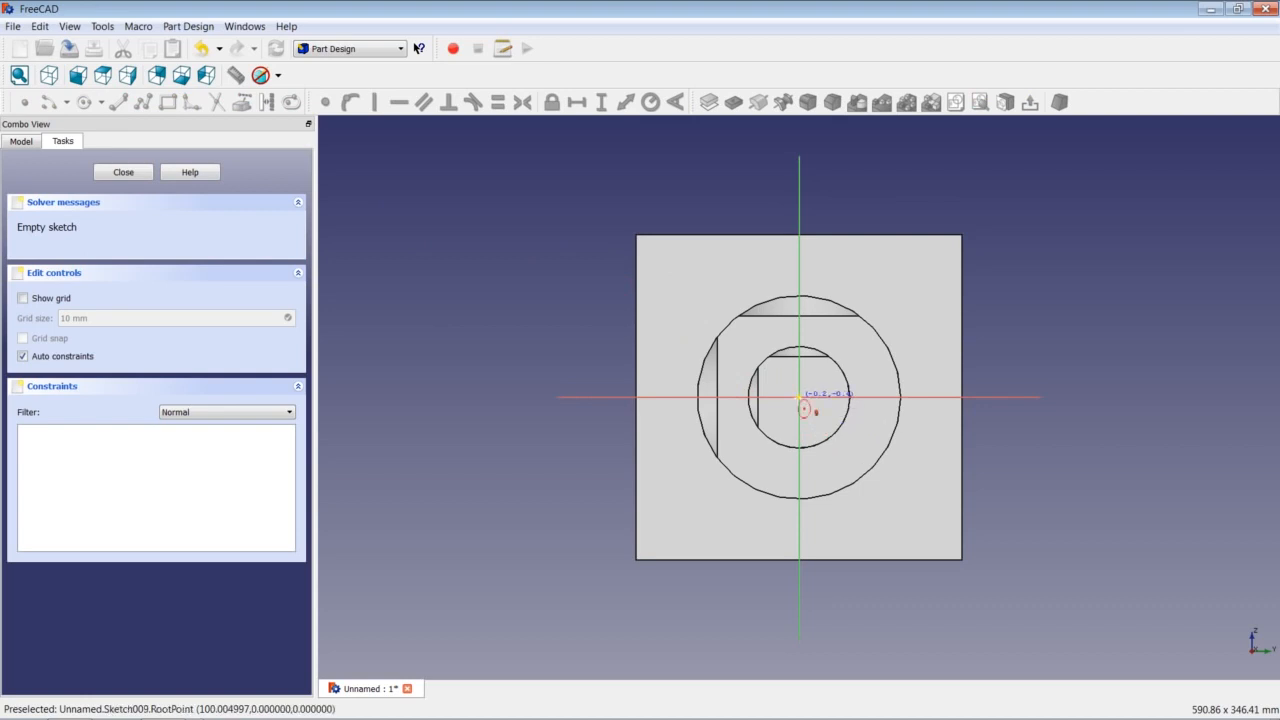
left_click(893, 300)
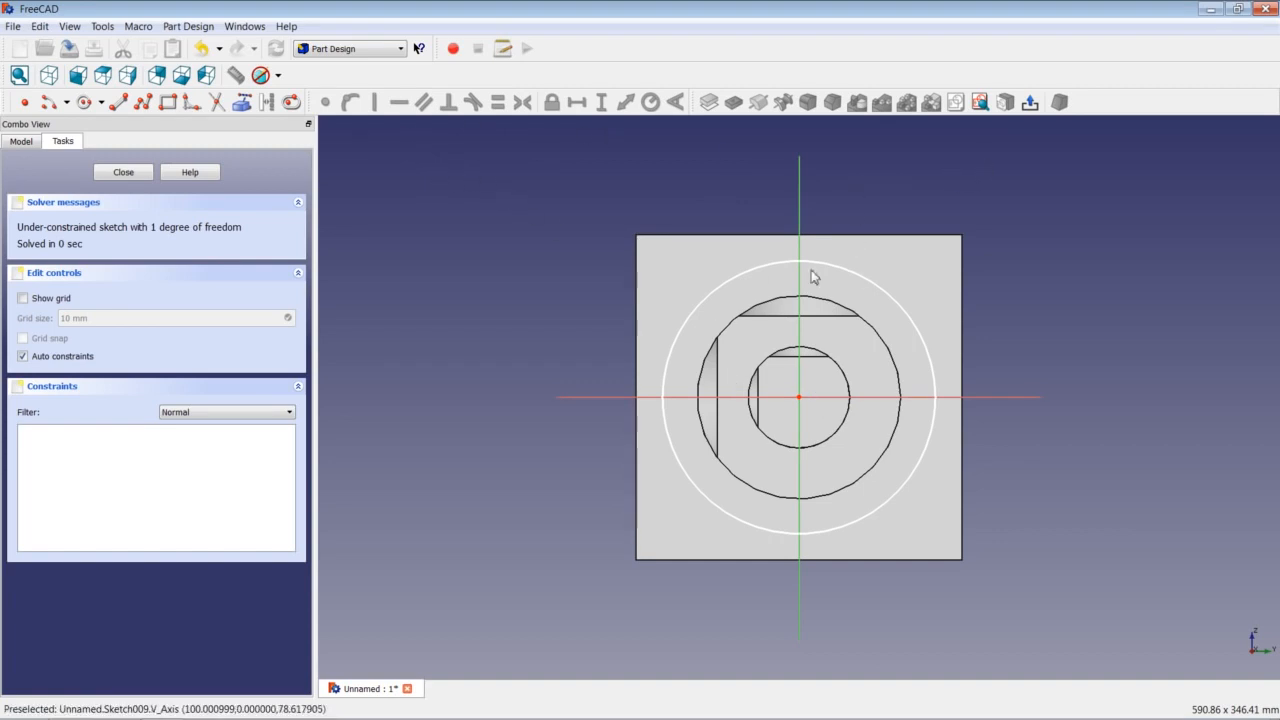
left_click(849, 273)
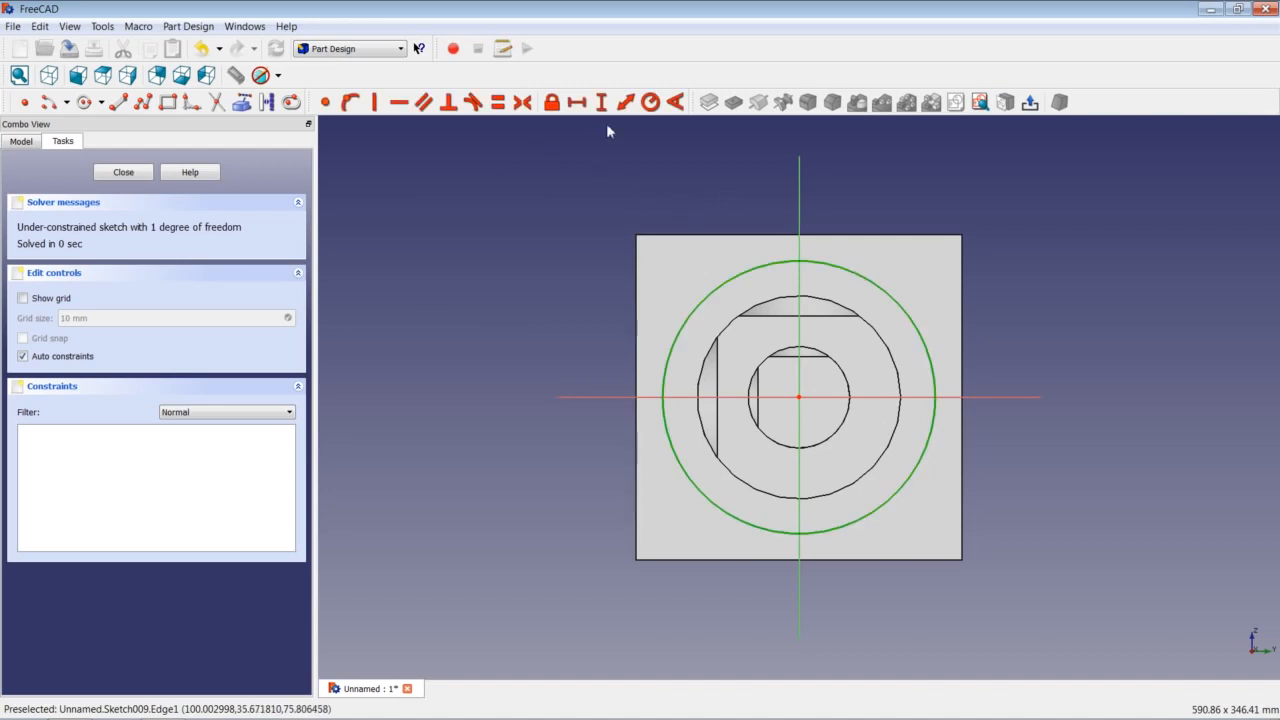
left_click(650, 102)
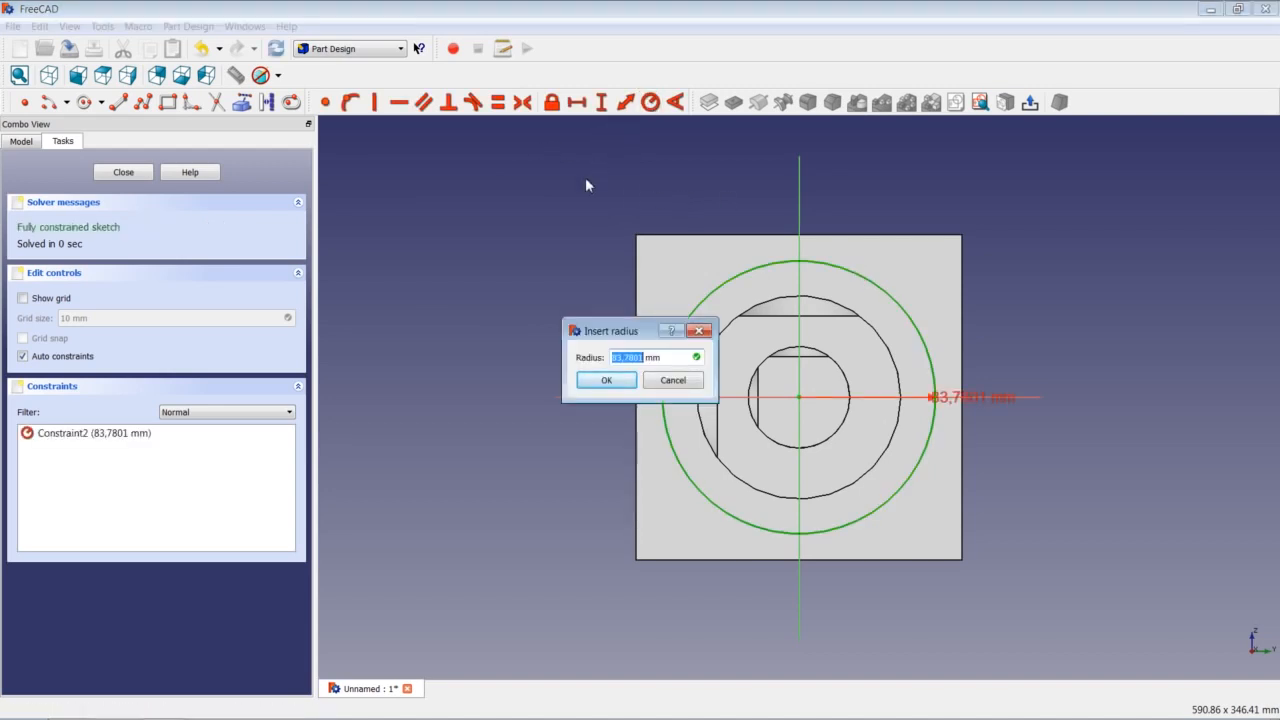
type("93,75")
key("Return")
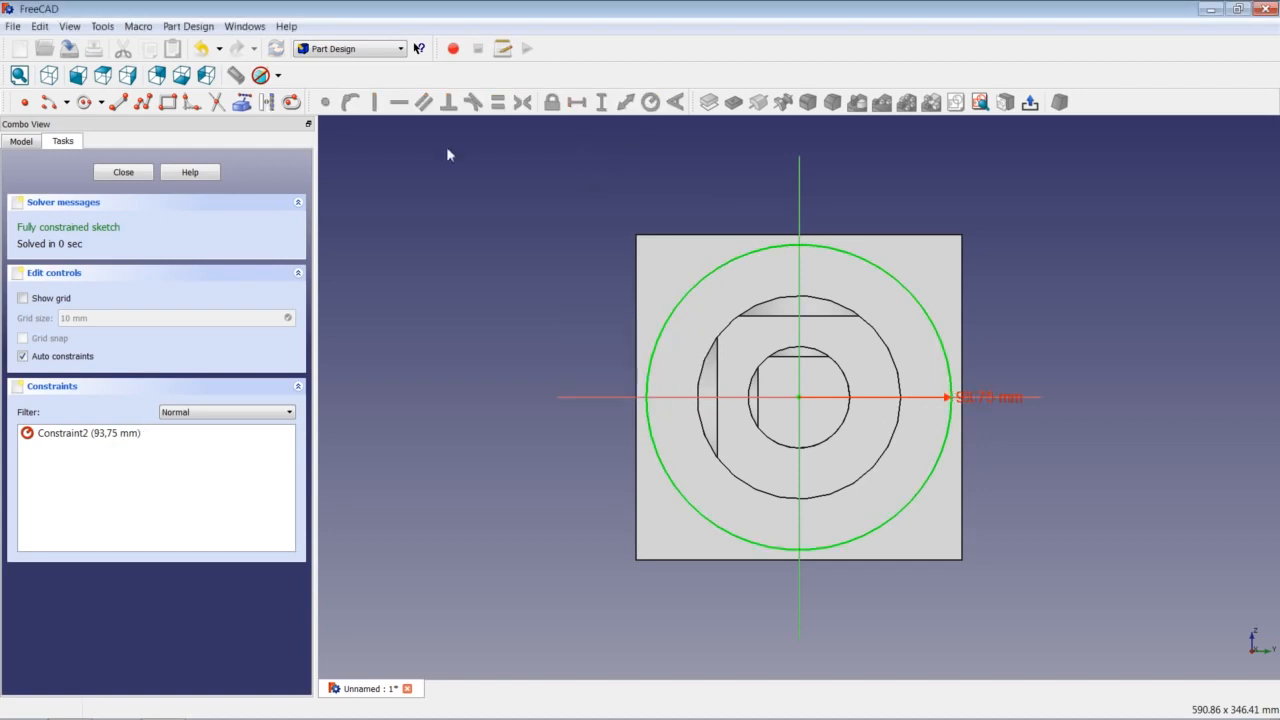
left_click(142, 173)
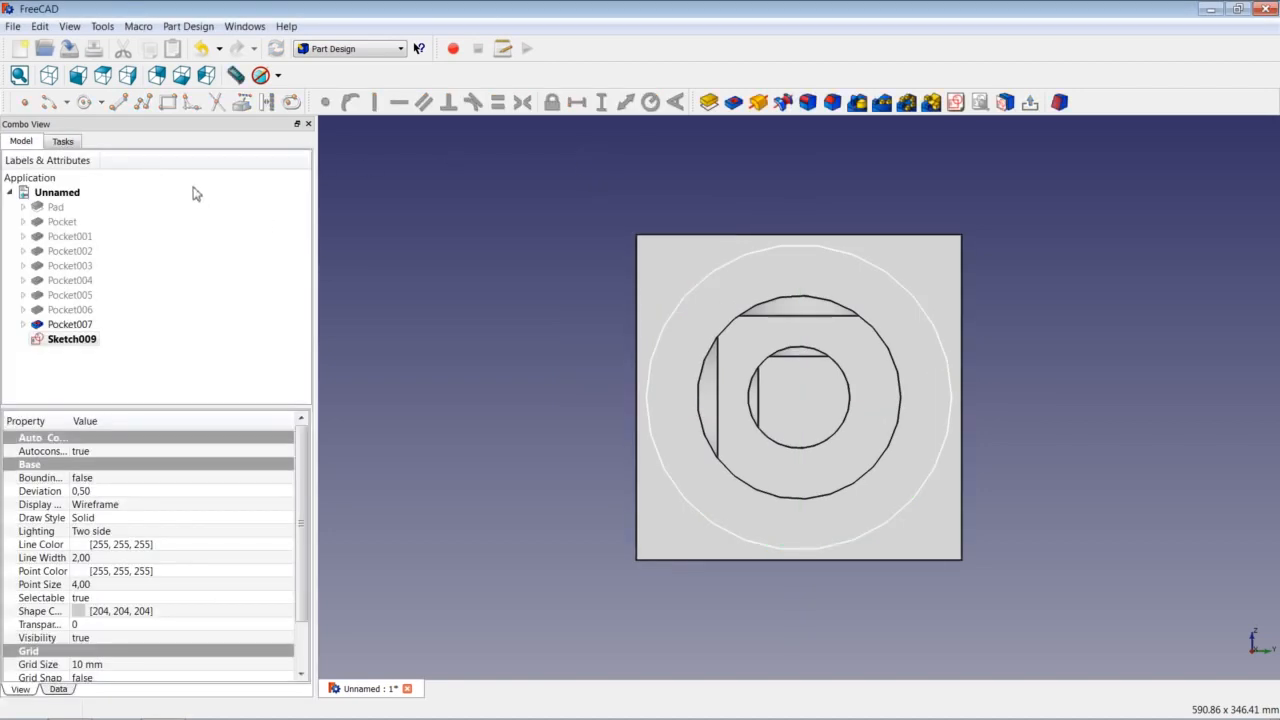
Pocket the 93,75 mm circle 25 mm deep.
left_click(733, 102)
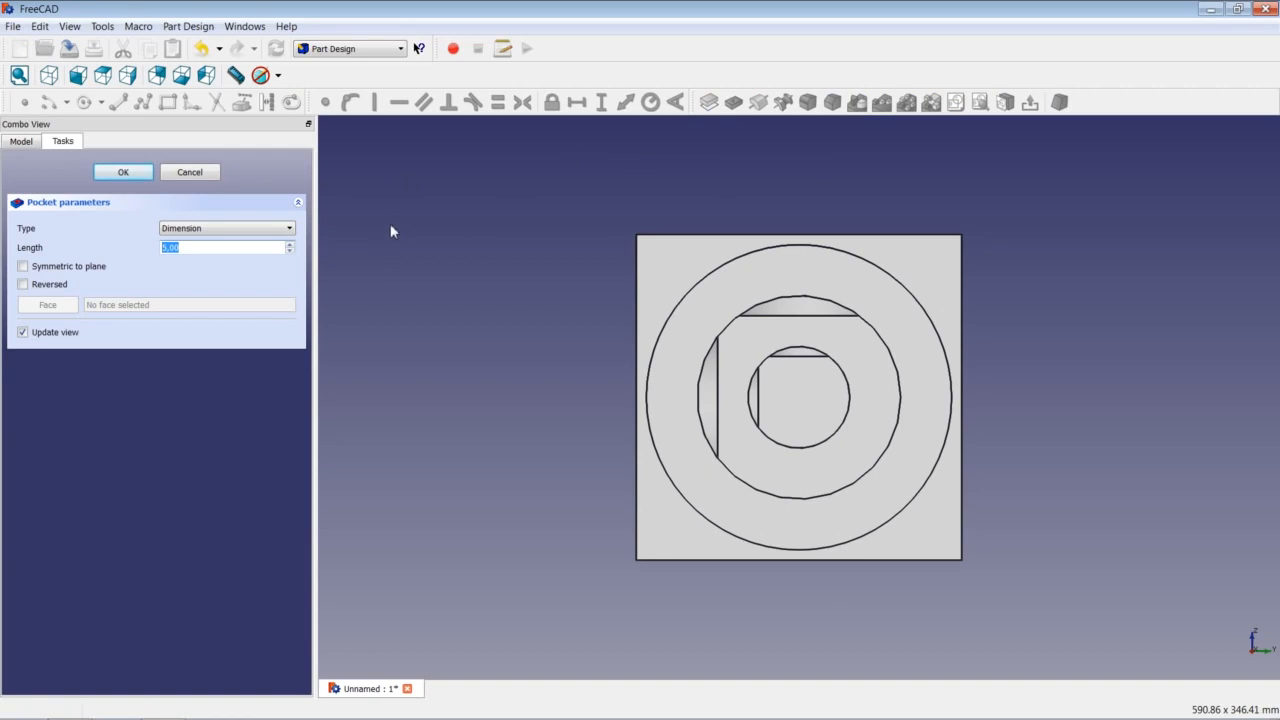
type("25")
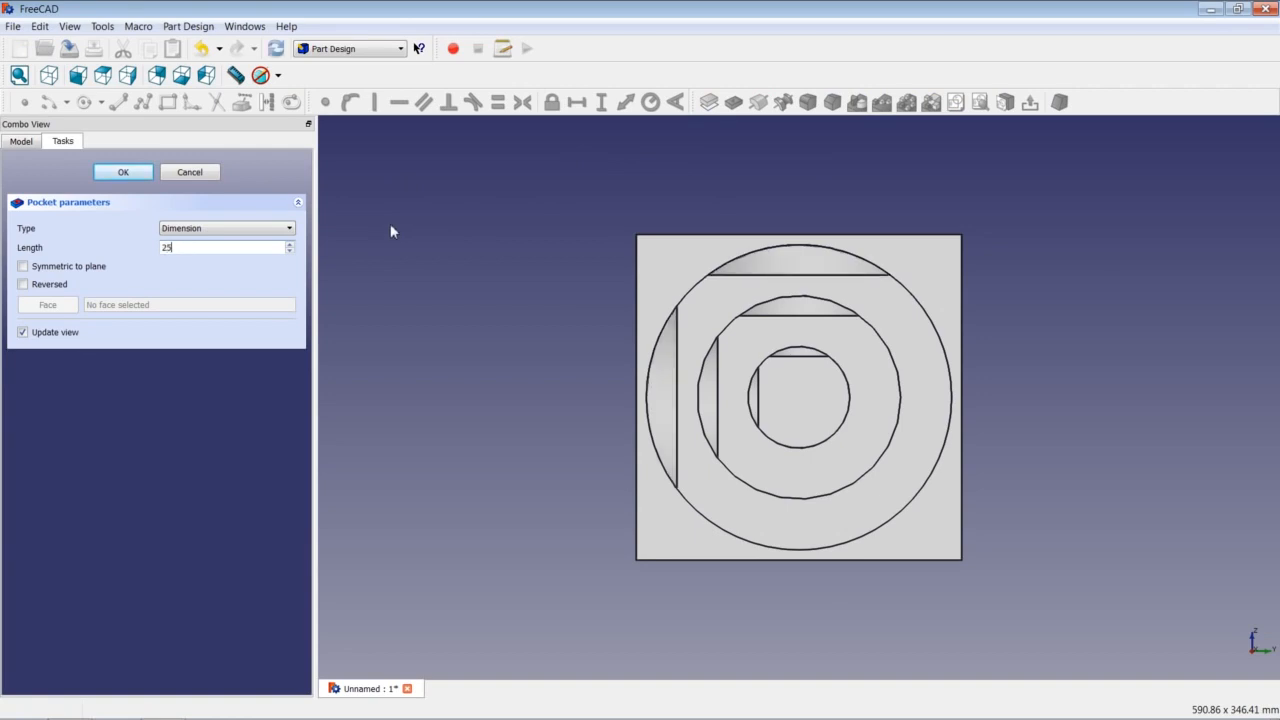
key("Return")
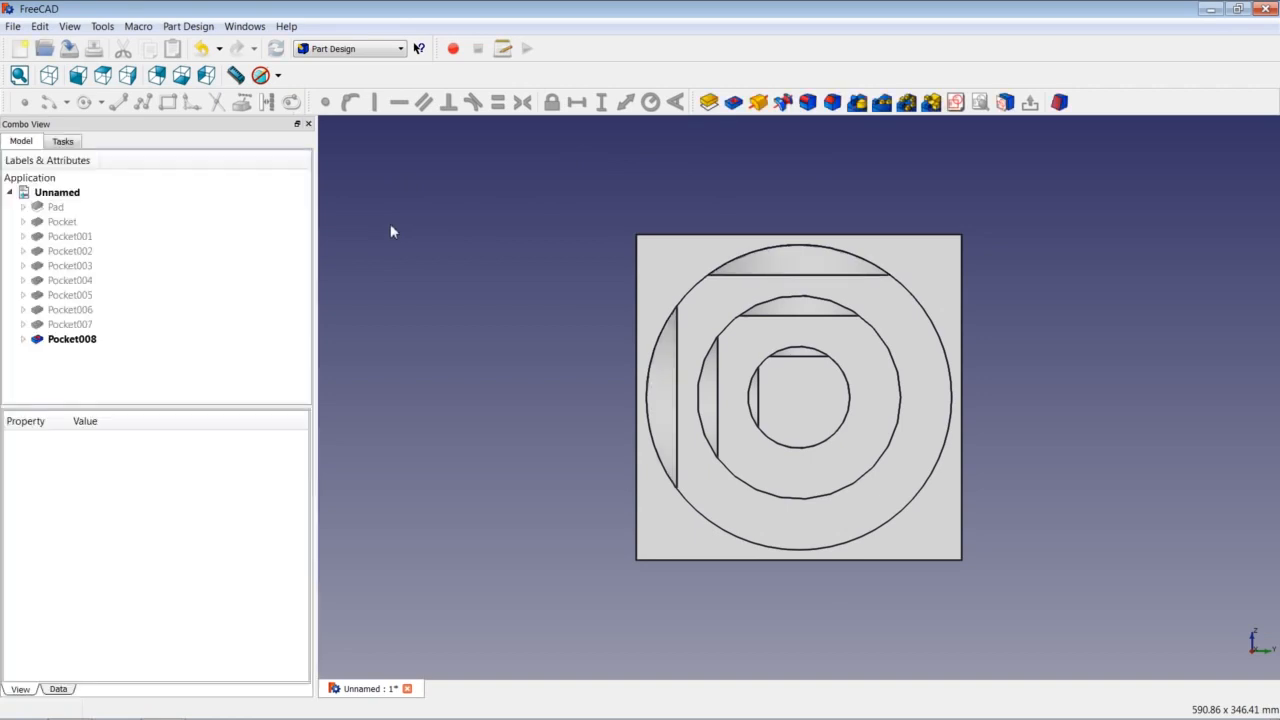
On the cube's right face, sketch an origin-centred circle of 31,25 mm radius.
middle_click_drag(558, 399, 509, 418)
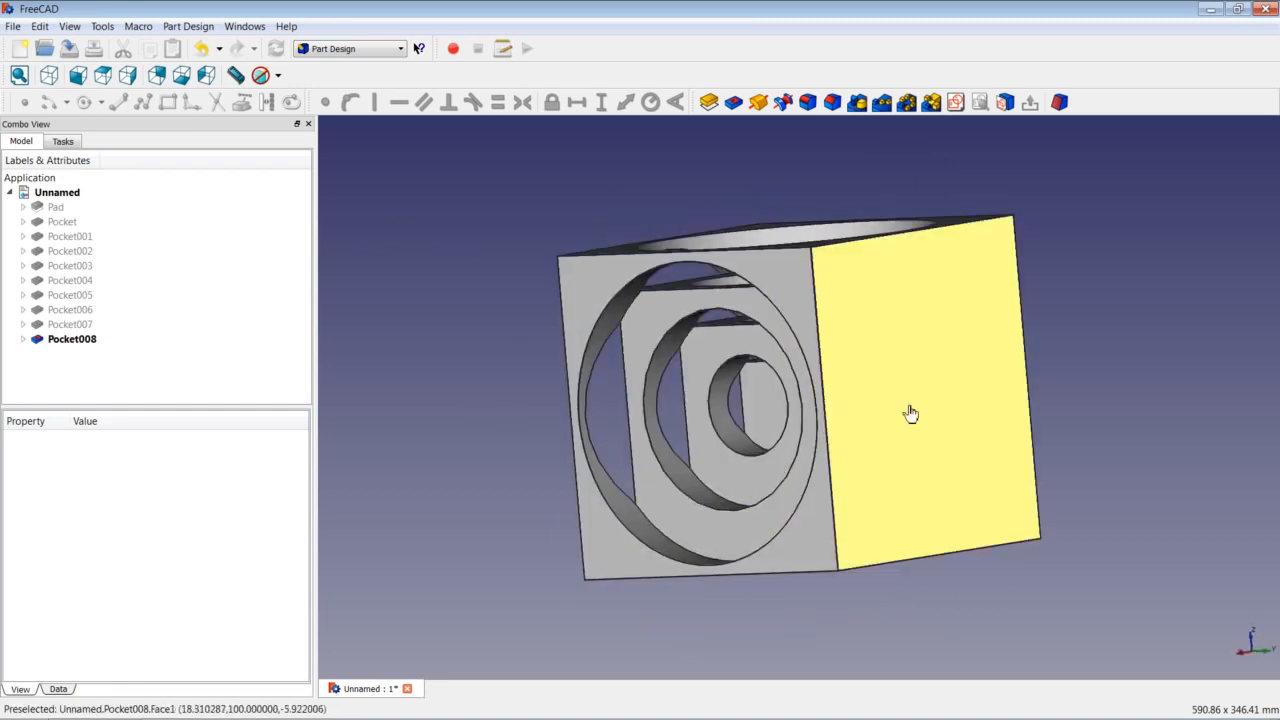
left_click(967, 430)
middle_click_drag(967, 423, 849, 329)
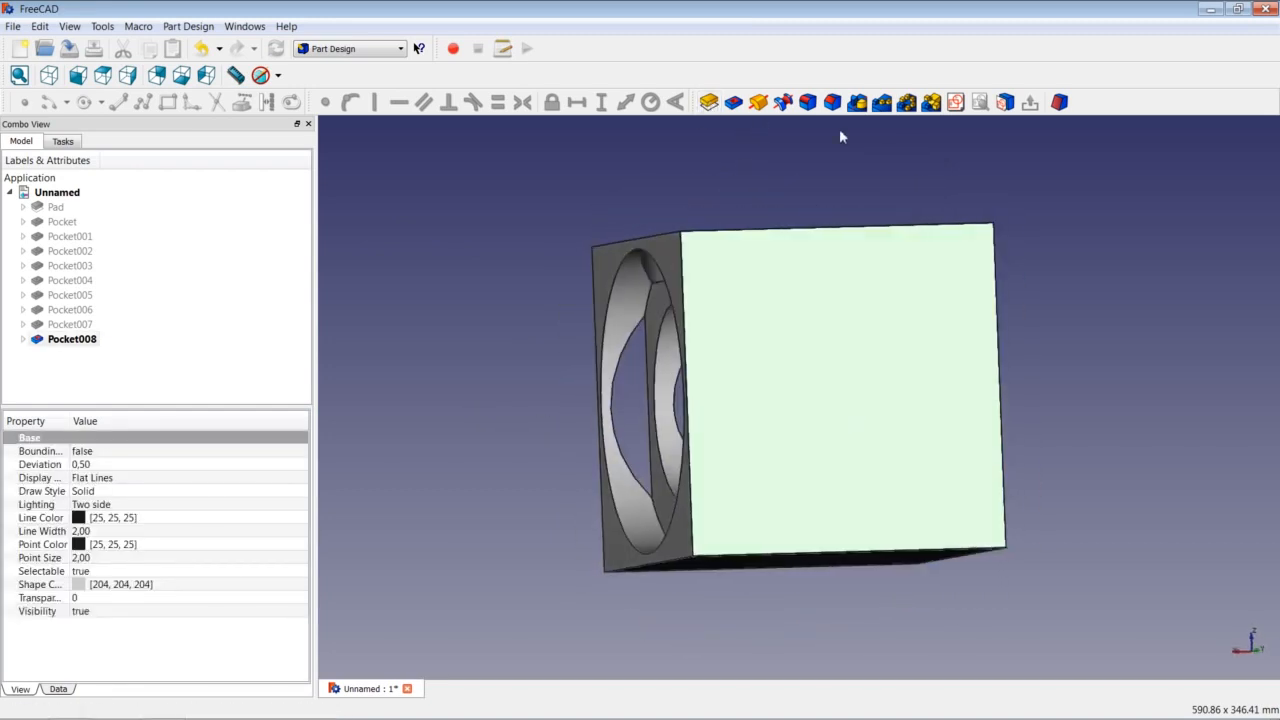
left_click(955, 103)
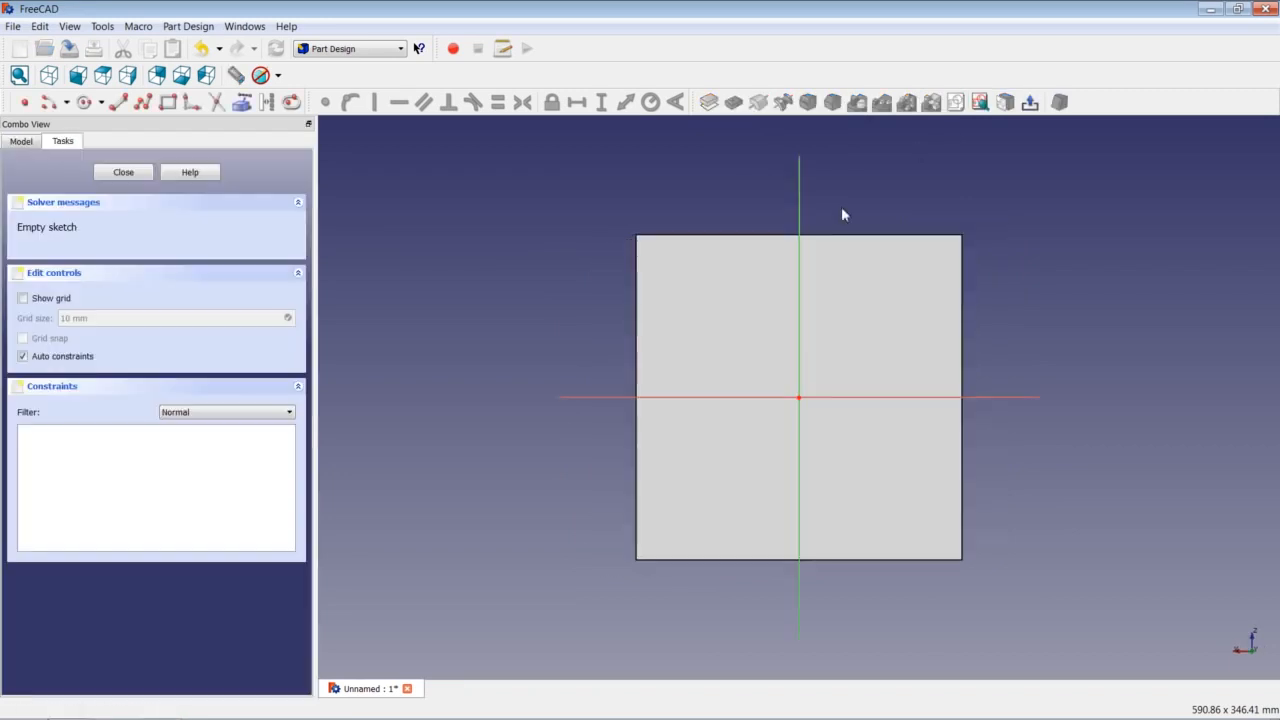
left_click(84, 102)
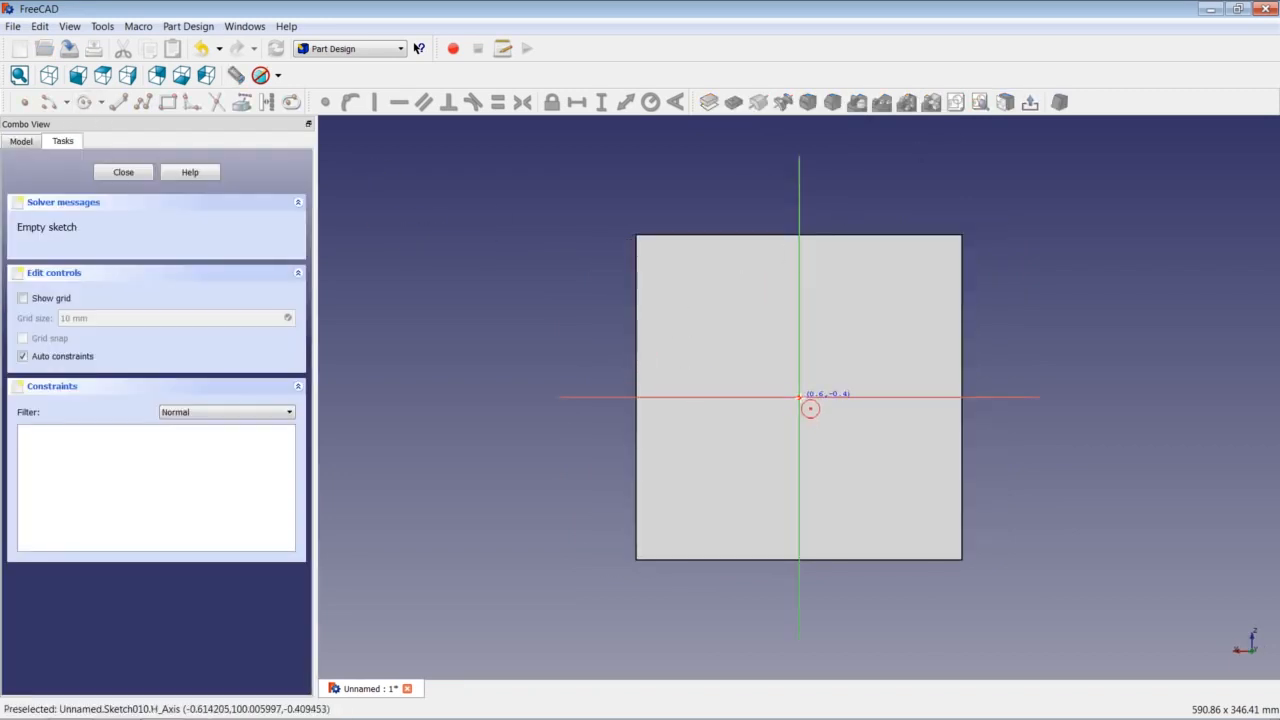
left_click(799, 396)
left_click(837, 384)
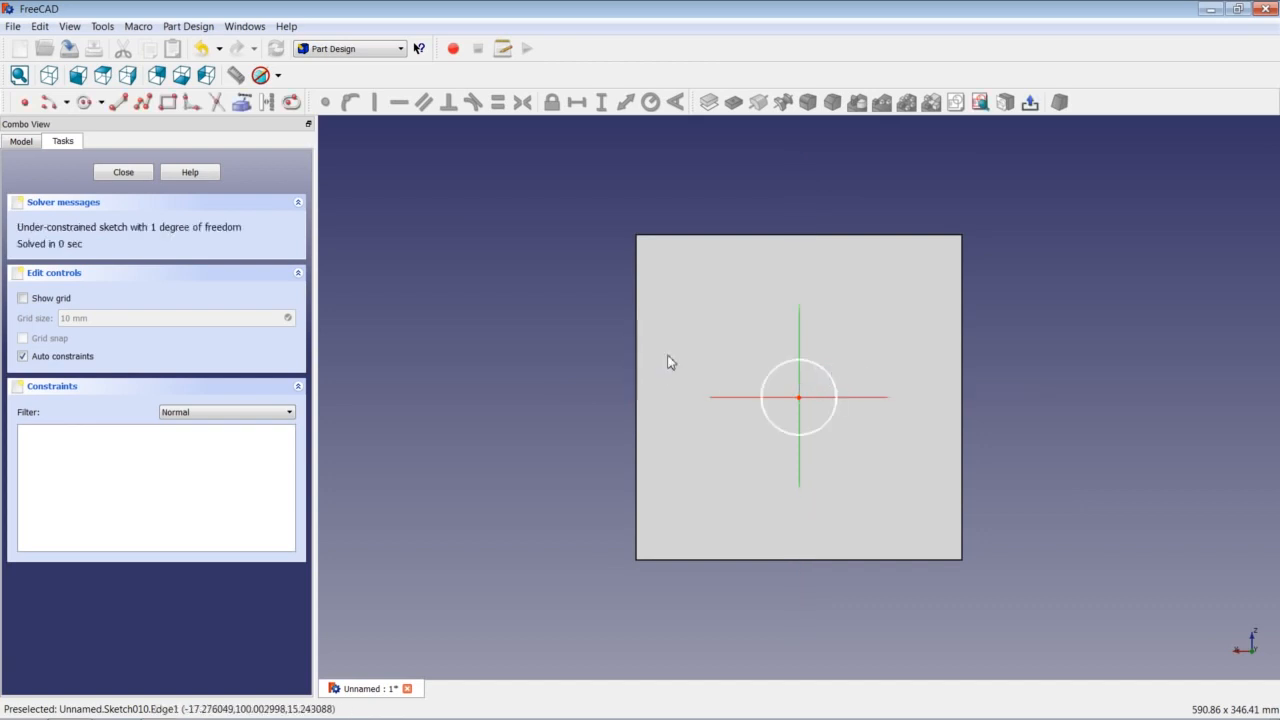
left_click(827, 378)
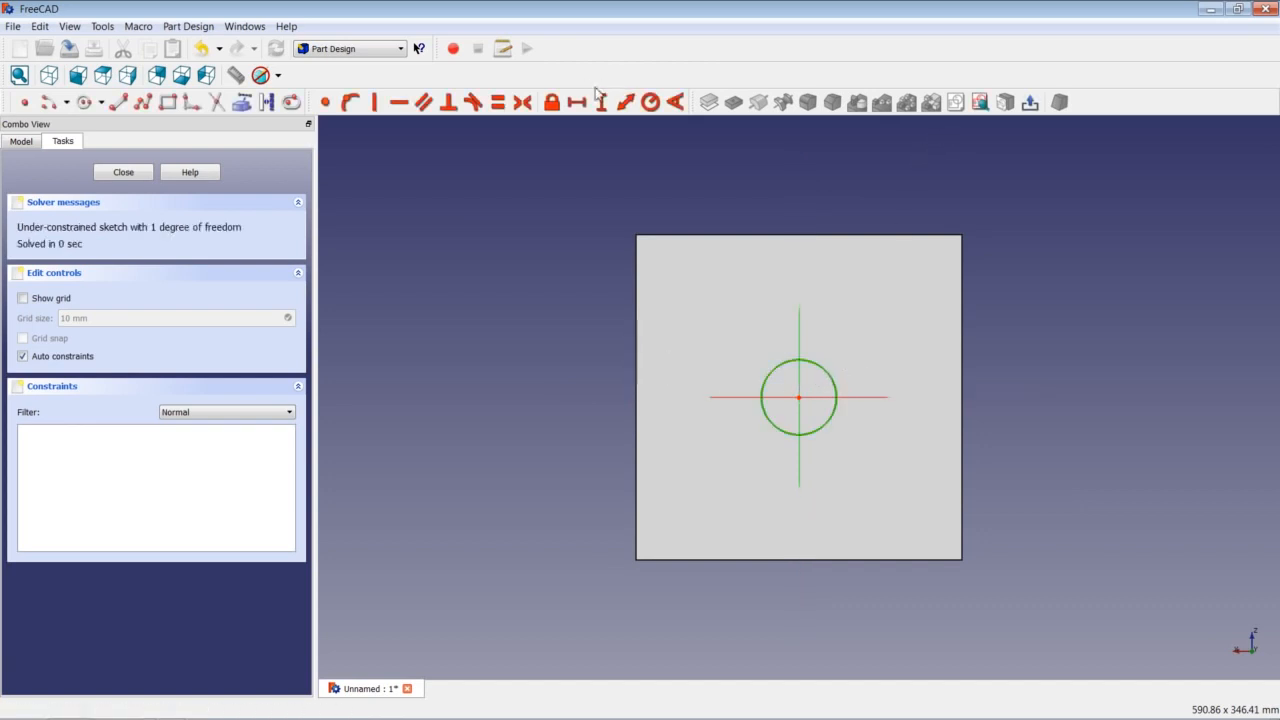
left_click(651, 102)
type("31,25")
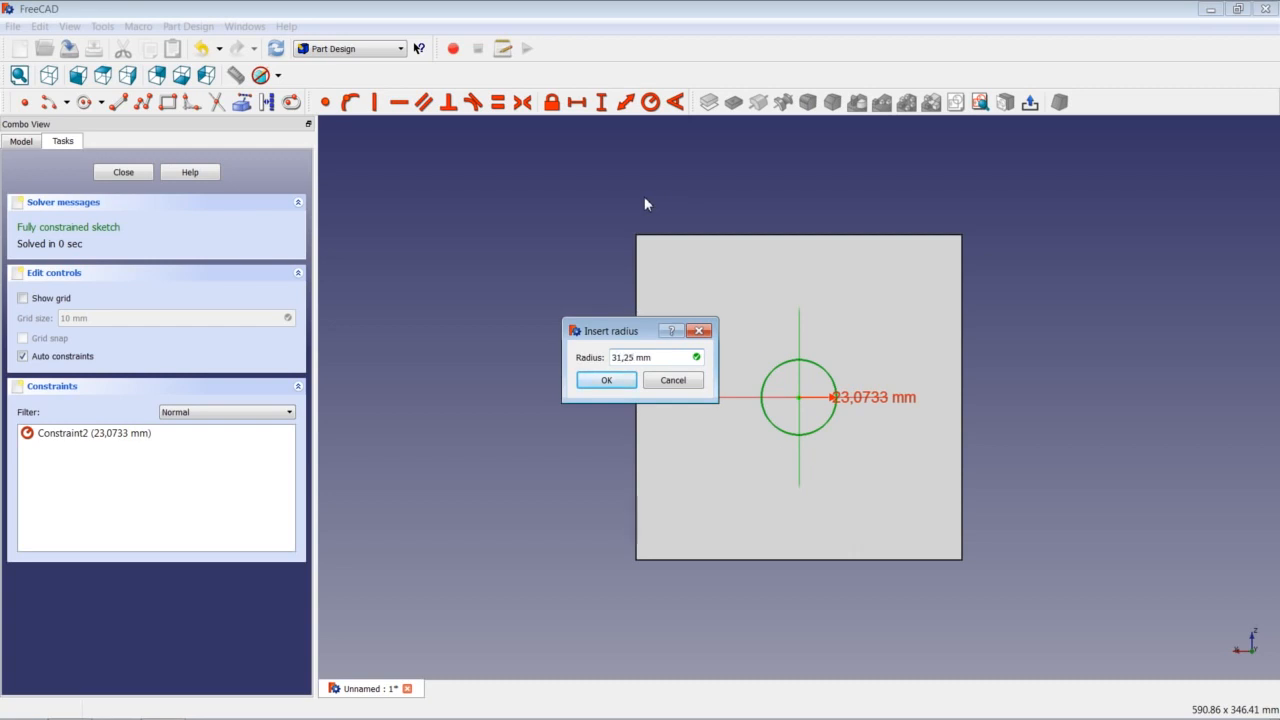
key("Return")
left_click(124, 173)
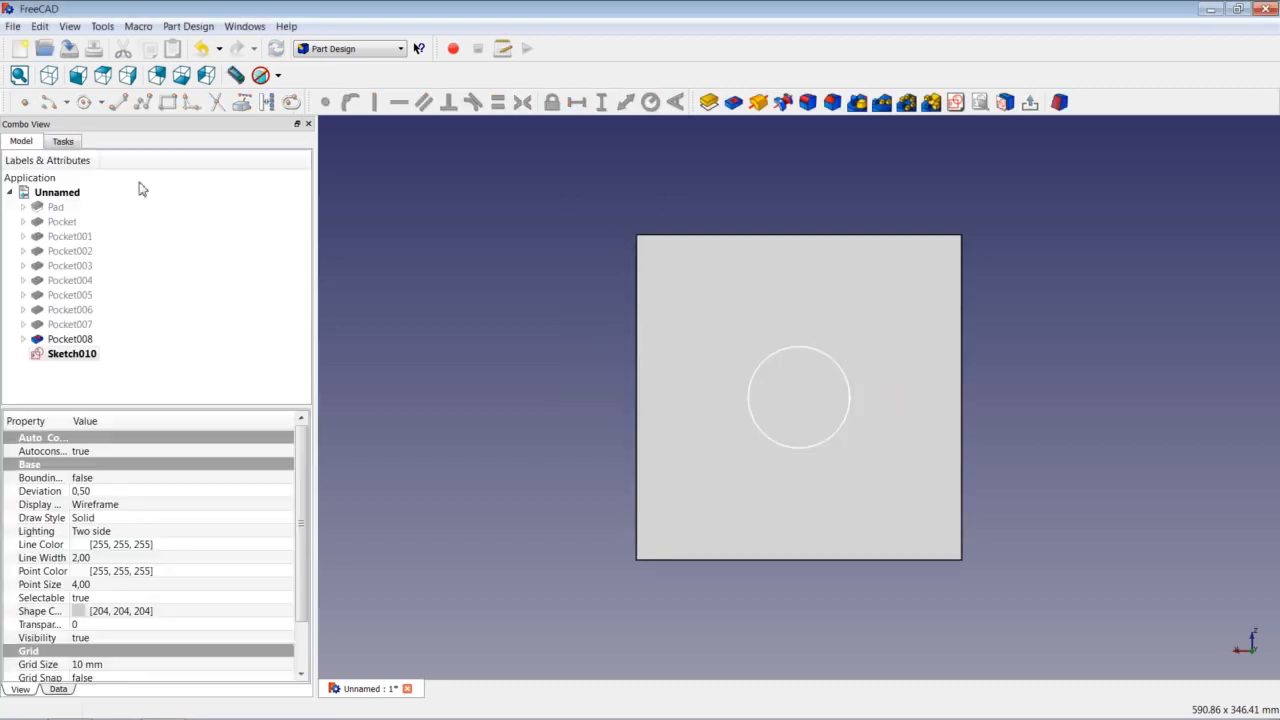
Pocket the 31,25 mm circle with a Length of 10.
left_click(733, 102)
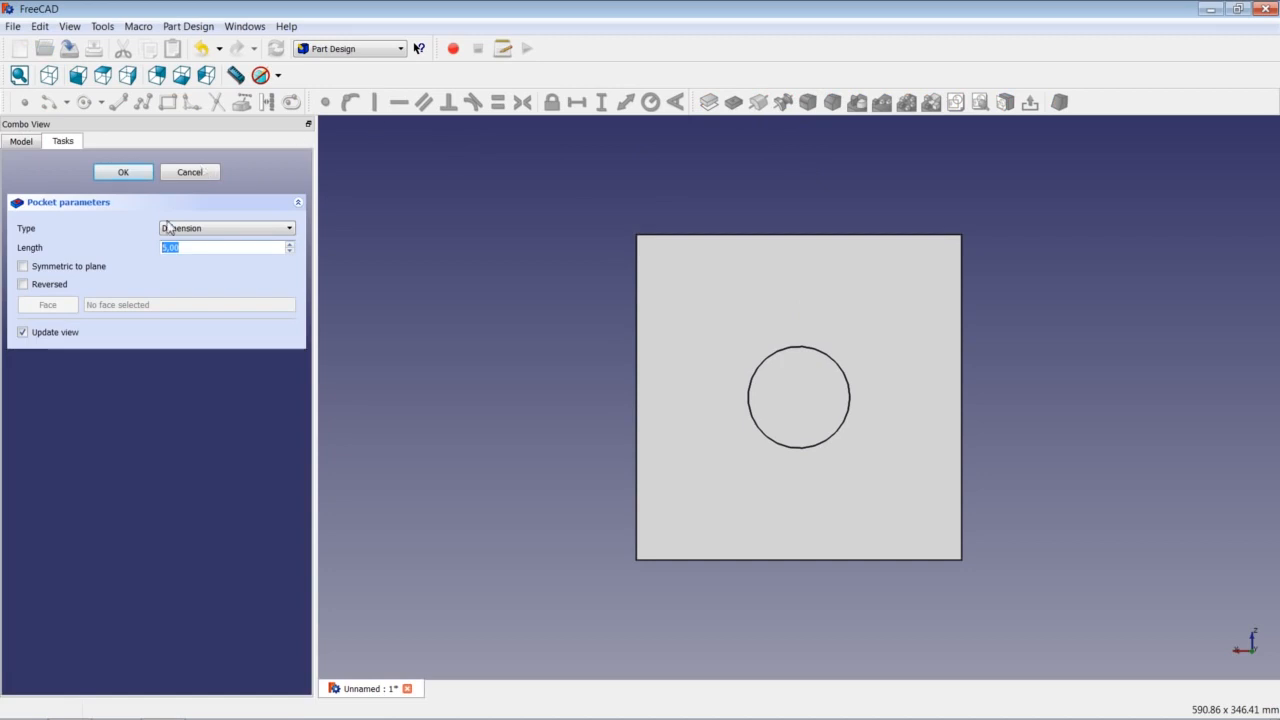
type("10")
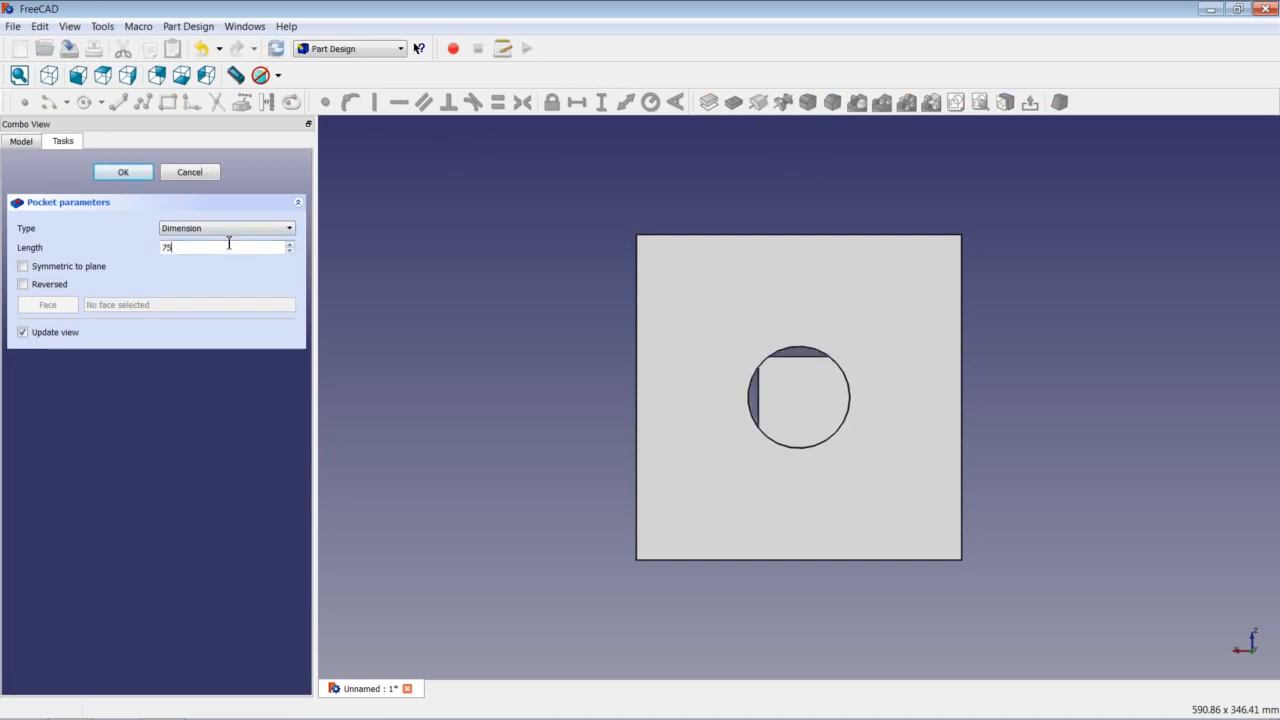
key("Return")
left_click(723, 309)
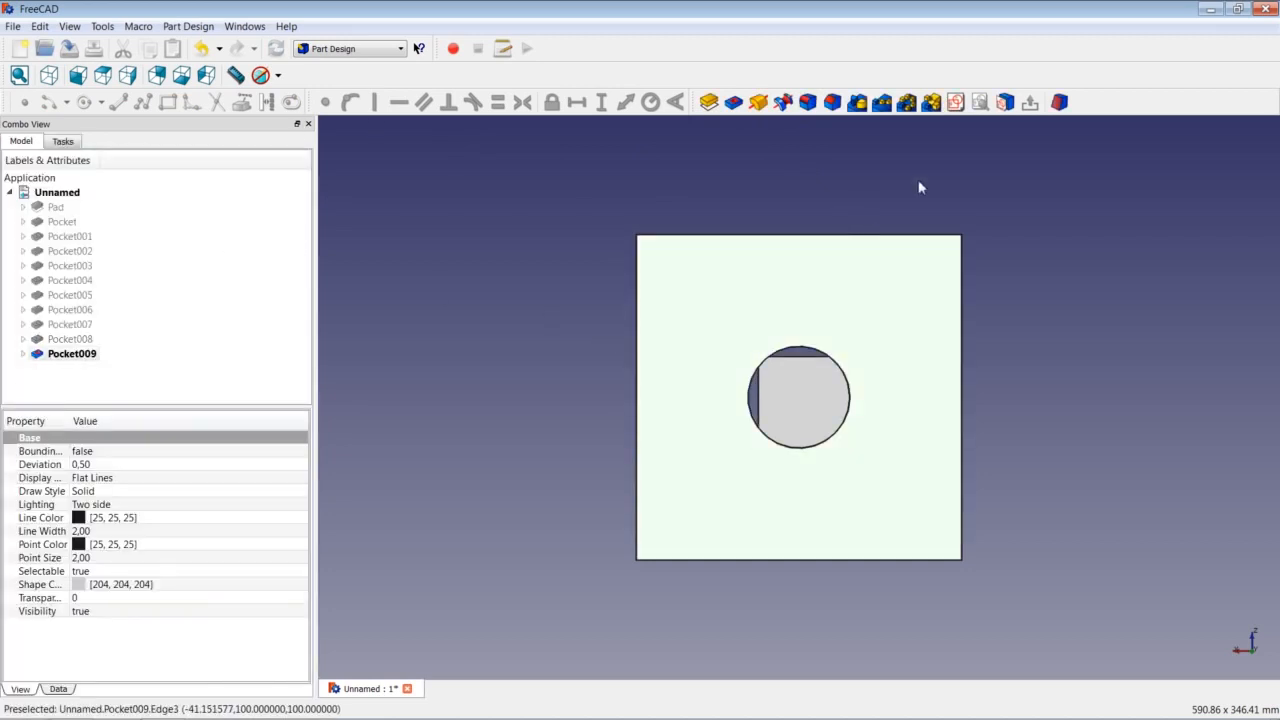
Sketch an origin-centred circle on the face with a 62,5 mm radius constraint.
left_click(955, 102)
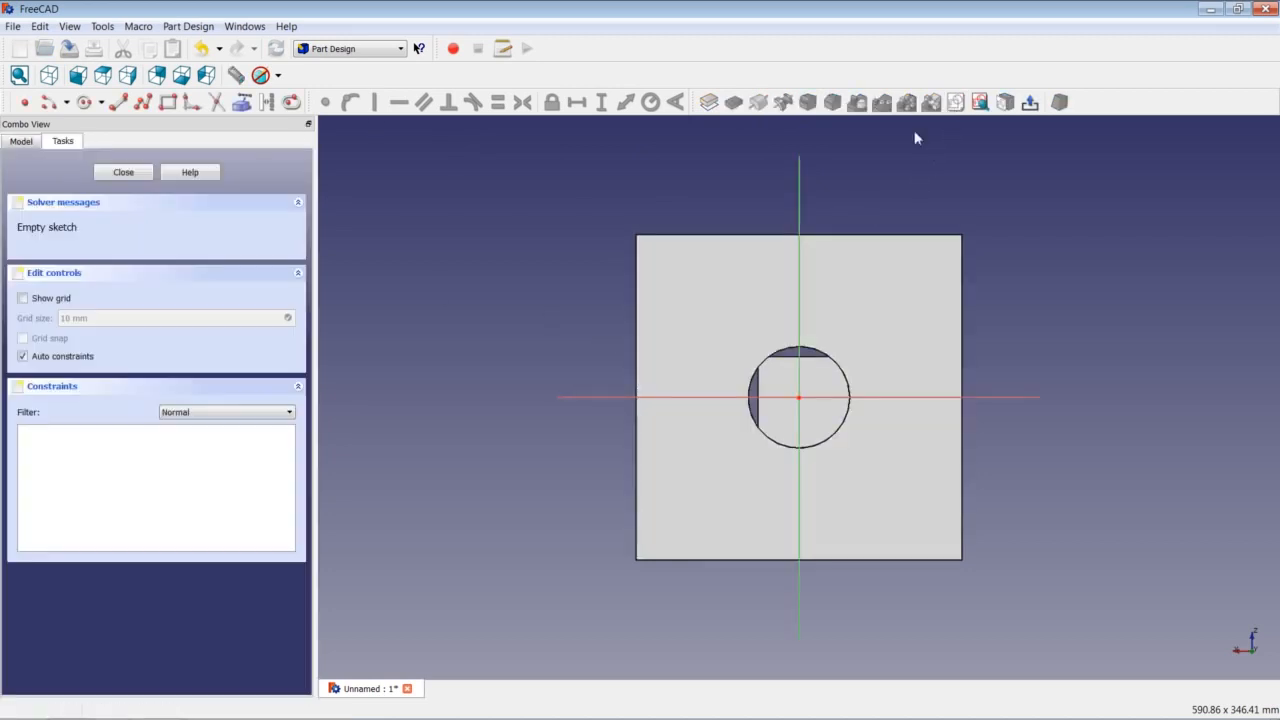
left_click(86, 103)
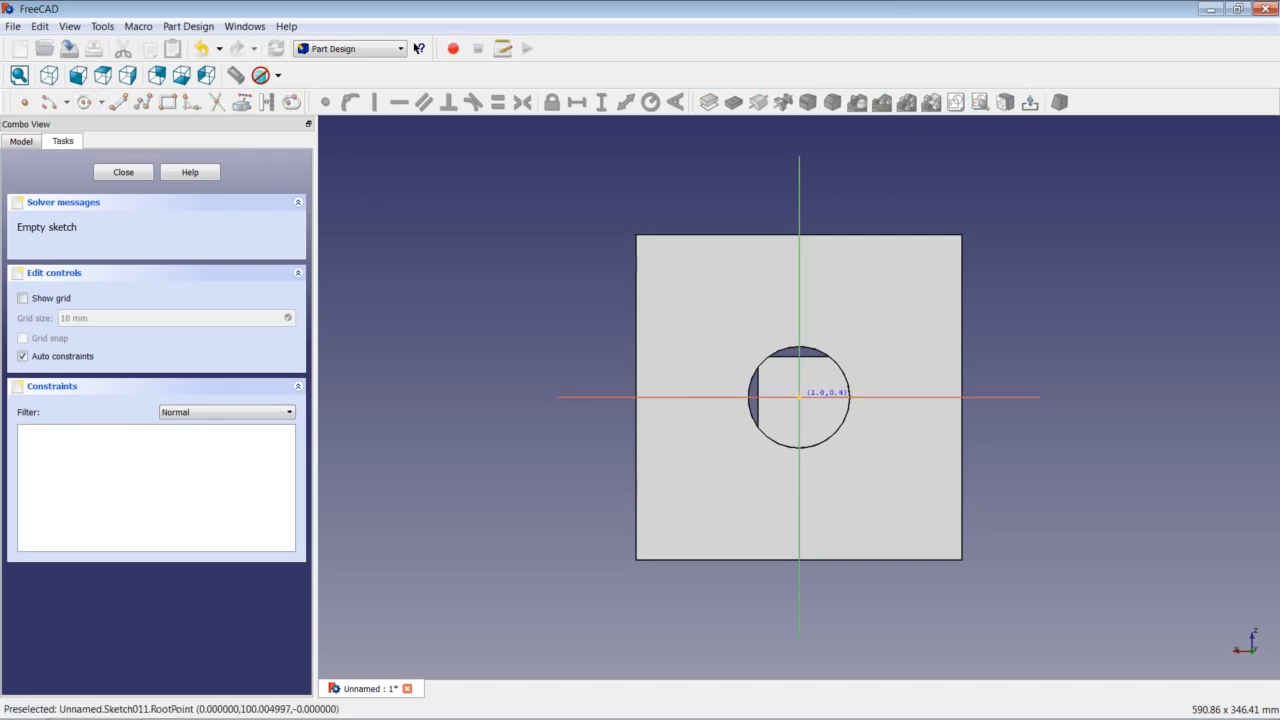
left_click(798, 397)
left_click(862, 336)
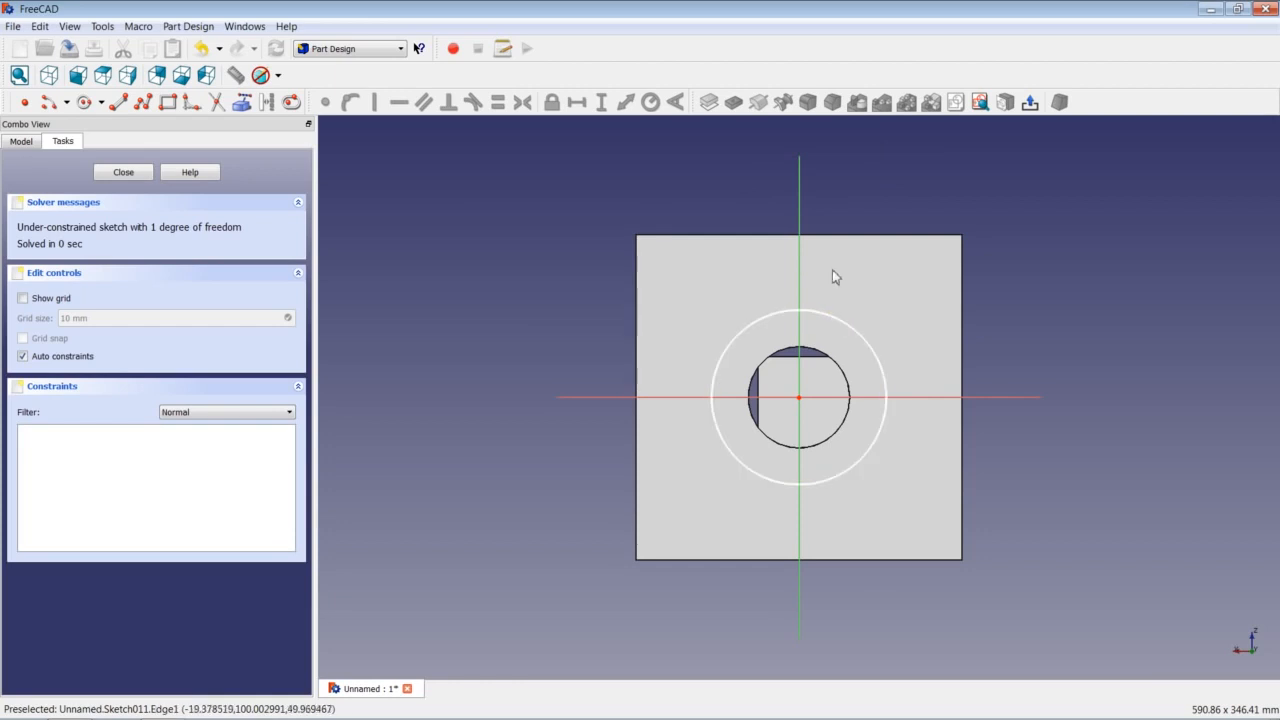
left_click(861, 341)
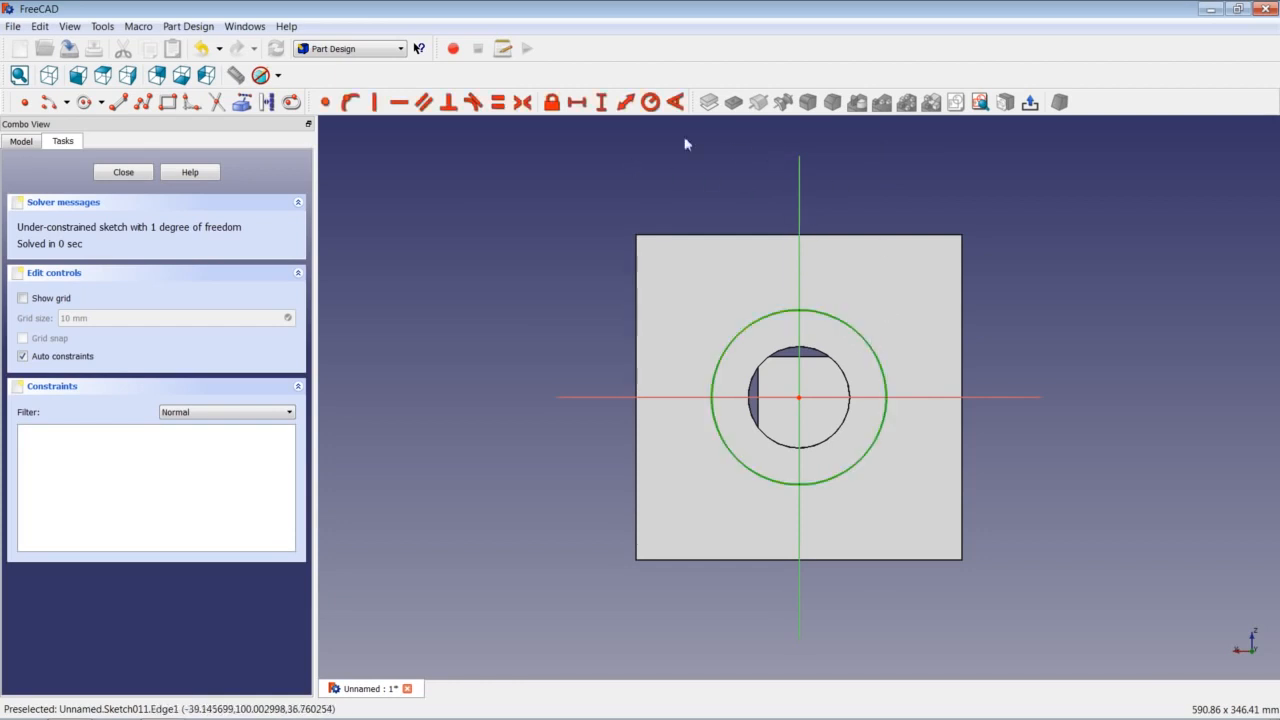
left_click(650, 103)
type("62,5 mm")
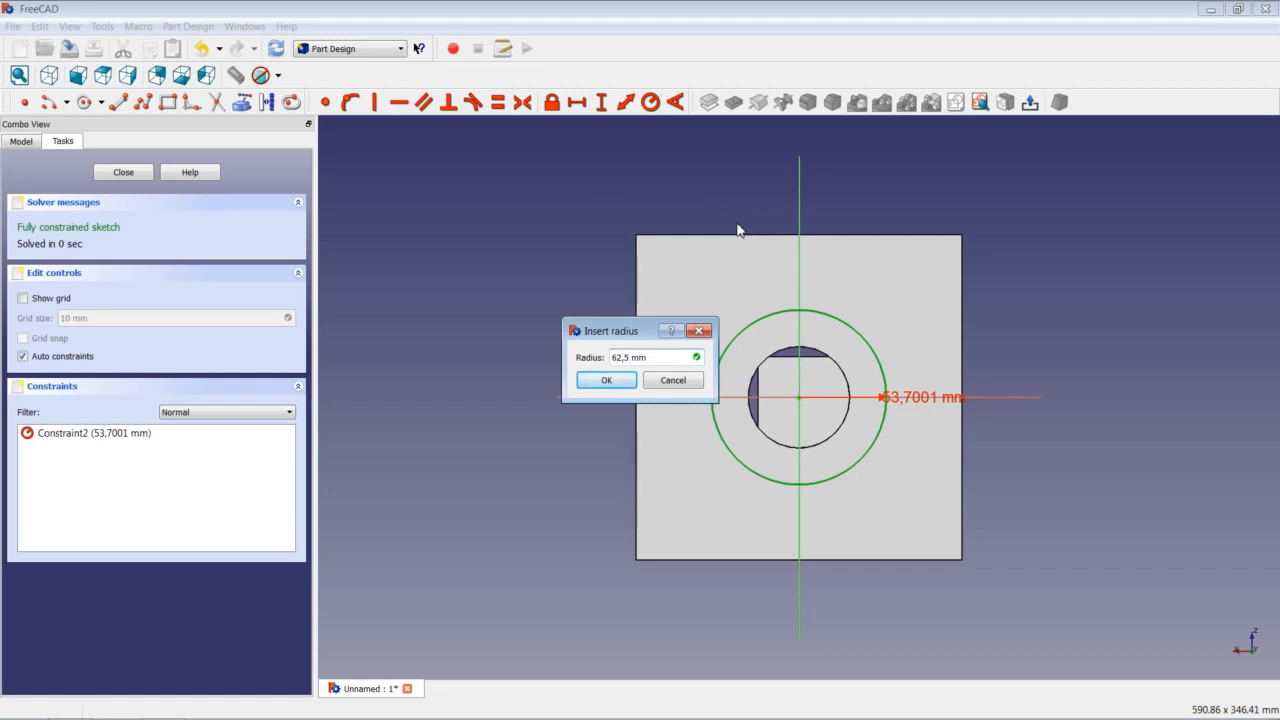
type("5")
key("Return")
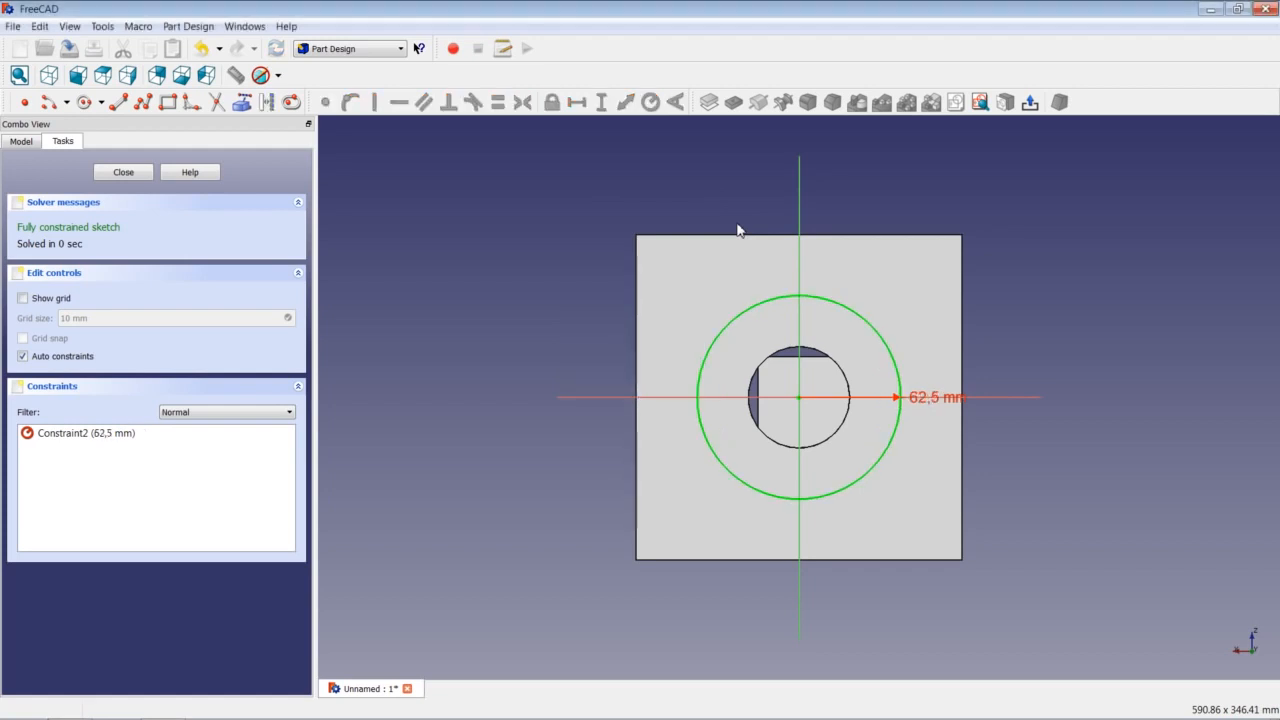
left_click(123, 172)
Pocket the 62,5 mm circle 50 mm deep.
left_click(733, 102)
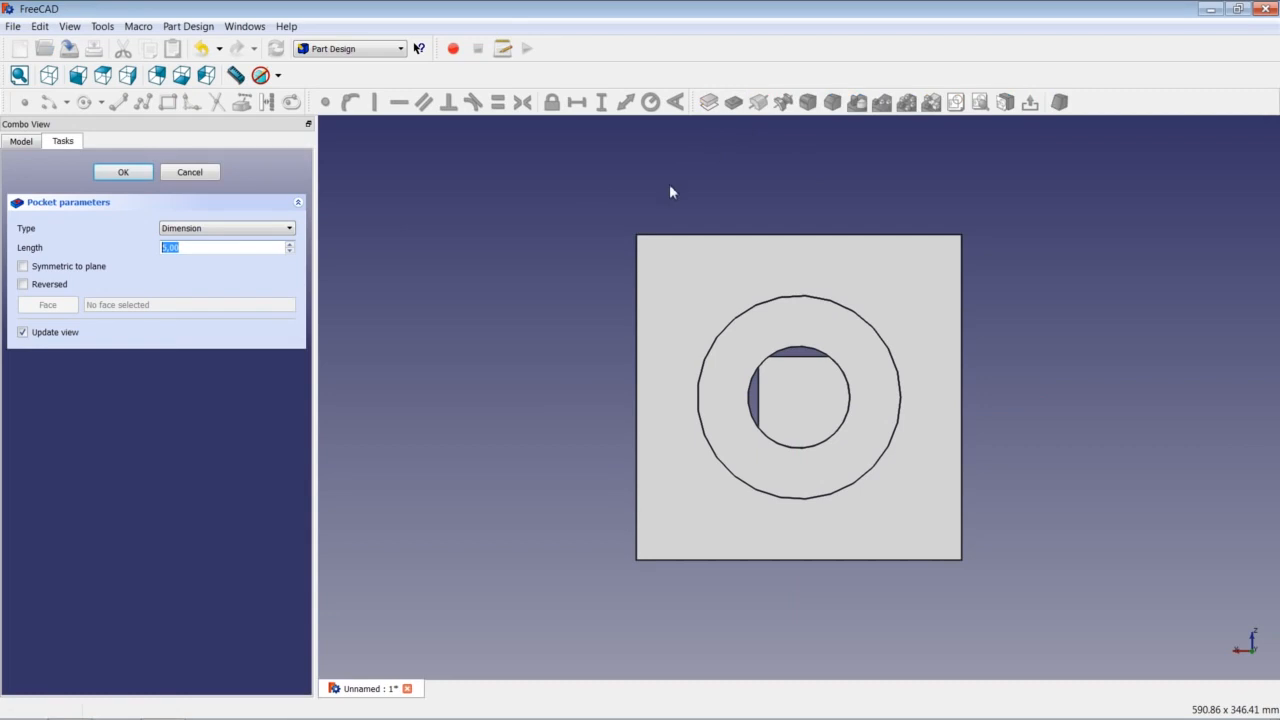
type("50")
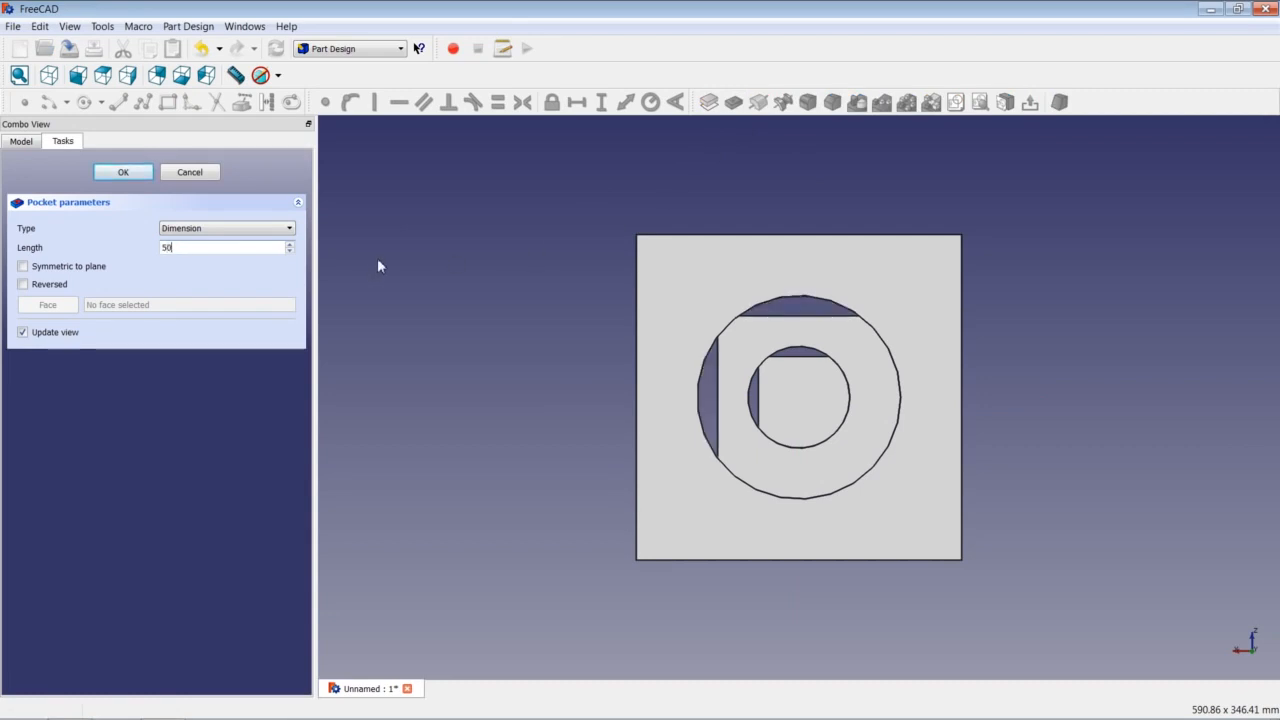
key("Return")
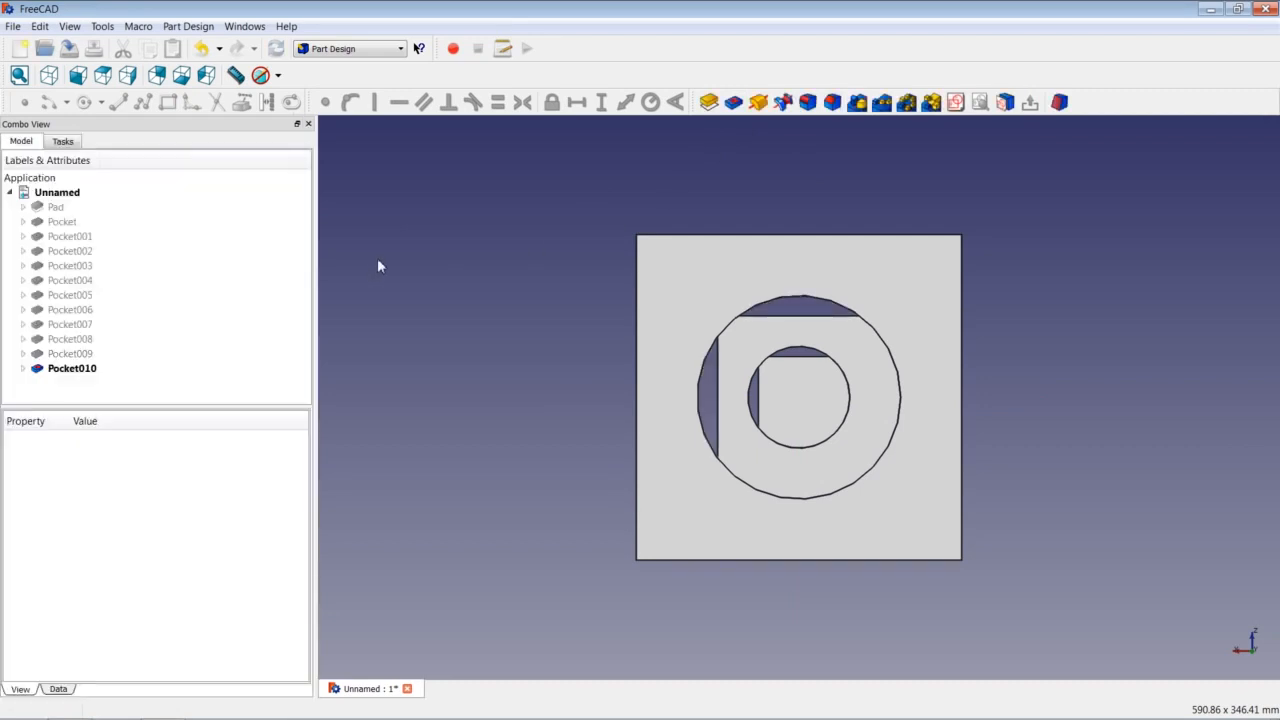
left_click(955, 102)
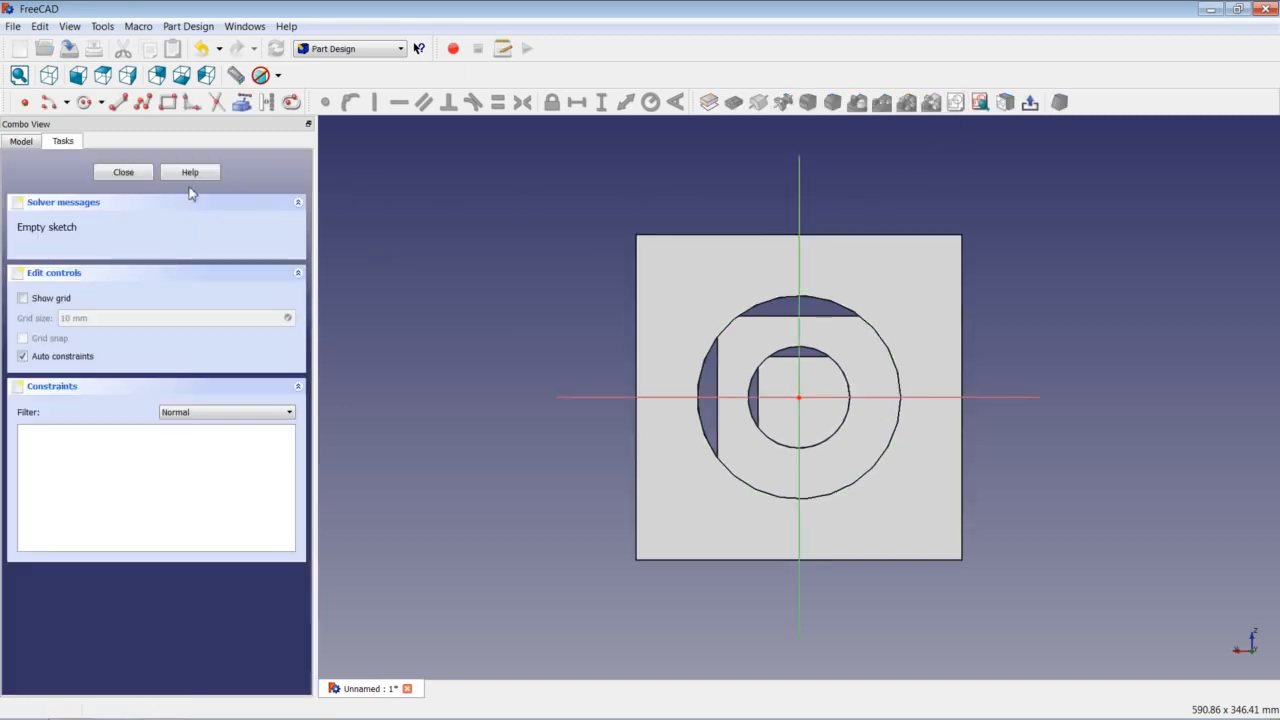
Draw an origin-centred circle outside the existing ring and constrain its radius to 93,75 mm.
left_click(84, 102)
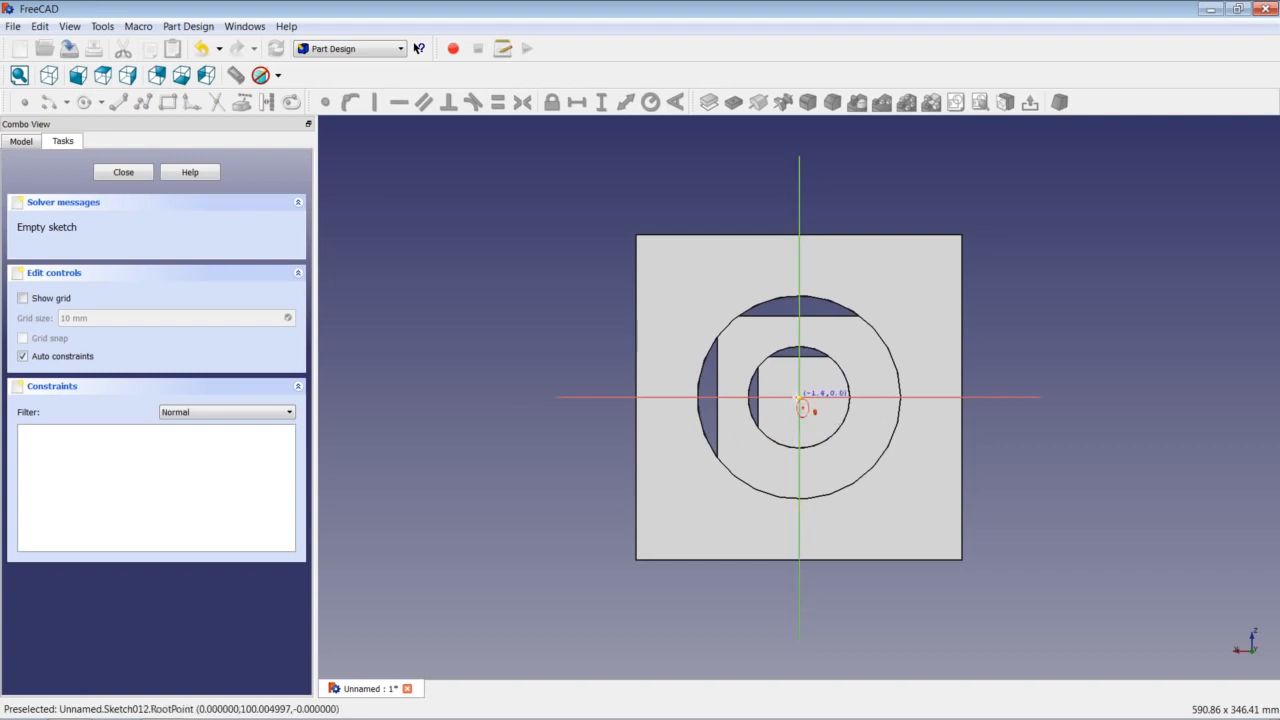
left_click(799, 396)
left_click(889, 308)
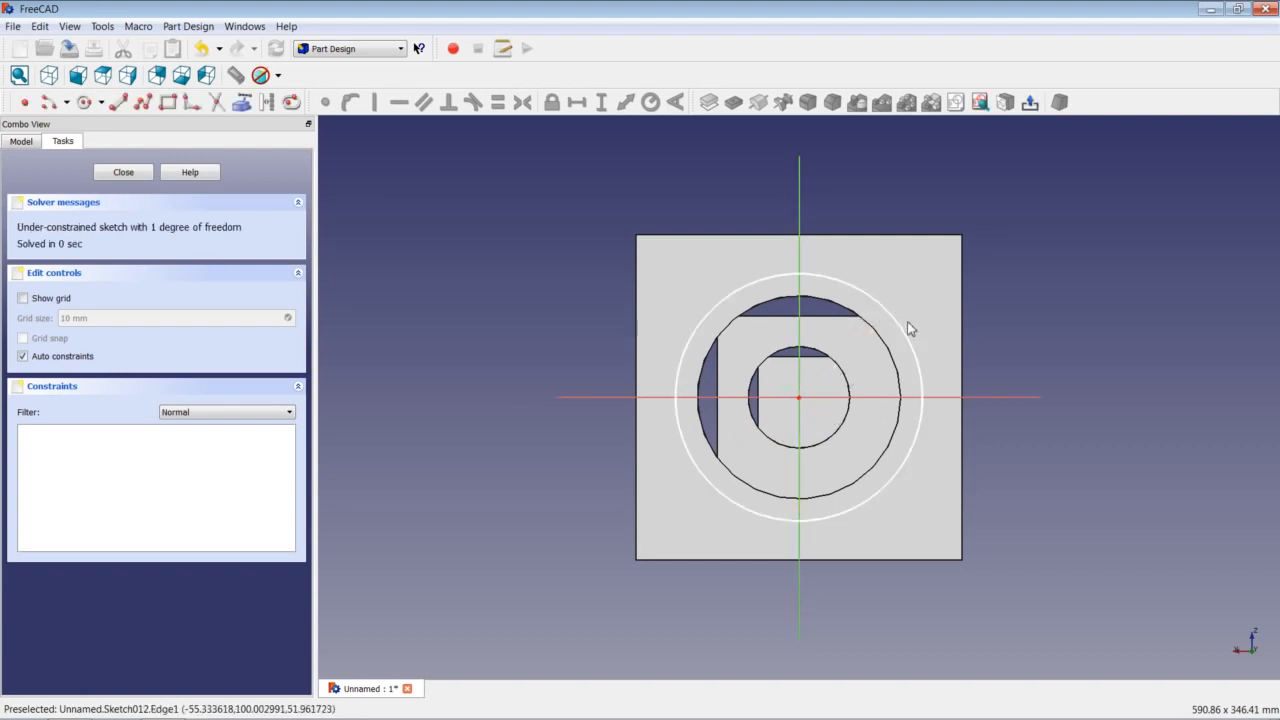
left_click(901, 333)
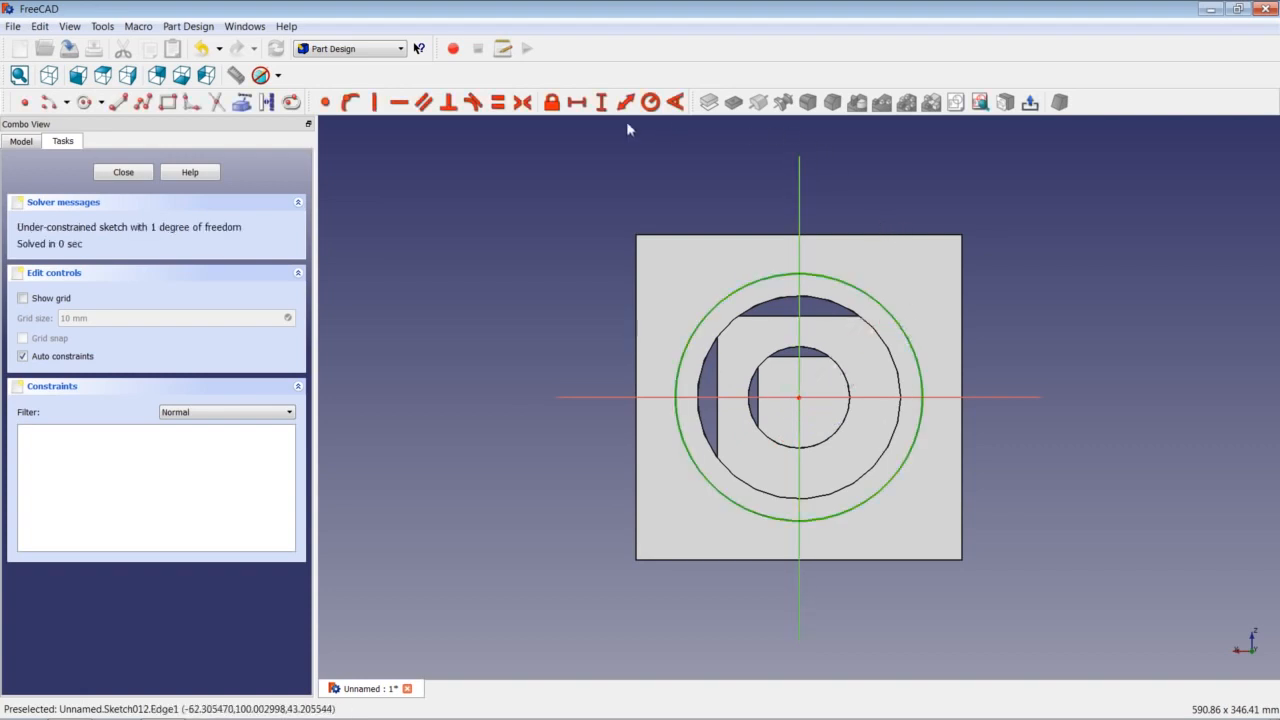
left_click(650, 102)
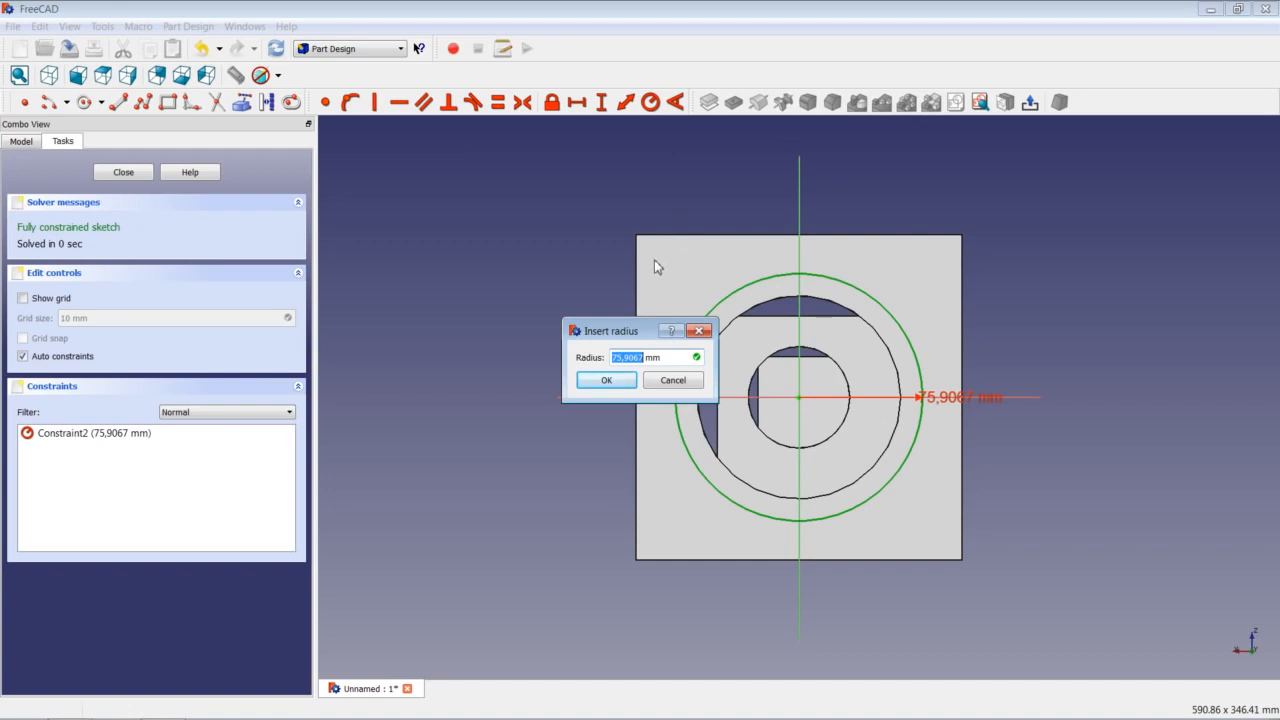
type("93,7")
type("5")
key("Return")
left_click(142, 174)
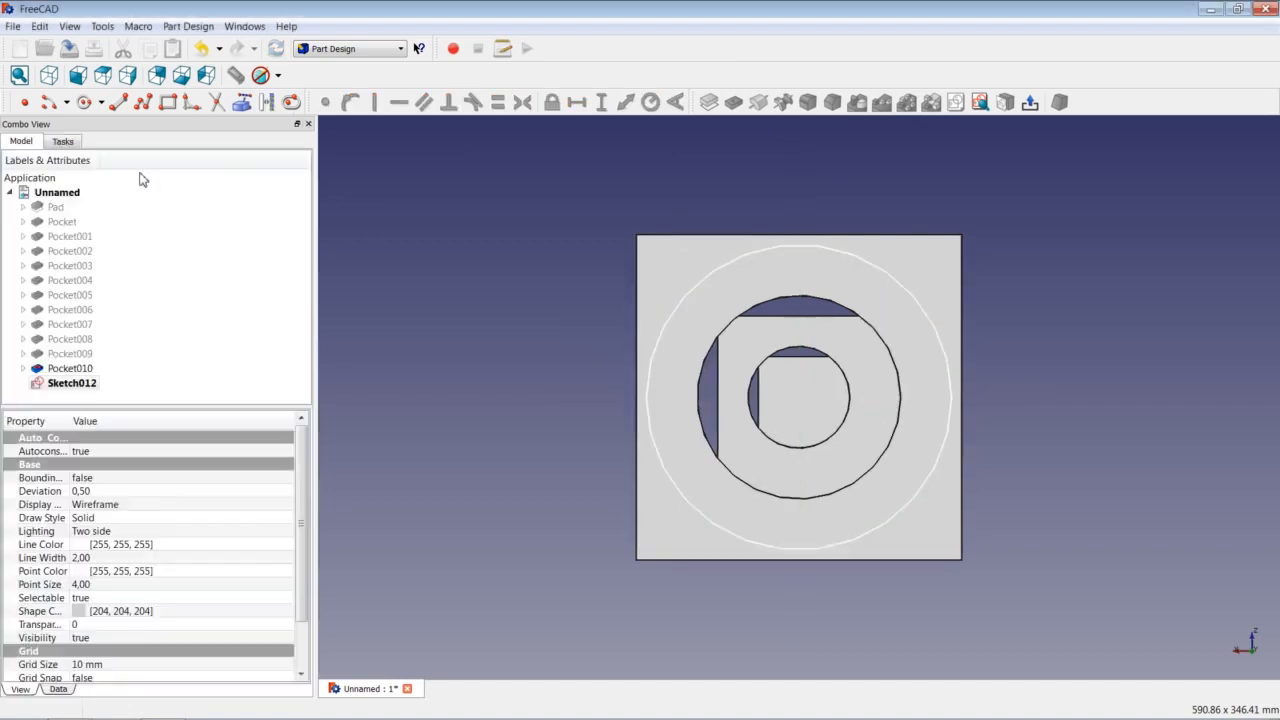
Pocket the 93,75 mm circle with a Length of 15.
left_click(733, 102)
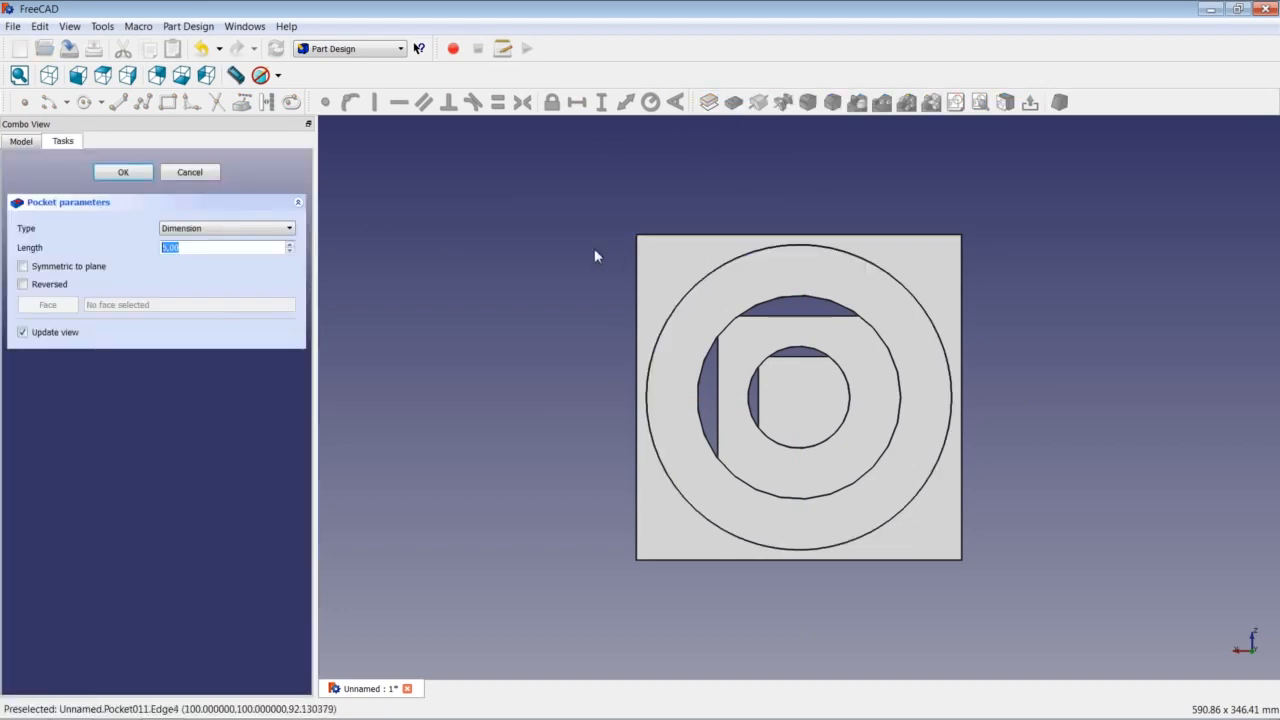
type("15")
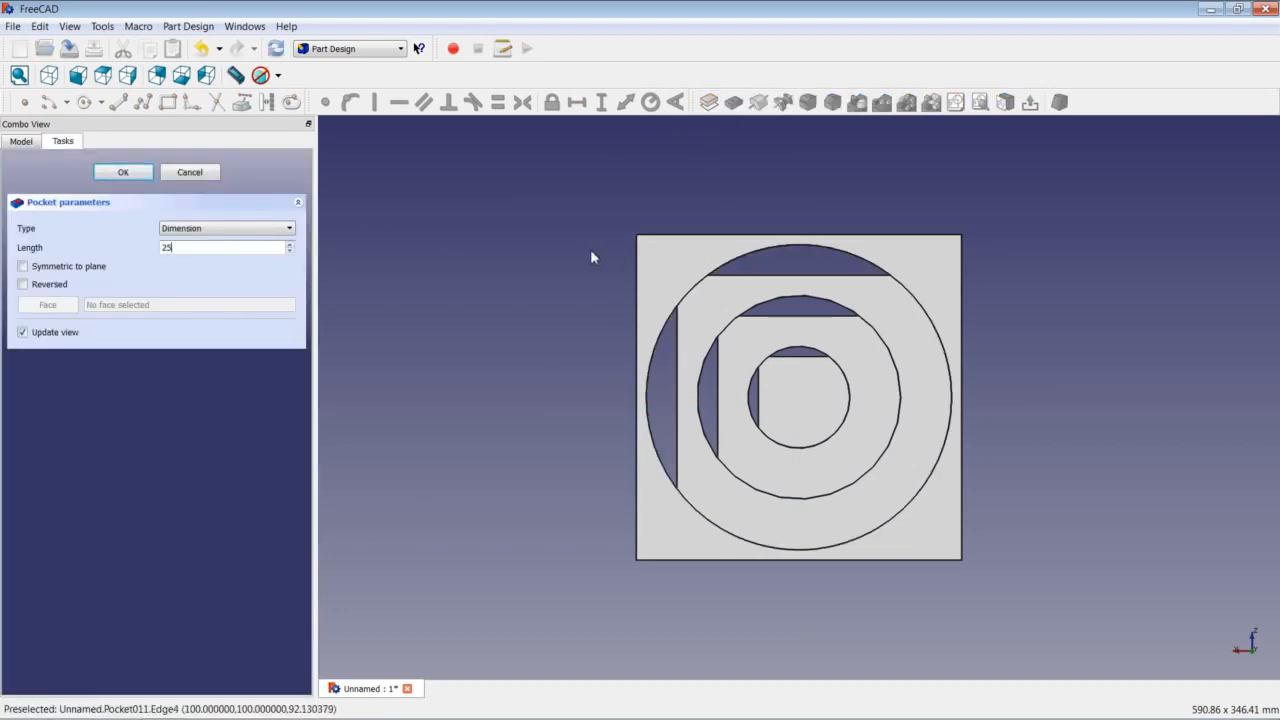
key("Return")
middle_click_drag(854, 429, 608, 426)
left_click(836, 418)
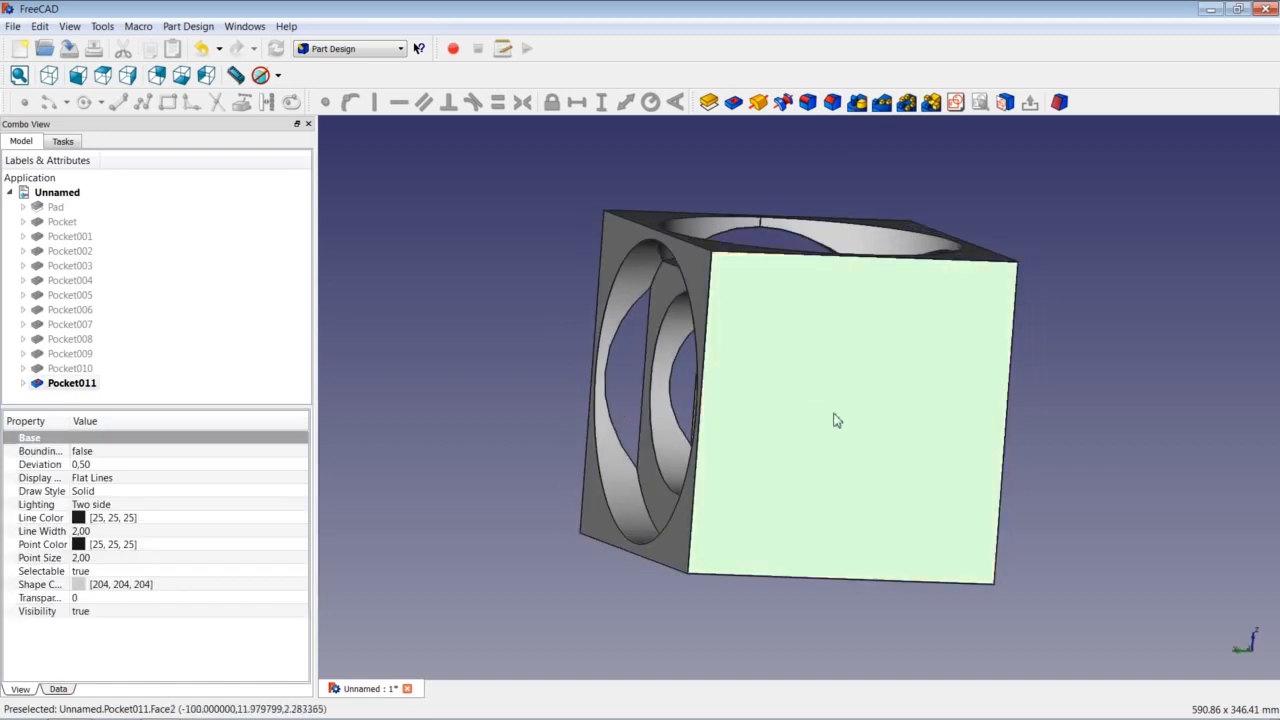
Sketch an origin-centred circle of 31,25 mm radius on the right face.
left_click(956, 102)
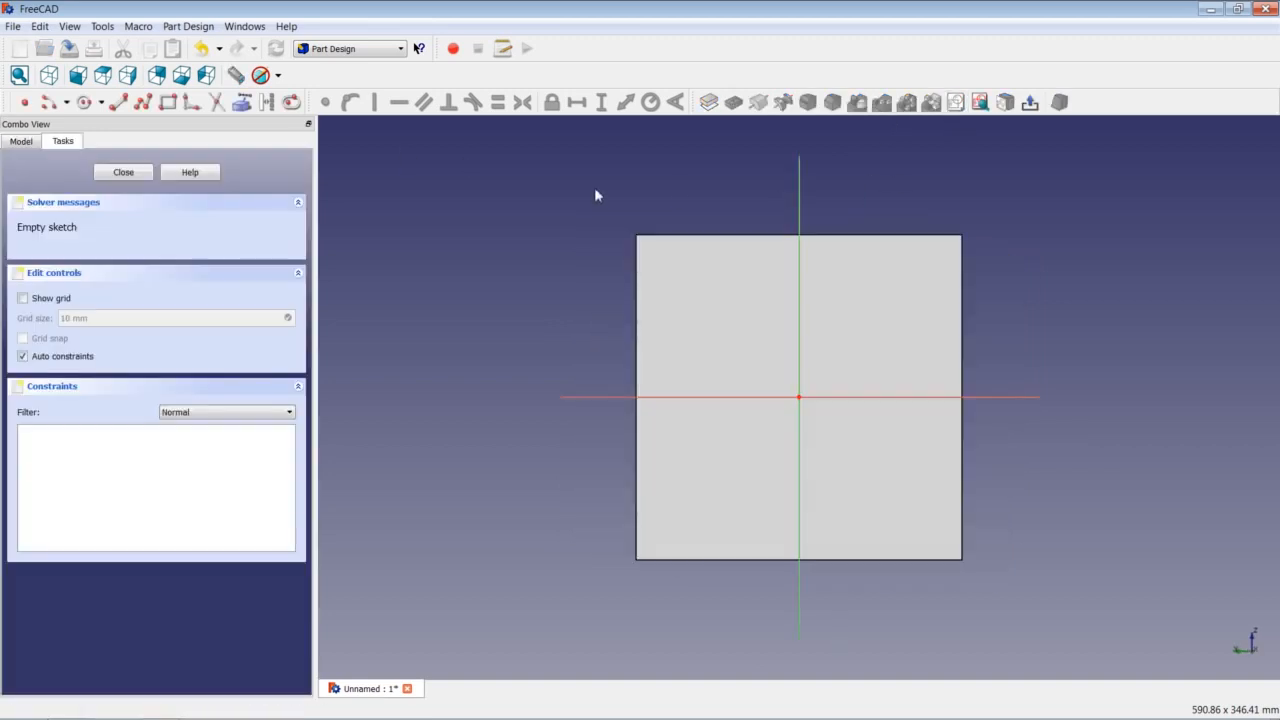
left_click(84, 102)
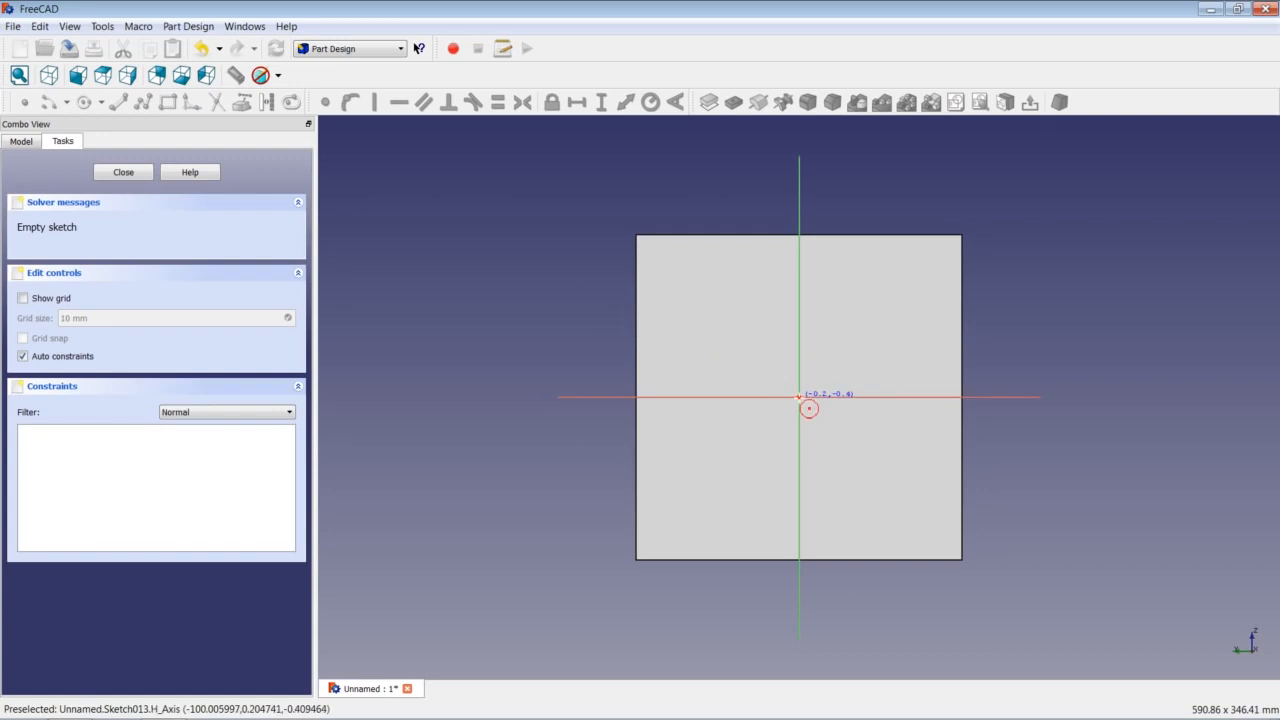
left_click(798, 396)
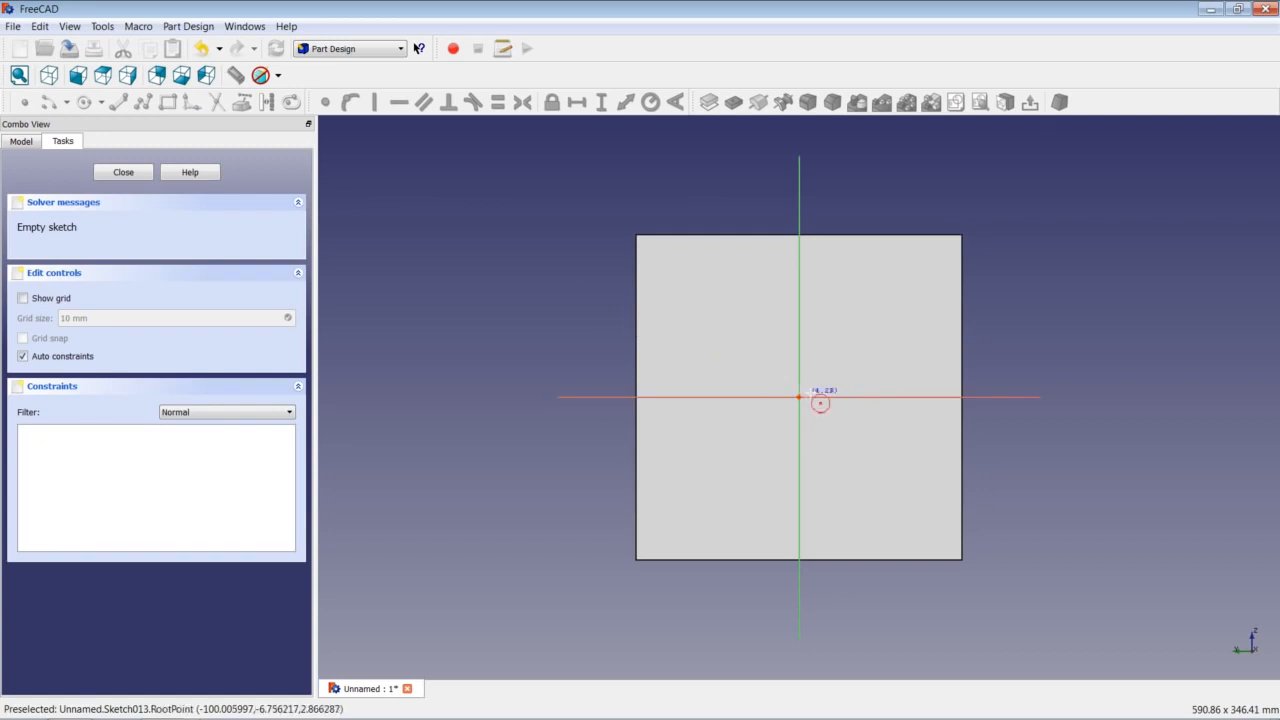
left_click(850, 337)
left_click(855, 356)
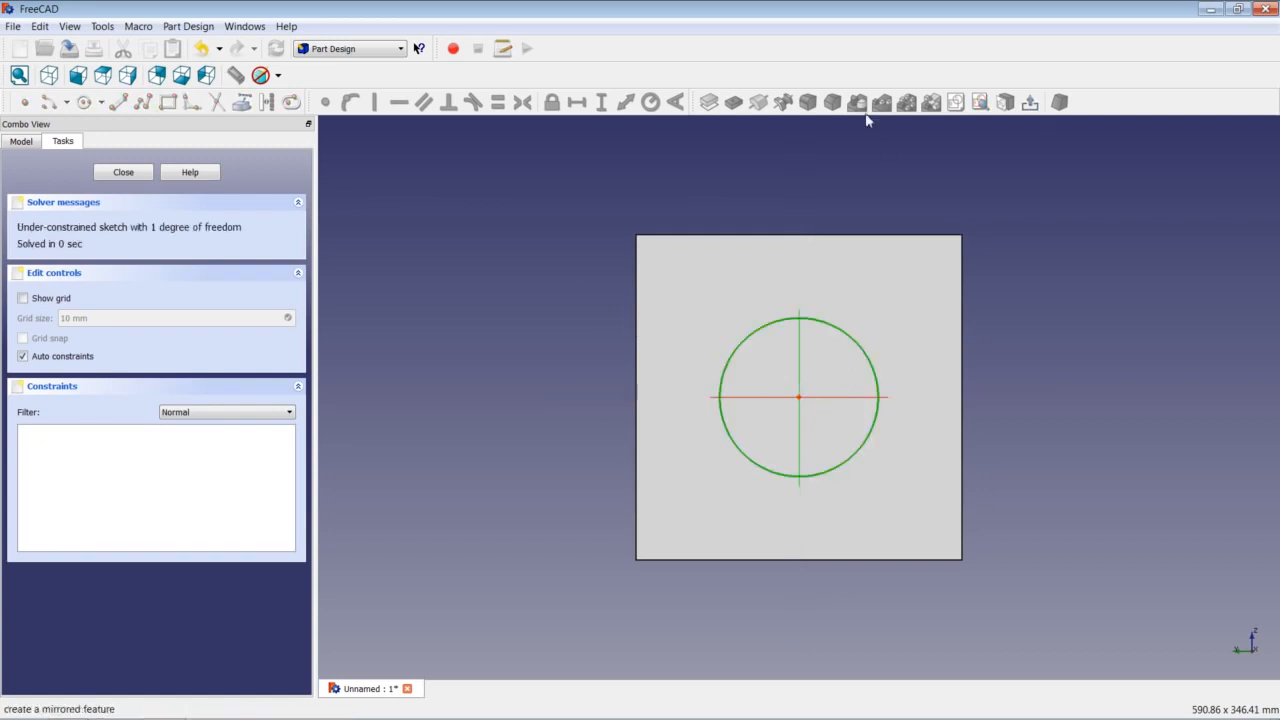
left_click(651, 104)
type("31")
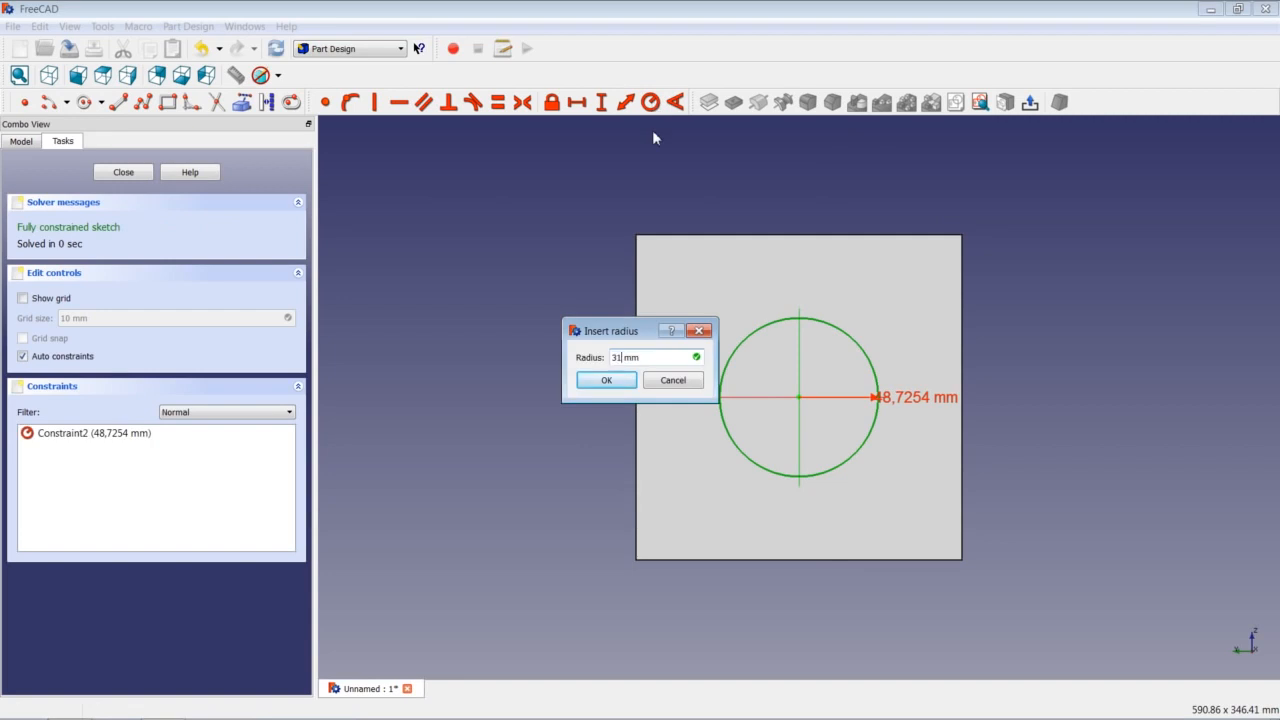
type(",25")
key("Return")
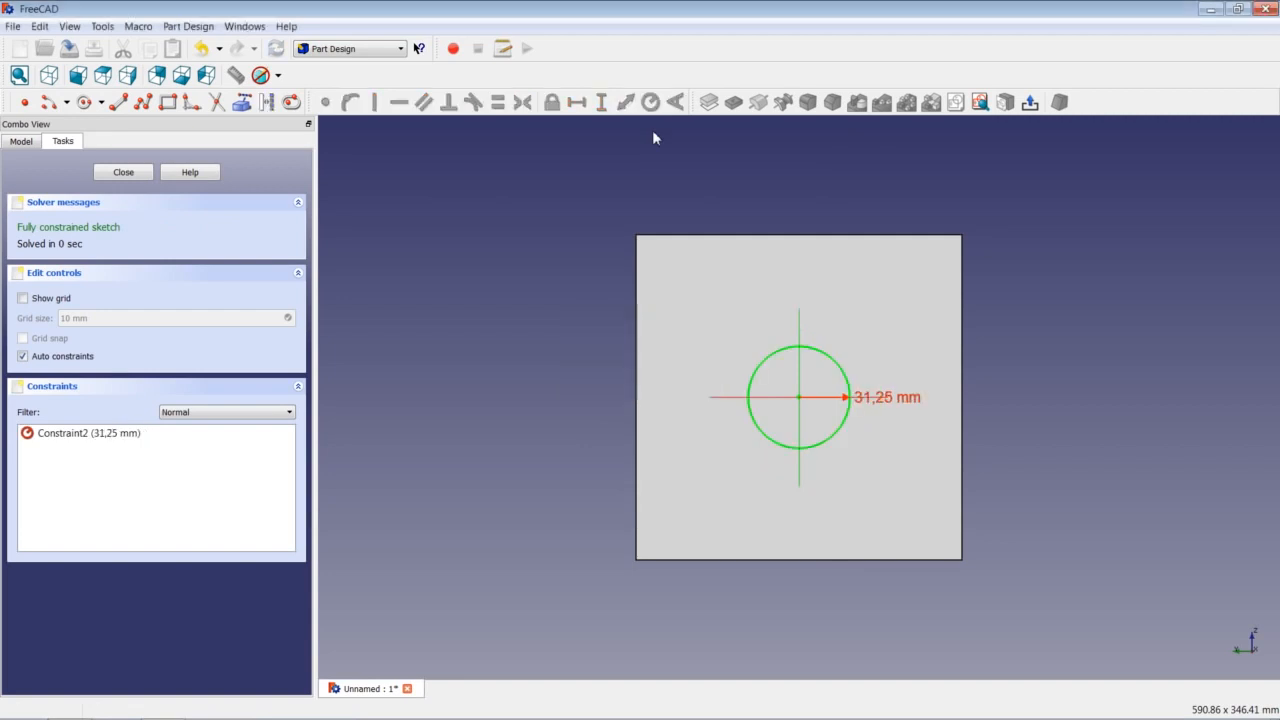
left_click(123, 172)
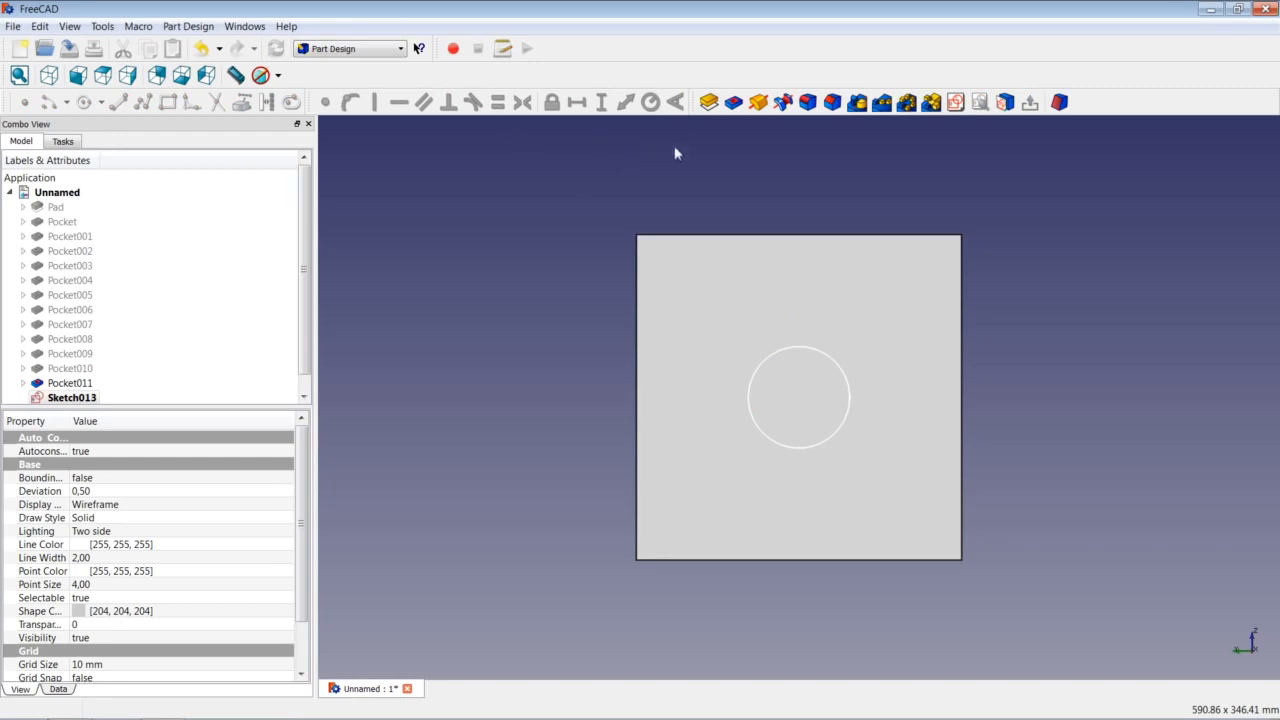
Cut the 31,25 mm circle as a pocket with the default length.
left_click(733, 102)
key("Return")
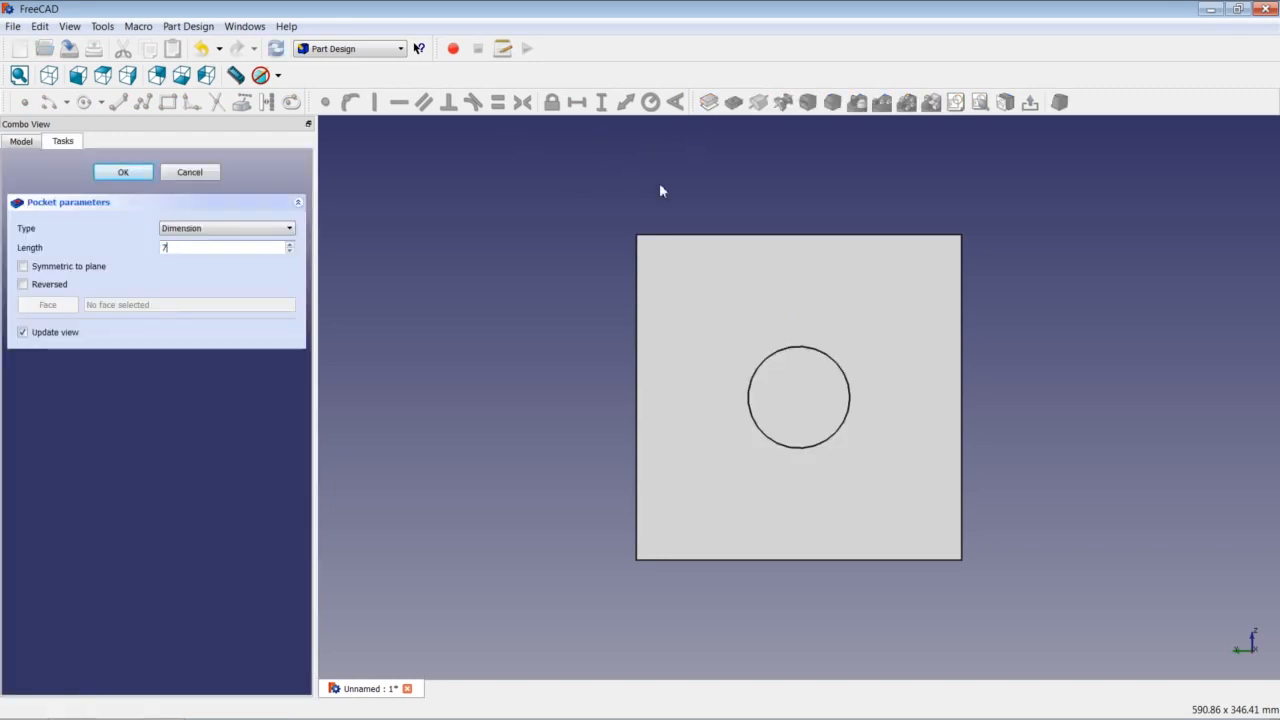
left_click(660, 338)
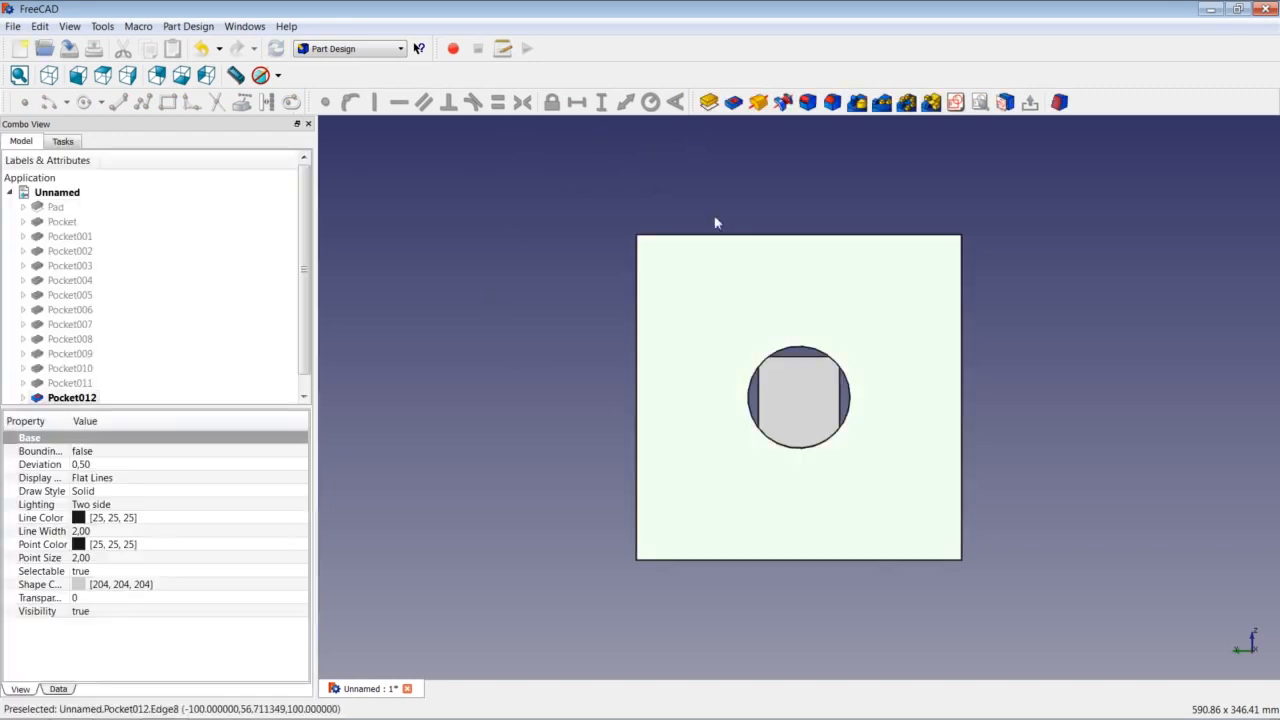
left_click(958, 104)
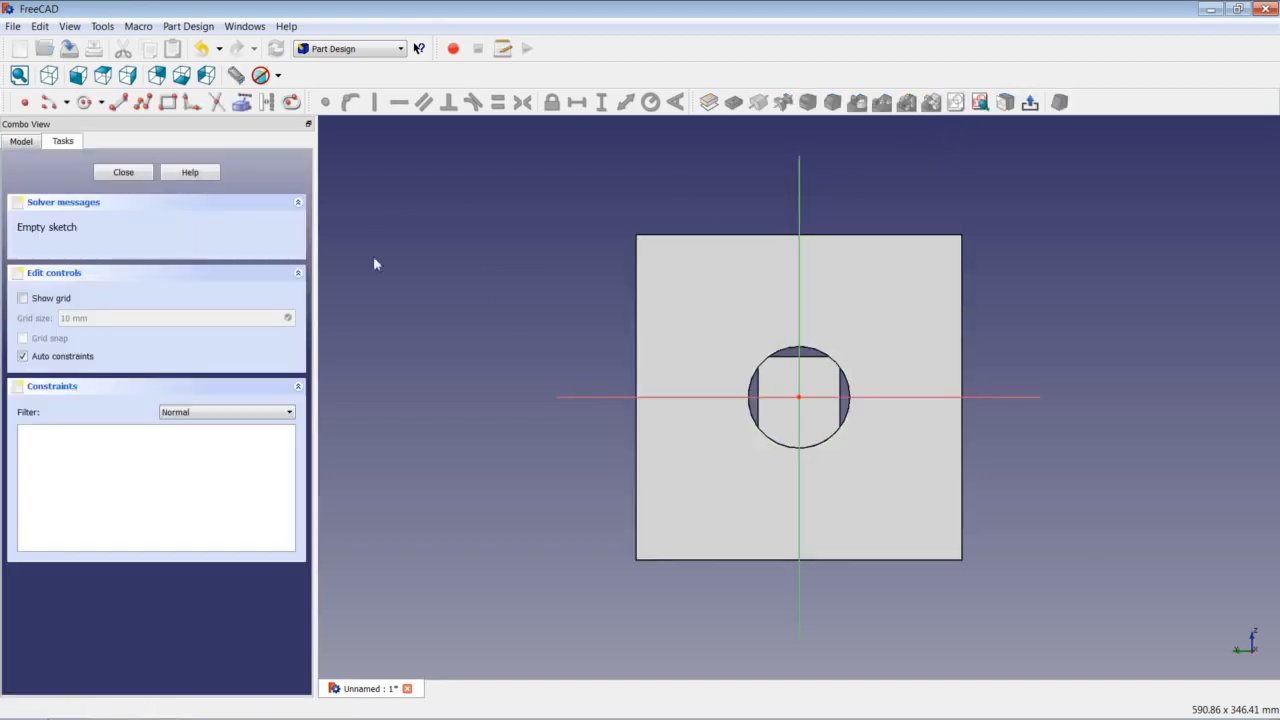
Sketch an origin-centred circle with a 62,5 mm radius constraint around the first hole.
left_click(84, 102)
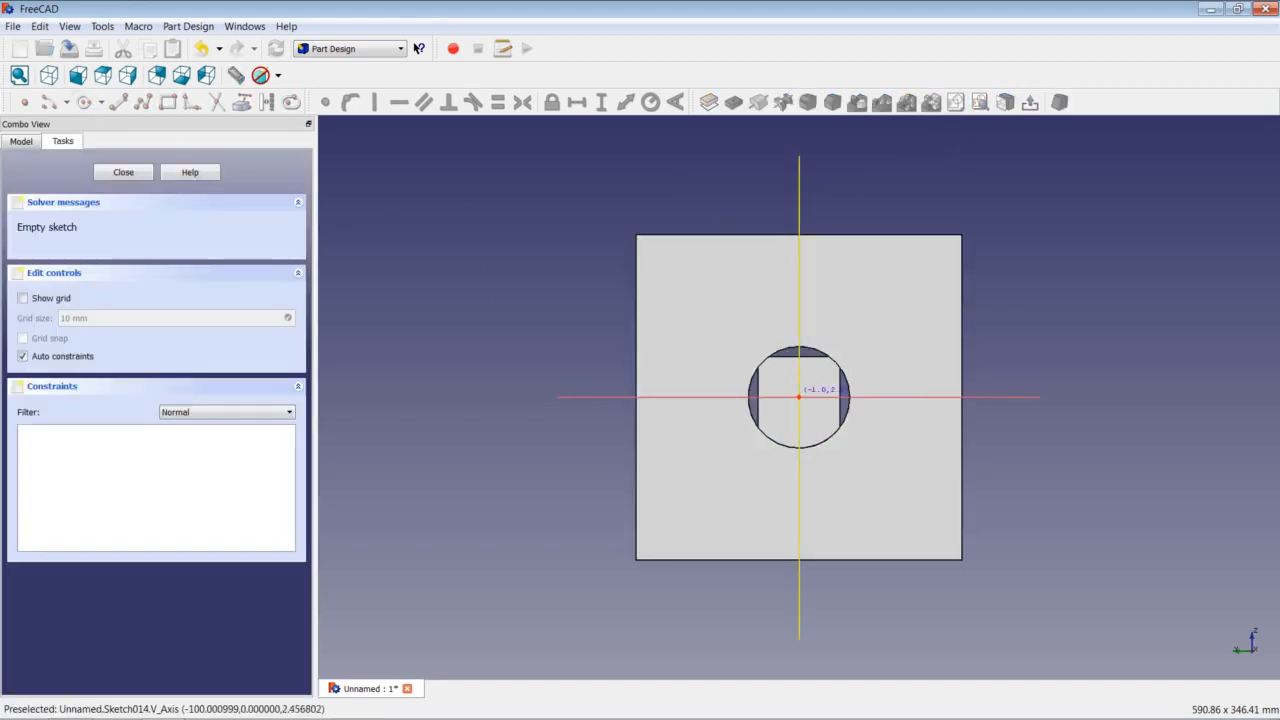
left_click(799, 396)
left_click(887, 336)
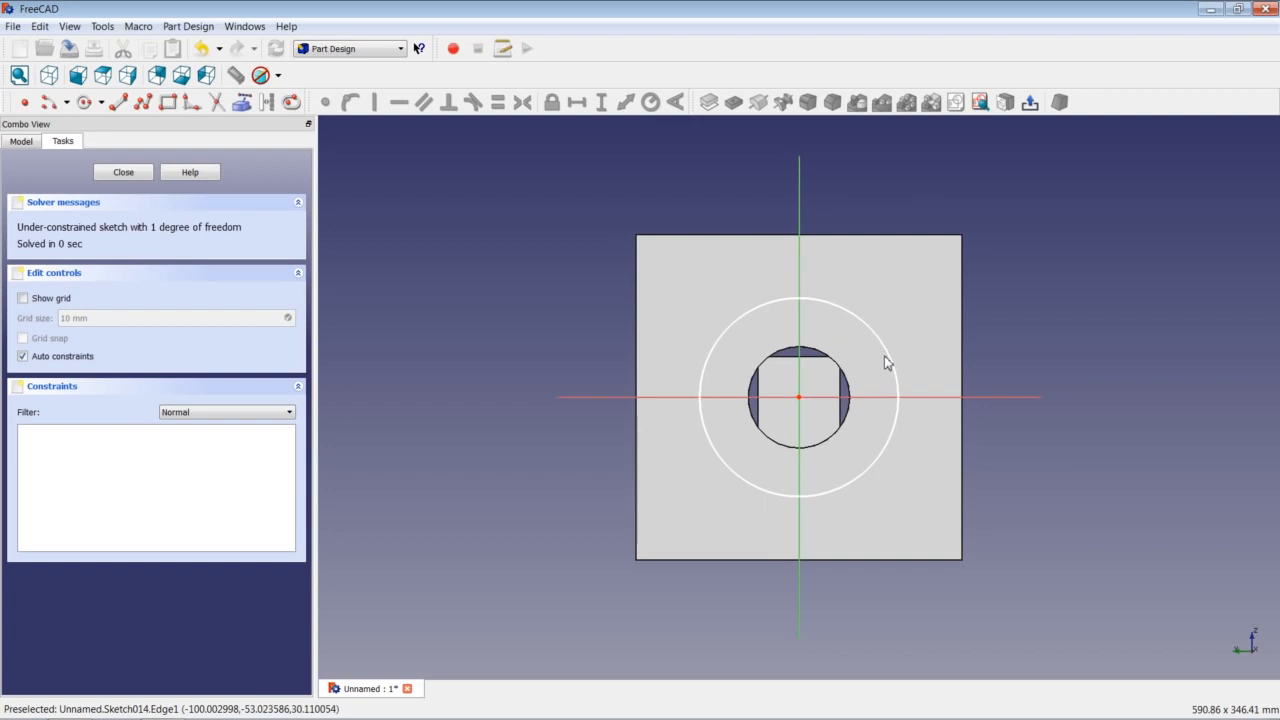
left_click(890, 358)
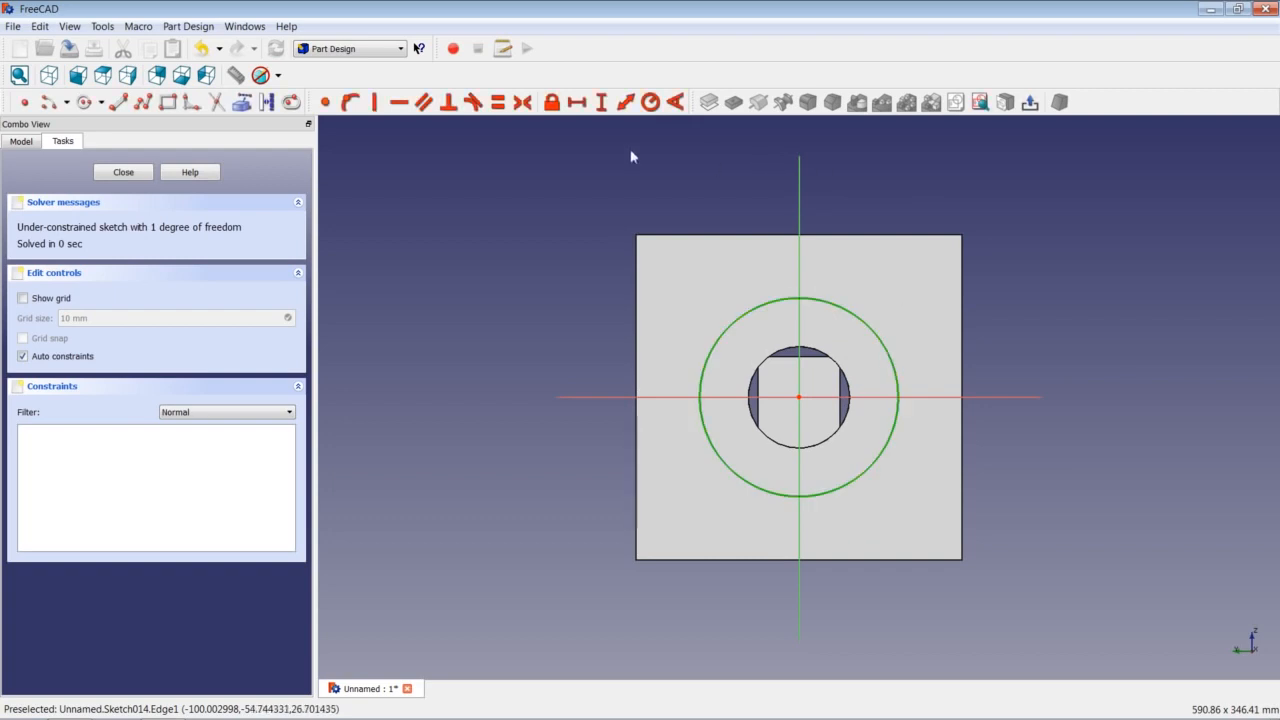
left_click(650, 102)
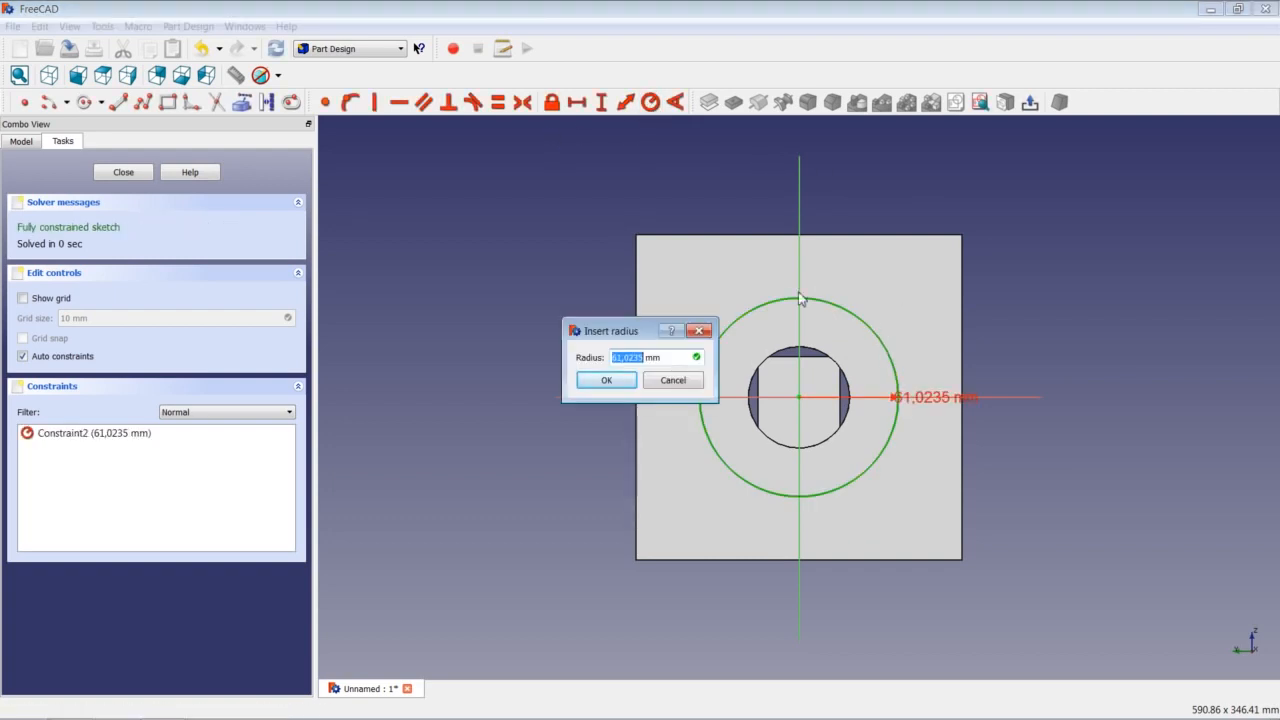
type("62")
key("Return")
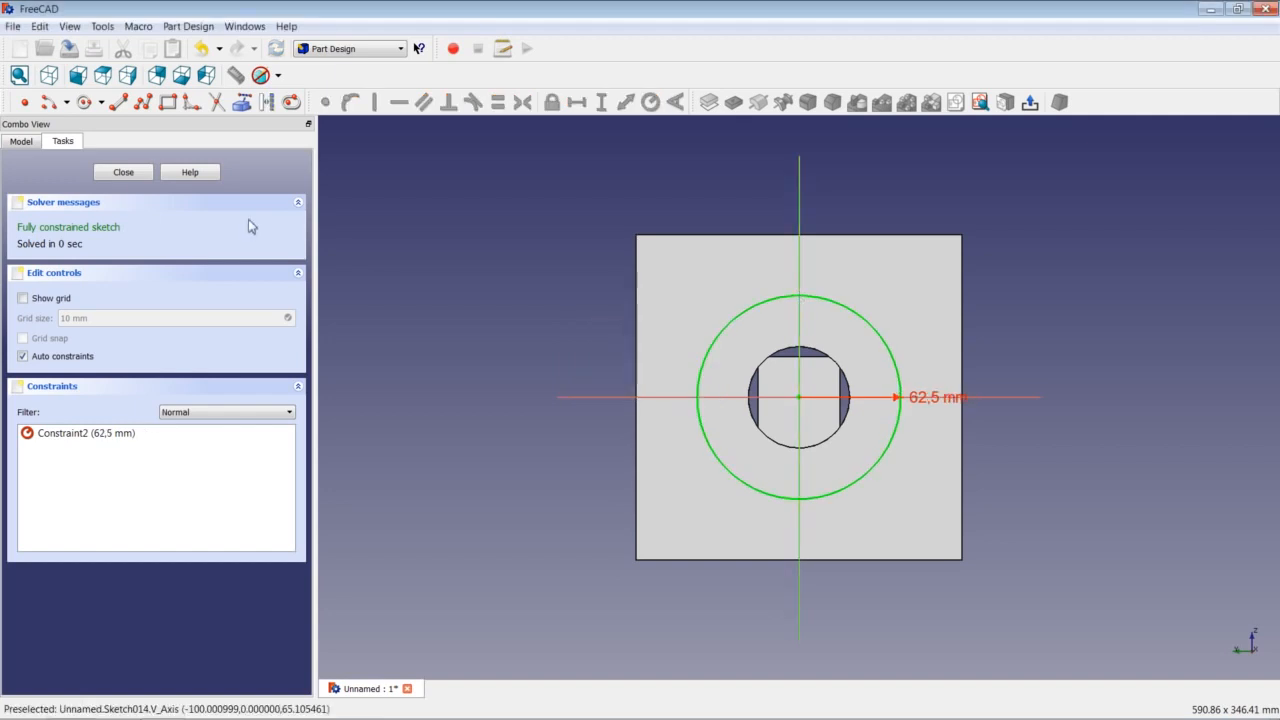
left_click(121, 173)
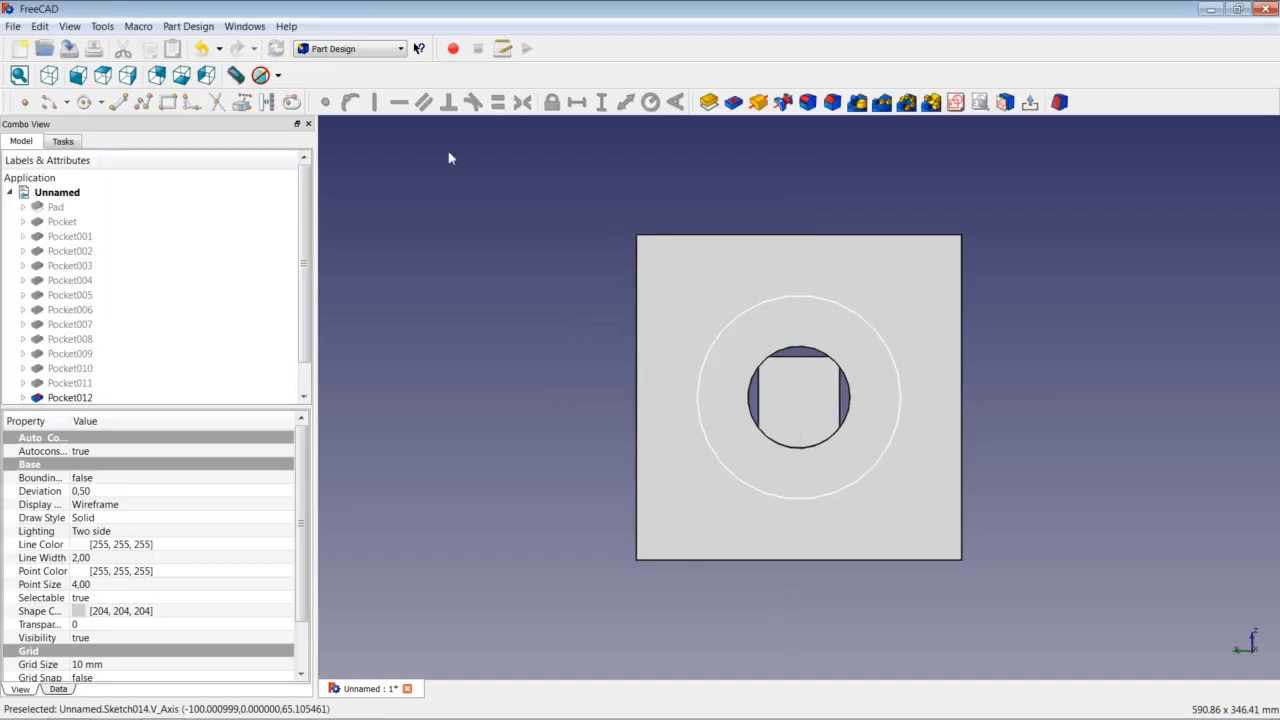
Pocket the 62,5 mm circle 10 mm deep.
left_click(734, 103)
type("10")
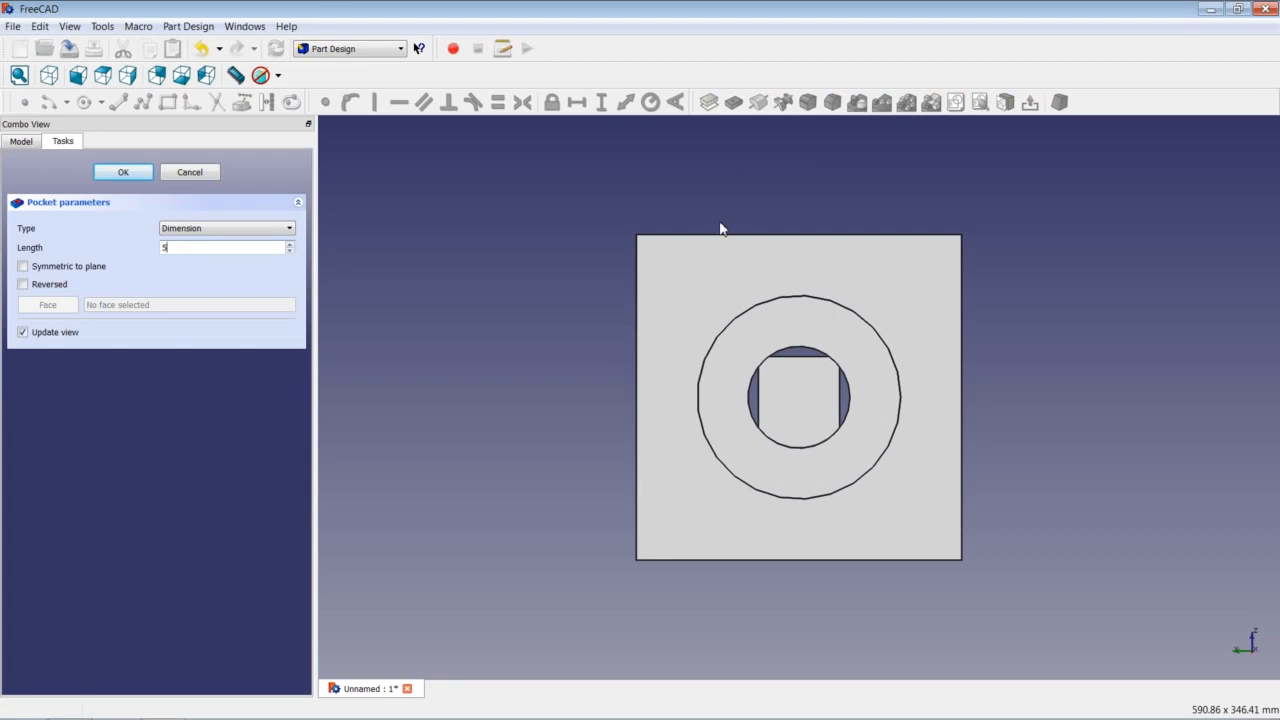
key("Return")
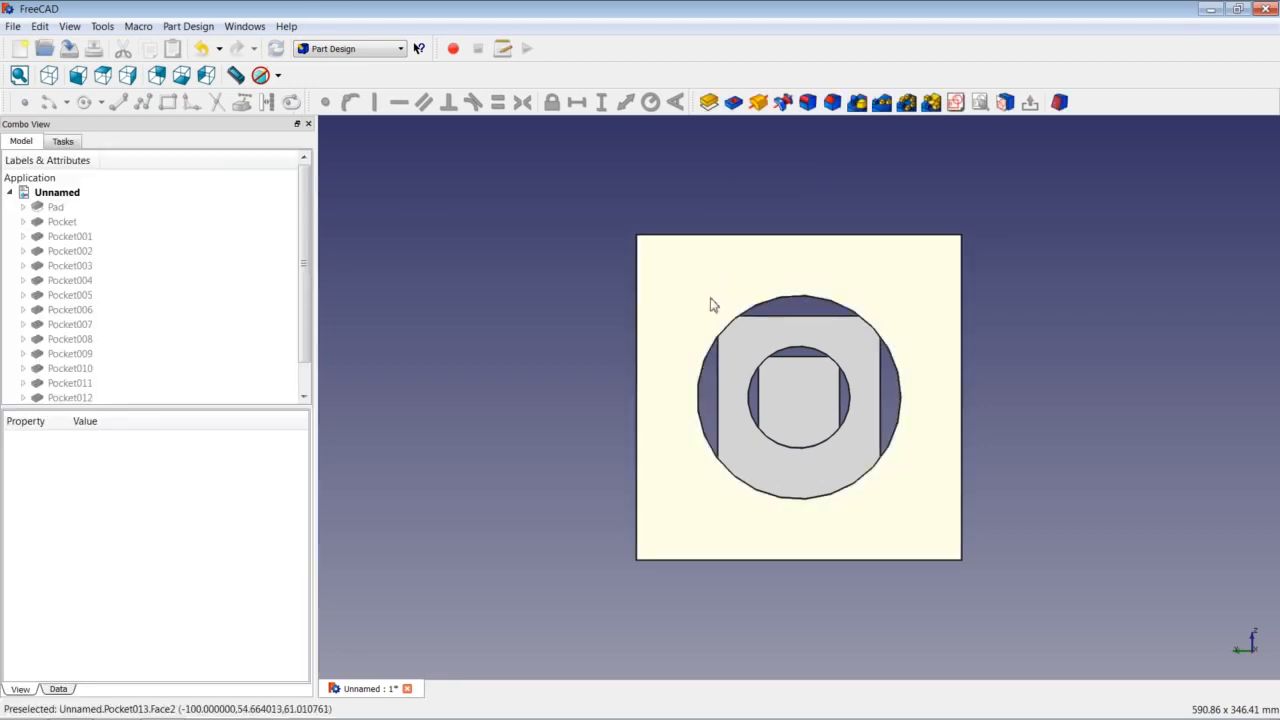
left_click(814, 280)
left_click(958, 103)
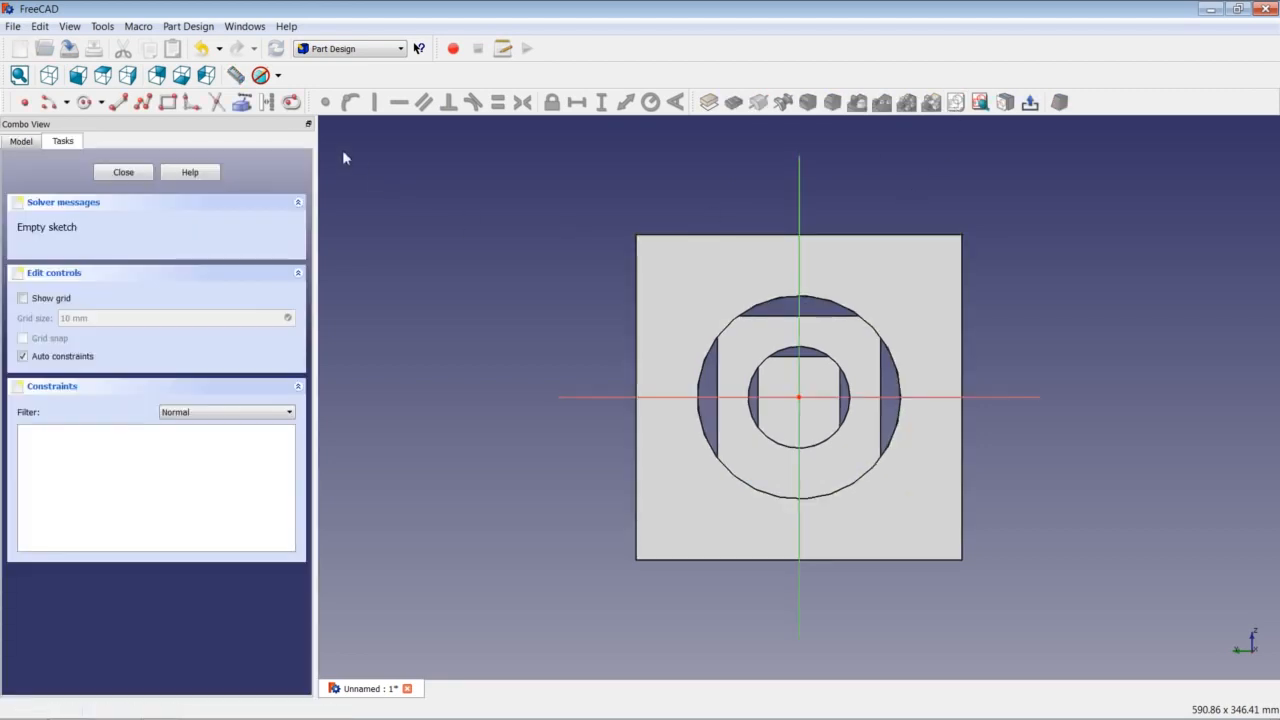
Draw a circle at the sketch origin, constrain its radius to 93,75 mm, and close the sketch.
left_click(85, 103)
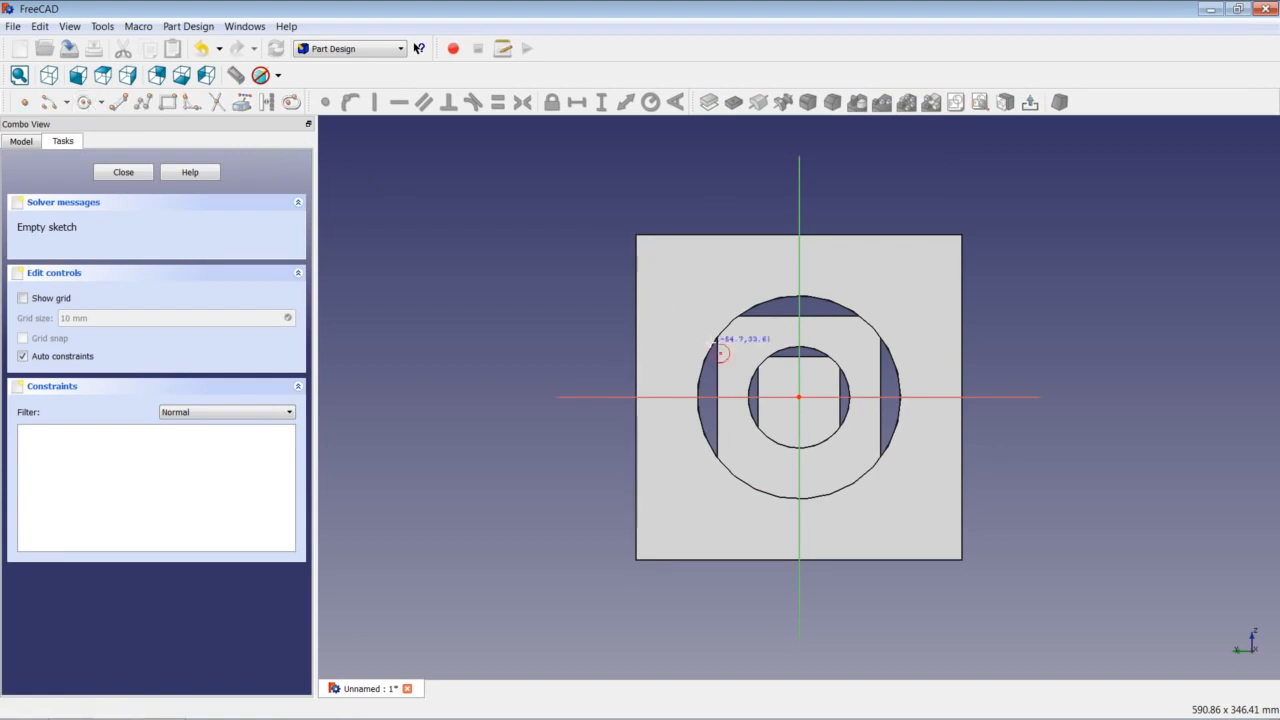
left_click(799, 397)
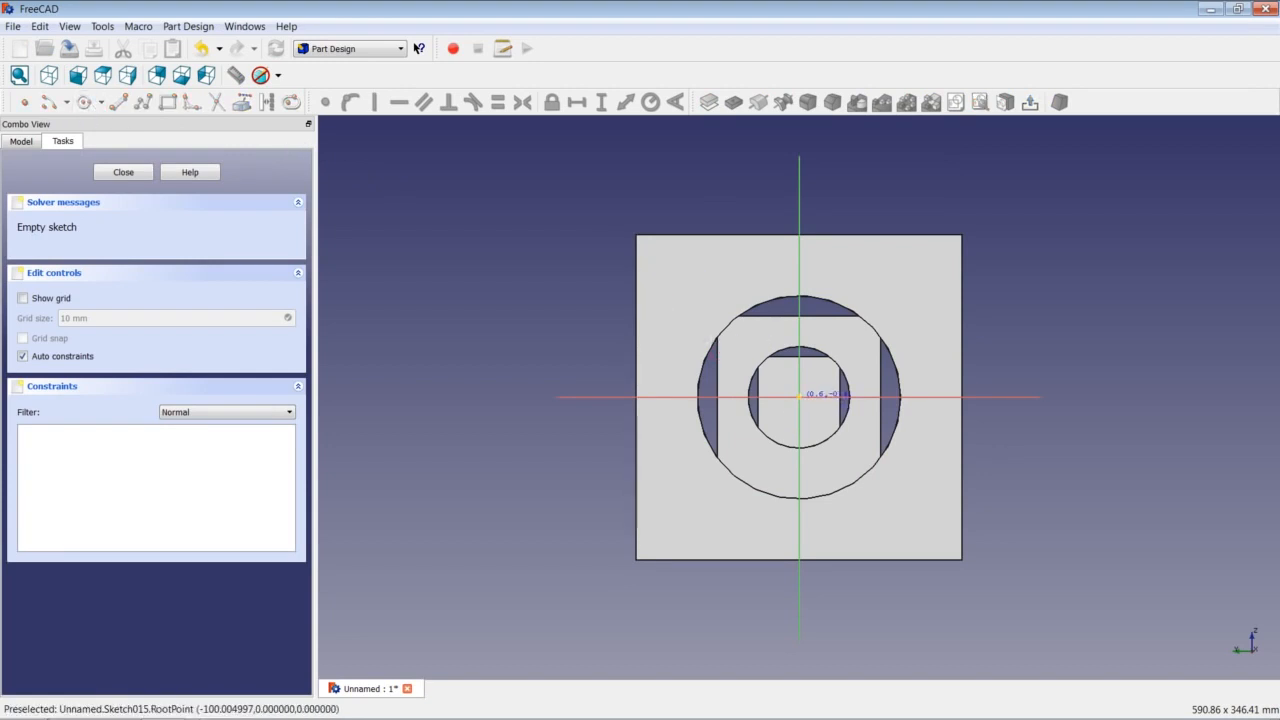
left_click(899, 313)
left_click(899, 313)
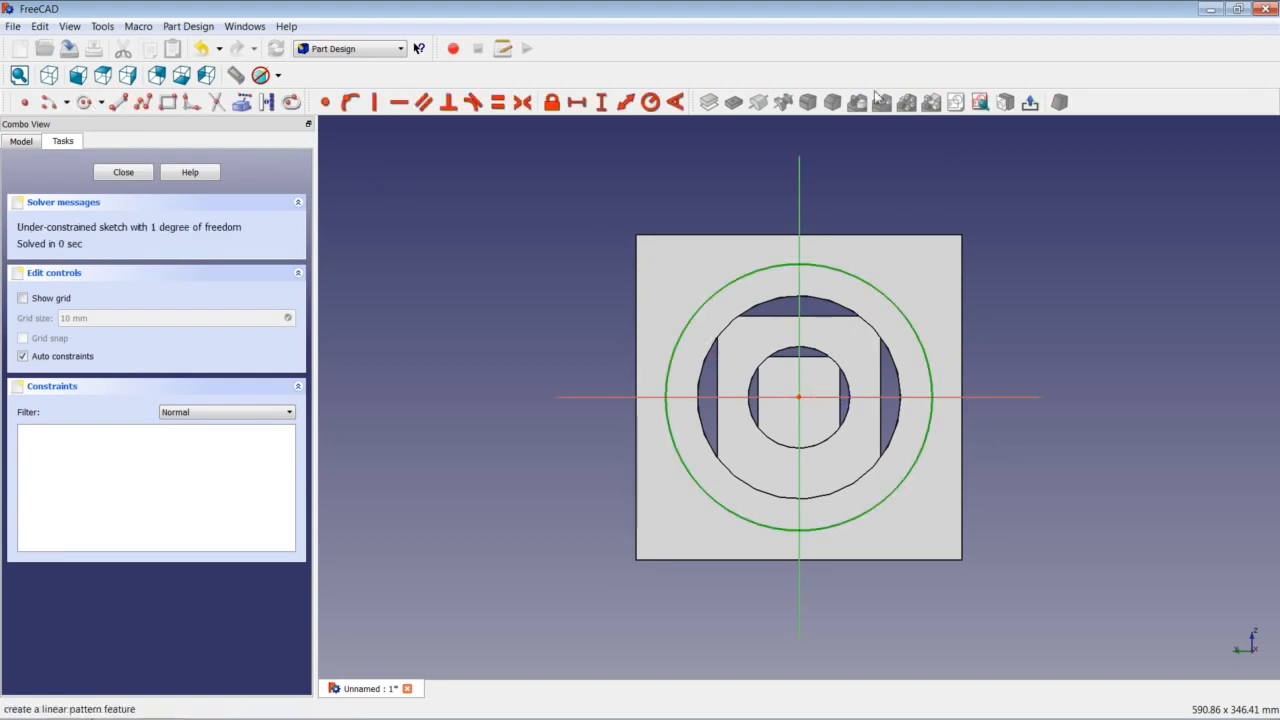
left_click(650, 102)
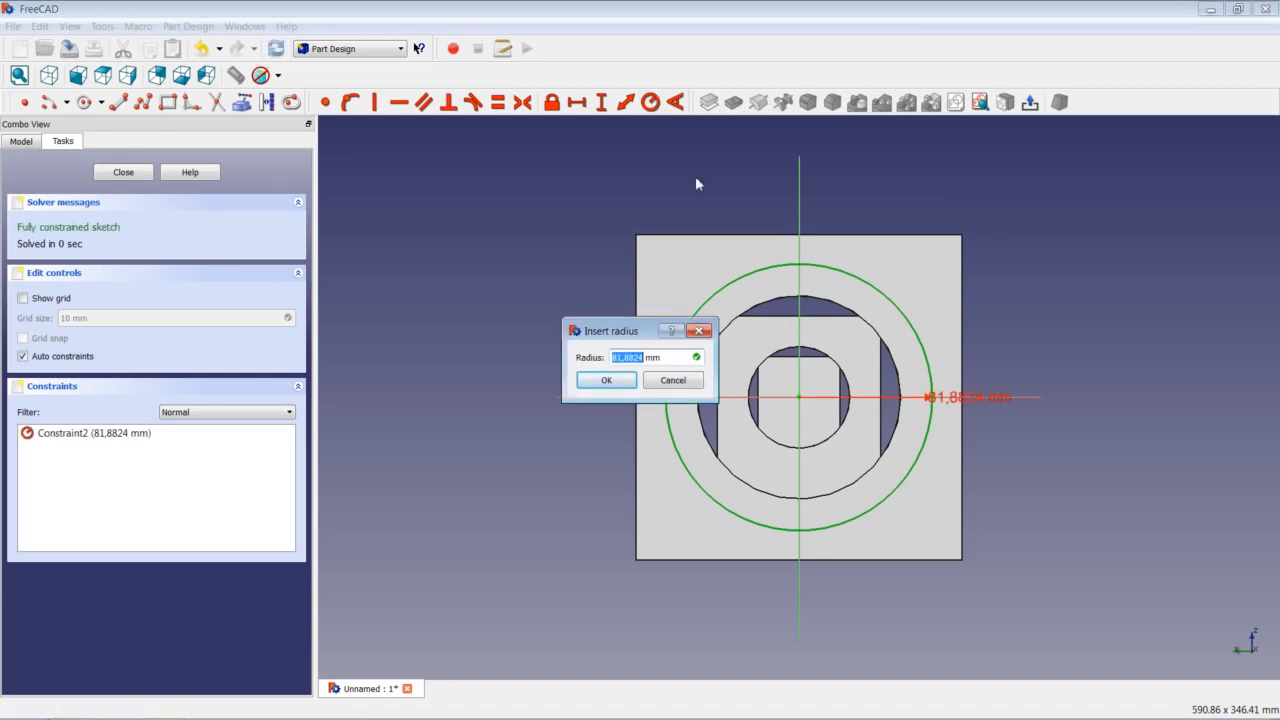
type("93,75")
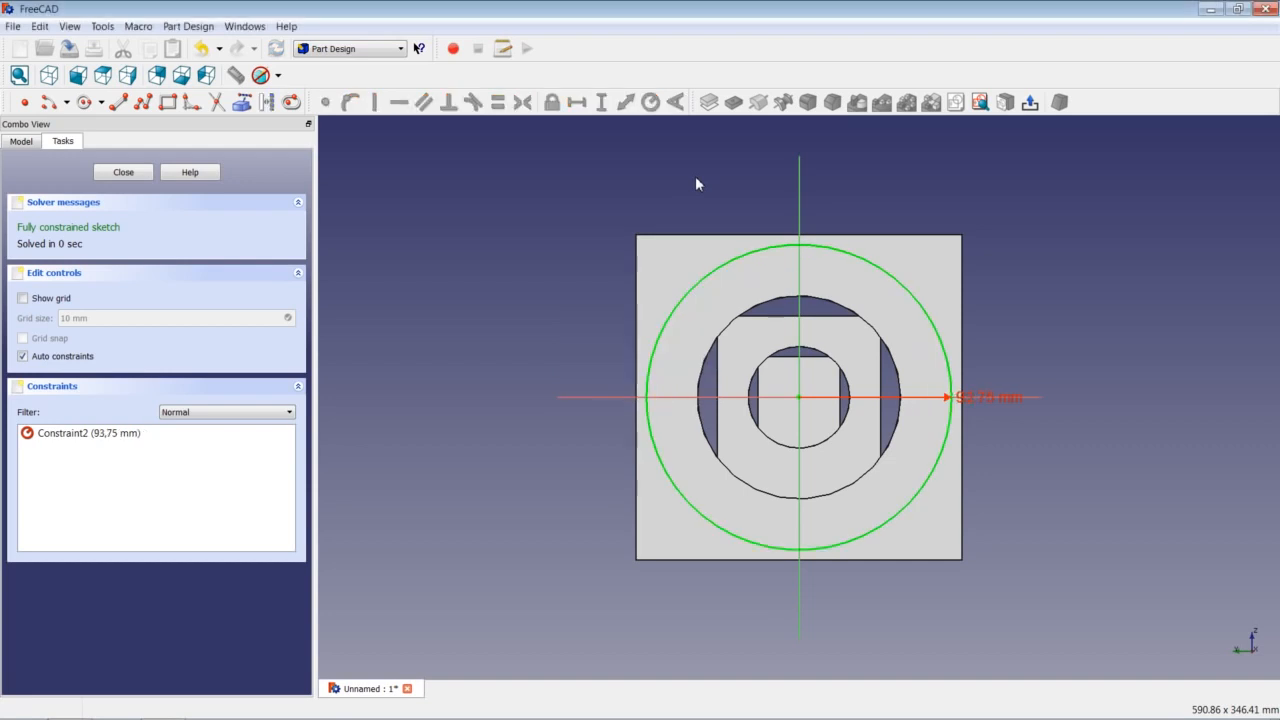
left_click(124, 172)
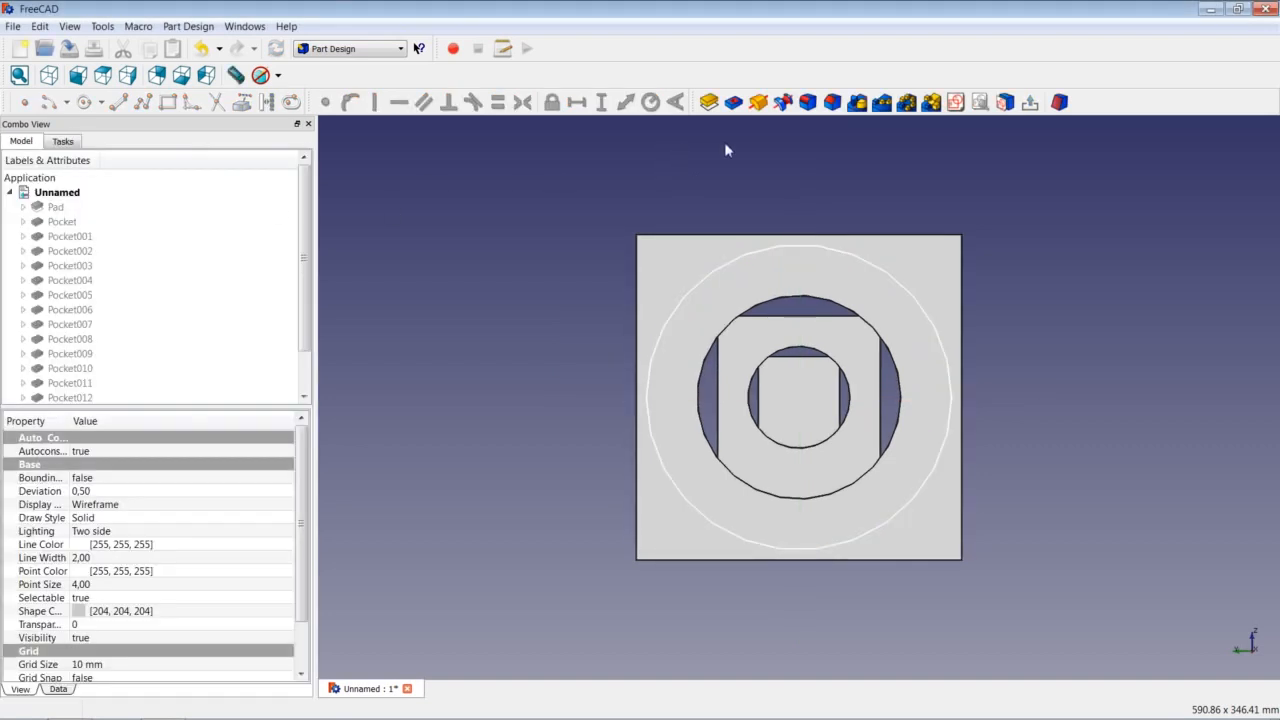
Pocket the 93,75 mm circle 5 mm deep and tilt the block to inspect the recess.
left_click(733, 102)
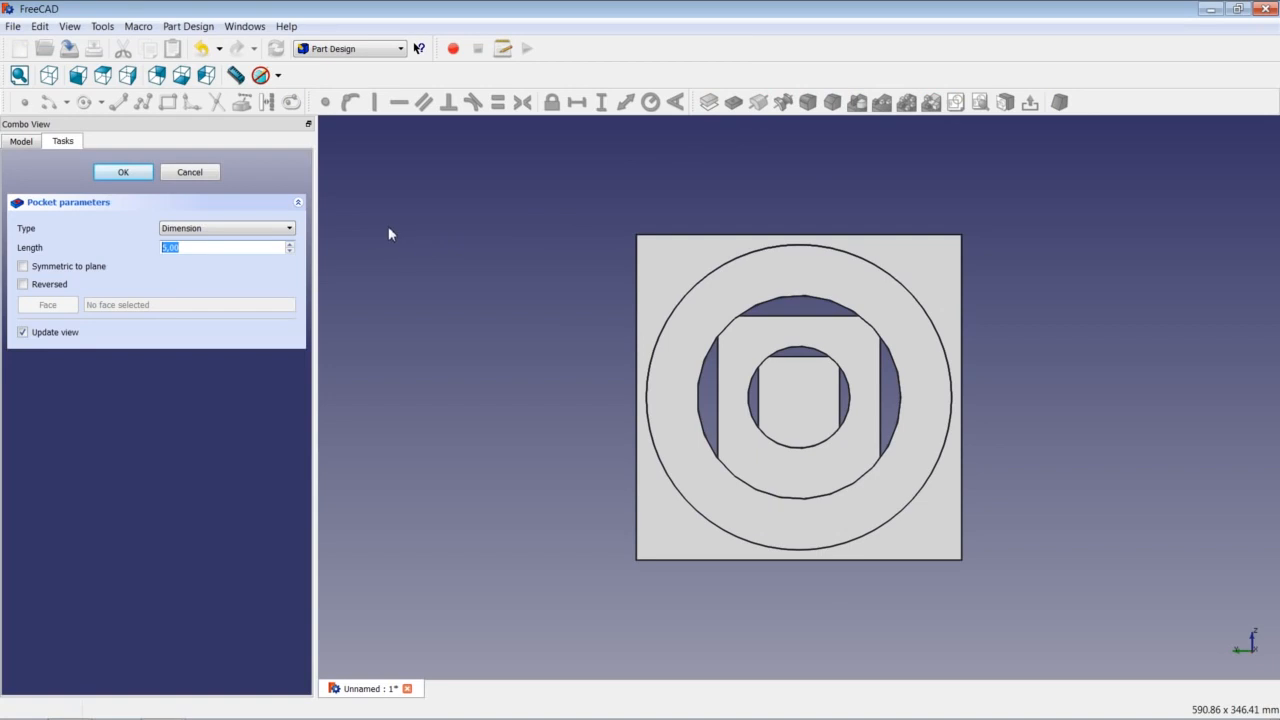
key("Return")
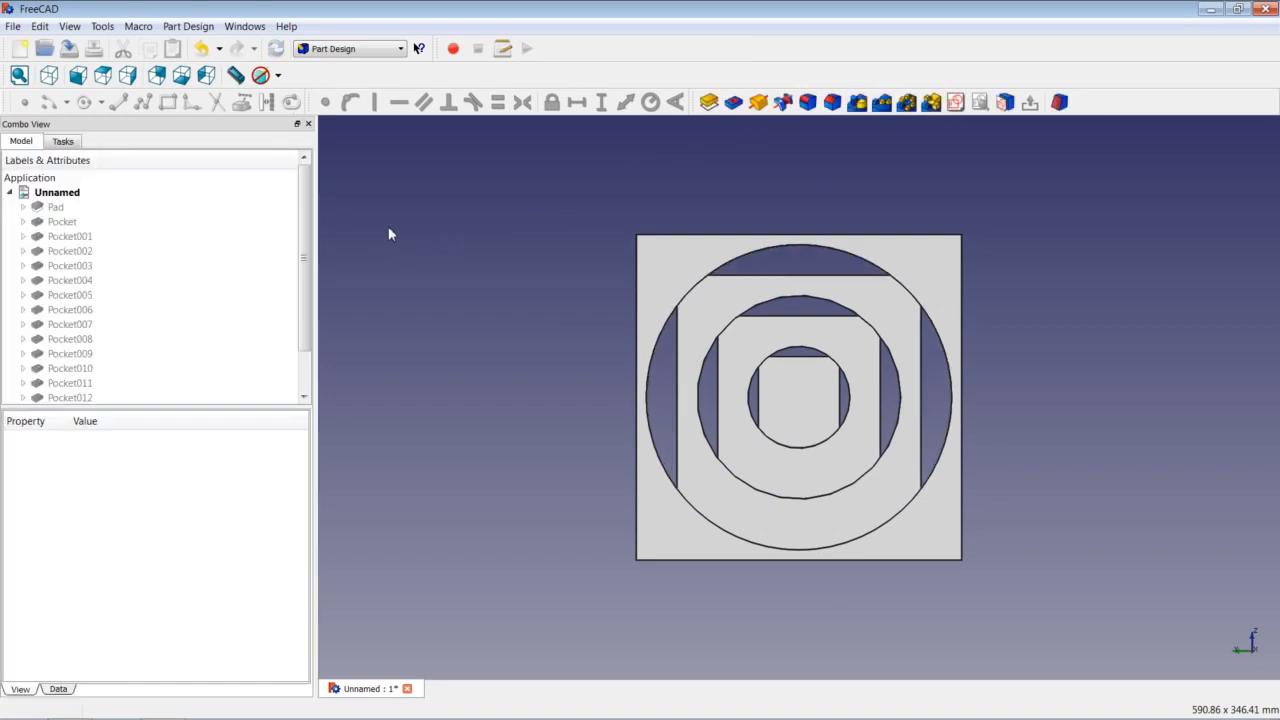
middle_click_drag(590, 546, 733, 387)
left_click(837, 449)
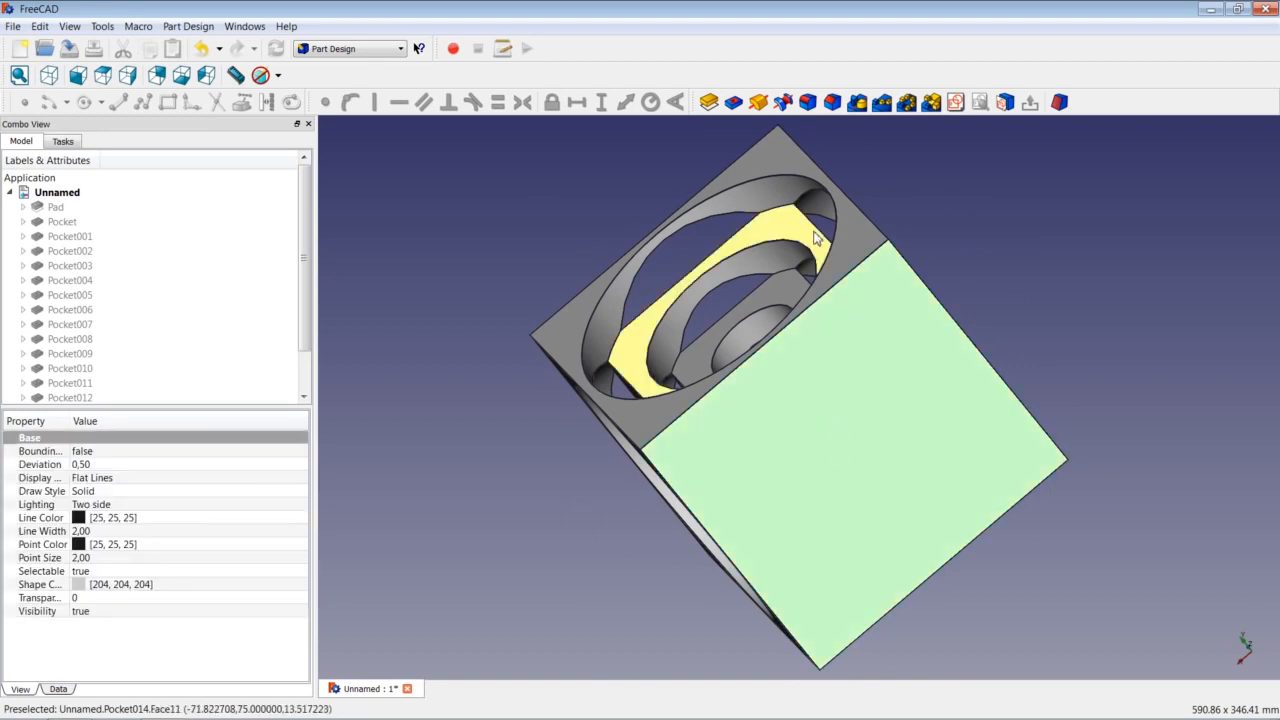
Sketch an origin-centred circle of 31,25 mm radius on the selected face.
left_click(955, 103)
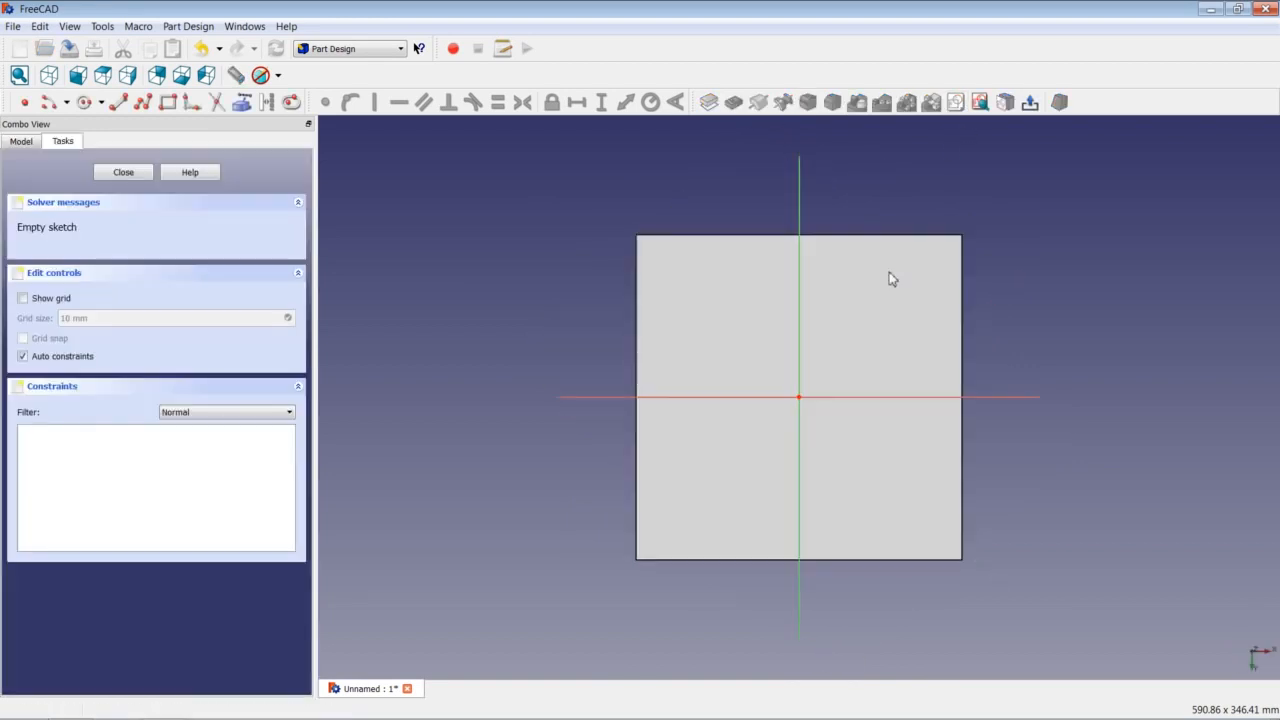
left_click(84, 102)
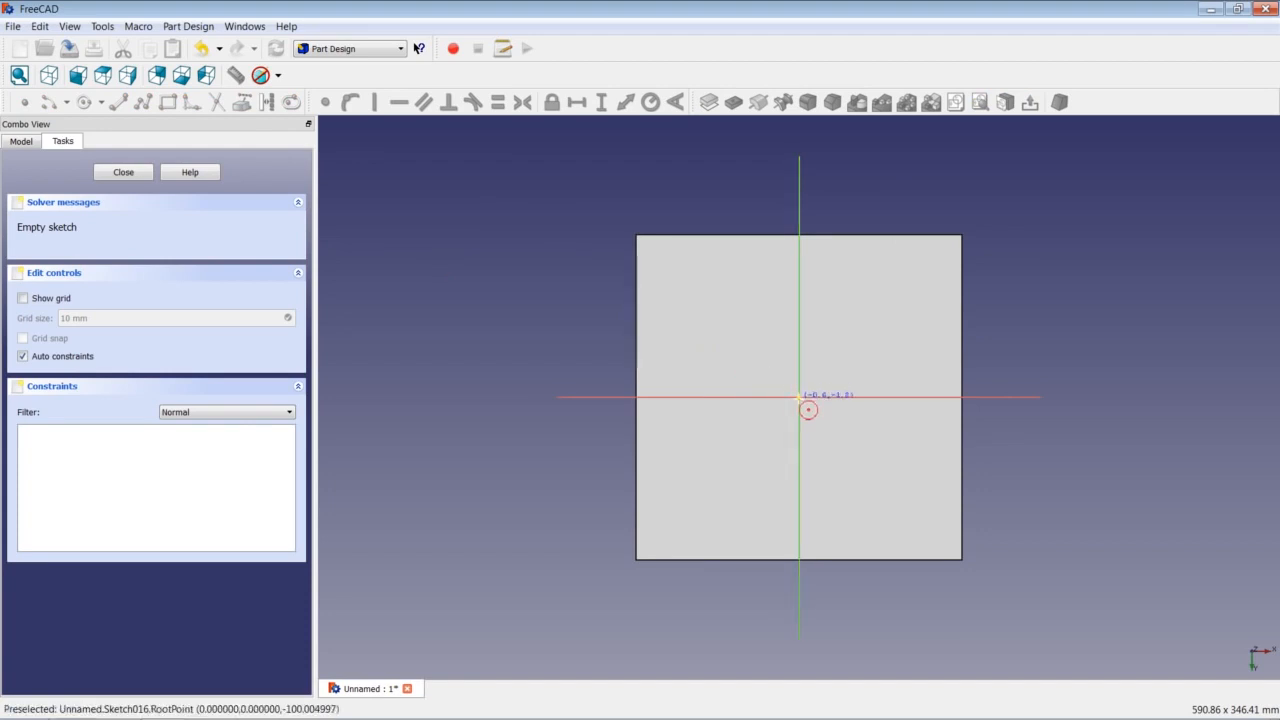
left_click(799, 397)
left_click(844, 398)
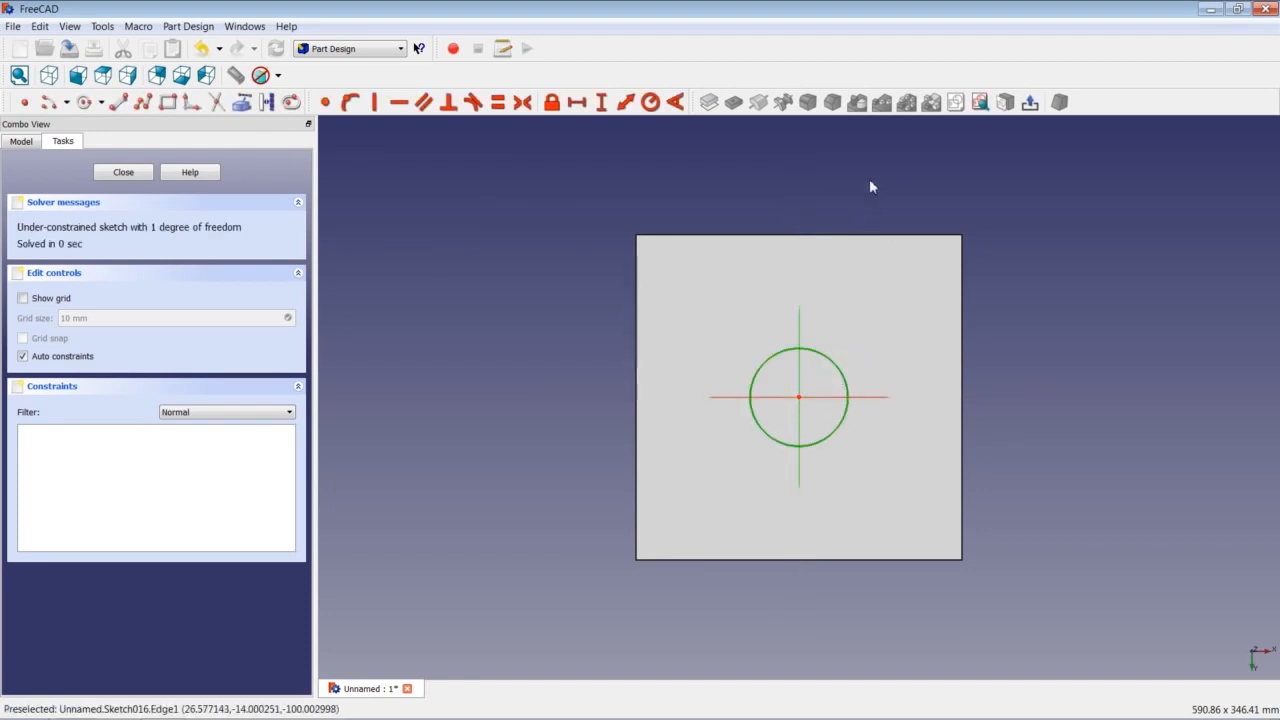
left_click(650, 102)
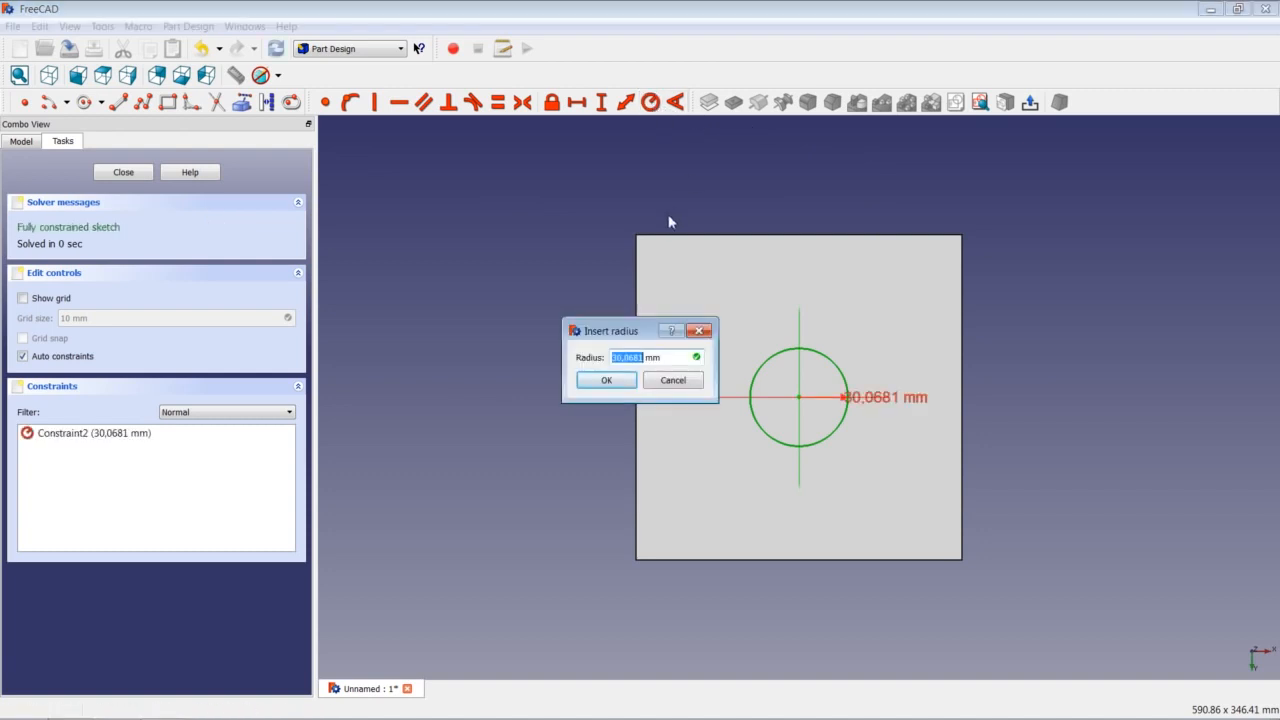
type("31,25")
key("Return")
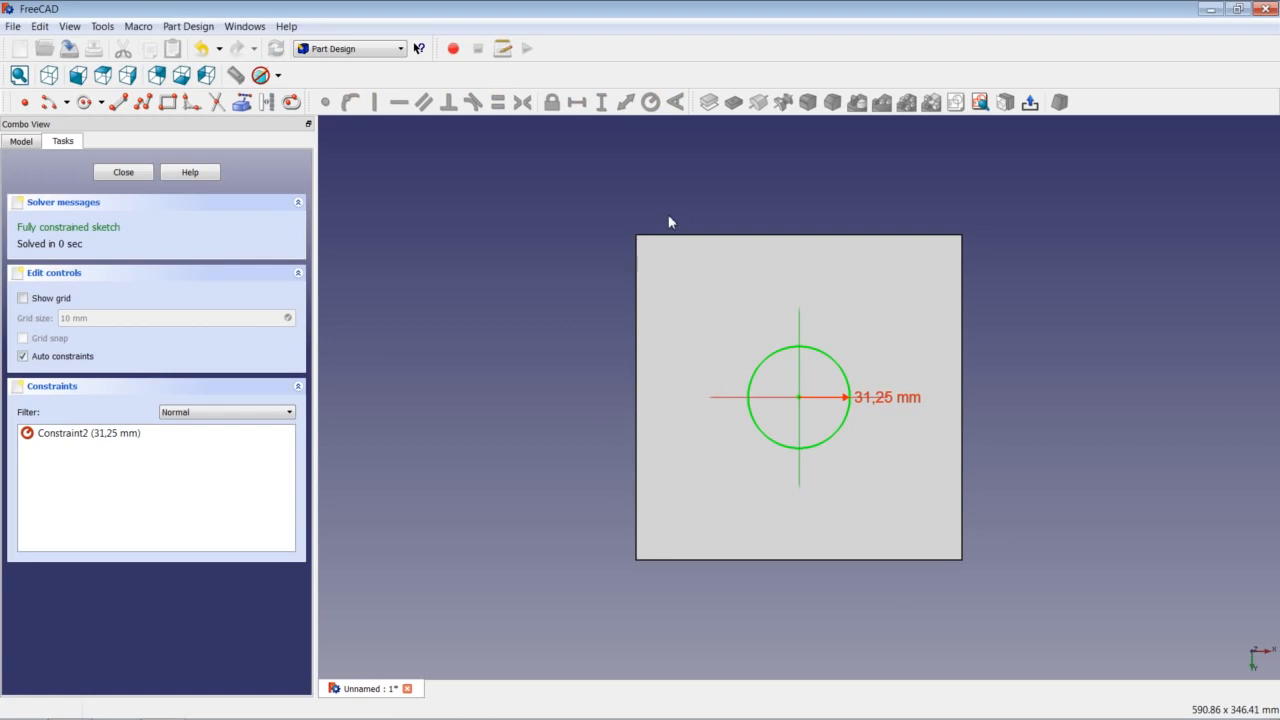
left_click(123, 172)
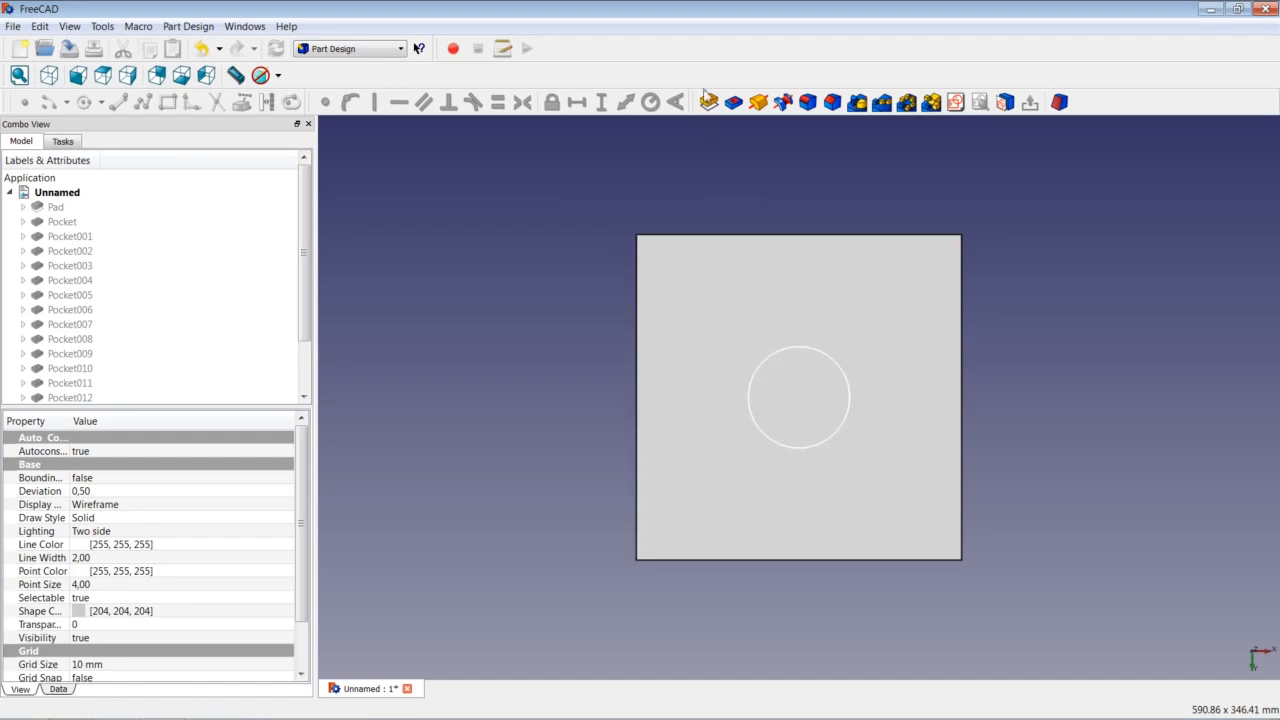
Pocket the 31,25 mm circle 75 mm deep.
left_click(735, 104)
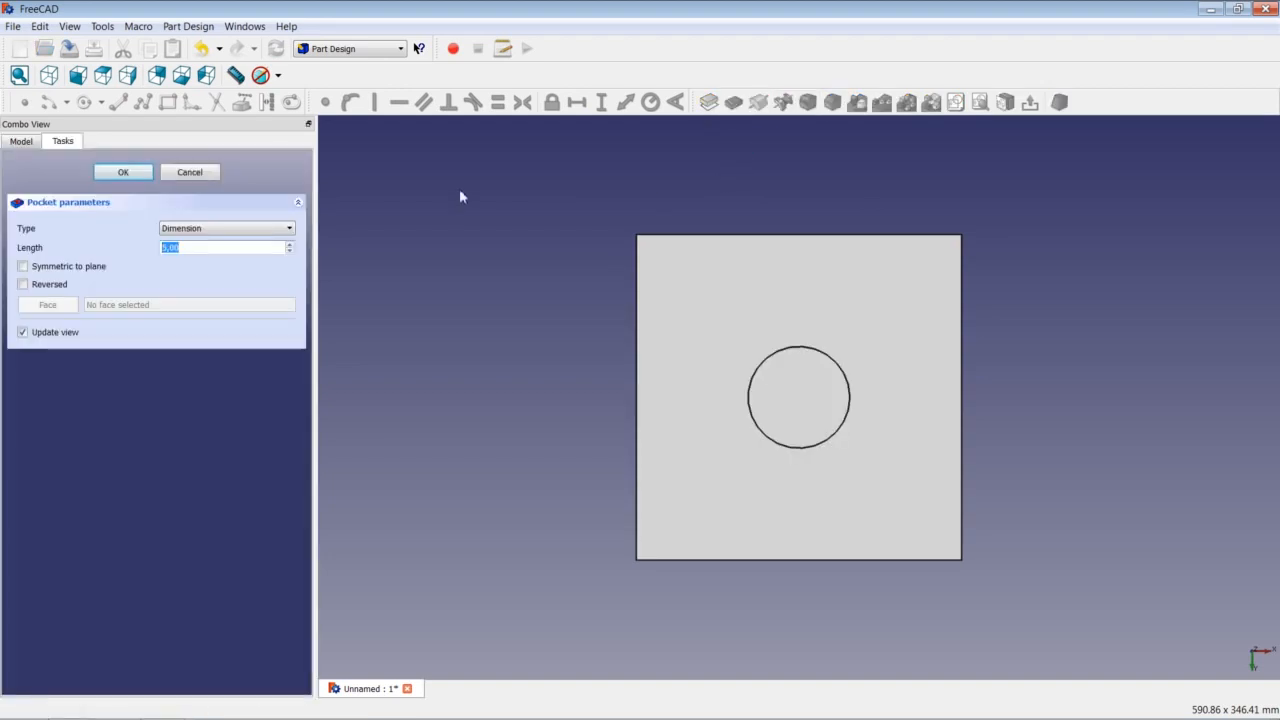
type("75")
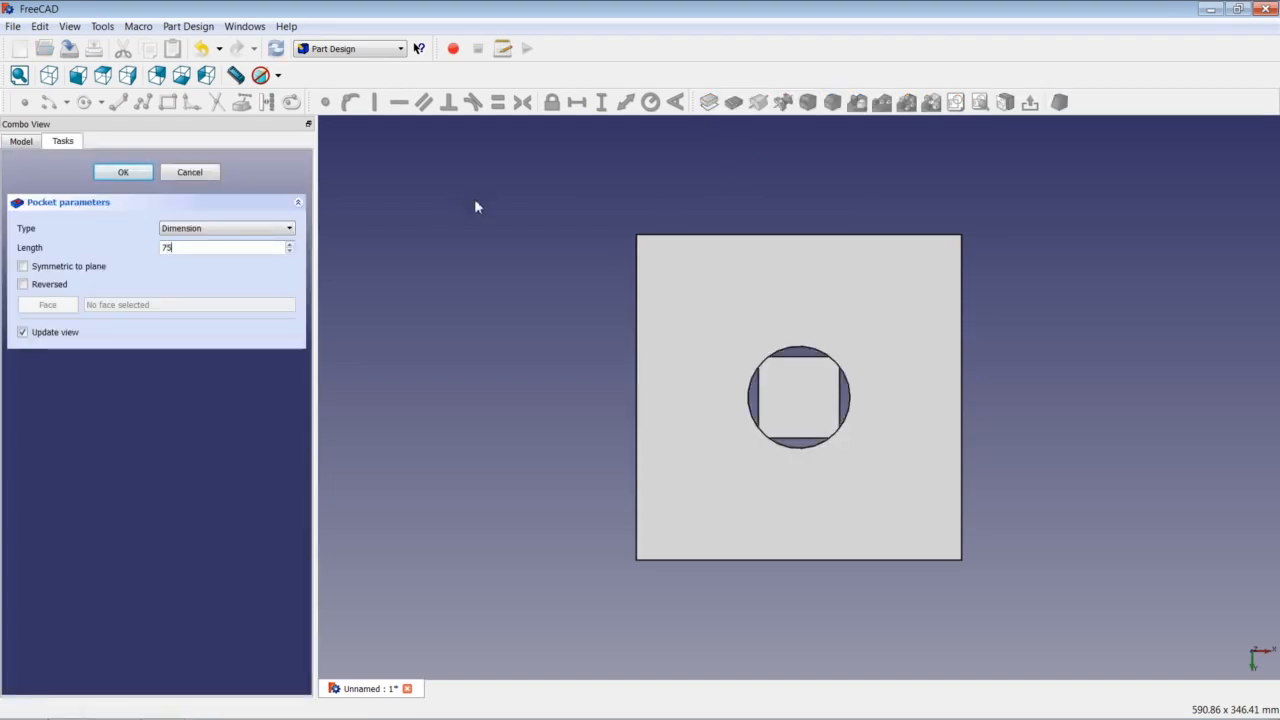
key("Return")
left_click(765, 283)
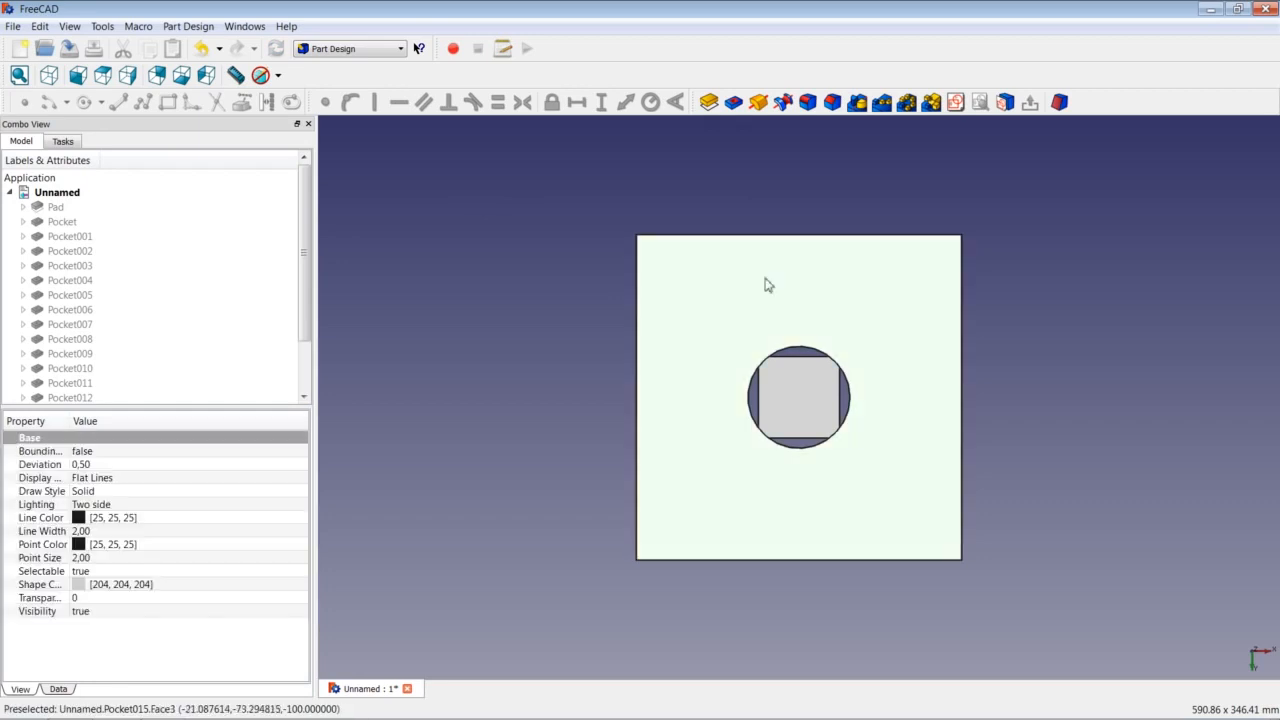
Sketch an origin-centred circle on the front face with a 62,5 mm radius constraint.
left_click(955, 102)
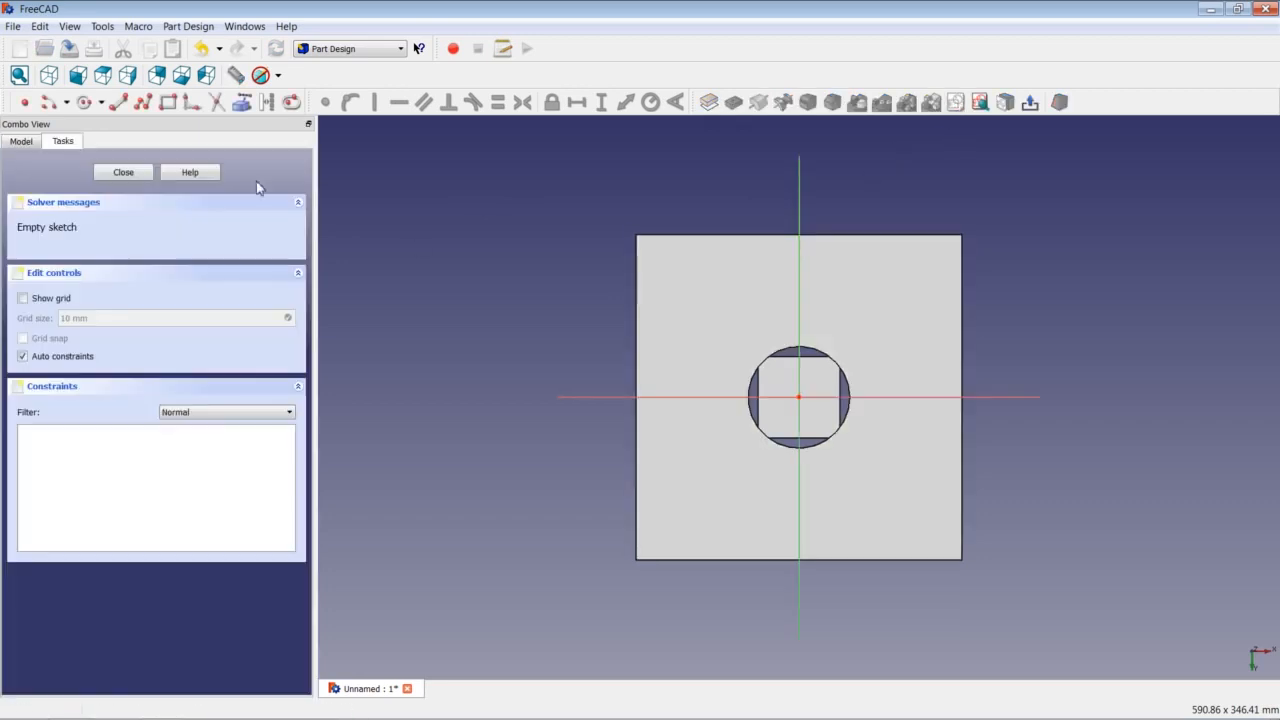
left_click(82, 102)
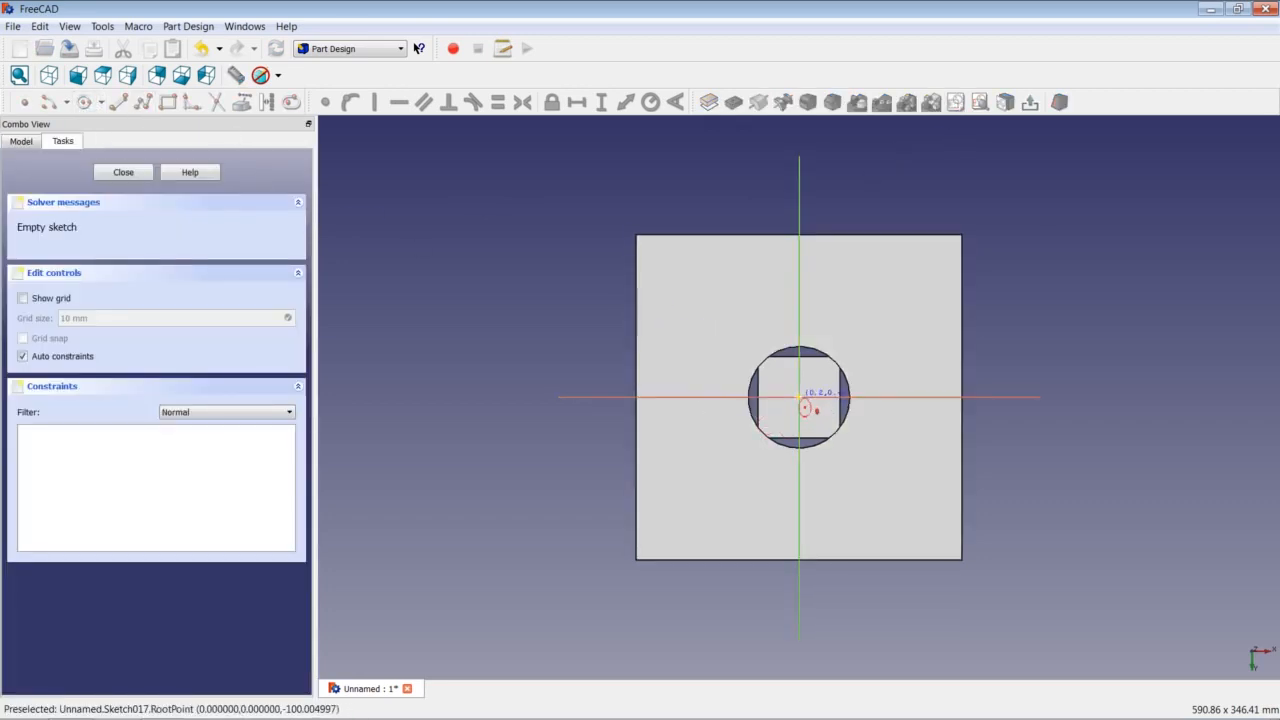
left_click(799, 397)
left_click(859, 338)
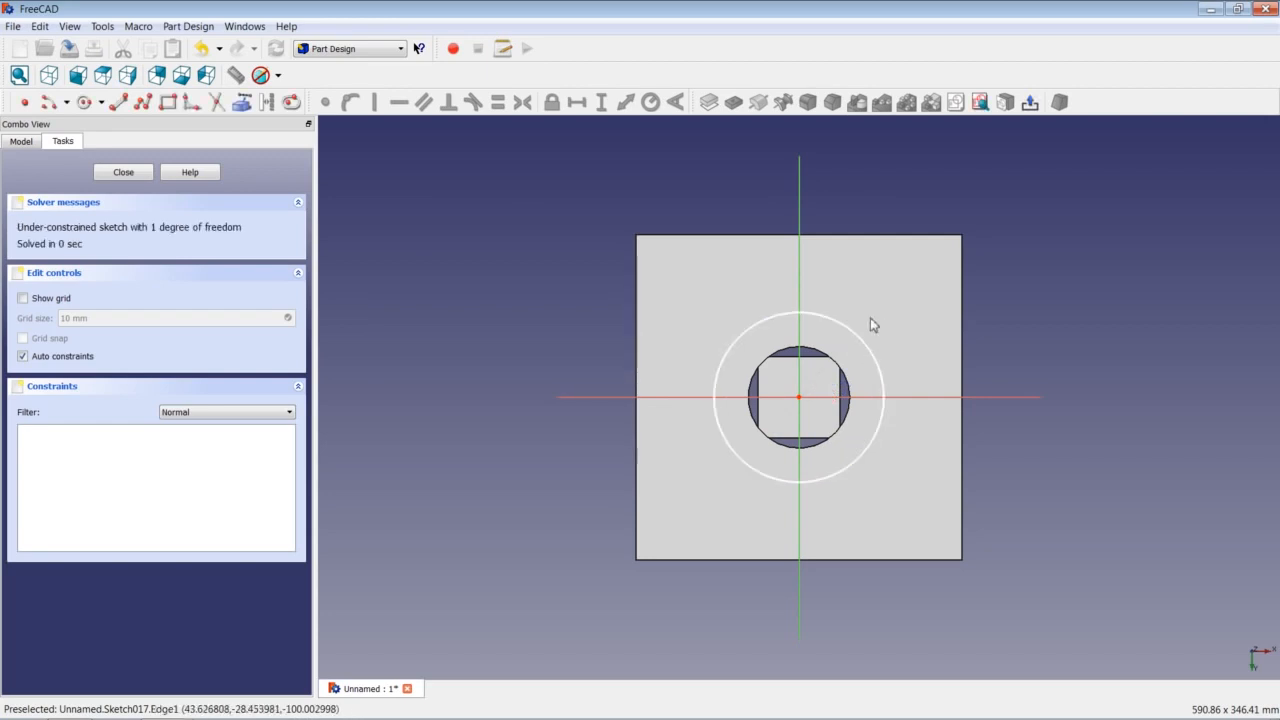
left_click(842, 325)
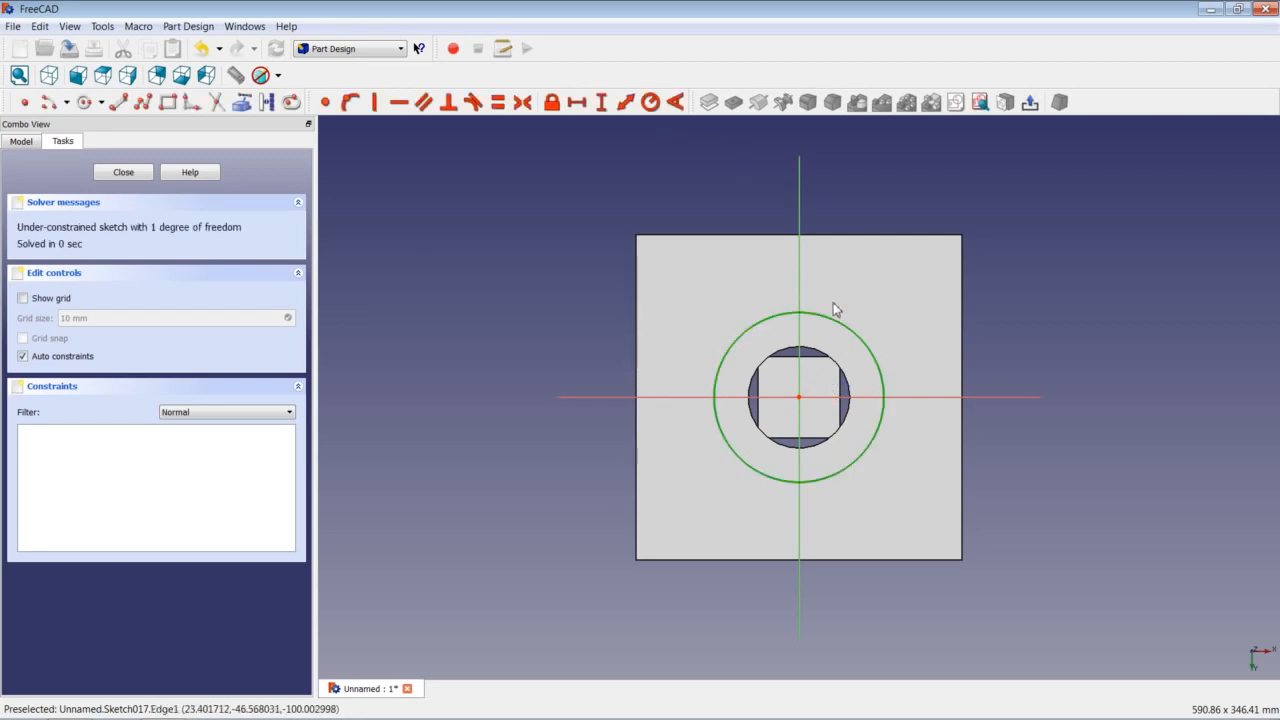
left_click(652, 104)
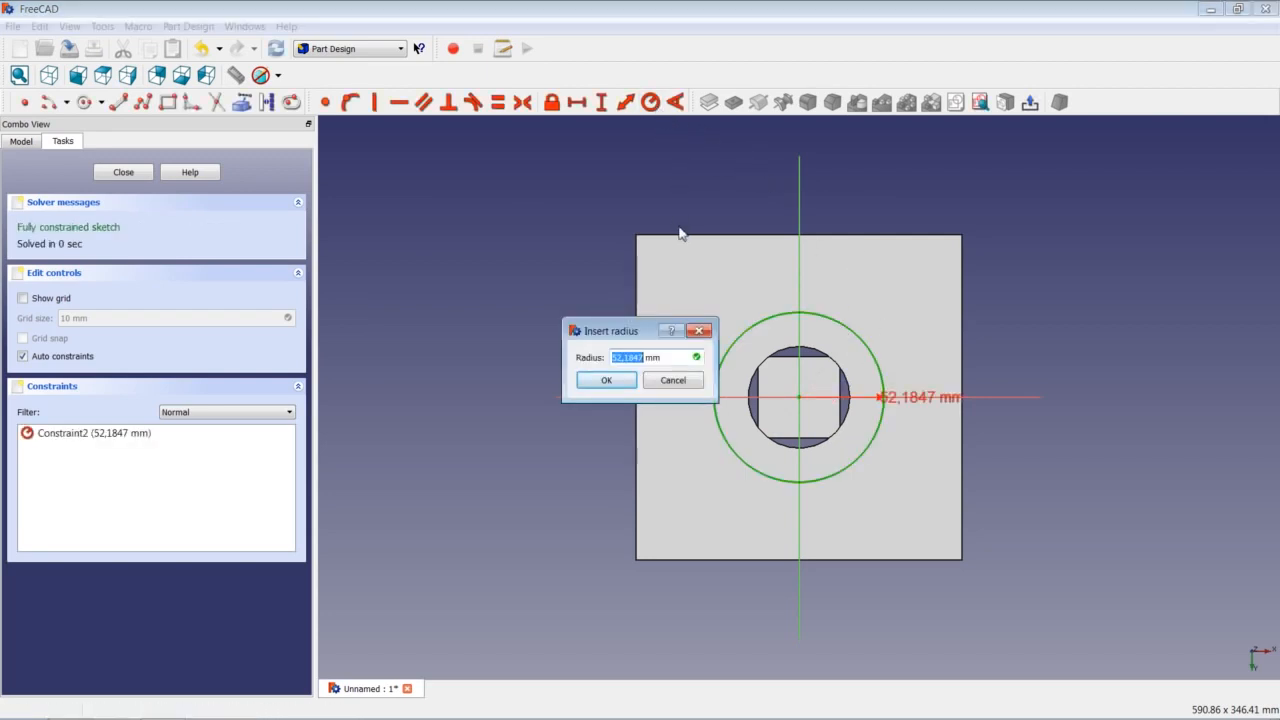
type("62,5")
key("Return")
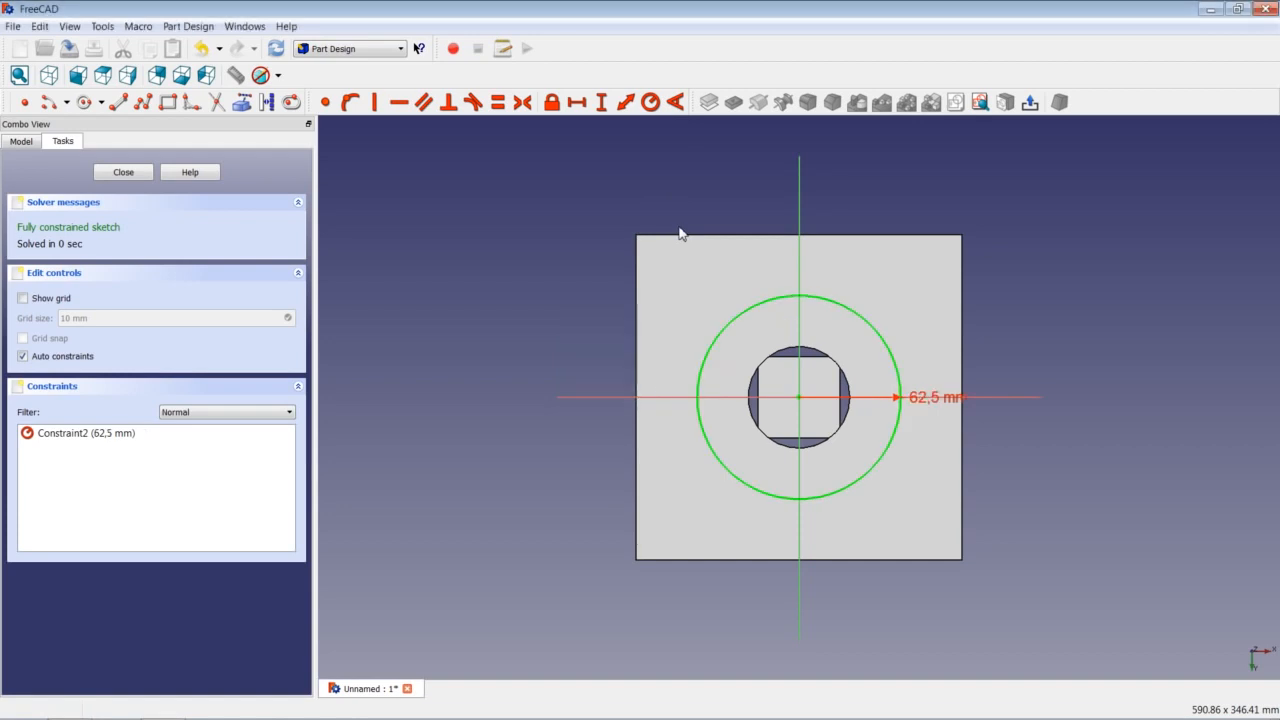
left_click(110, 173)
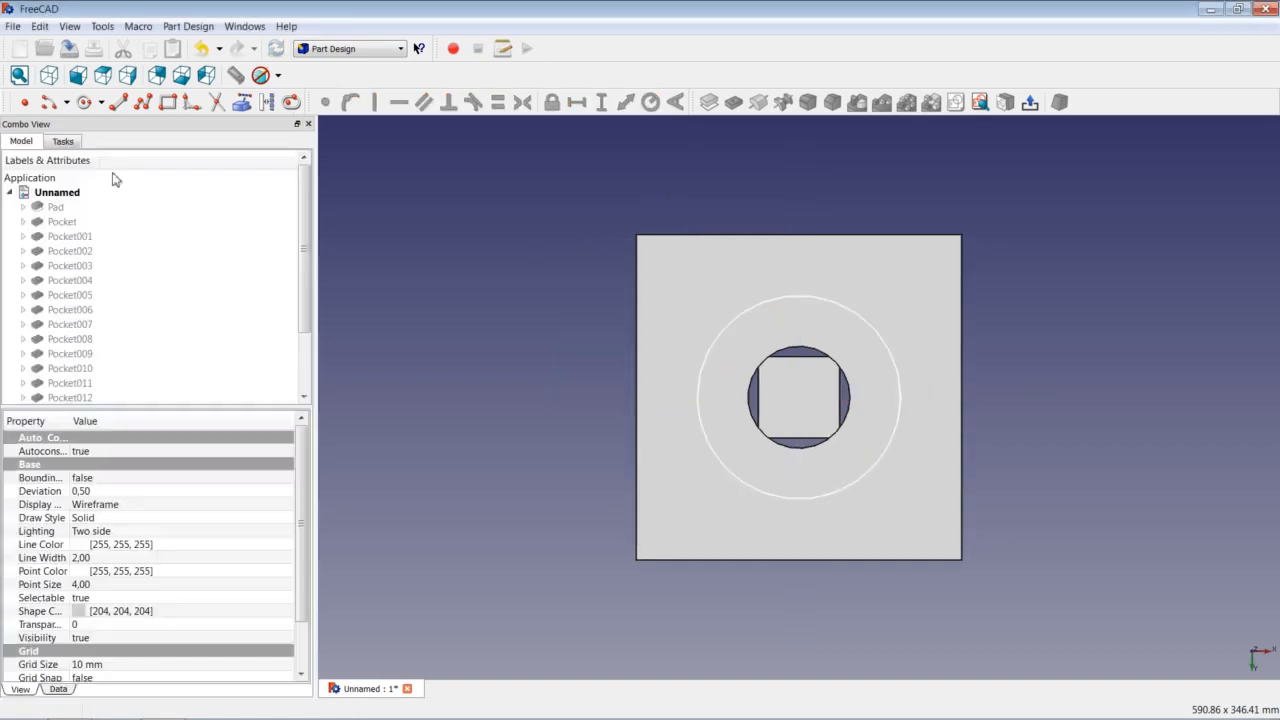
Pocket the 62,5 mm circle 50 mm deep.
left_click(733, 102)
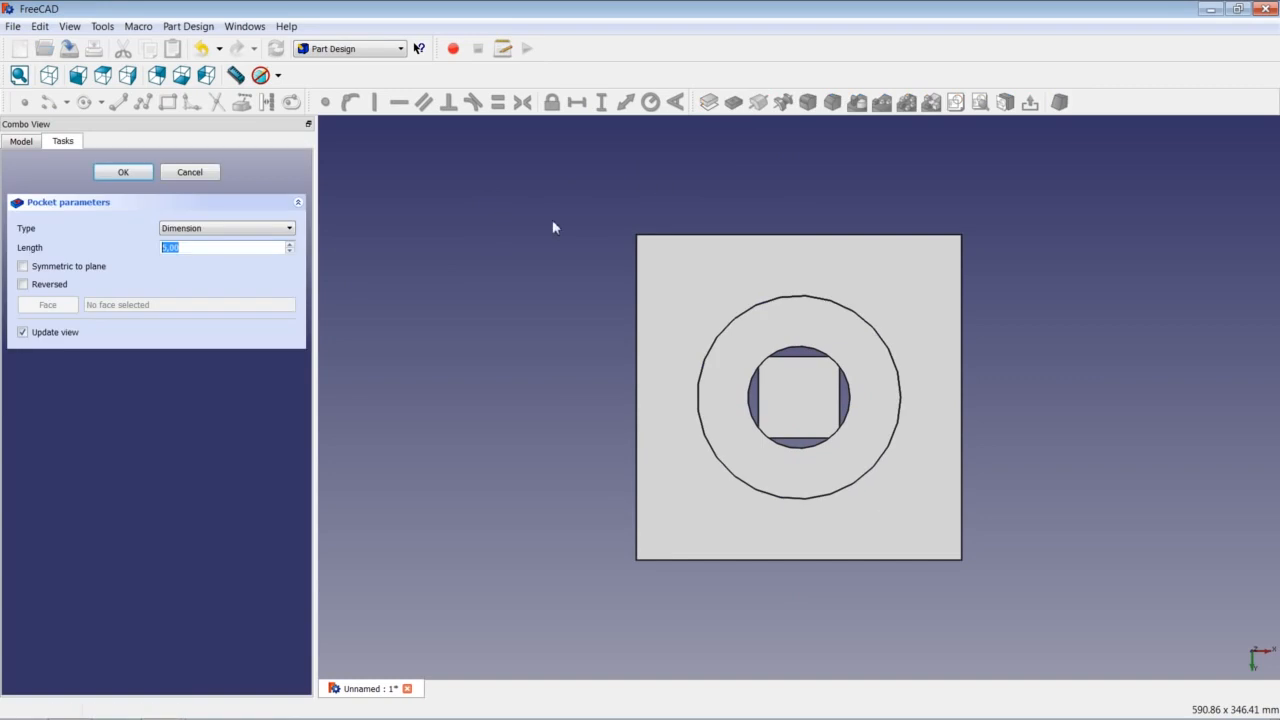
type("50")
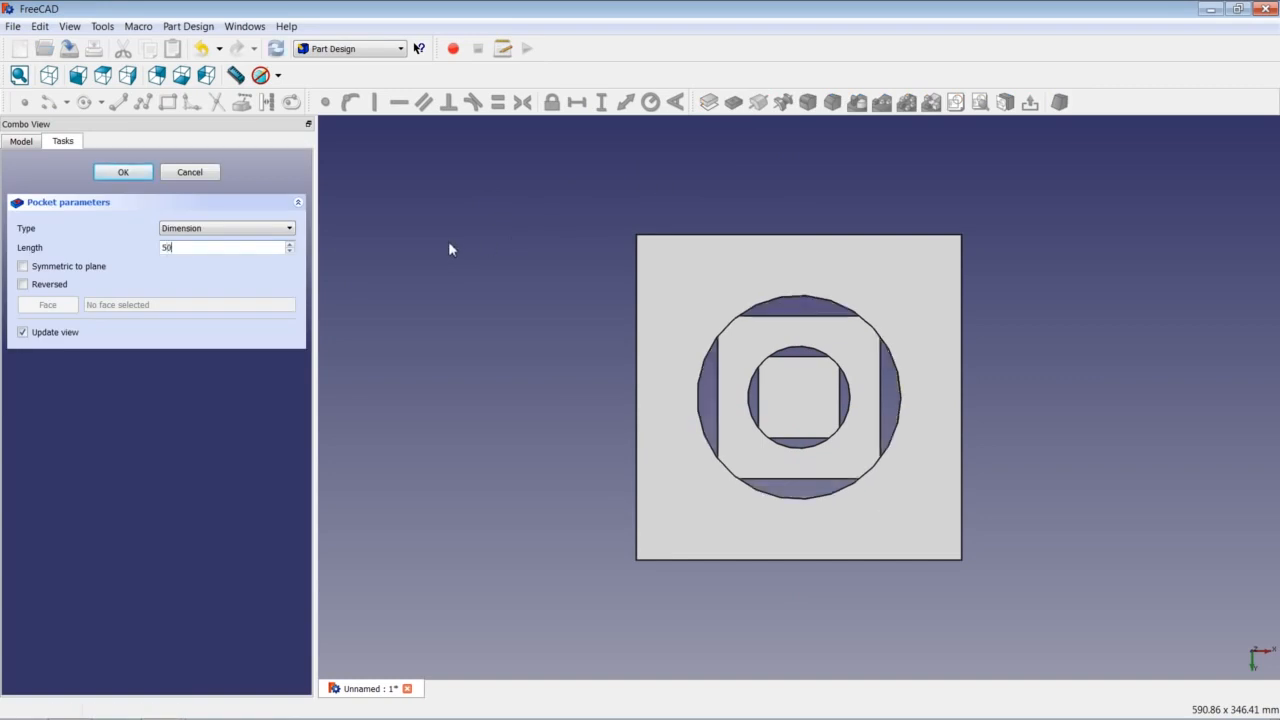
key("Return")
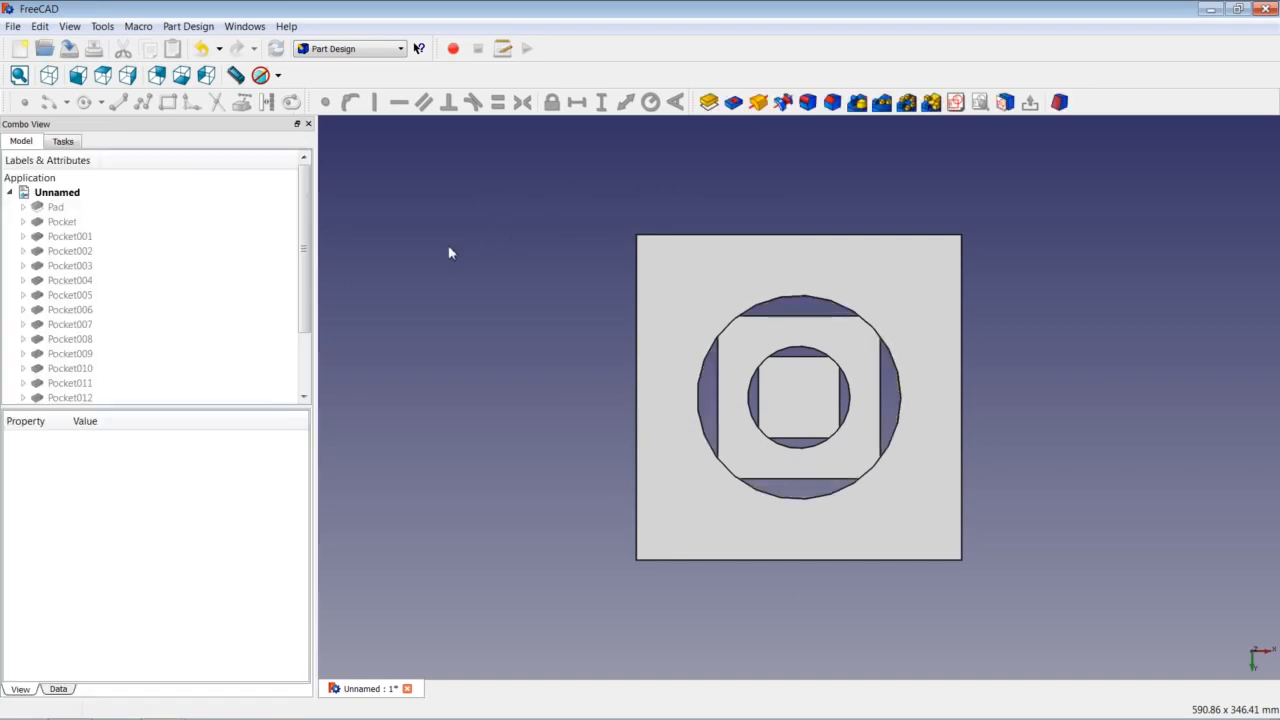
Sketch a circle at the origin on the front face with radius 93,75 mm.
left_click(700, 280)
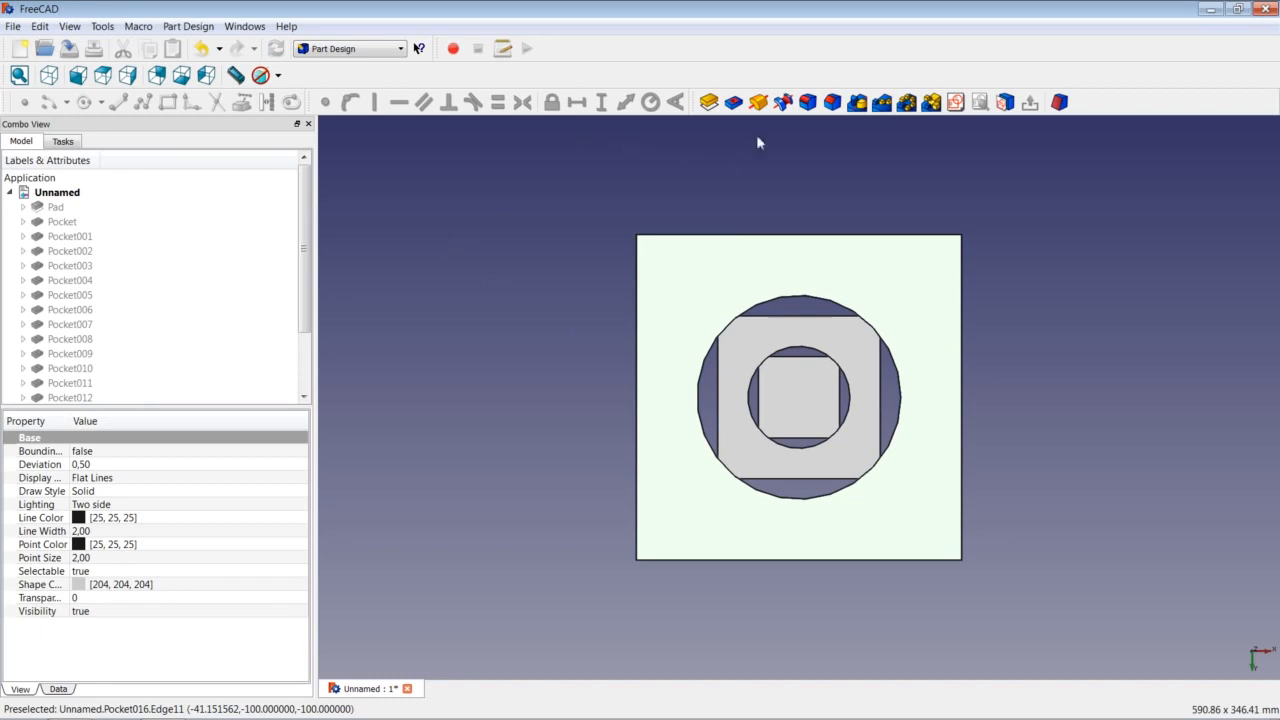
left_click(955, 102)
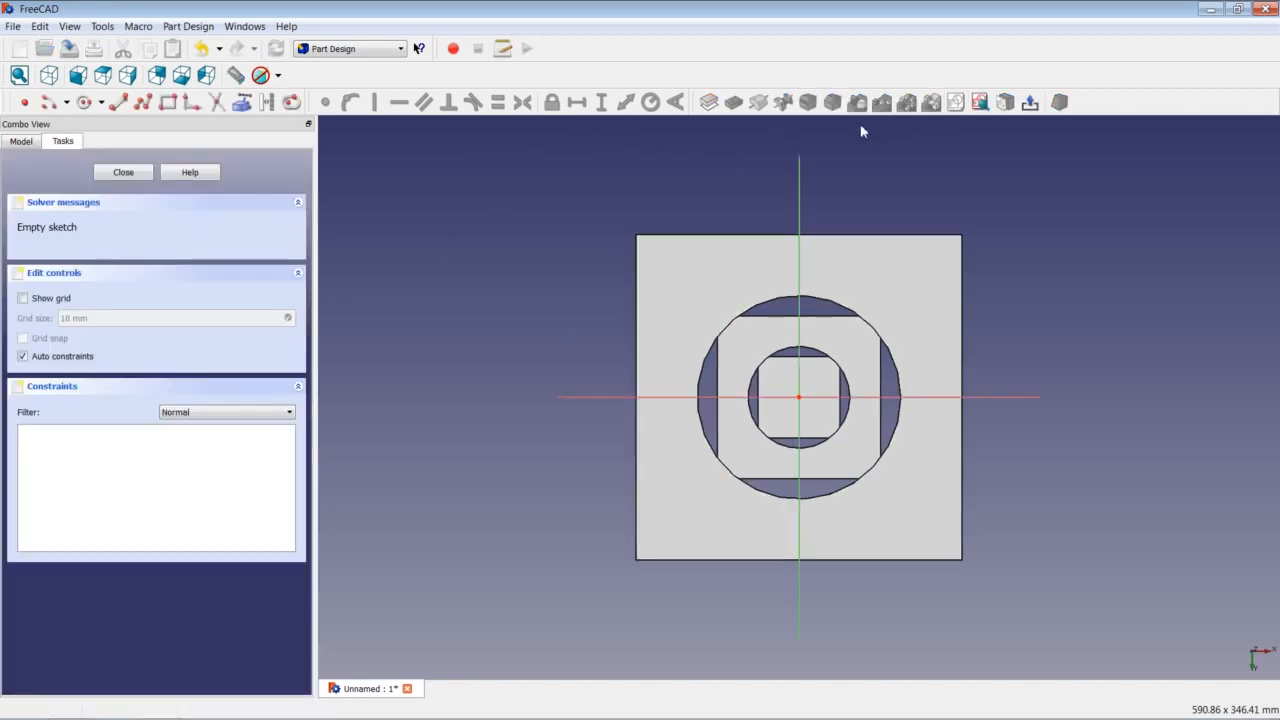
left_click(84, 102)
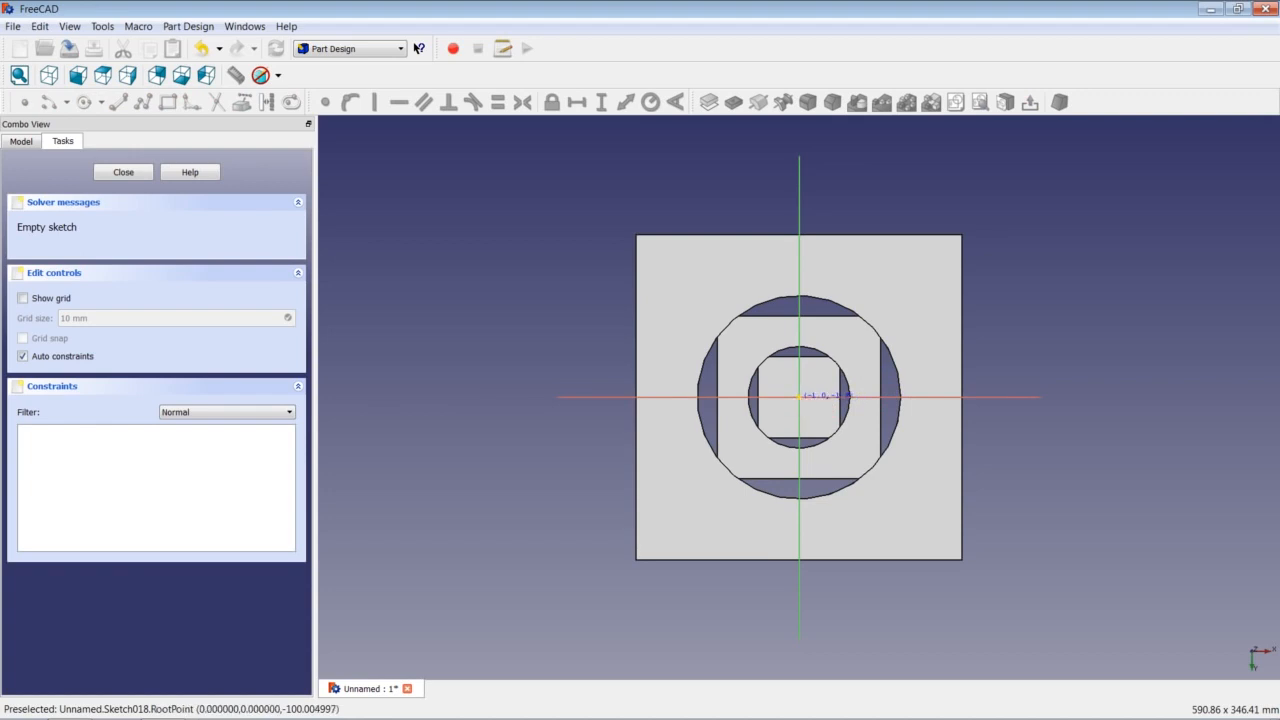
left_click(886, 283)
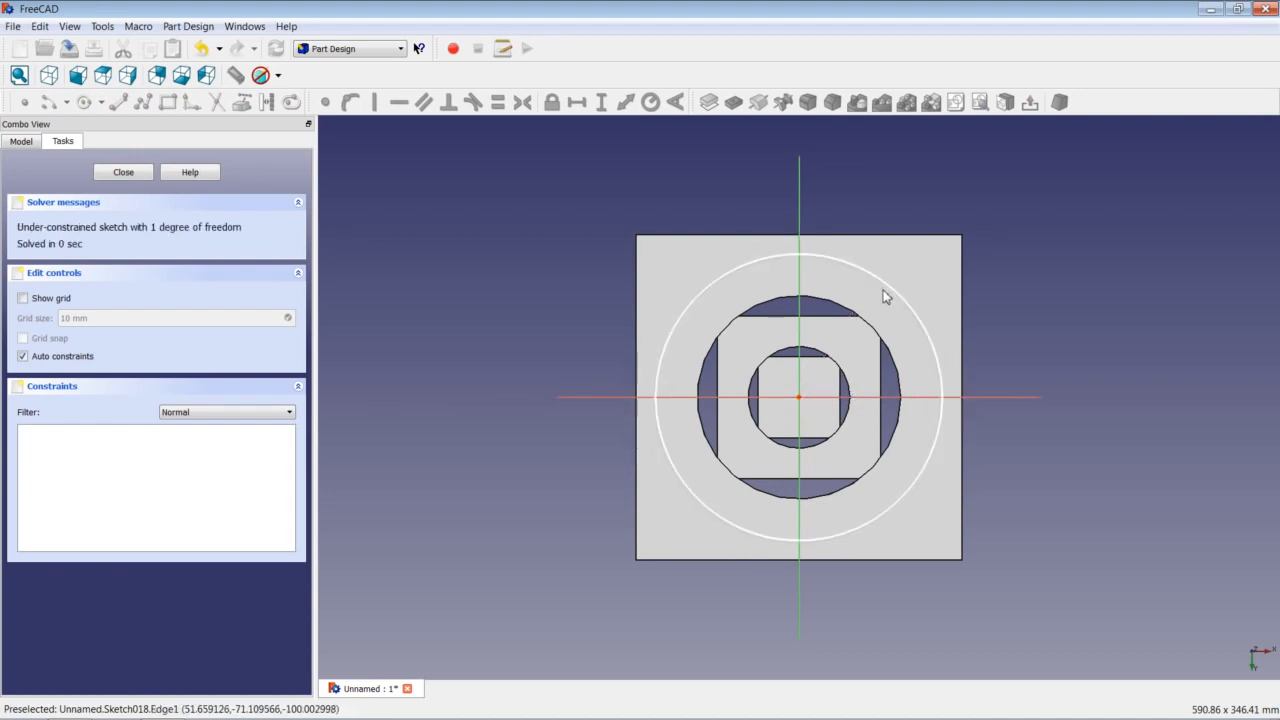
left_click(889, 287)
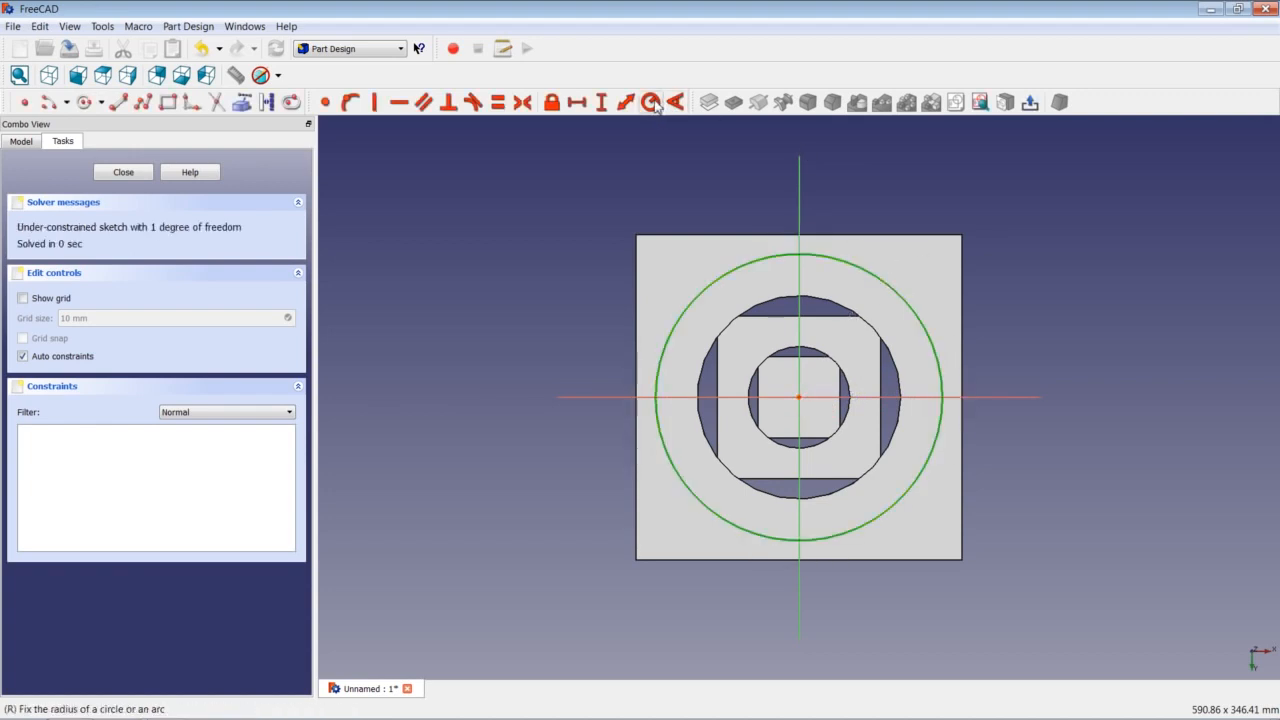
left_click(651, 102)
type("9")
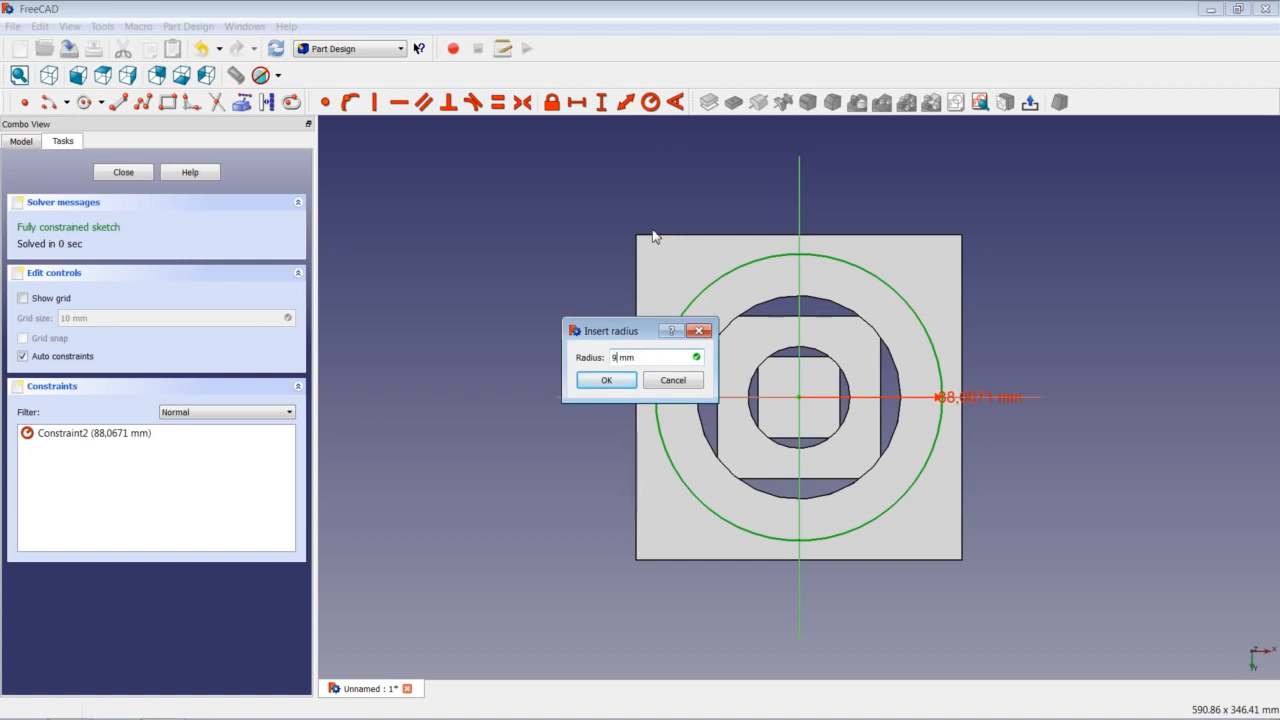
type("3,75")
key("Return")
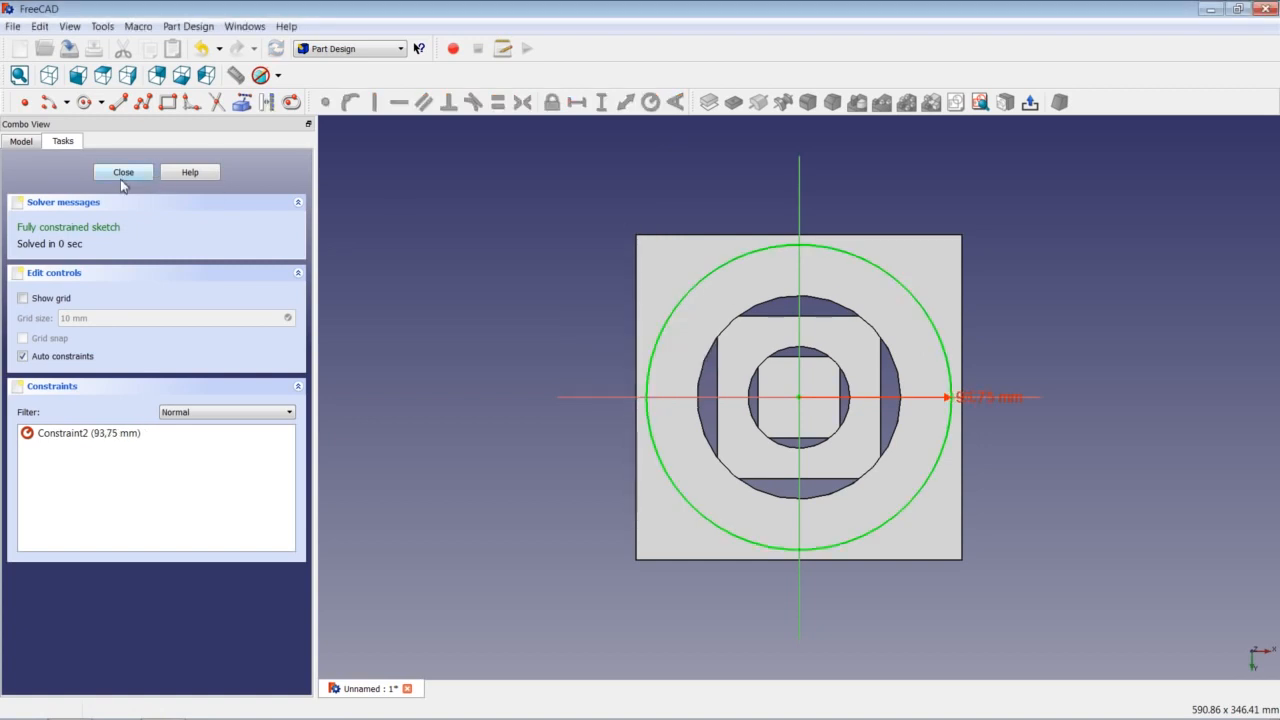
Close the sketch and pocket the circle 25 mm deep.
left_click(123, 172)
left_click(734, 102)
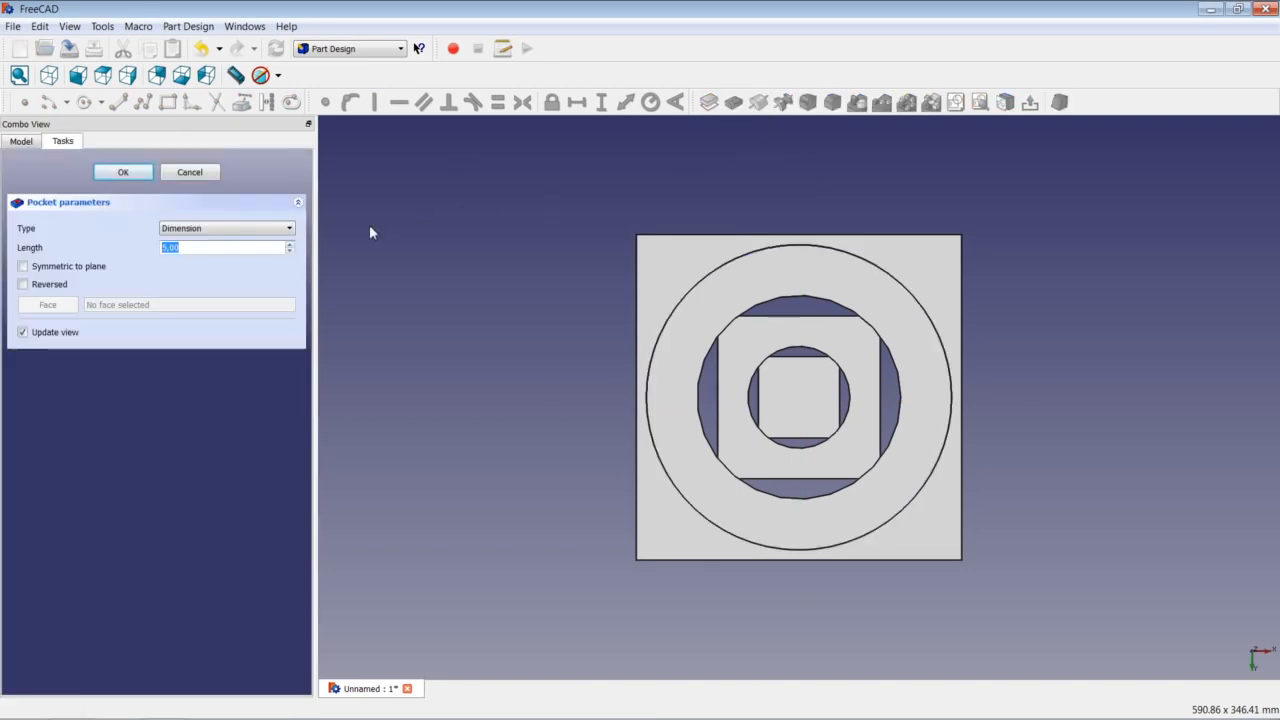
type("25")
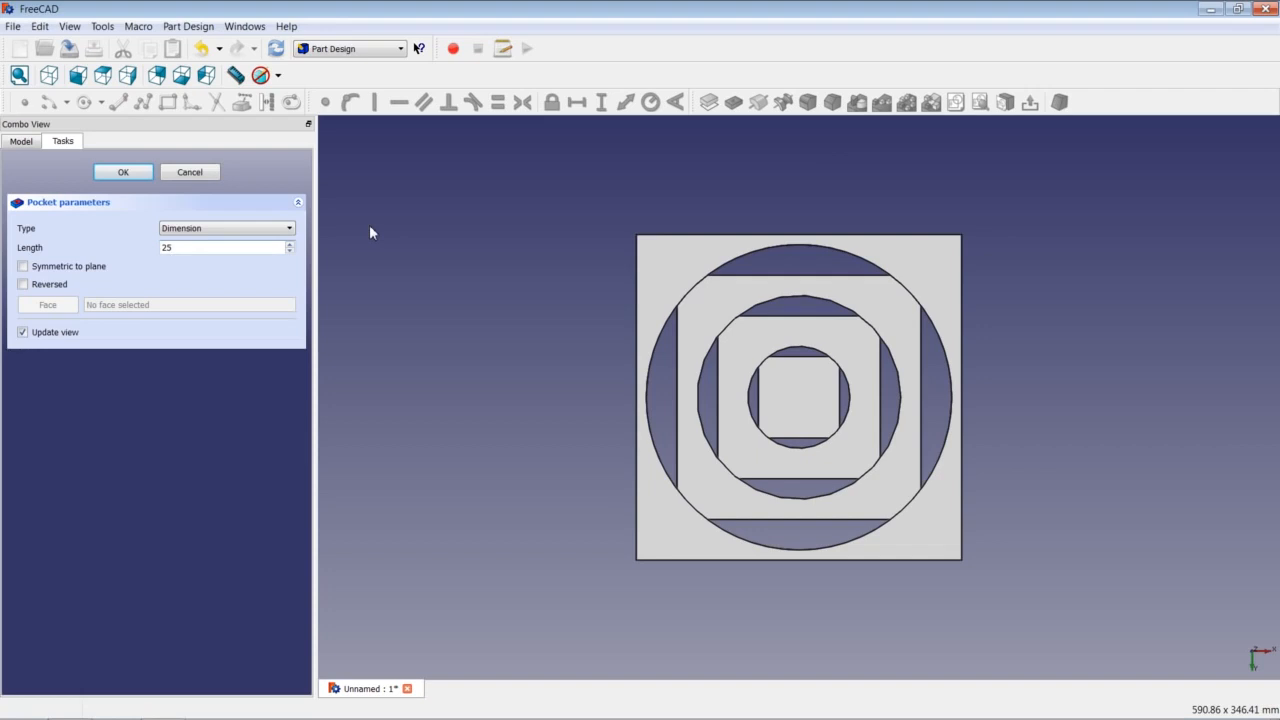
key("Return")
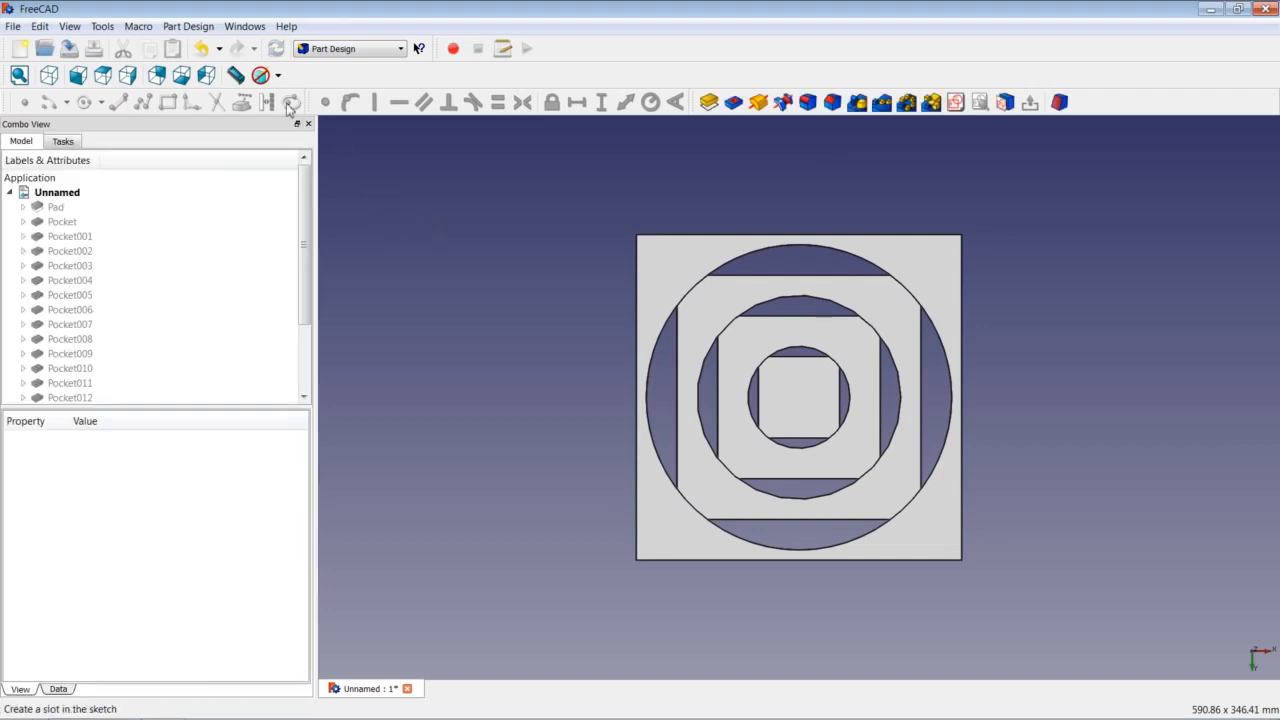
Switch to isometric view and fit the whole pocketed cube in the window.
left_click(48, 75)
right_click(466, 263)
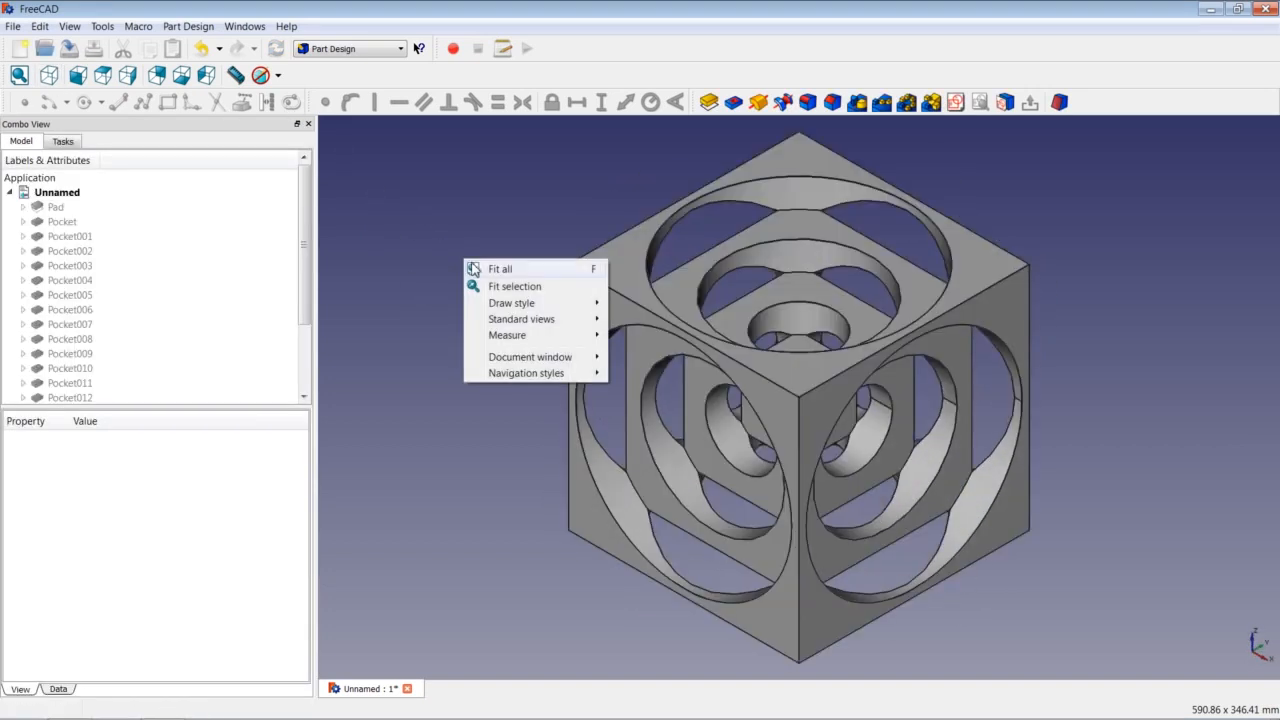
left_click(486, 270)
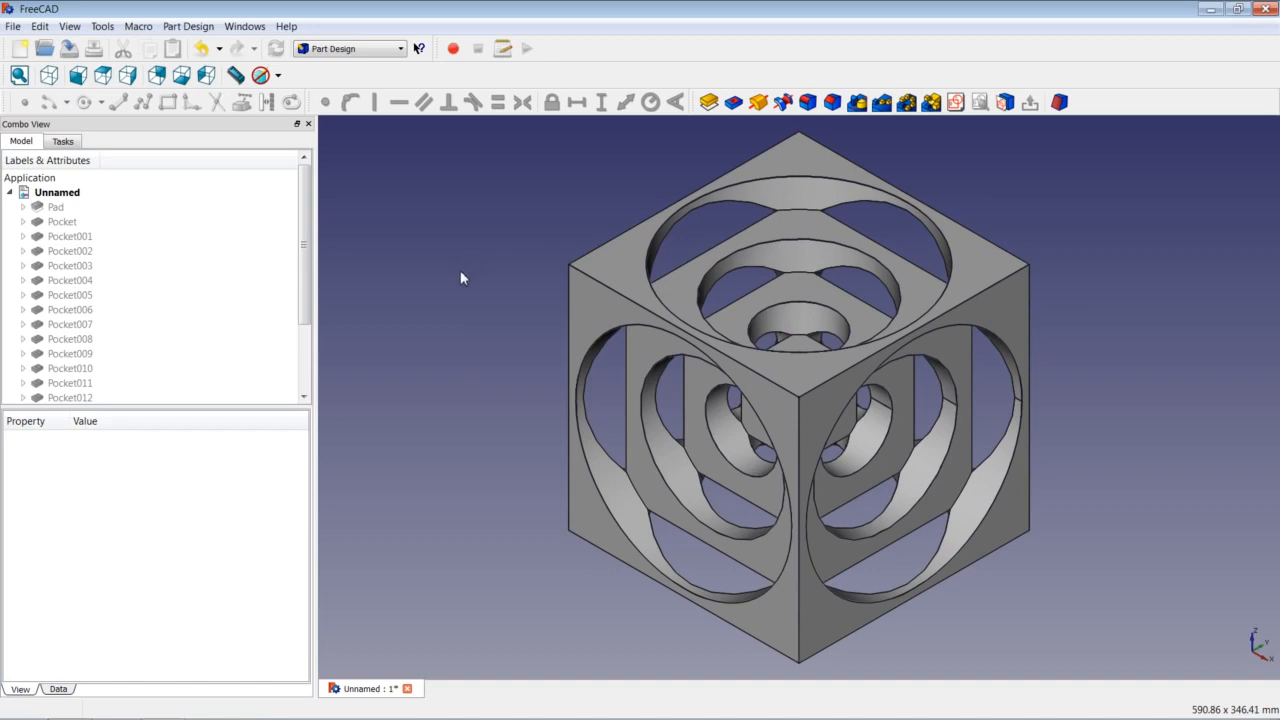